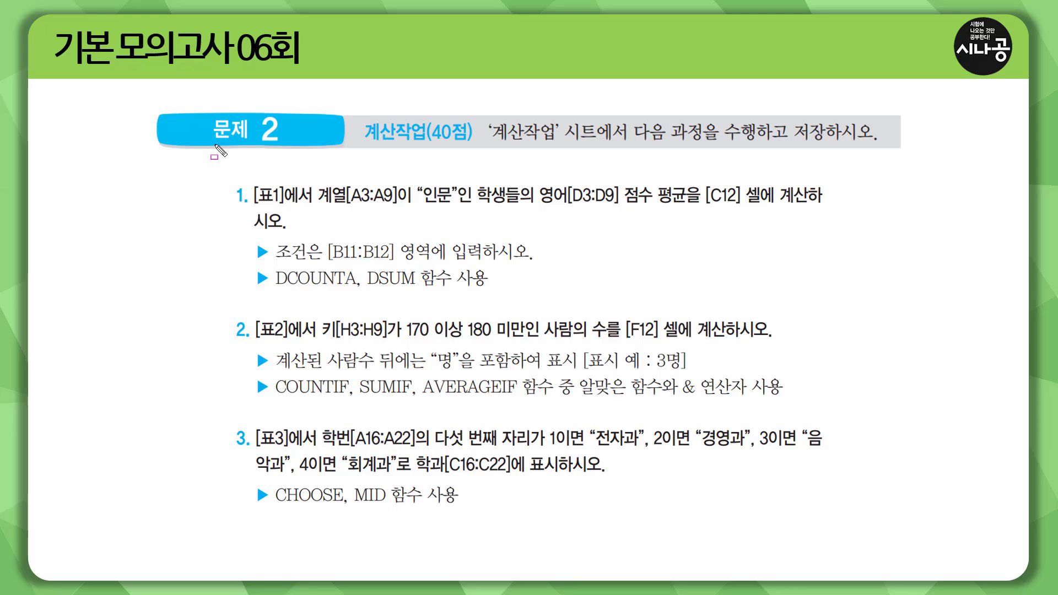
Look over the tables on the 계산작업 sheet and examine task 1's conditions, functions and target cell against [표1]
drag(363, 142, 879, 142)
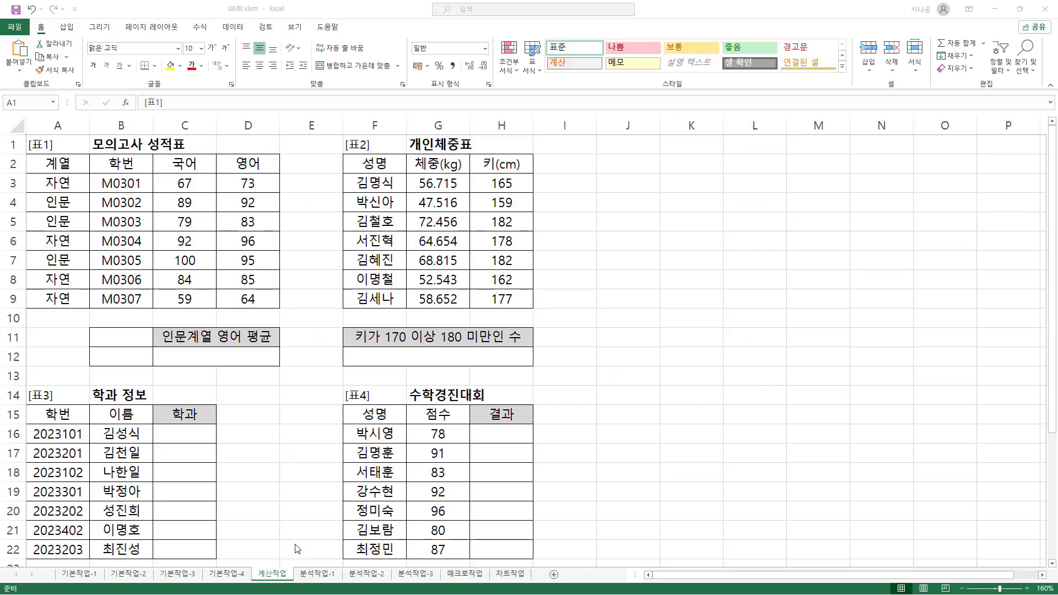
drag(252, 565, 294, 583)
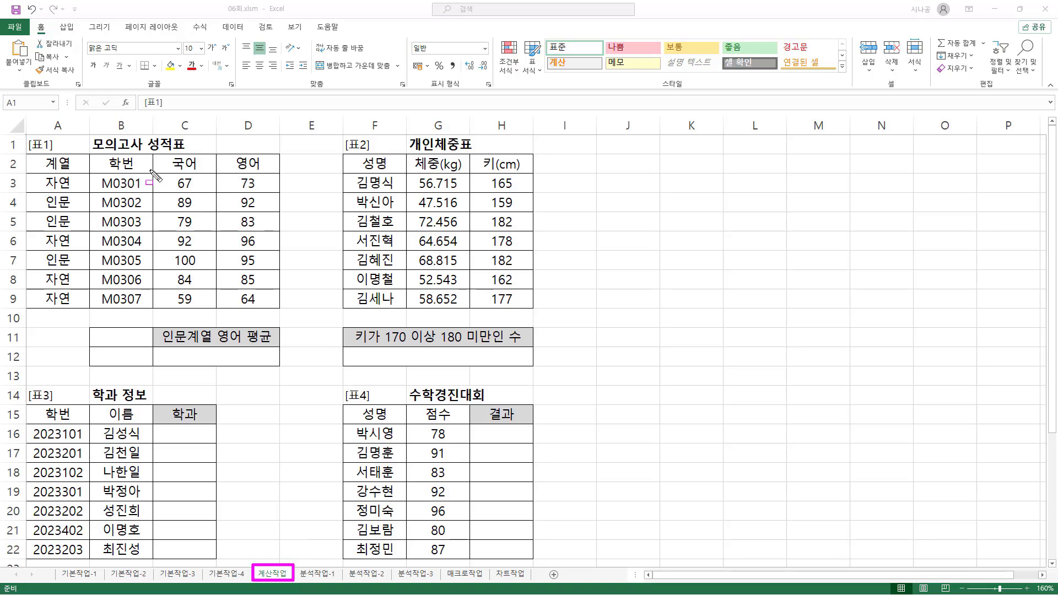
scroll(306, 387, down, 6)
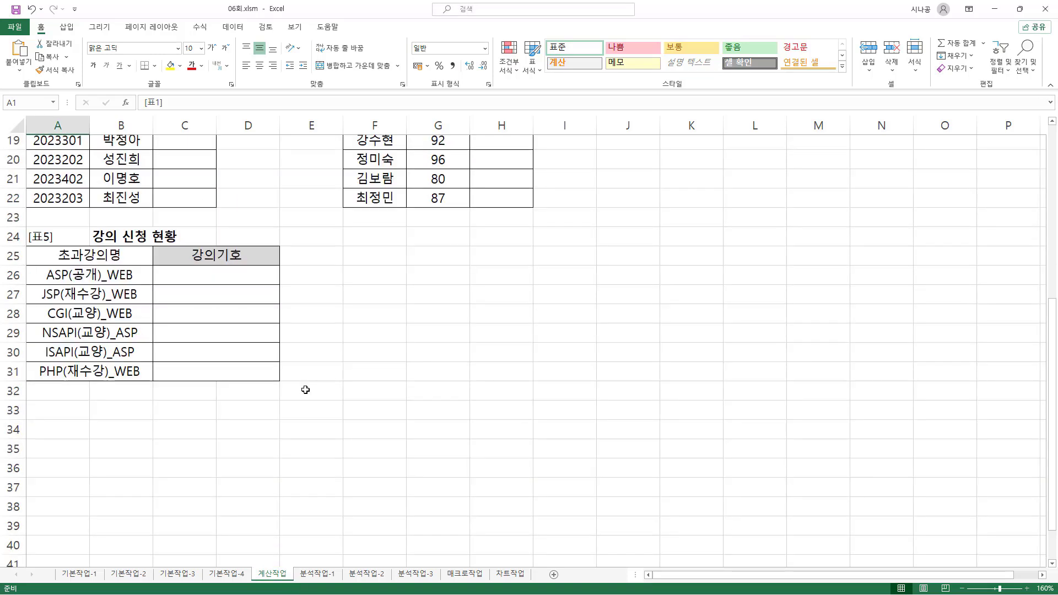
scroll(306, 387, up, 6)
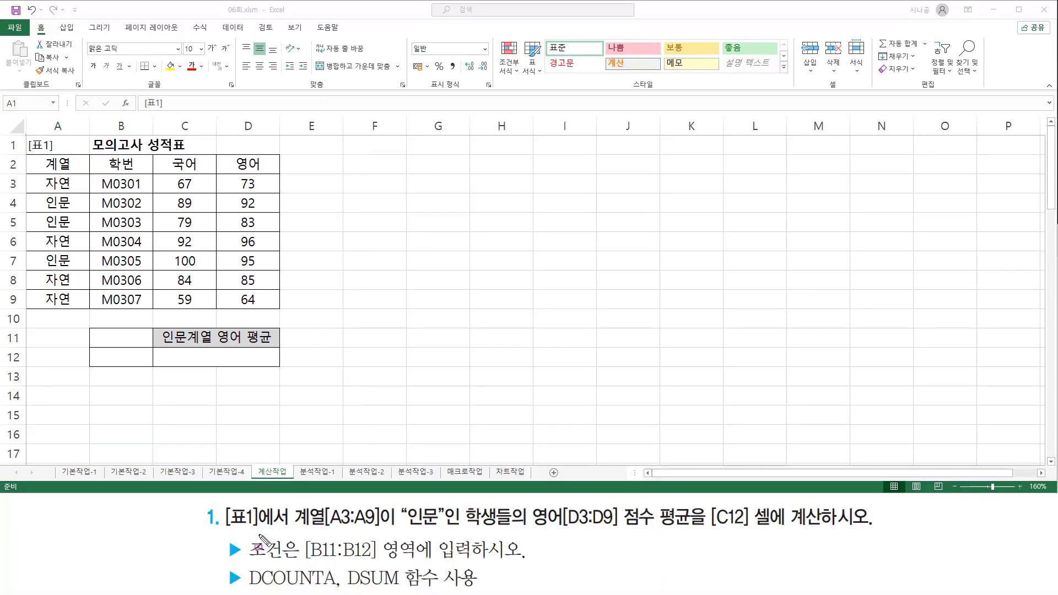
mouse_move(227, 529)
mouse_down()
mouse_move(311, 518)
mouse_move(382, 528)
mouse_up()
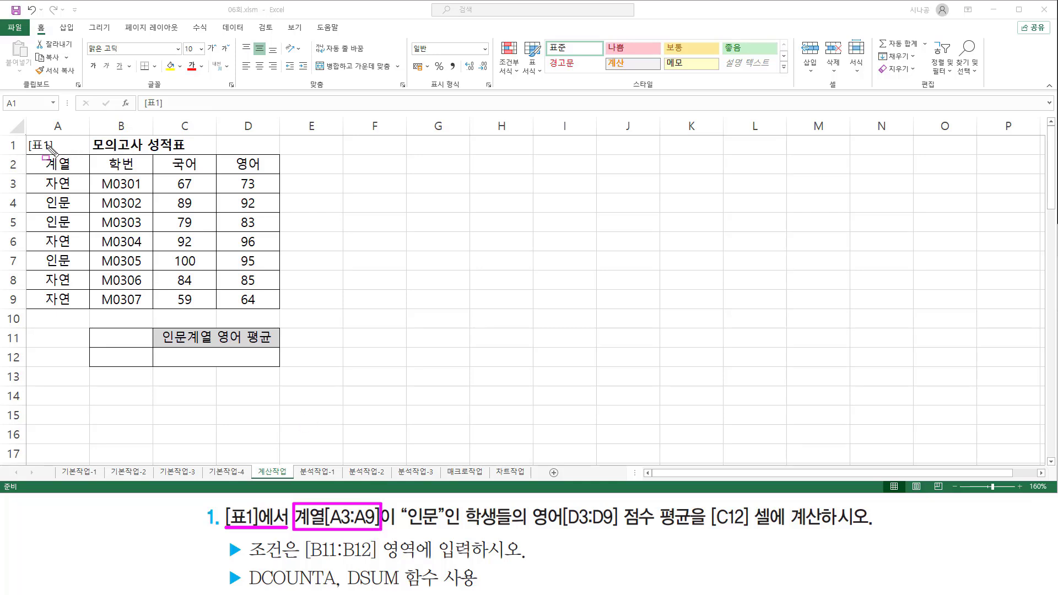
drag(26, 135, 280, 312)
drag(47, 161, 74, 173)
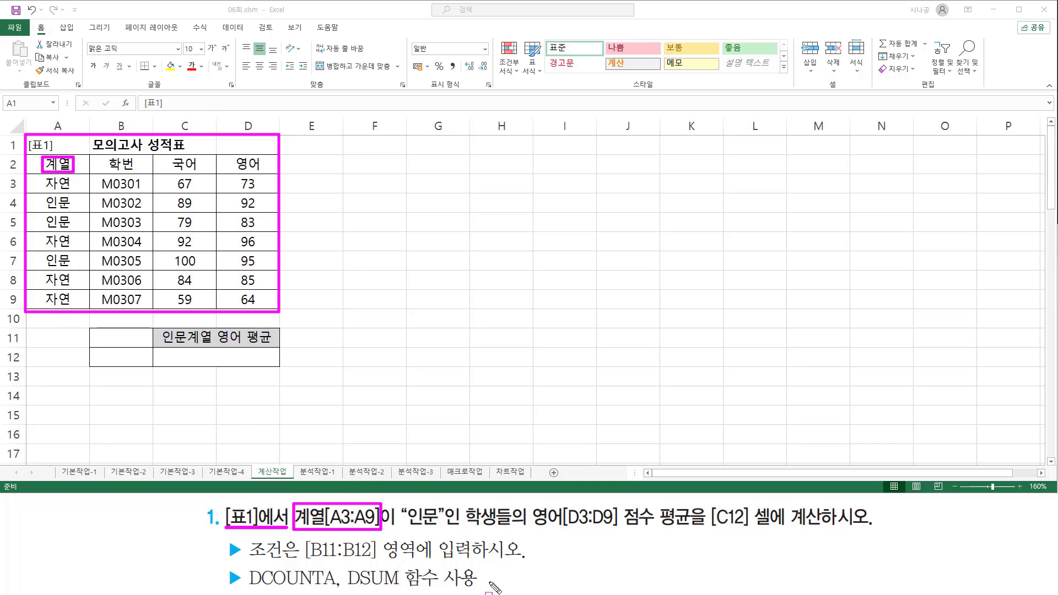
drag(402, 530, 444, 530)
mouse_move(525, 533)
mouse_down()
mouse_move(681, 533)
mouse_move(703, 524)
mouse_move(703, 504)
mouse_move(833, 530)
mouse_up()
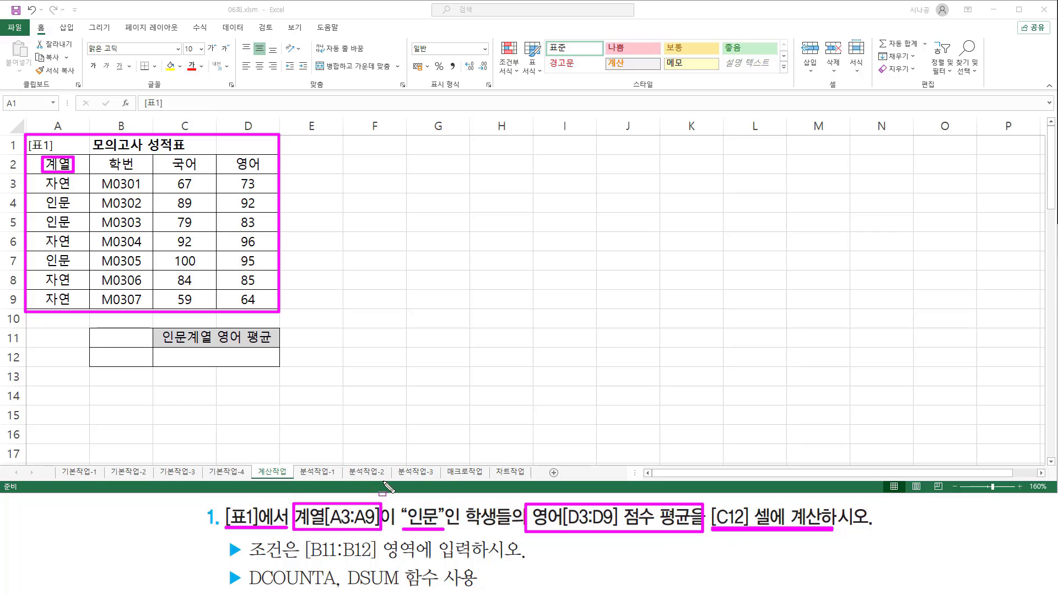
drag(164, 354, 275, 365)
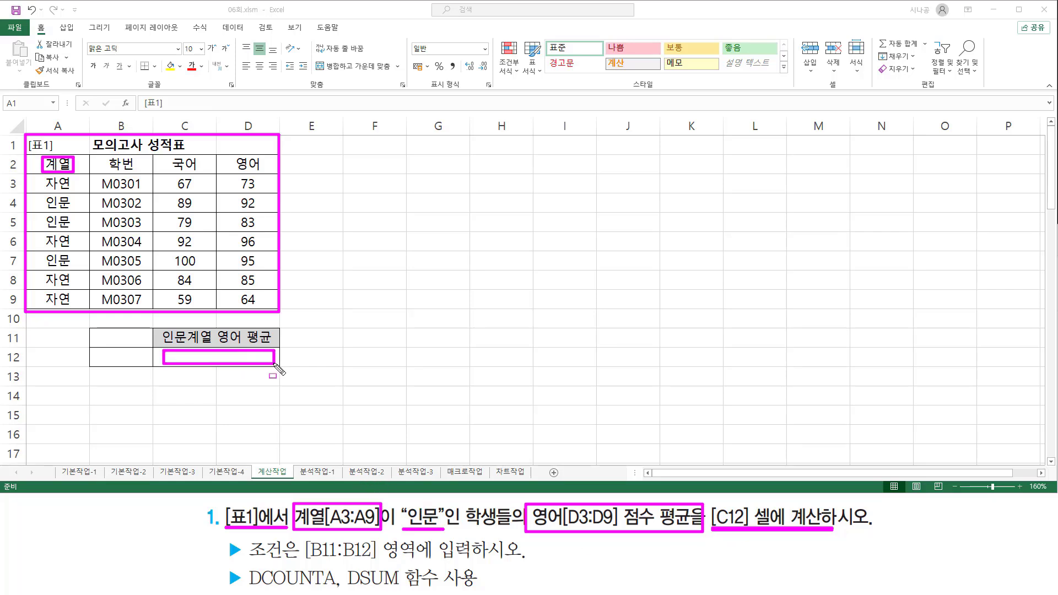
drag(234, 157, 268, 175)
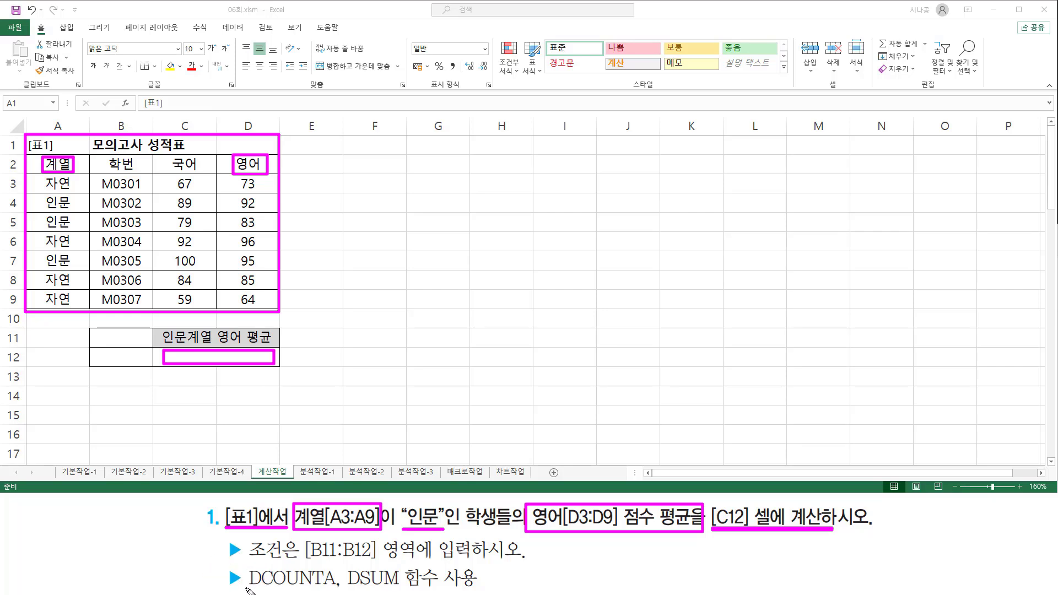
drag(246, 589, 400, 589)
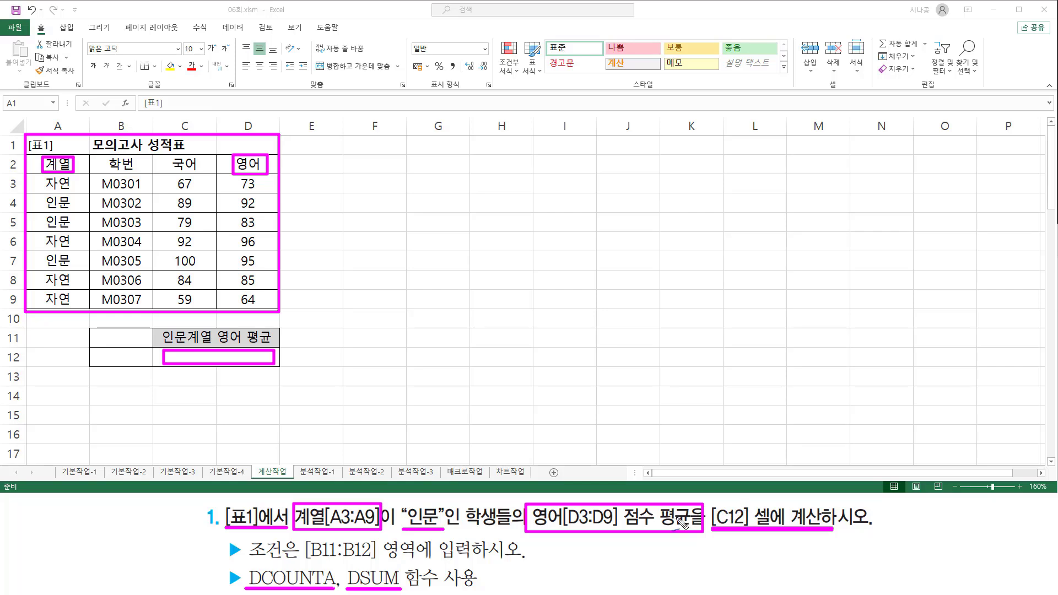
drag(681, 505, 700, 499)
key(Escape)
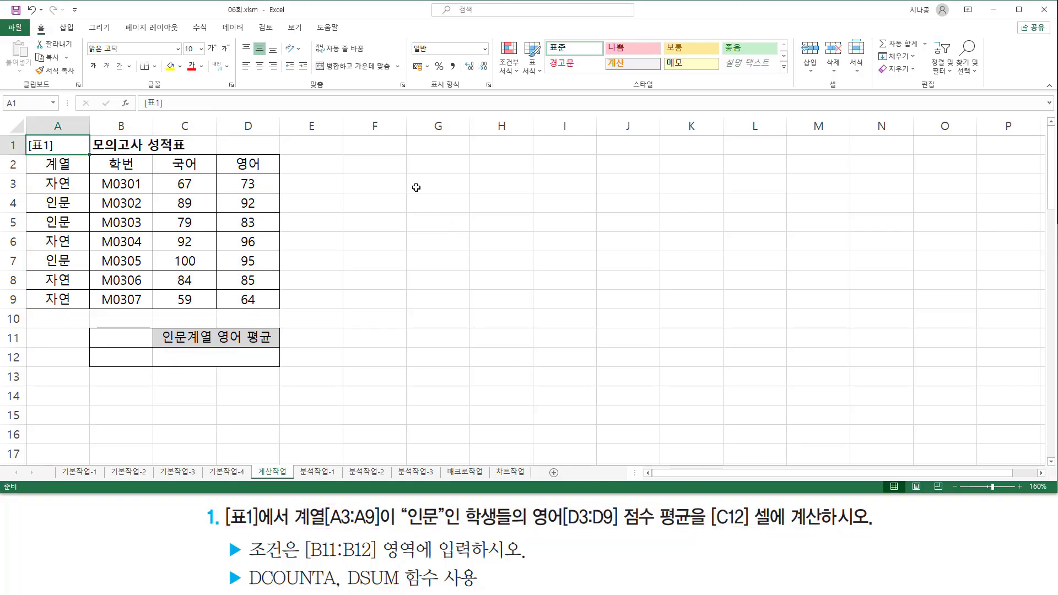
Enter the averaging note "3과목 합계 / 3" in cell F3
click(392, 182)
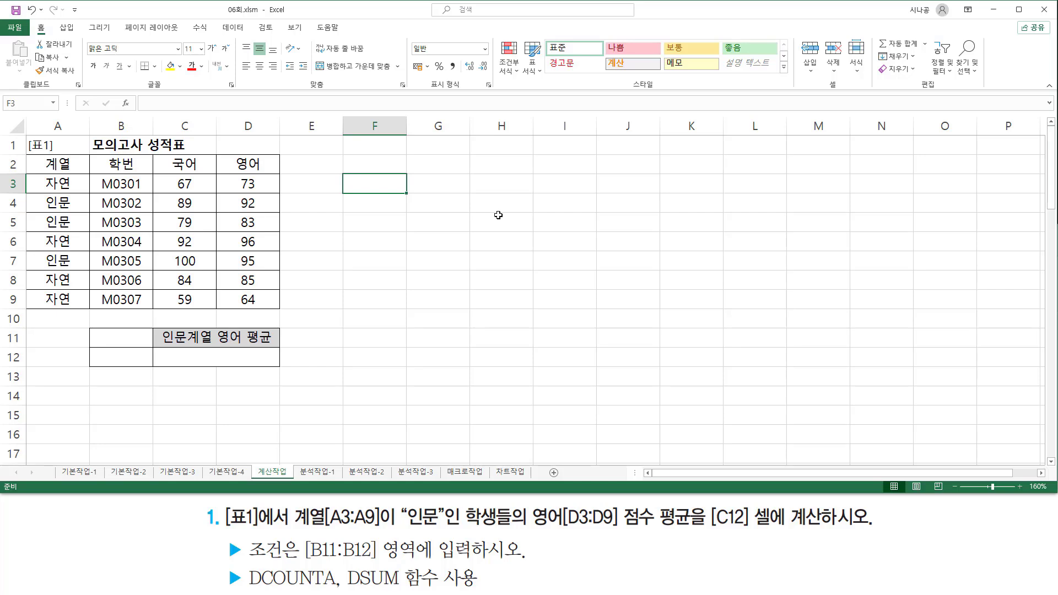
text(3과목 )
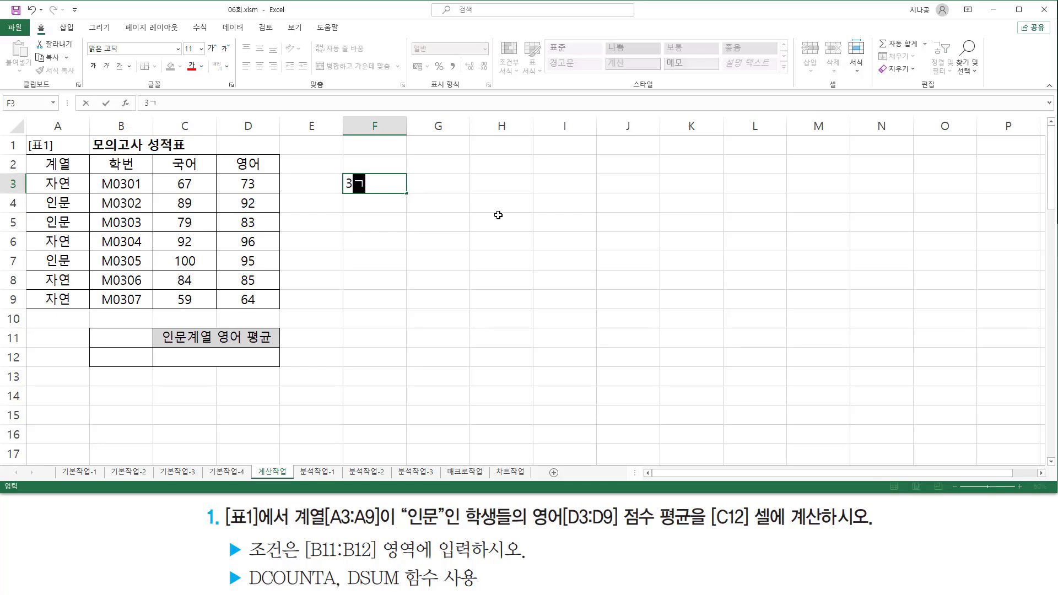
text(합계 / 3)
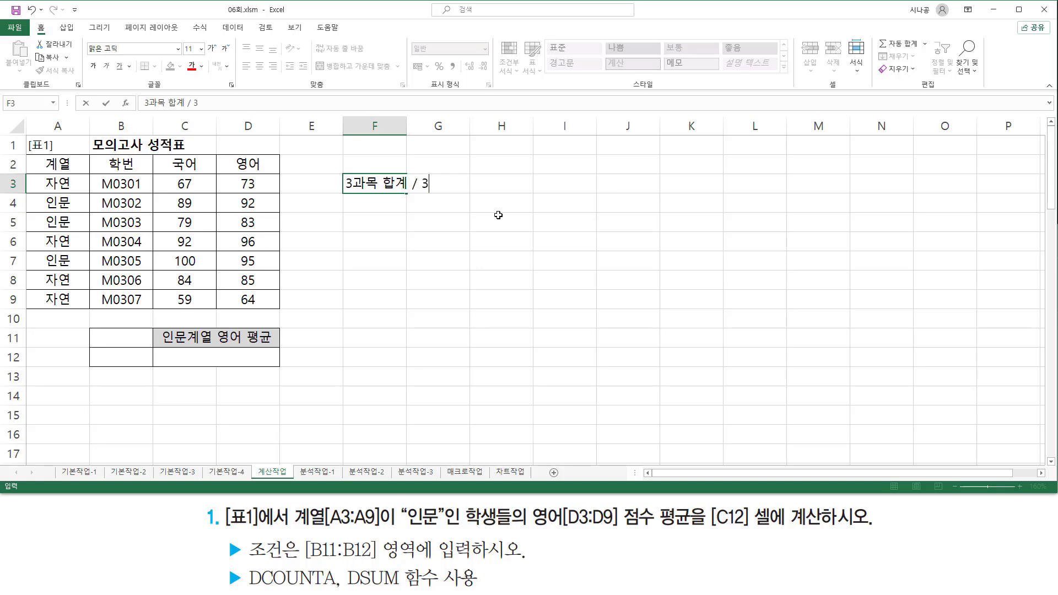
key(Return)
Shorten the note in cell F3 to "합계 / 3"
key(Up)
key(F2)
key(Delete)
key(Delete)
key(Delete)
key(Delete)
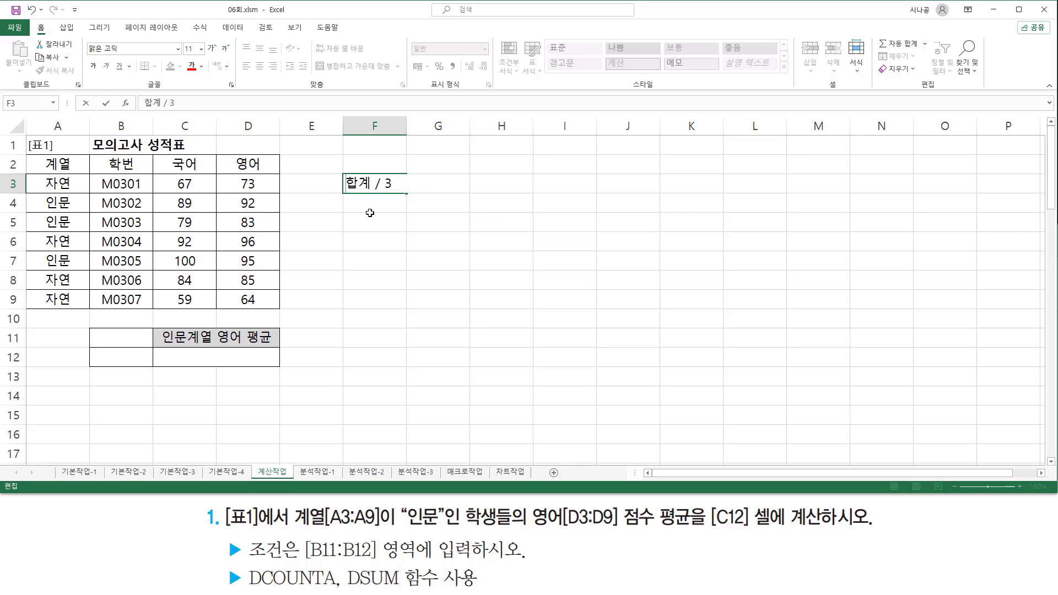
key(Return)
key(Up)
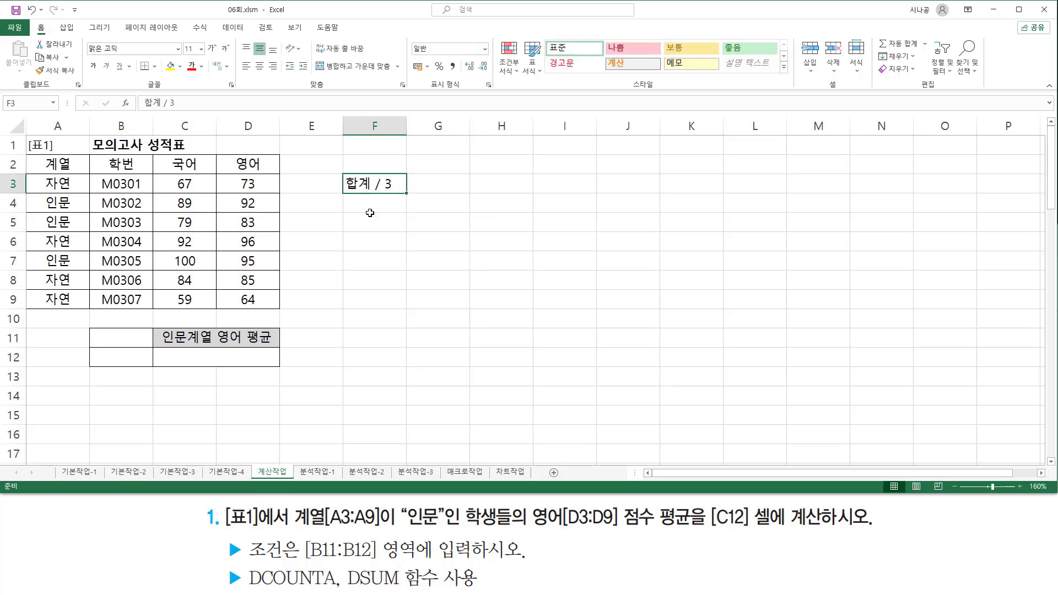
click(370, 213)
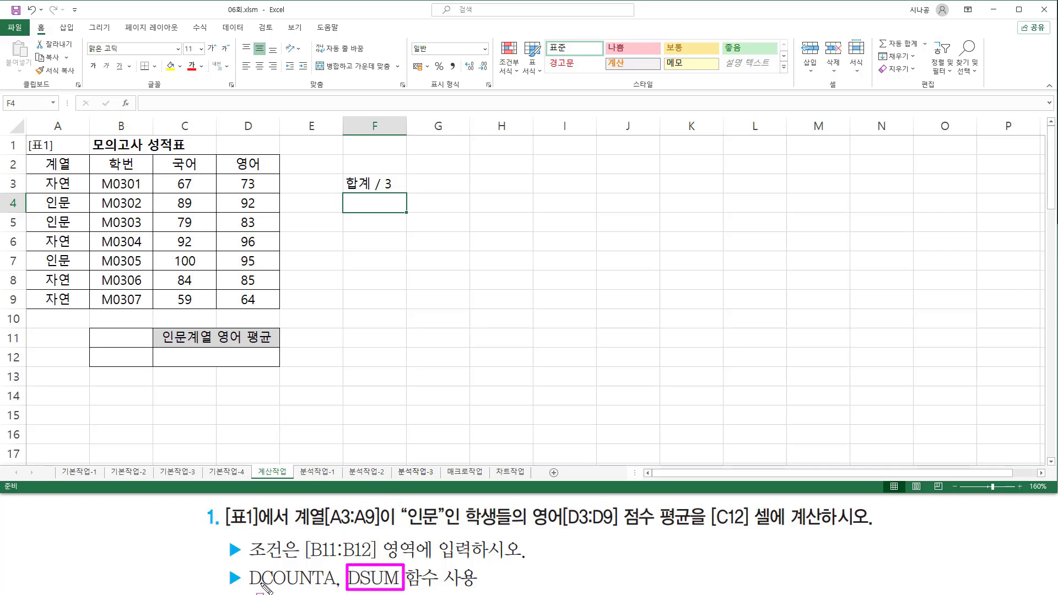
drag(246, 588, 333, 589)
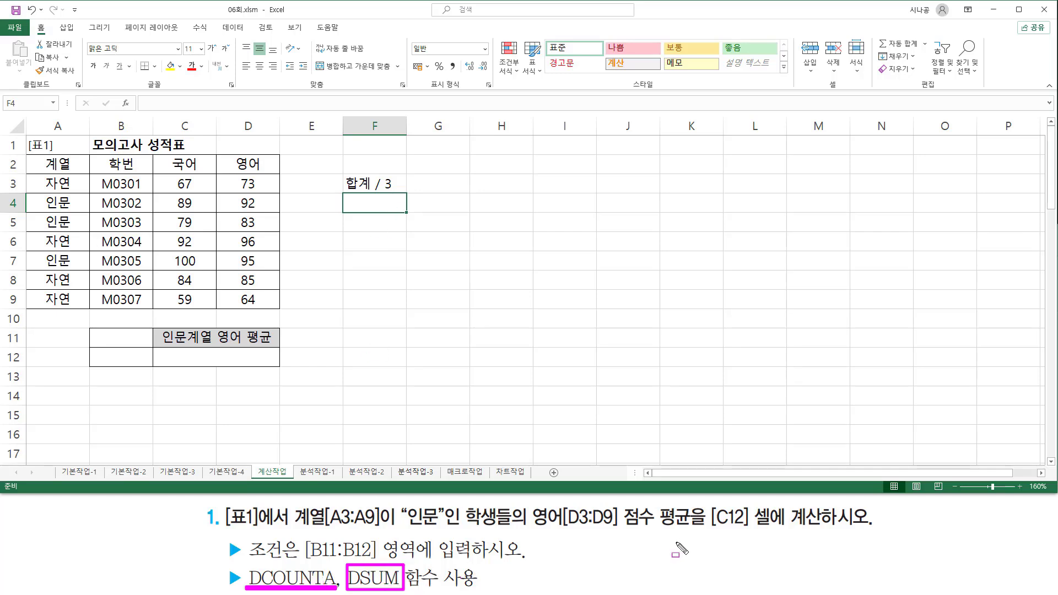
drag(658, 528, 705, 529)
key(Escape)
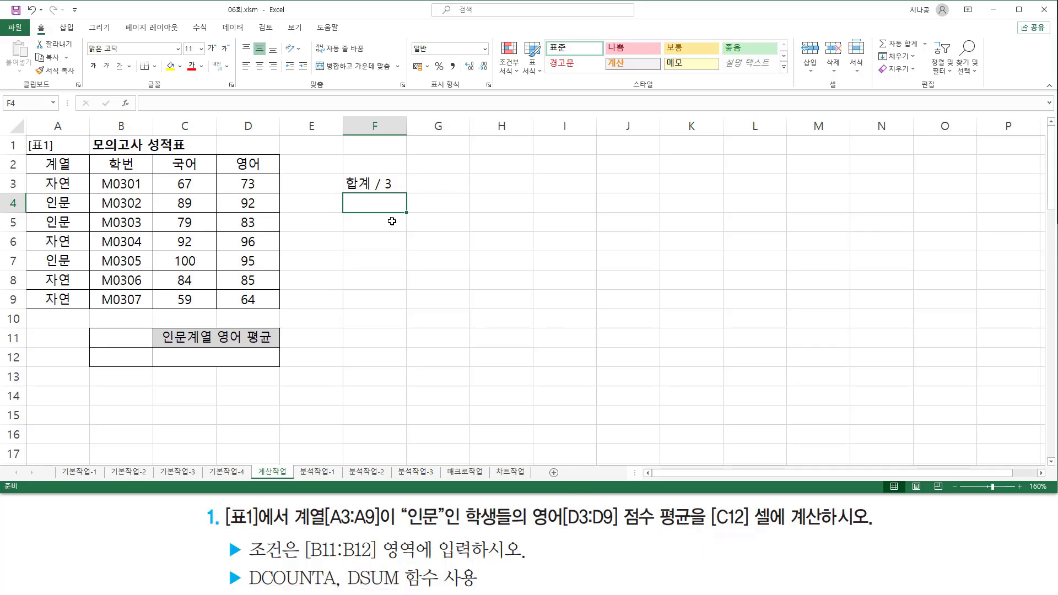
Enter the database-function syntax note "d~~~( 범위, 열번호, 조건 )" in cell F5
click(391, 221)
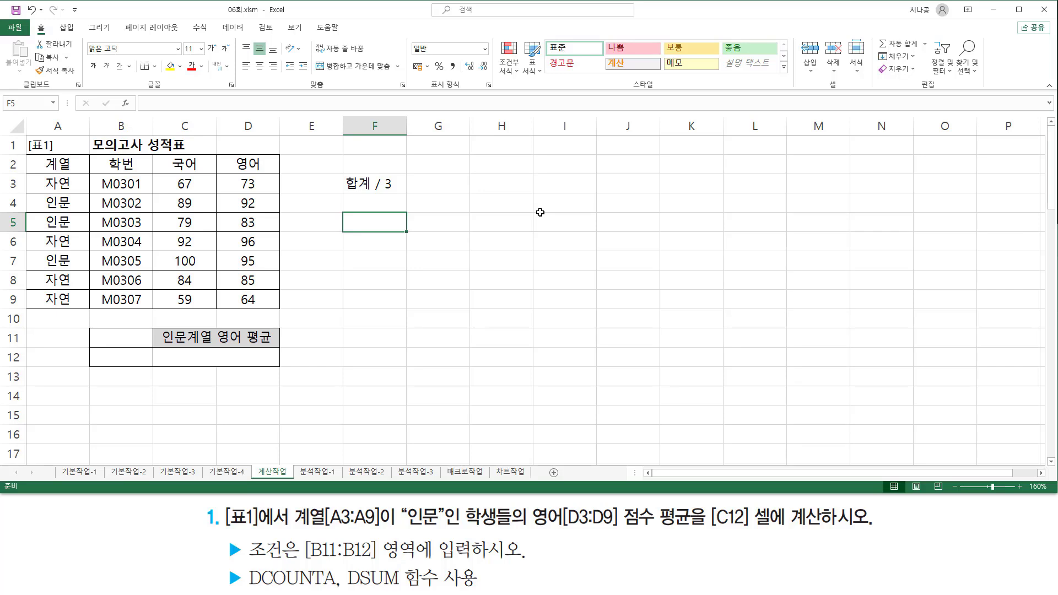
text(ㅇ~~)
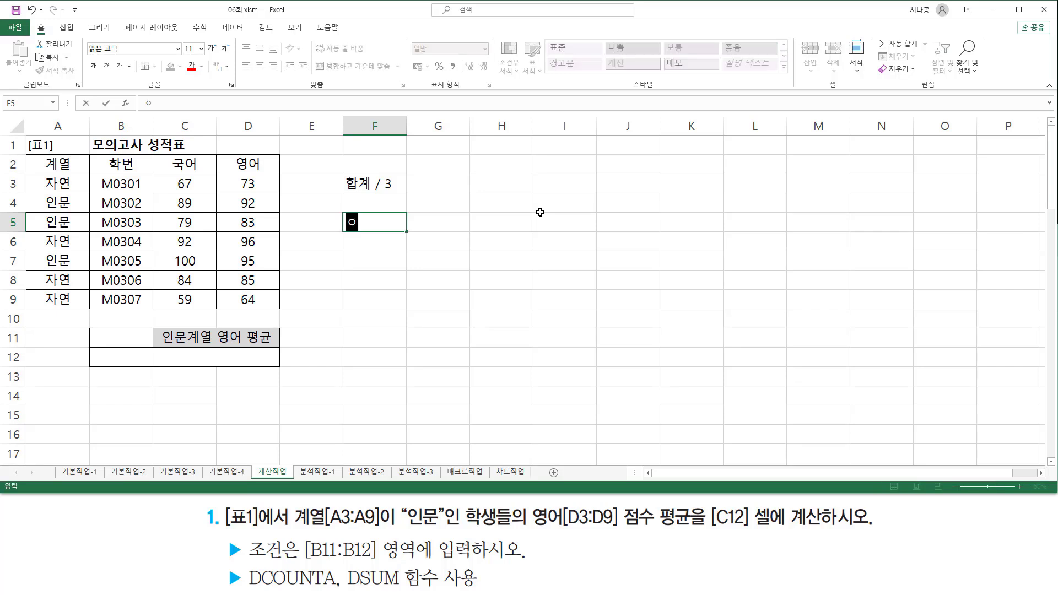
key(BackSpace)
key(BackSpace)
text(d~~~( 범우)
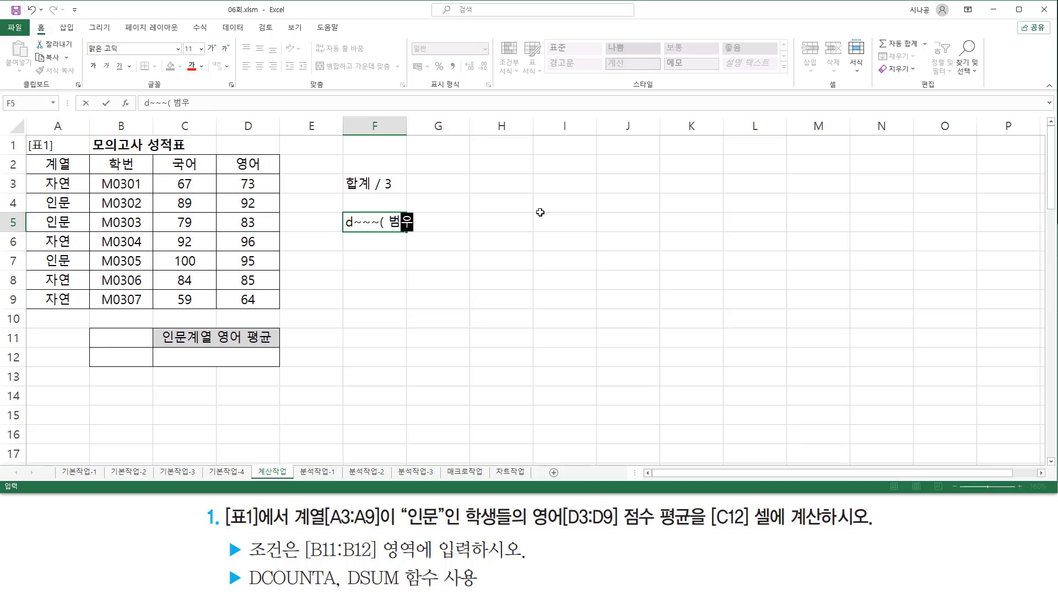
text(ㅣ, 열볾)
text(호)
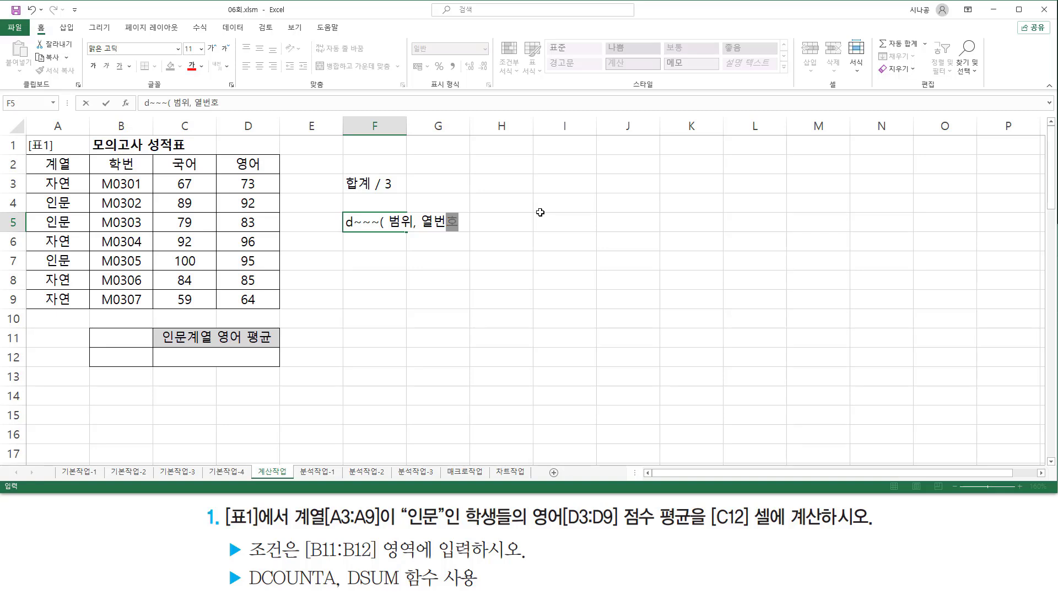
text(, 조건 )
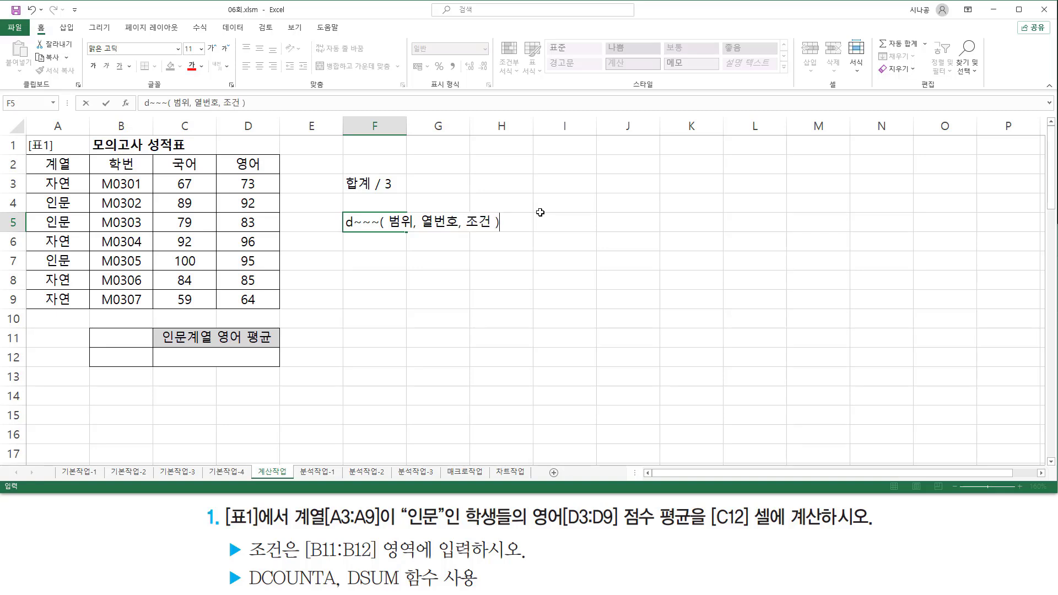
text())
key(Return)
key(Return)
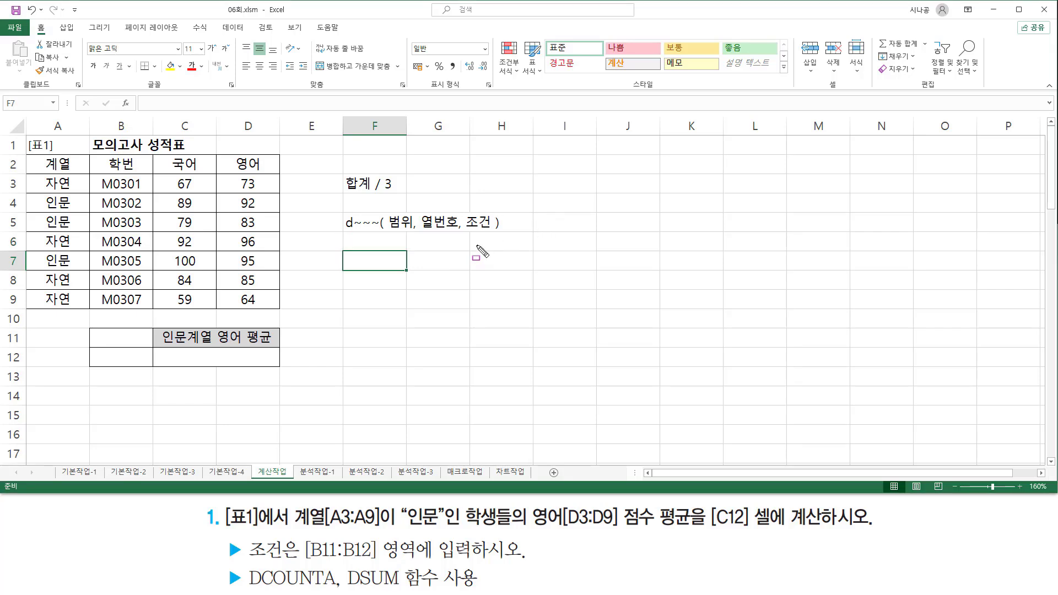
drag(465, 212, 495, 233)
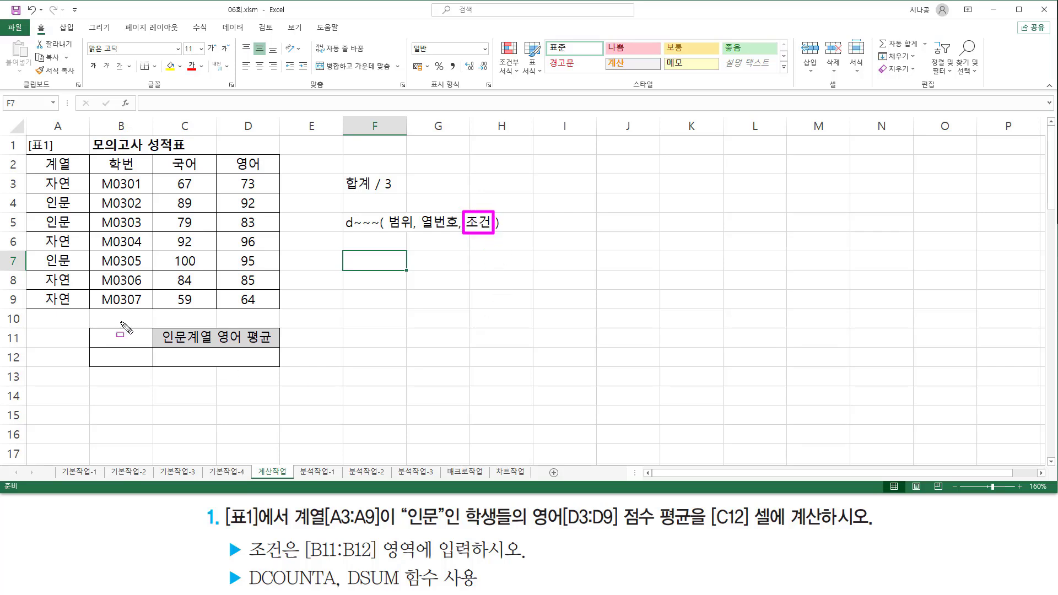
mouse_move(225, 535)
mouse_down()
mouse_move(245, 565)
mouse_move(475, 561)
mouse_up()
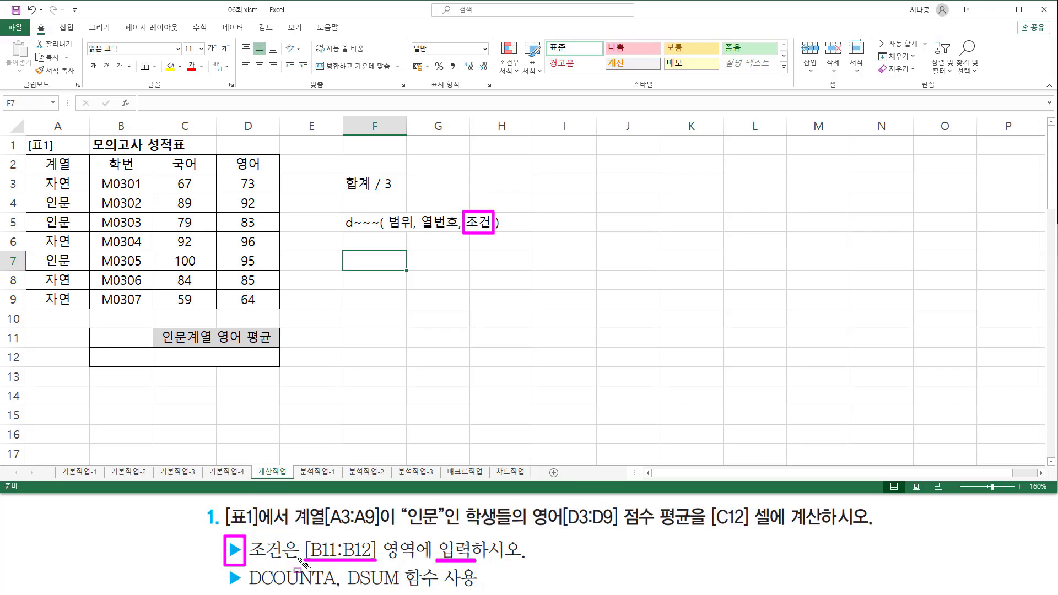
mouse_move(91, 330)
mouse_down()
mouse_move(118, 359)
mouse_move(148, 365)
mouse_up()
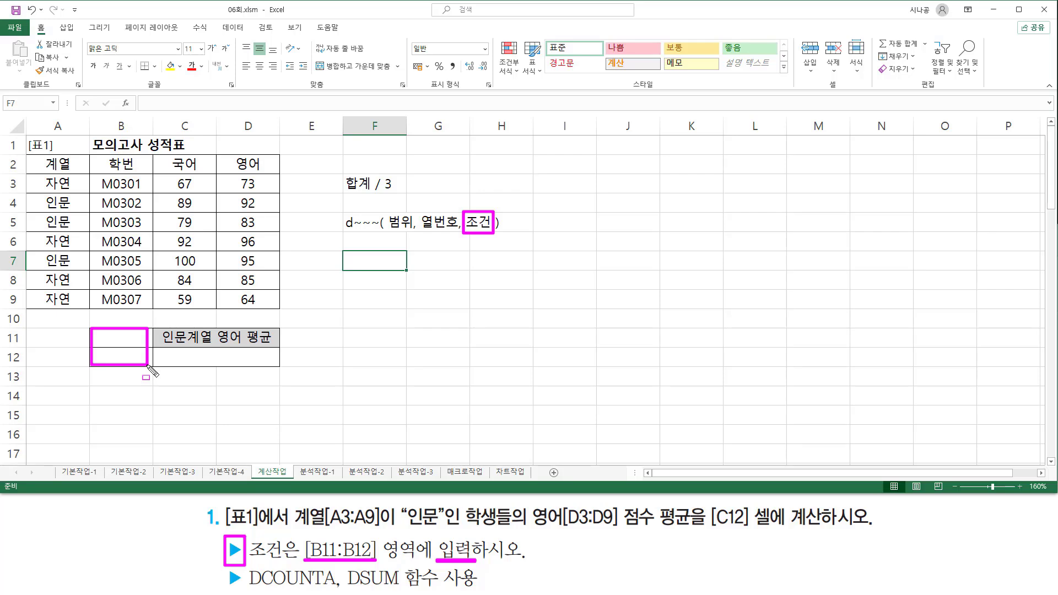
Enter the criteria for task 1, with the field name 계열 in B11 and the condition 인문 in B12
click(132, 336)
text(계열)
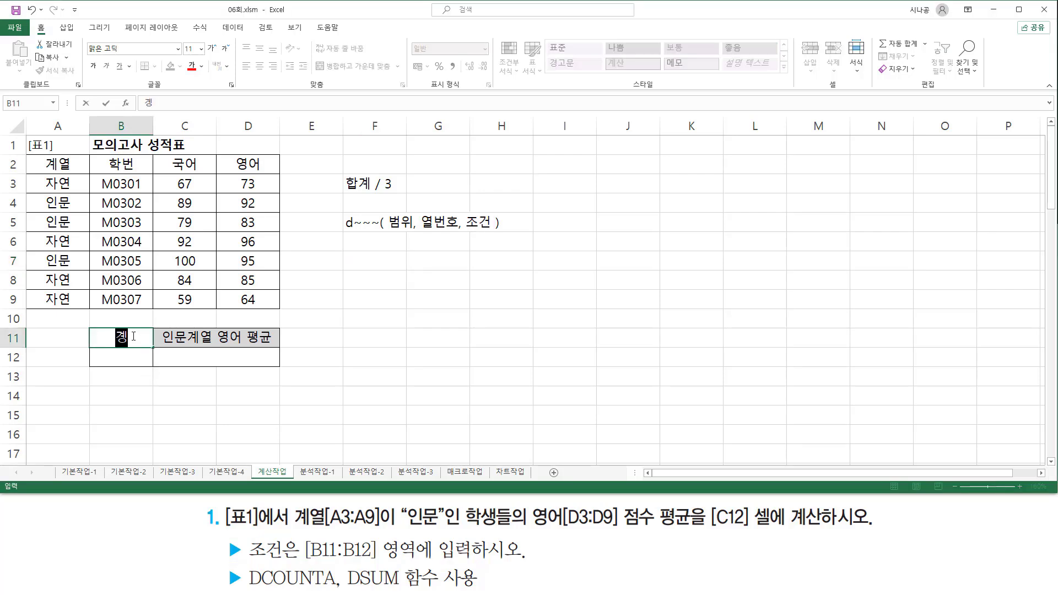
key(Return)
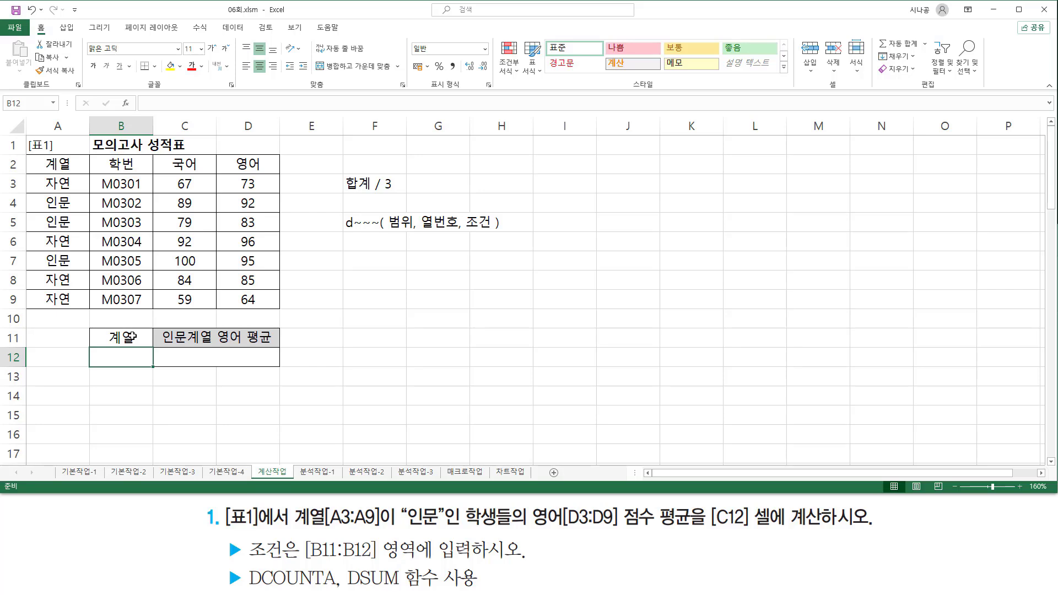
text(인문)
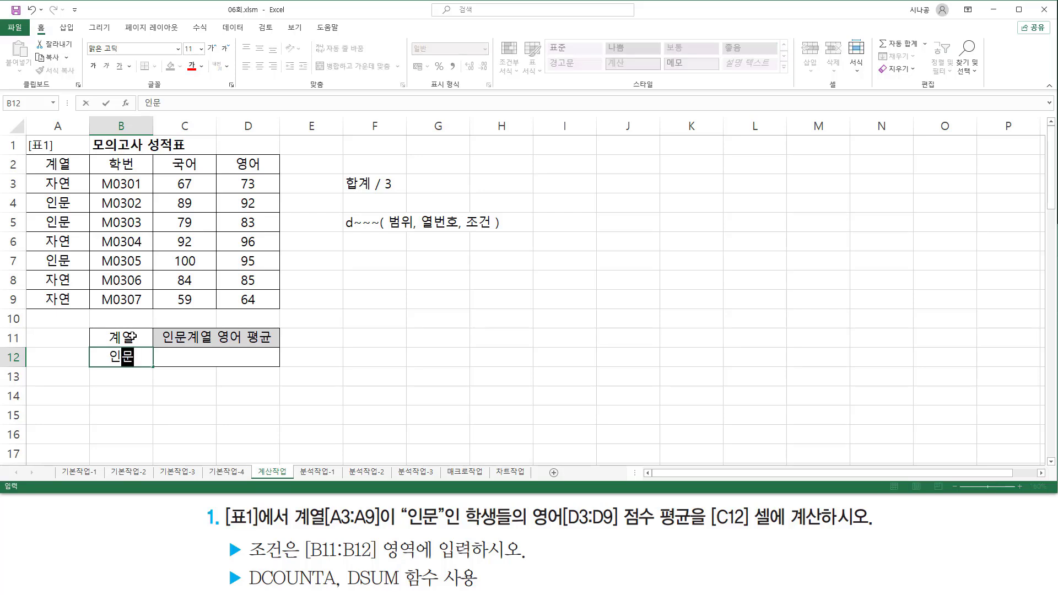
key(Return)
key(ctrl+shift+d)
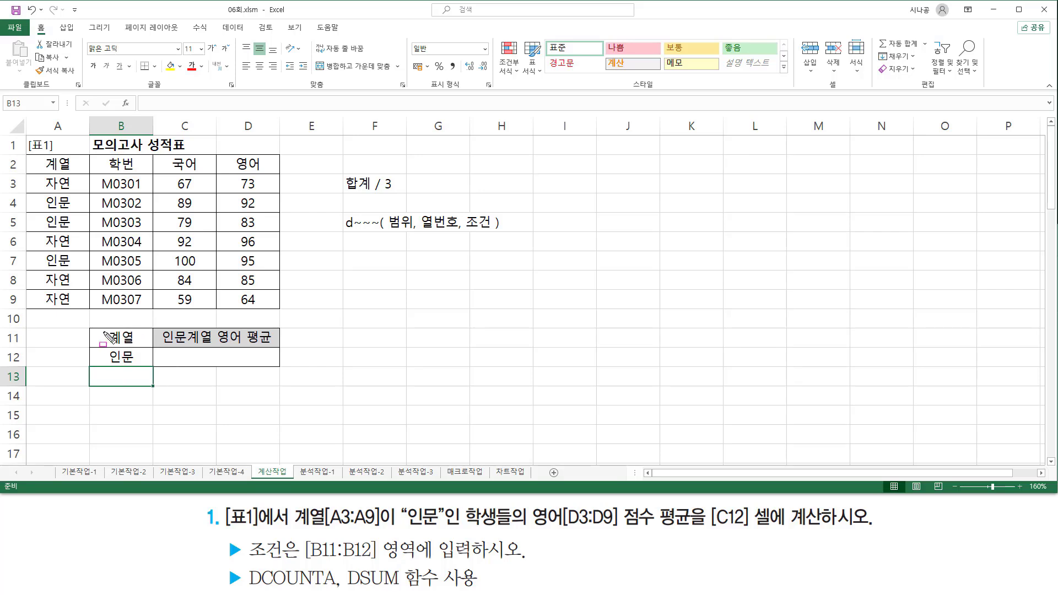
mouse_move(103, 329)
mouse_down()
mouse_move(114, 357)
mouse_move(146, 371)
mouse_up()
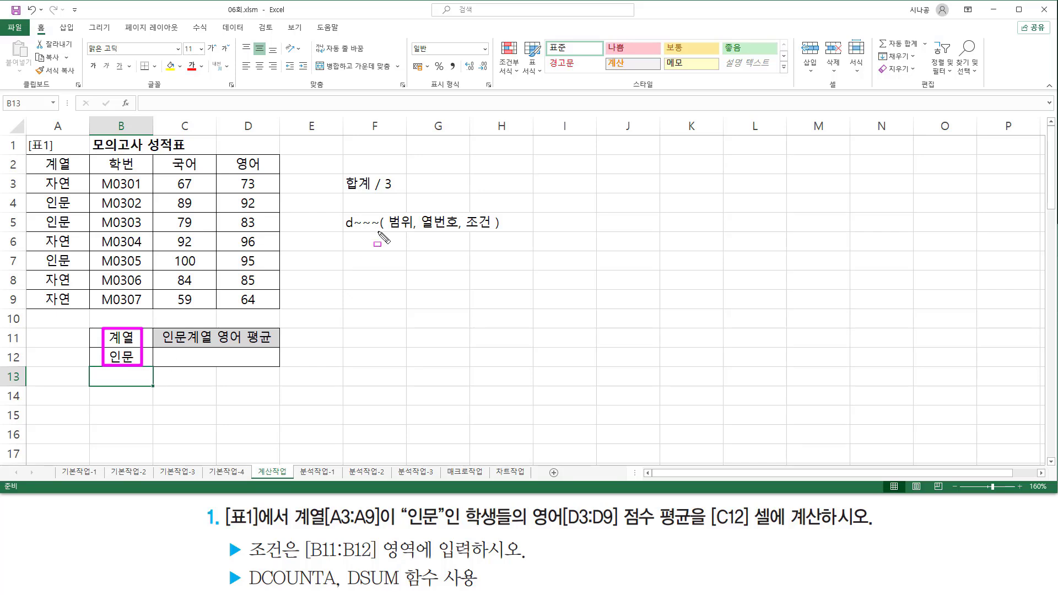
drag(388, 231, 416, 231)
drag(29, 157, 278, 306)
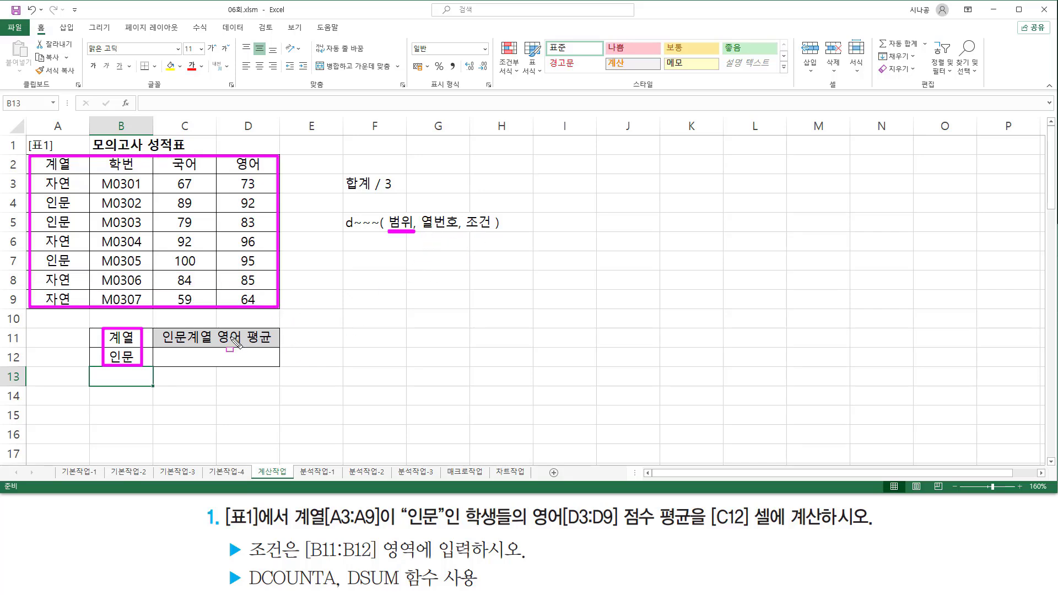
mouse_move(215, 327)
mouse_down()
mouse_move(216, 345)
mouse_move(243, 347)
mouse_up()
mouse_move(347, 566)
mouse_down()
mouse_move(348, 584)
mouse_move(401, 590)
mouse_up()
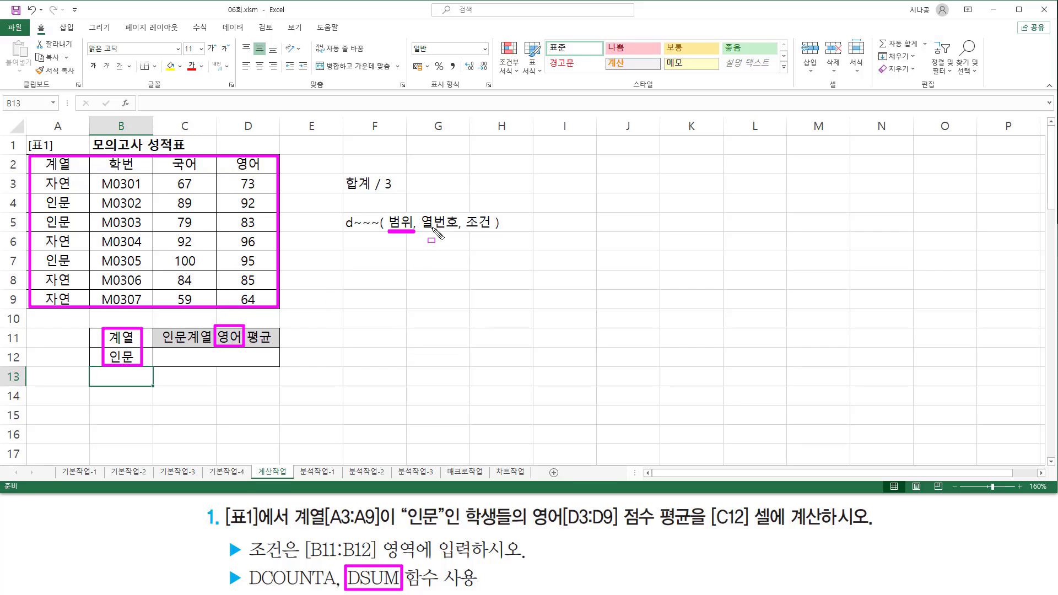
drag(424, 232, 458, 232)
drag(232, 159, 268, 173)
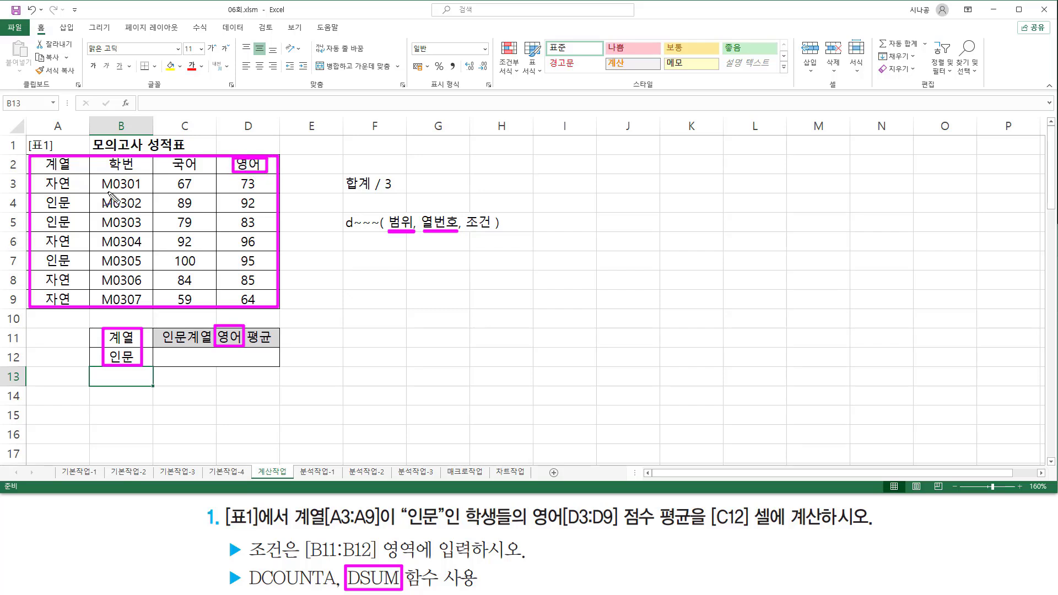
drag(81, 216, 89, 213)
mouse_move(71, 128)
mouse_down()
mouse_move(70, 138)
mouse_move(142, 149)
mouse_move(205, 135)
mouse_move(213, 144)
mouse_move(202, 150)
mouse_move(268, 143)
mouse_move(249, 153)
mouse_up()
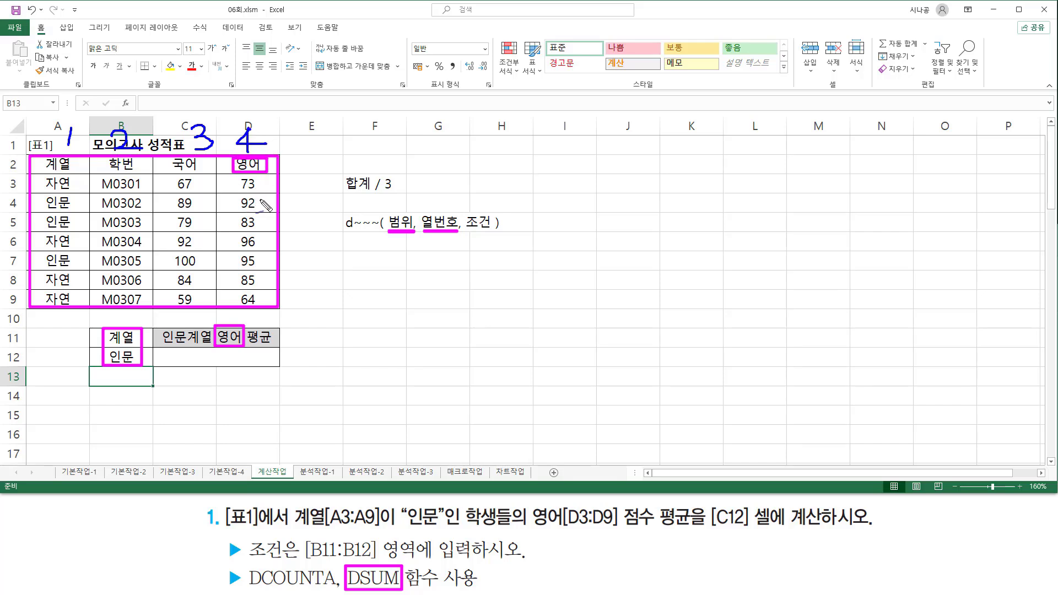
mouse_move(441, 194)
mouse_down()
mouse_move(436, 202)
mouse_move(453, 203)
mouse_move(446, 214)
mouse_up()
key(Escape)
Enter the formula =dsum( A2:D9, 4, B11:B12 ) in cell C12 to total the 인문 students' English scores
click(259, 357)
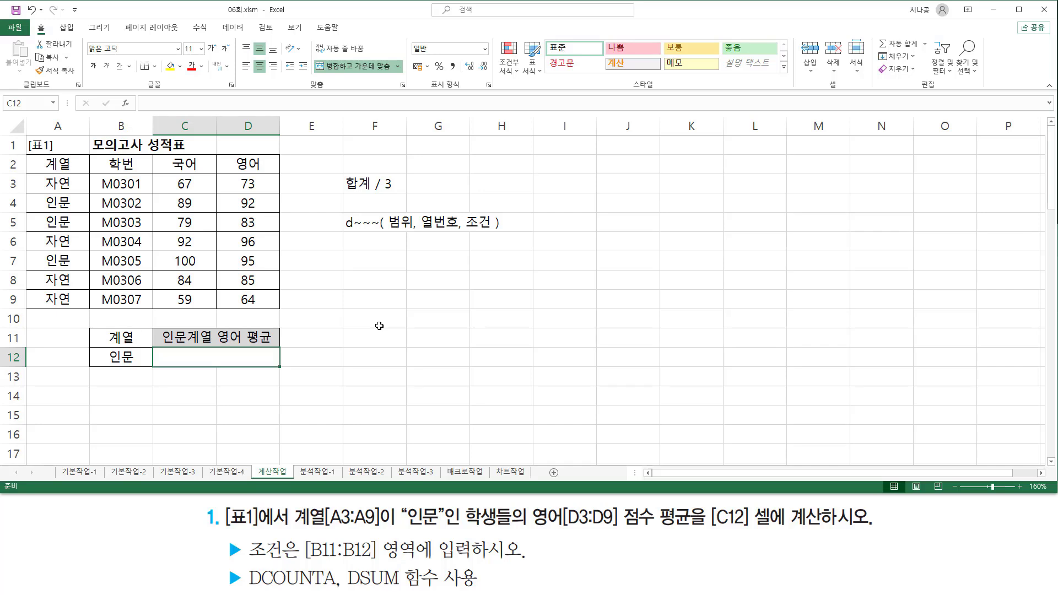
text(=)
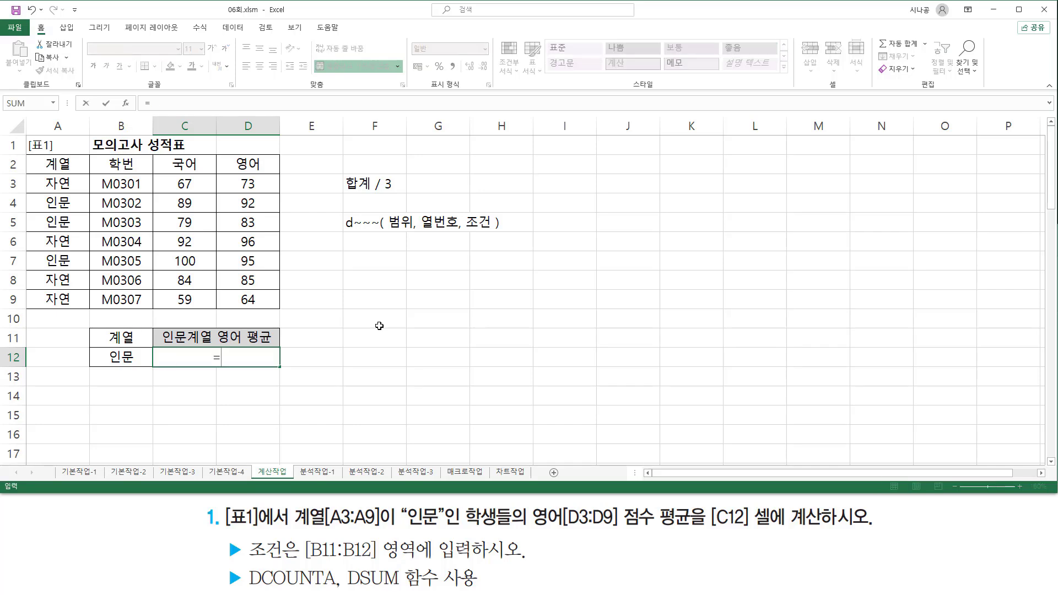
text(dsum()
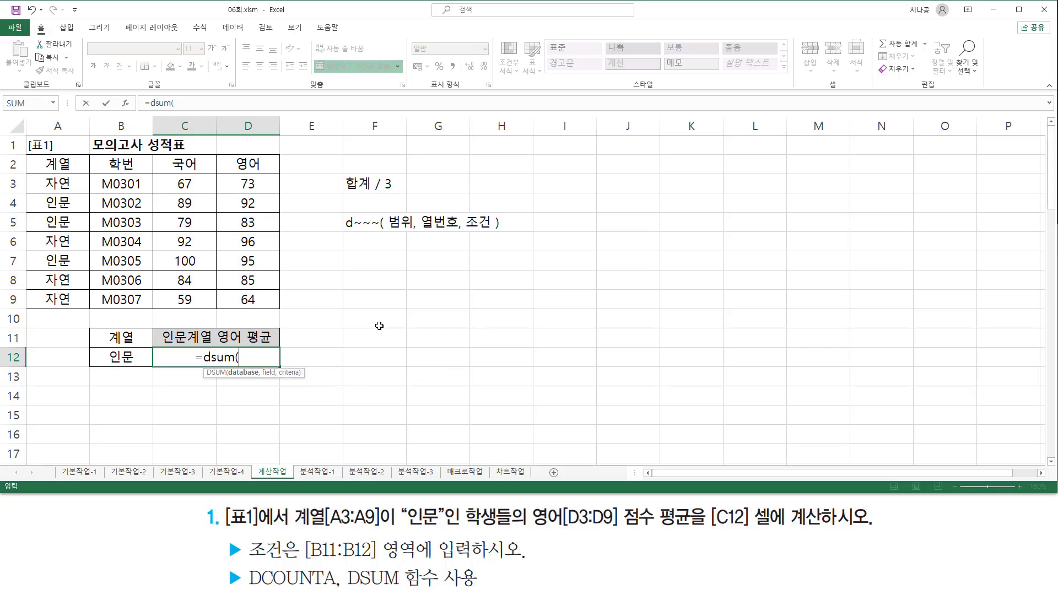
drag(62, 164, 229, 298)
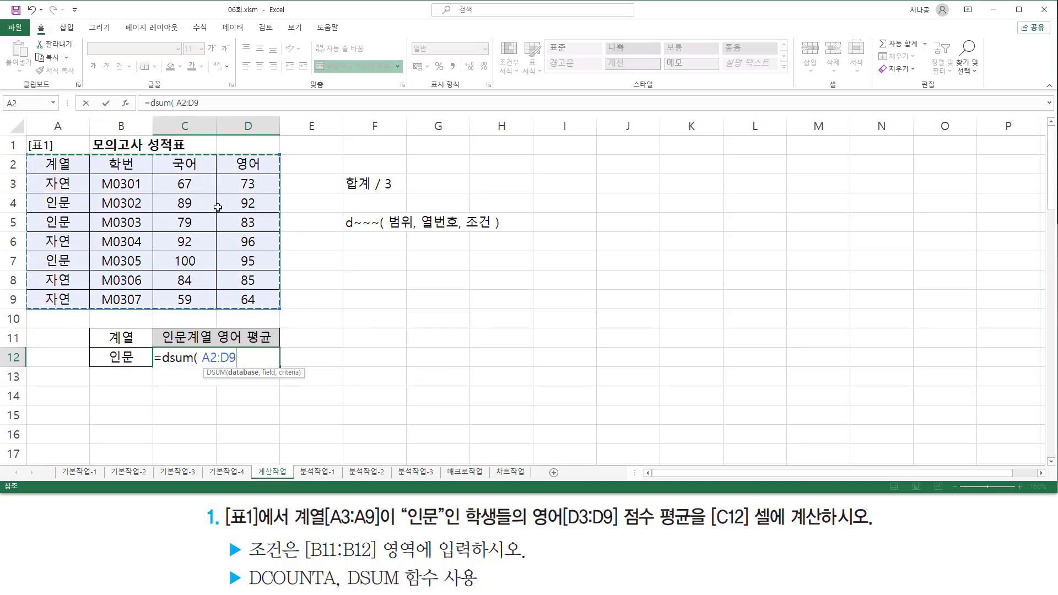
text(,)
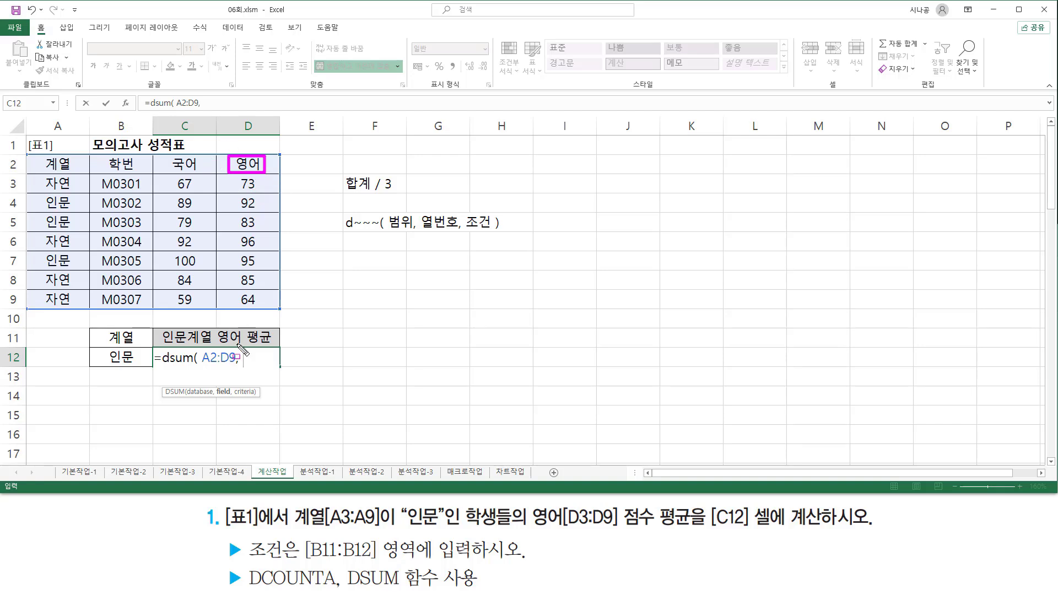
key(Escape)
mouse_move(28, 151)
mouse_down()
mouse_move(269, 288)
mouse_move(274, 311)
mouse_up()
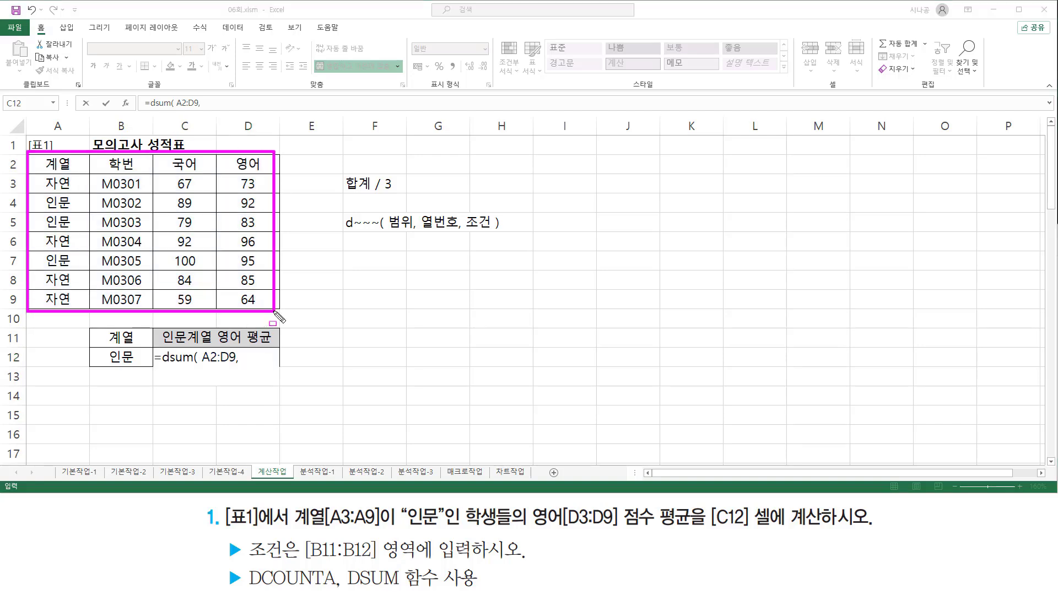
key(Escape)
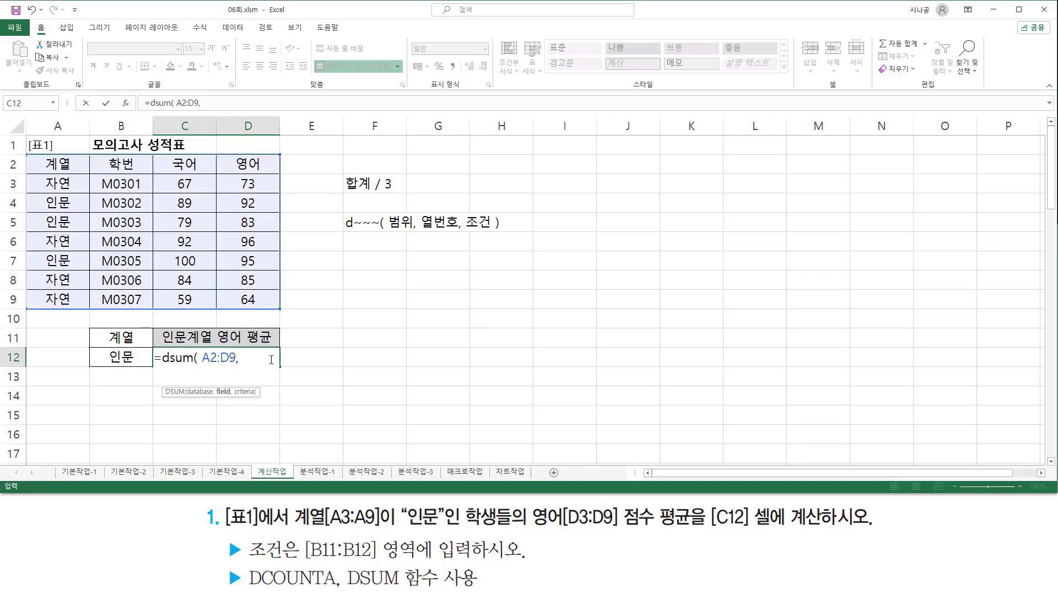
text(4,)
drag(122, 337, 125, 357)
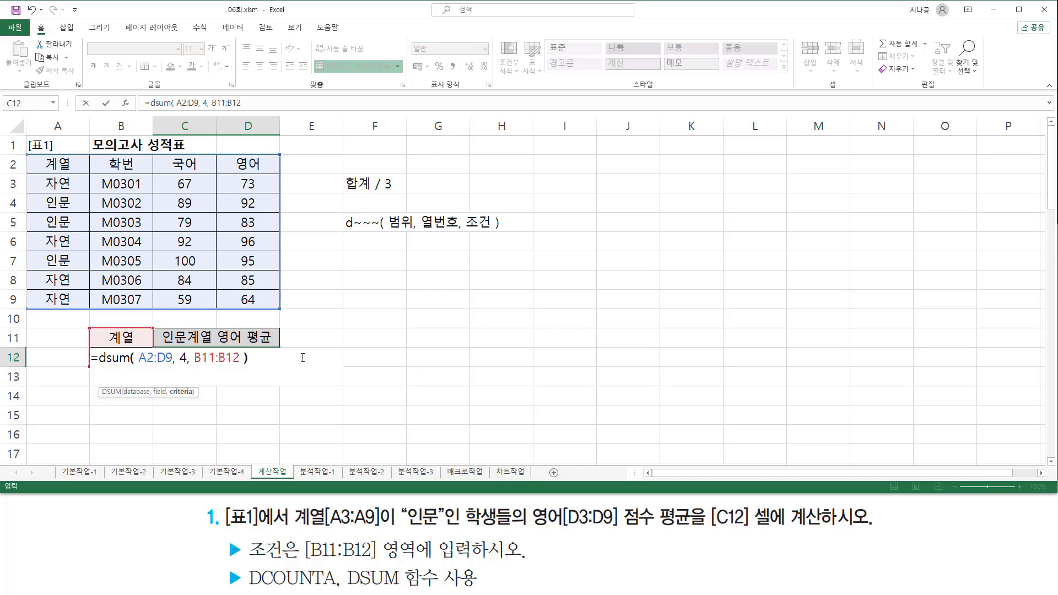
text())
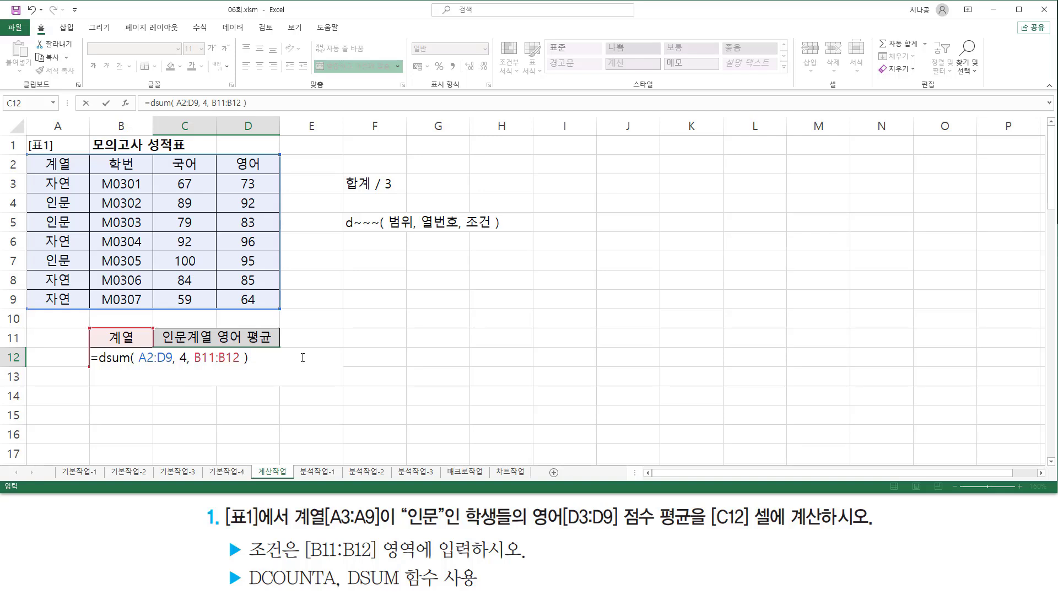
key(Return)
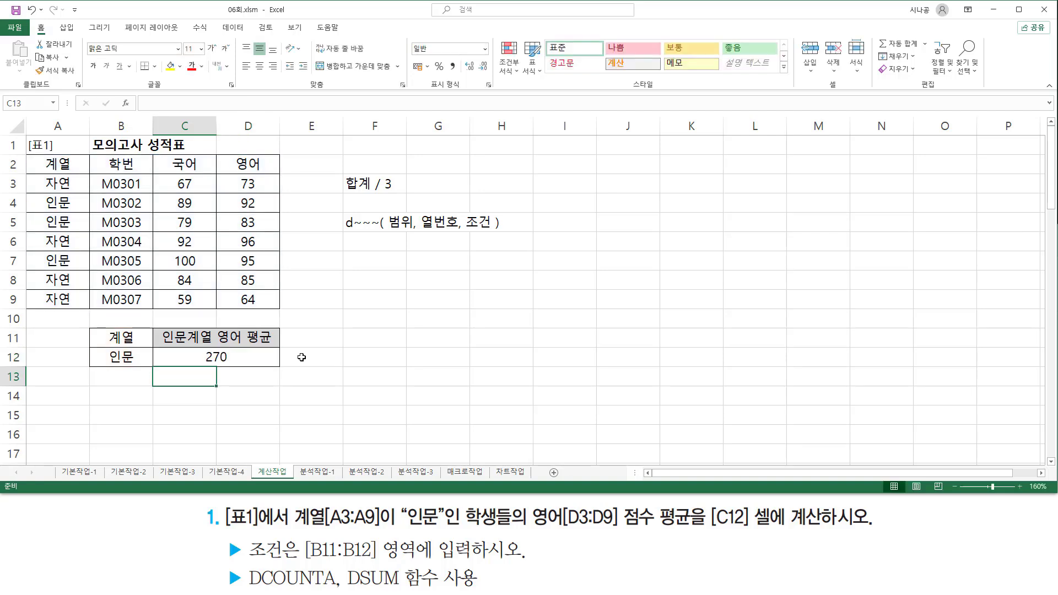
mouse_move(39, 196)
mouse_down()
mouse_move(51, 219)
mouse_move(75, 229)
mouse_move(47, 265)
mouse_move(75, 267)
mouse_up()
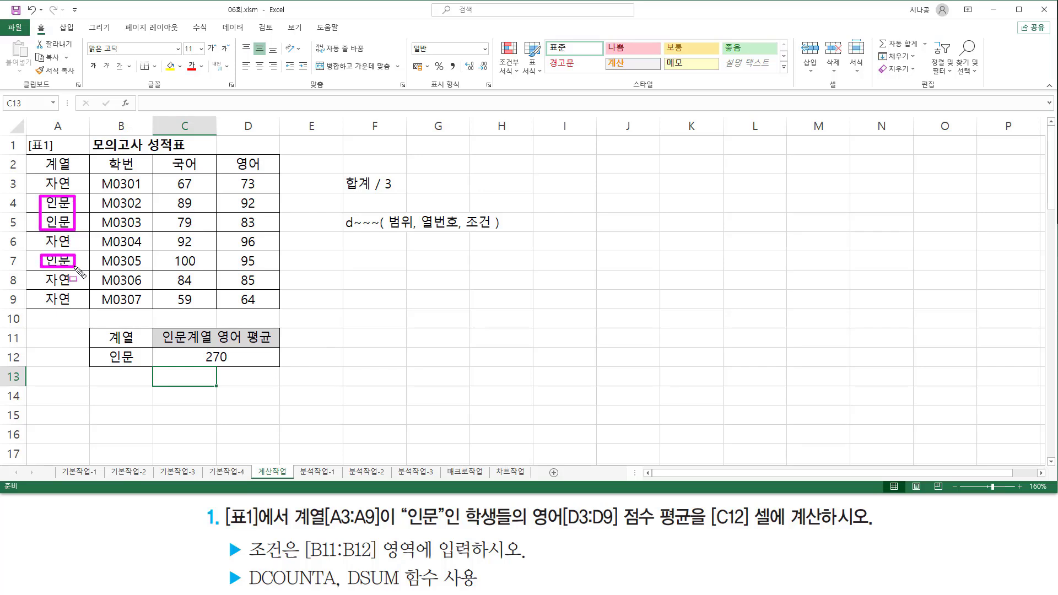
mouse_move(234, 191)
mouse_down()
mouse_move(263, 228)
mouse_move(254, 267)
mouse_move(263, 270)
mouse_up()
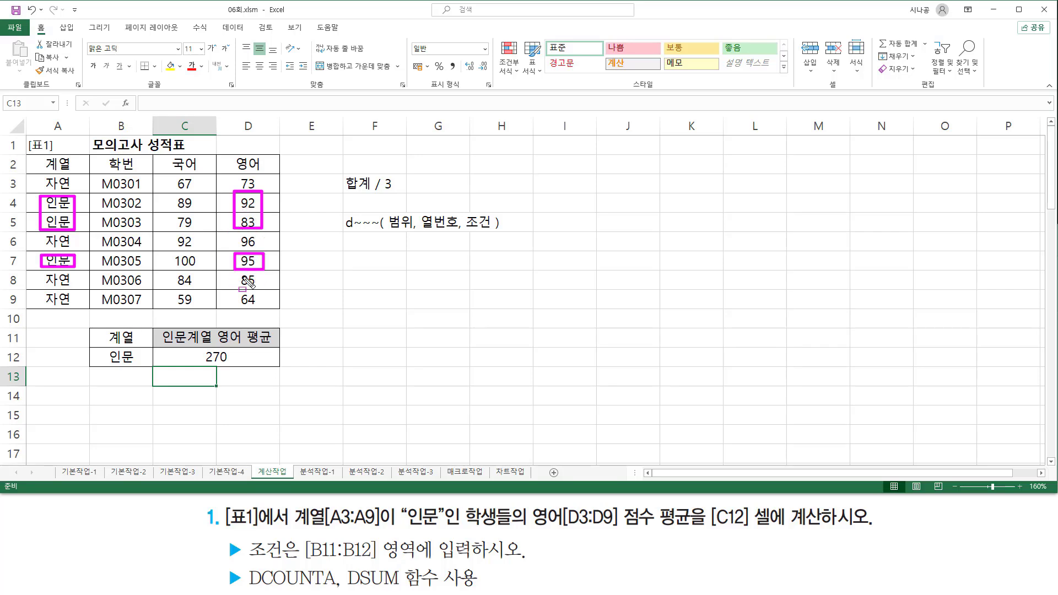
drag(200, 363, 232, 363)
mouse_move(346, 192)
mouse_down()
mouse_move(366, 193)
mouse_move(388, 172)
mouse_move(400, 195)
mouse_up()
key(Escape)
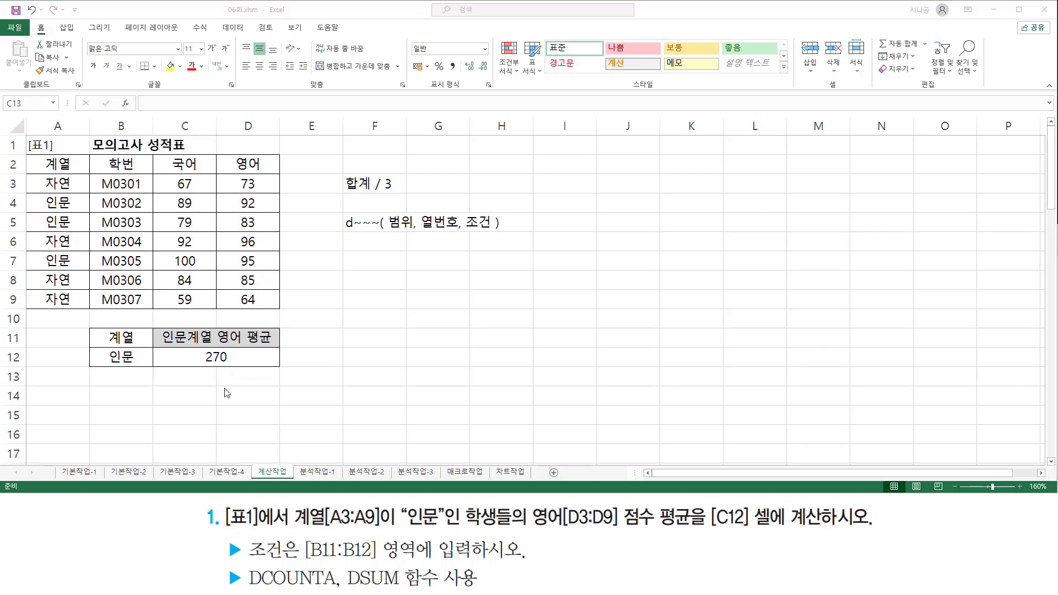
Open the formula in C12 for editing and copy its DSUM expression without the equals sign
click(201, 357)
double_click(201, 357)
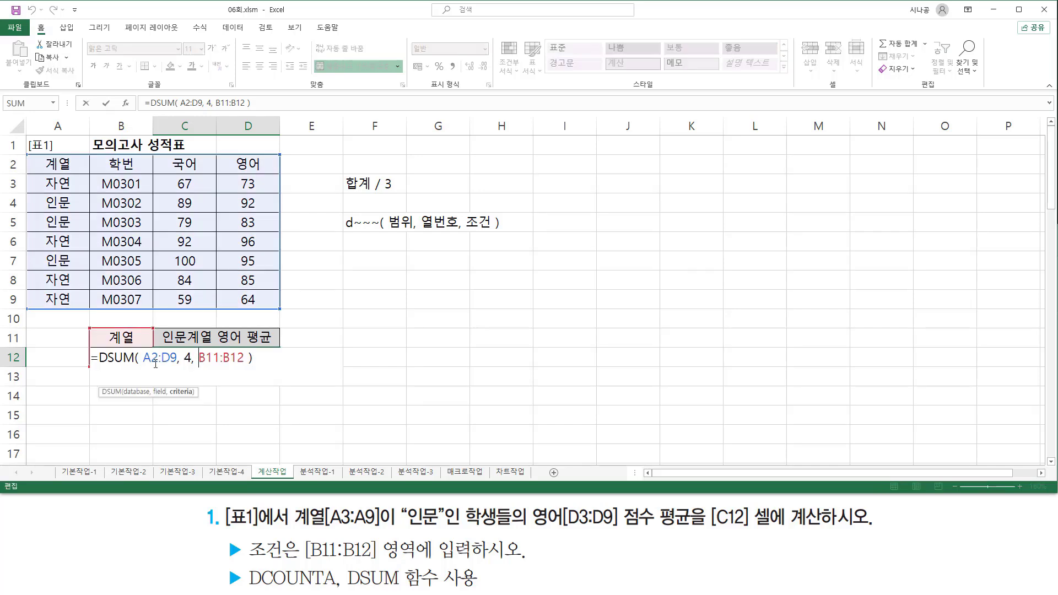
drag(101, 359, 327, 358)
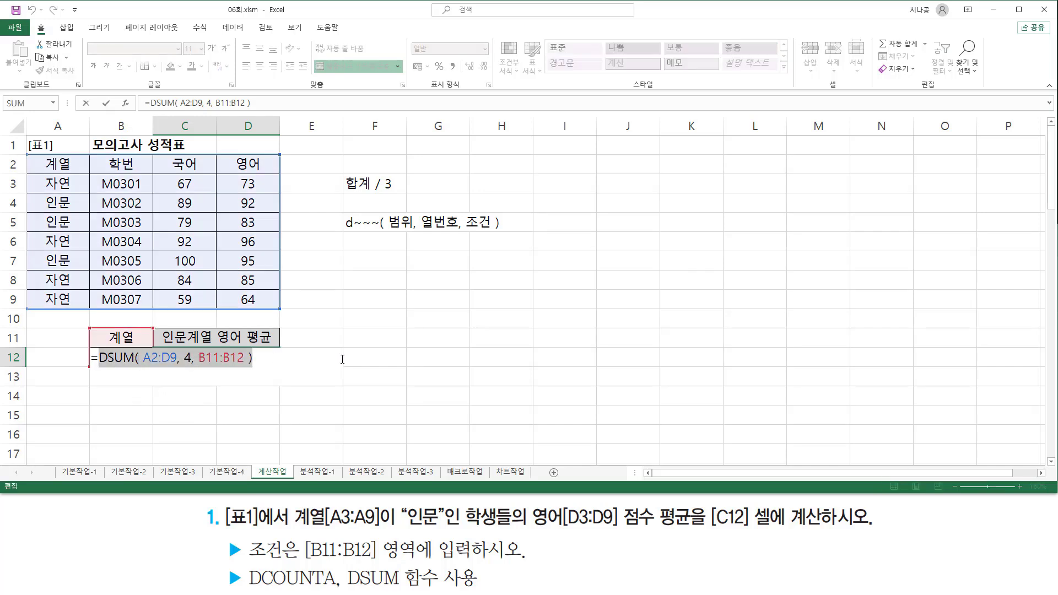
key(ctrl+c)
drag(246, 592, 396, 586)
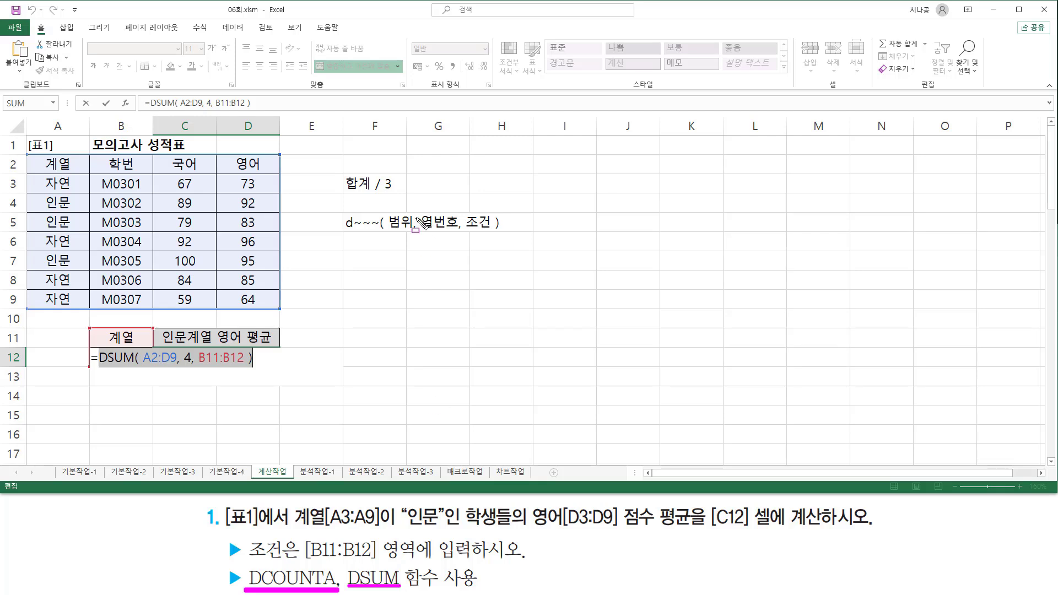
drag(388, 231, 492, 228)
drag(420, 209, 460, 232)
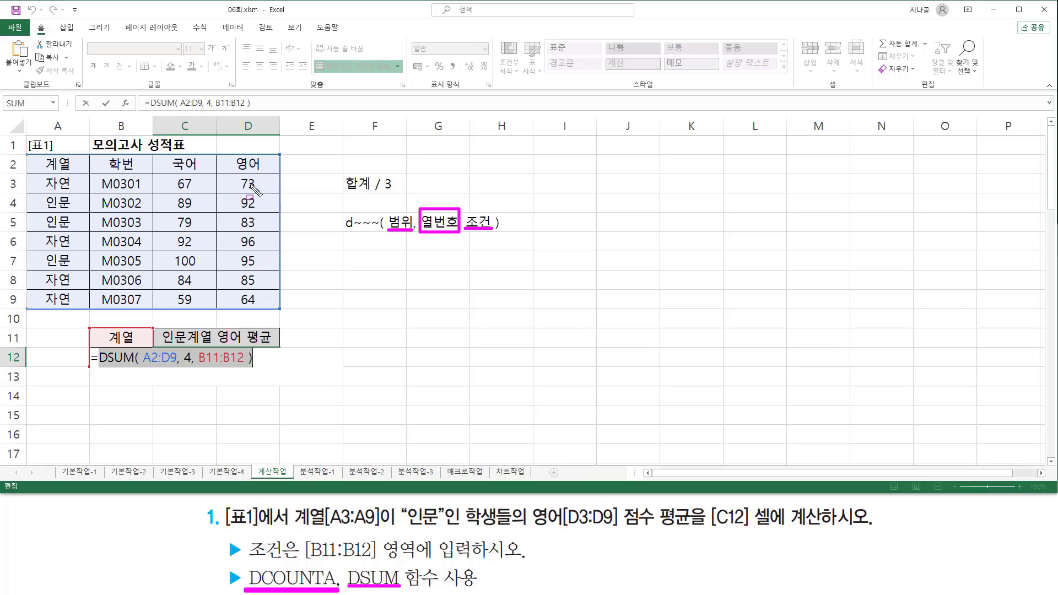
drag(263, 568, 336, 591)
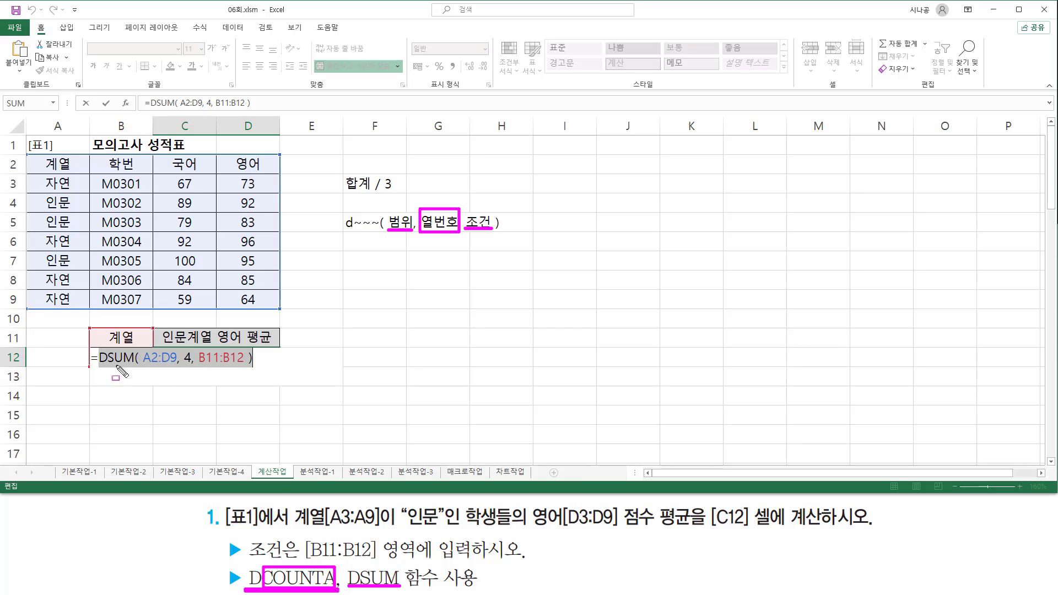
drag(97, 366, 251, 366)
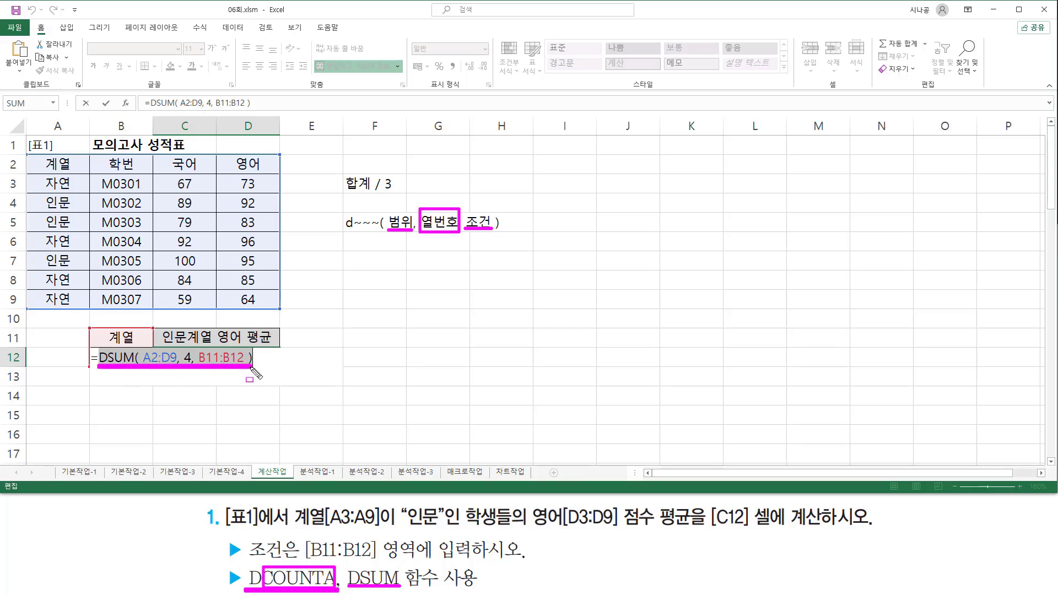
key(Escape)
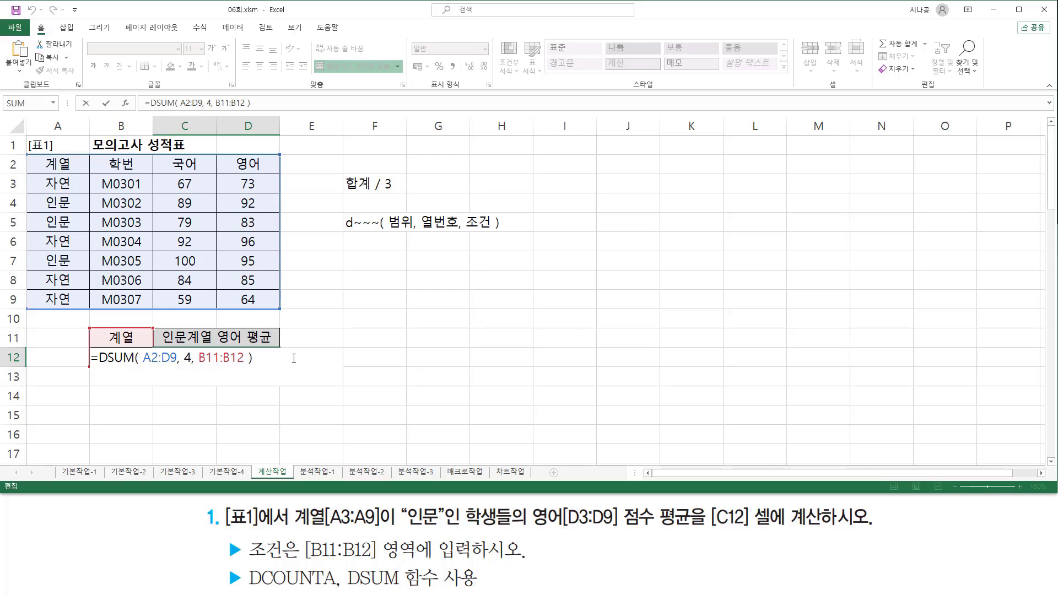
Change the function in C12 to DCOUNTA, keeping the arguments A2:D9, 4, B11:B12, and confirm the formula
drag(108, 358, 135, 358)
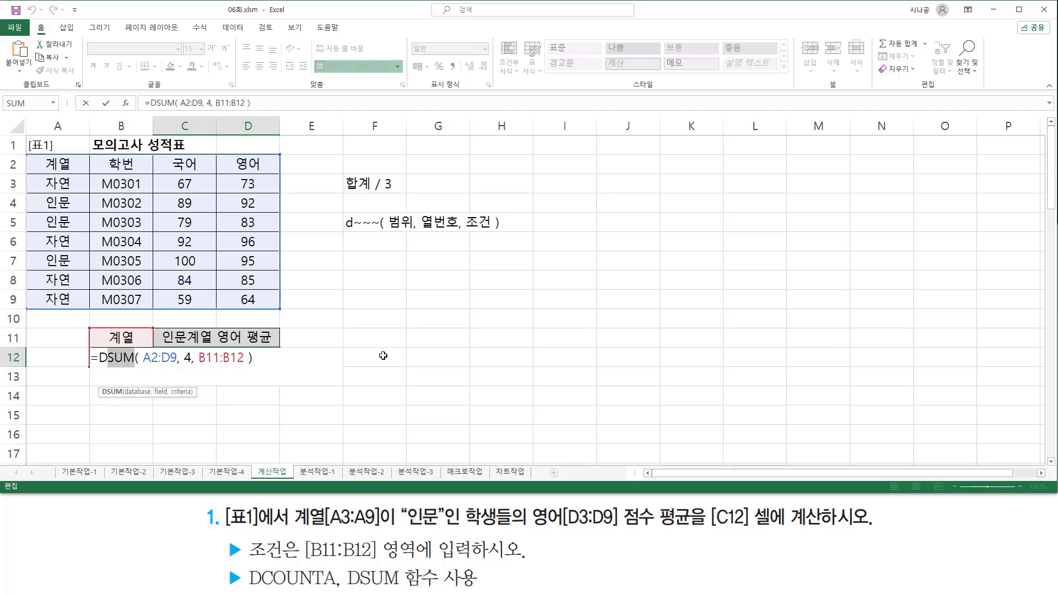
text(채ㅕ)
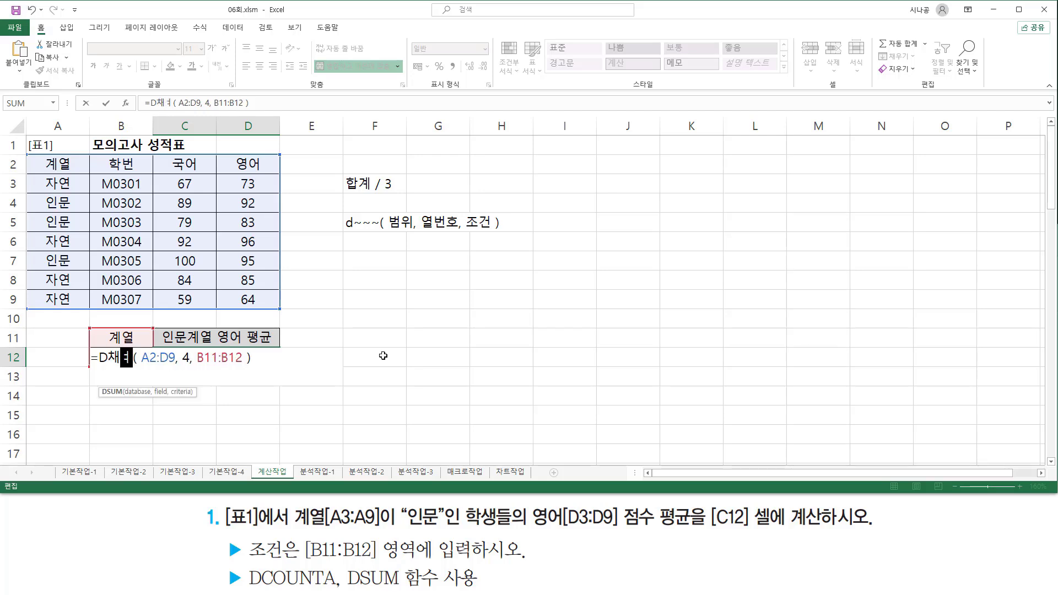
key(BackSpace)
key(BackSpace)
key(Hangul)
text(count)
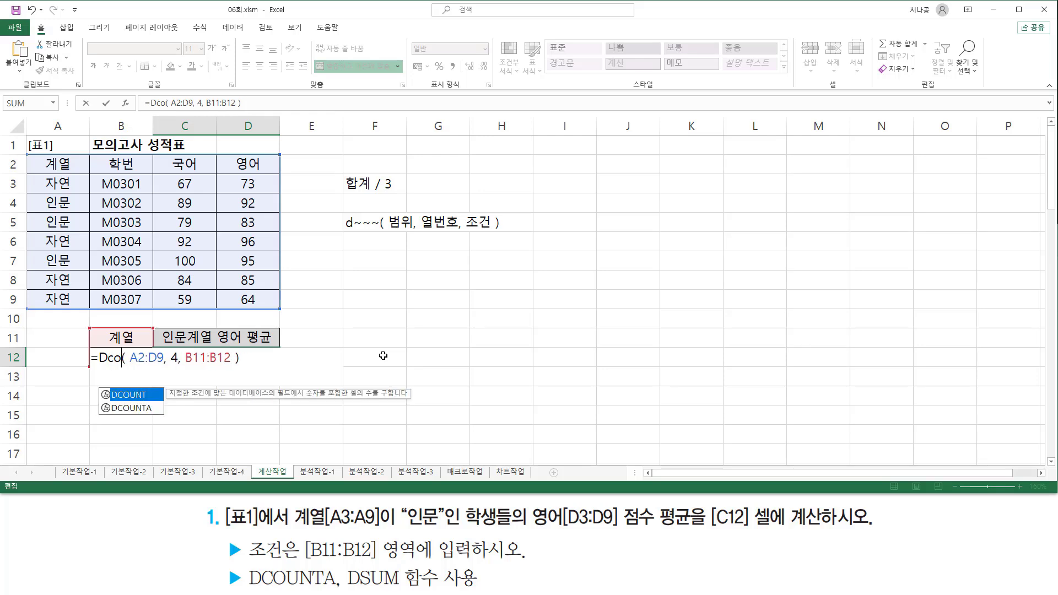
text(a)
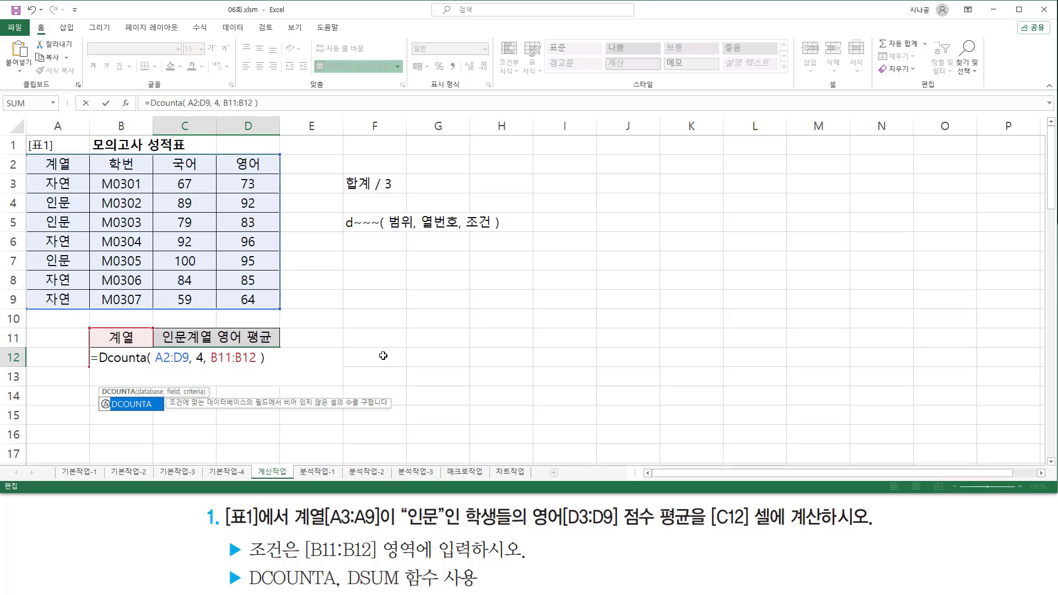
key(Return)
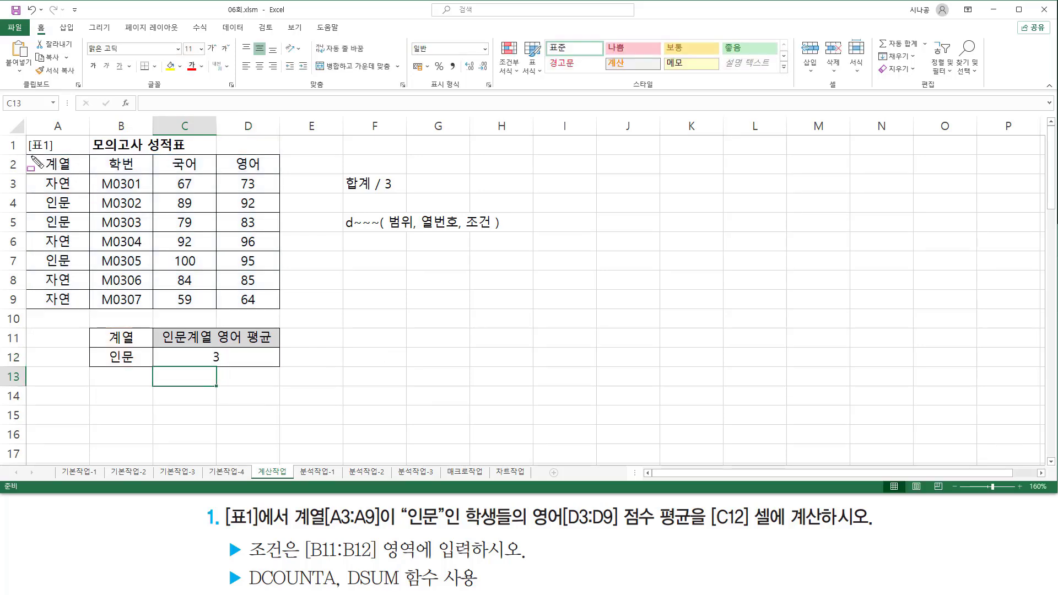
mouse_move(31, 156)
mouse_down()
mouse_move(142, 259)
mouse_move(271, 309)
mouse_move(274, 301)
mouse_up()
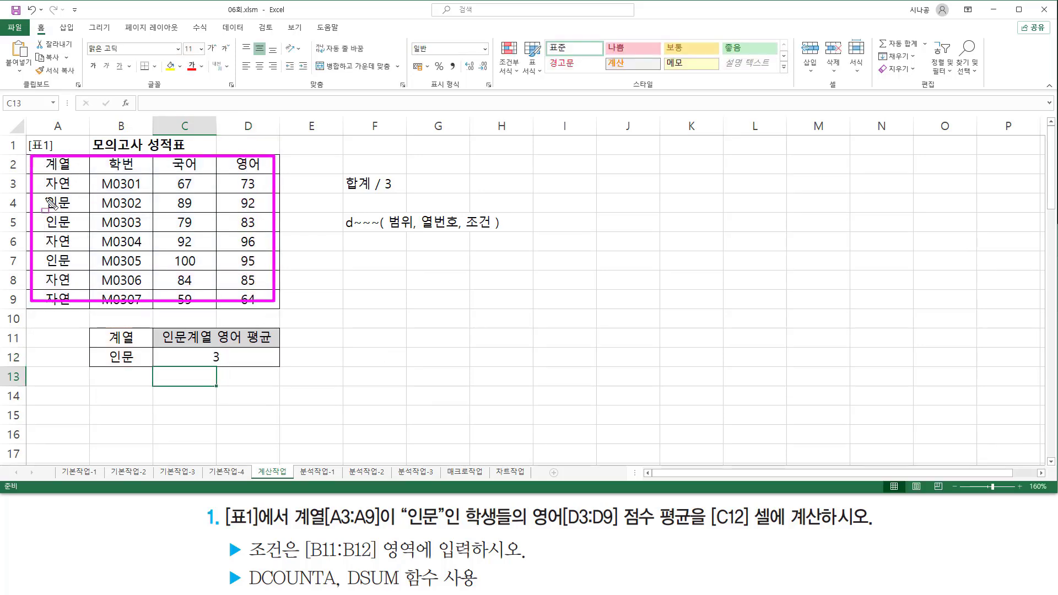
mouse_move(44, 194)
mouse_down()
mouse_move(80, 234)
mouse_move(79, 226)
mouse_move(87, 270)
mouse_up()
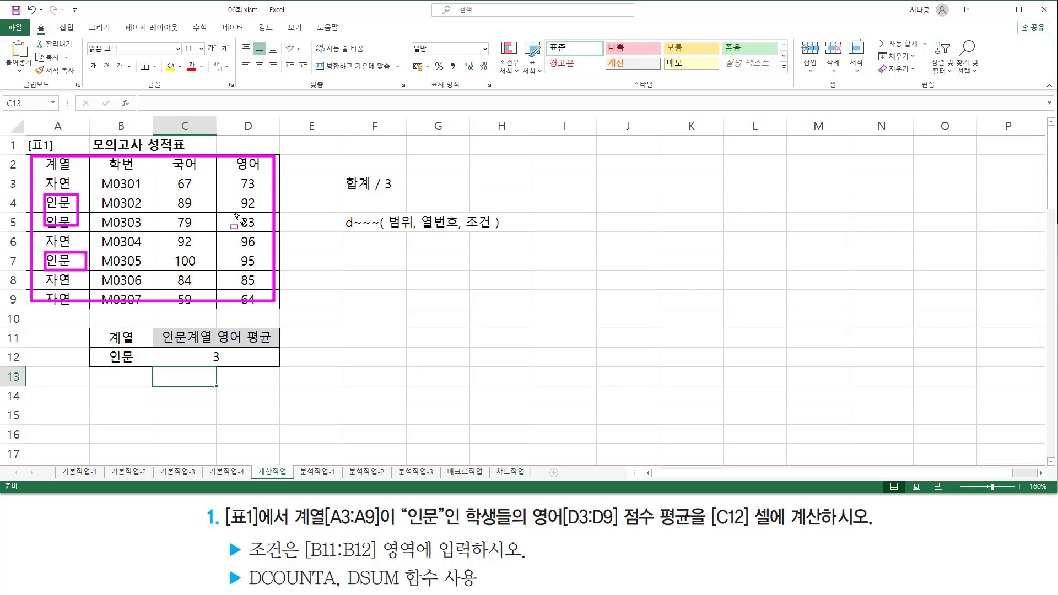
key(Escape)
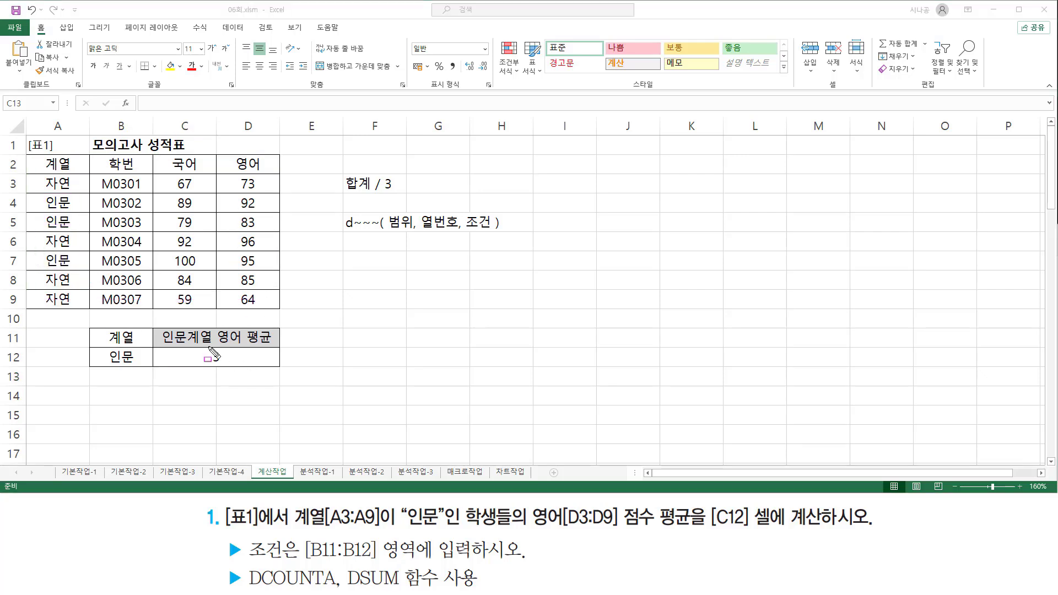
drag(209, 347, 222, 368)
key(Escape)
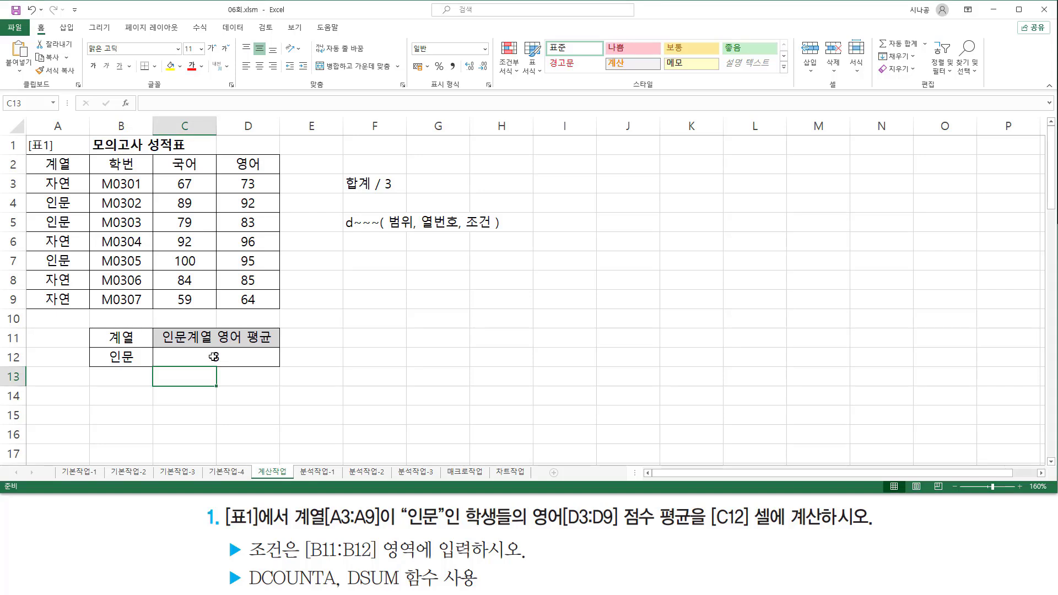
Open the DCOUNTA formula in cell C12 for editing
click(208, 363)
double_click(200, 357)
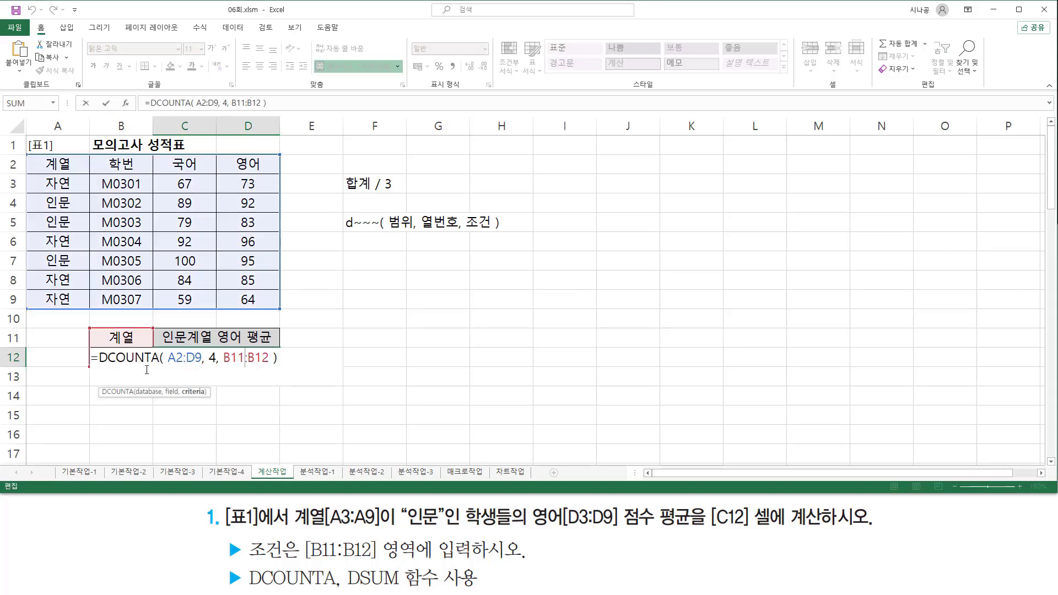
drag(103, 364, 160, 366)
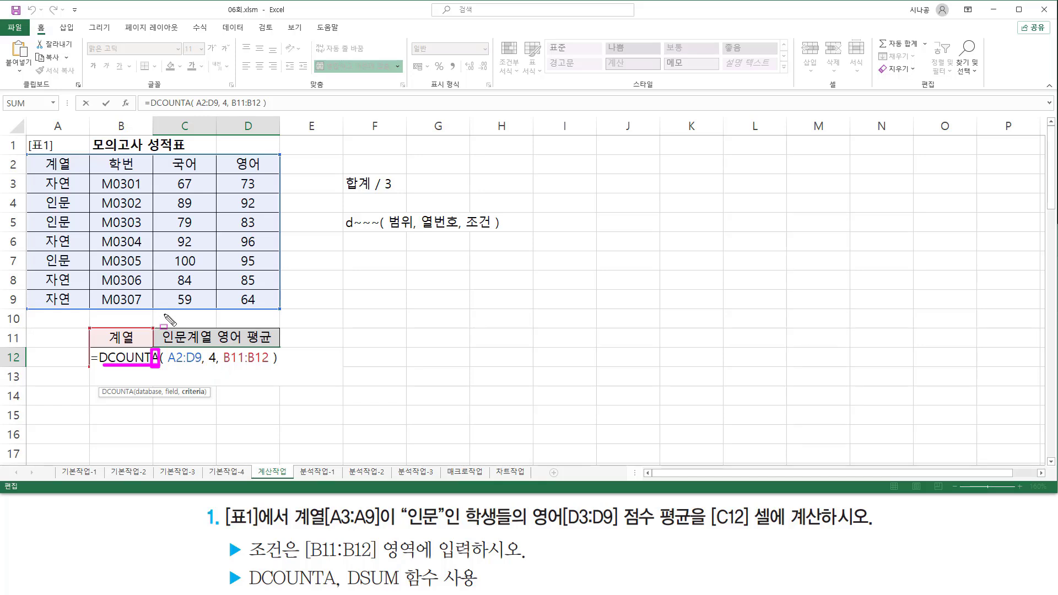
drag(204, 346, 217, 368)
drag(40, 182, 35, 269)
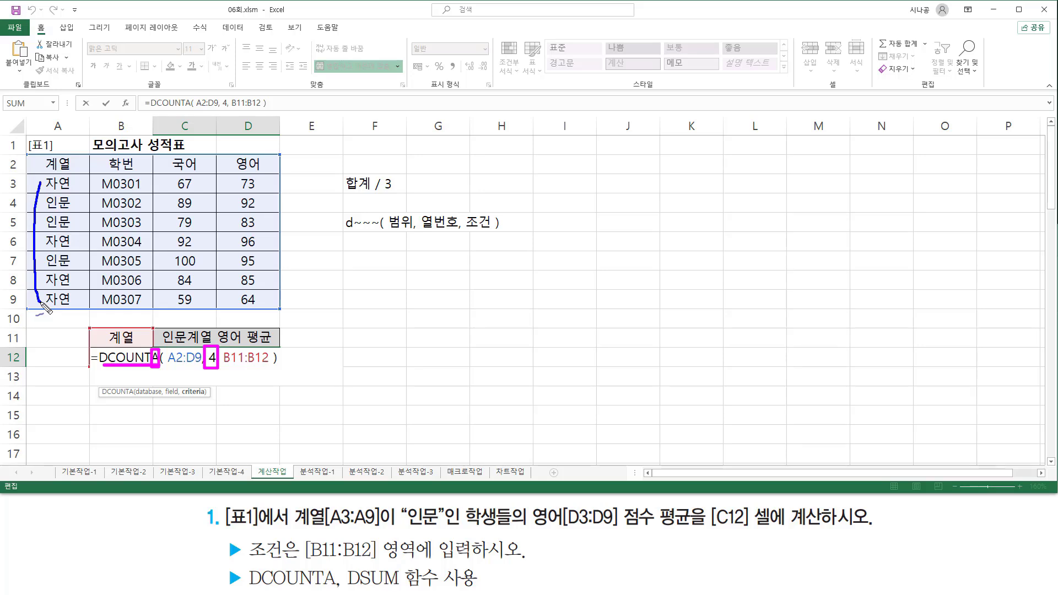
mouse_move(97, 183)
mouse_down()
mouse_move(86, 276)
mouse_move(98, 305)
mouse_up()
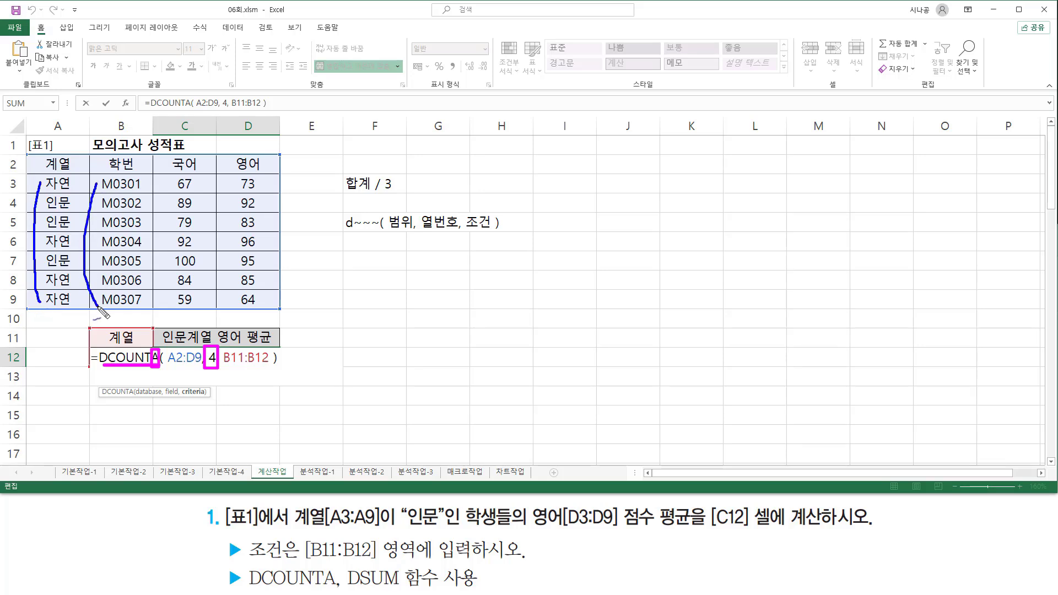
Examine how the DCOUNTA formula's column number 4 relates to the four columns of the score table A2:D9
drag(173, 182, 169, 305)
drag(234, 185, 225, 305)
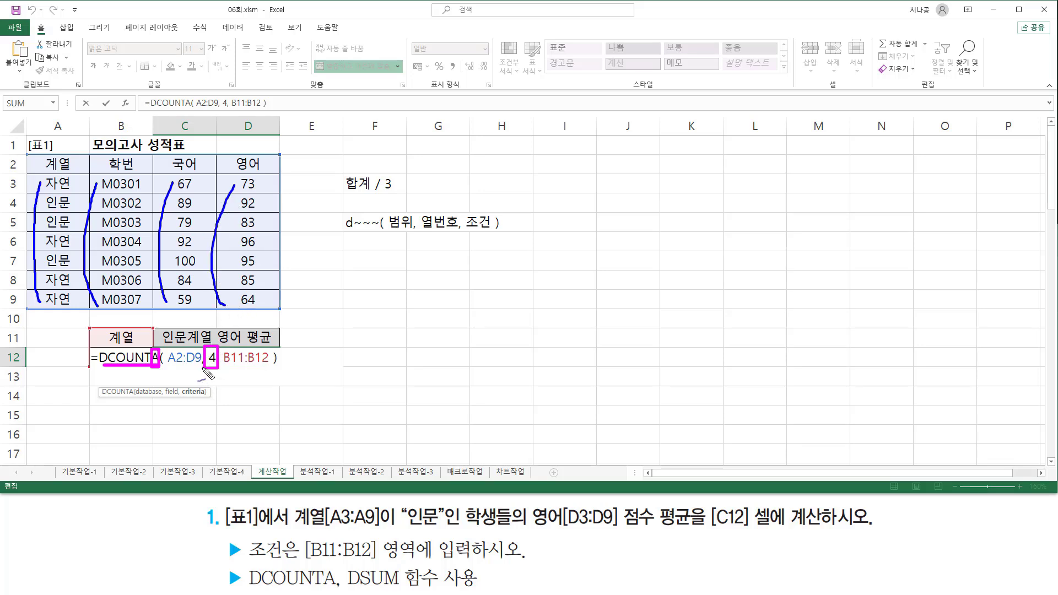
drag(204, 368, 217, 368)
key(Escape)
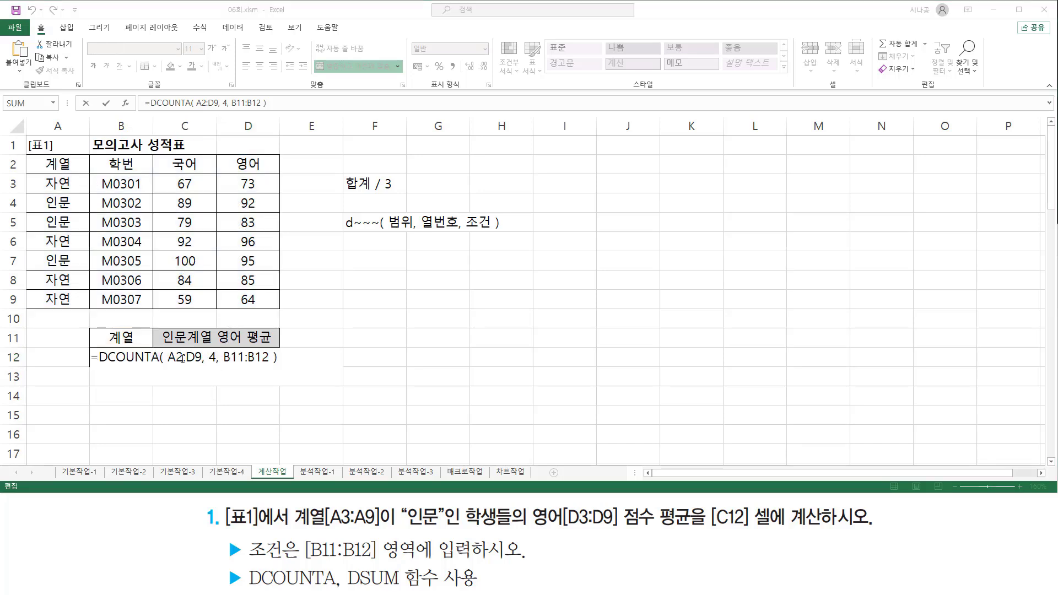
click(156, 358)
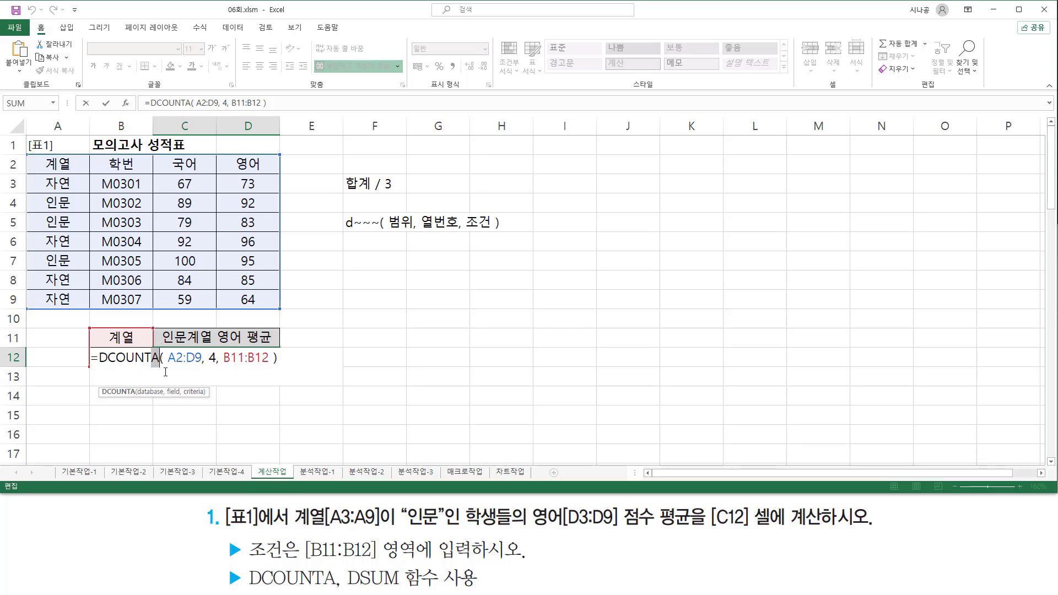
key(ctrl+2)
drag(106, 363, 149, 364)
drag(206, 347, 219, 371)
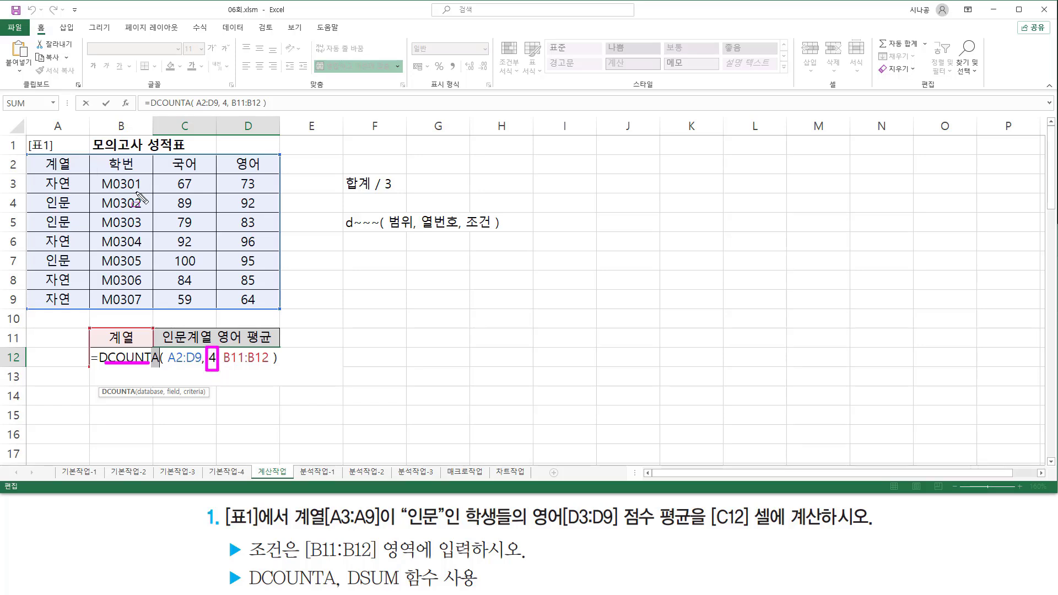
drag(44, 173, 78, 312)
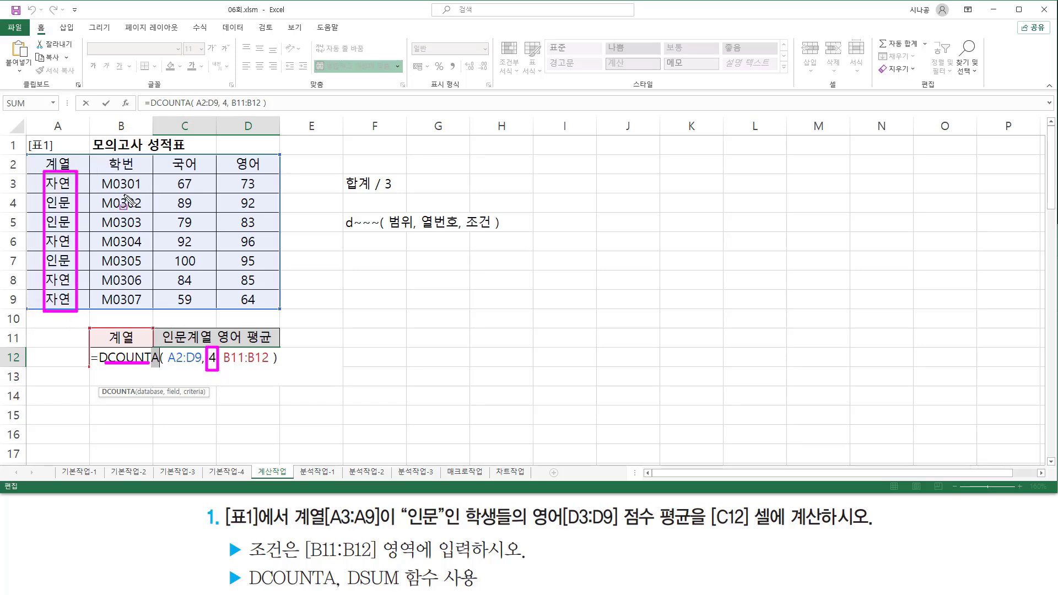
drag(105, 177, 141, 305)
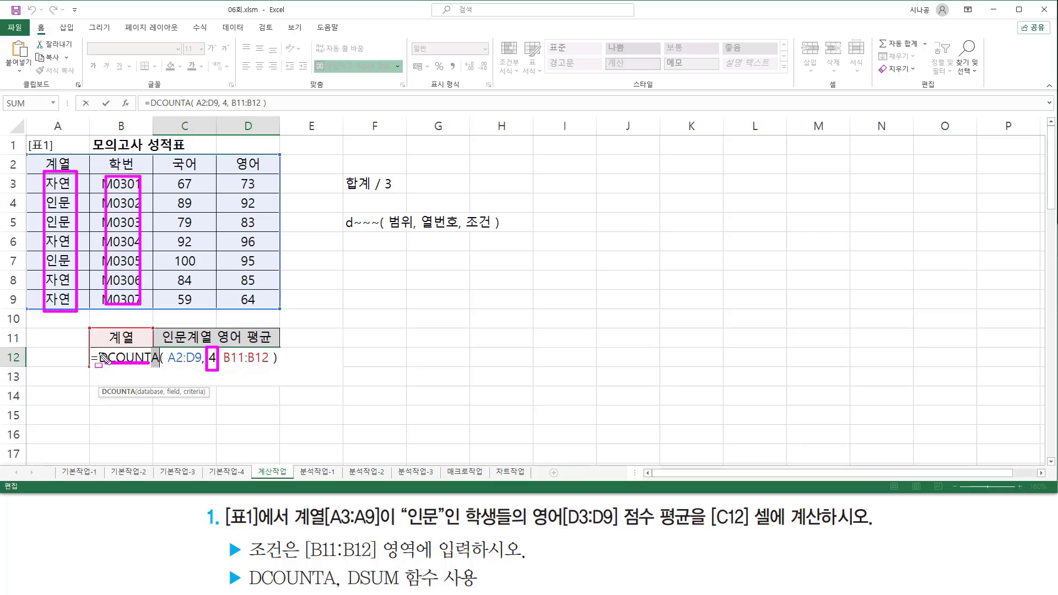
drag(96, 348, 153, 365)
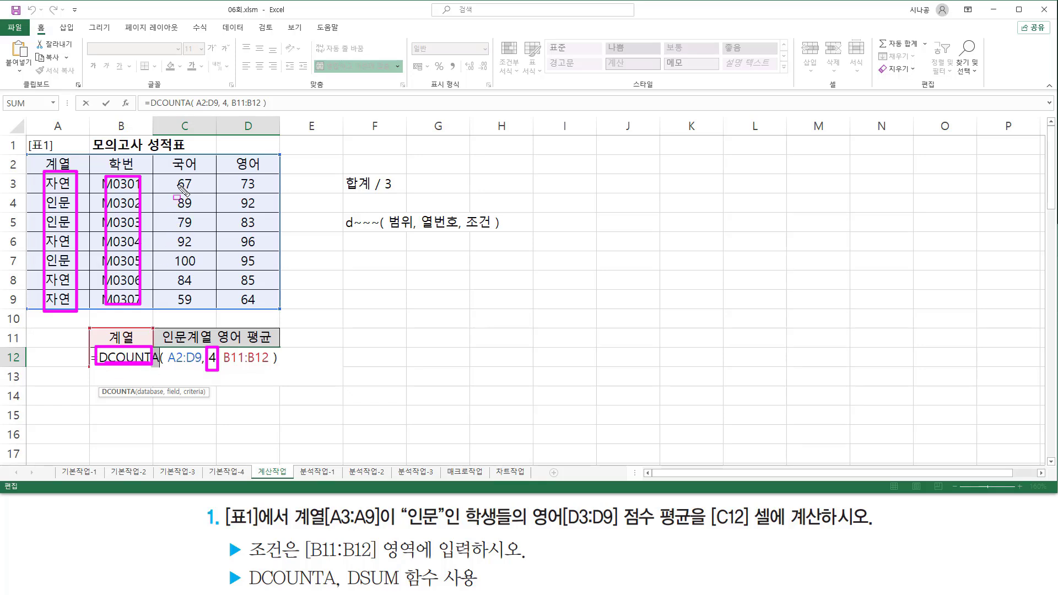
mouse_move(176, 172)
mouse_down()
mouse_move(202, 322)
mouse_move(199, 309)
mouse_up()
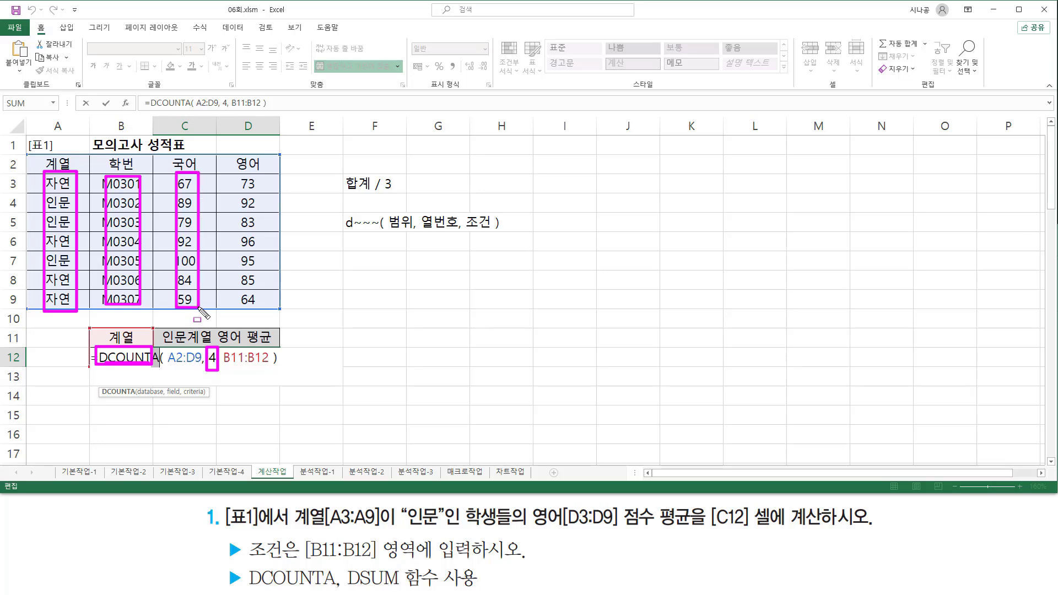
drag(238, 176, 261, 309)
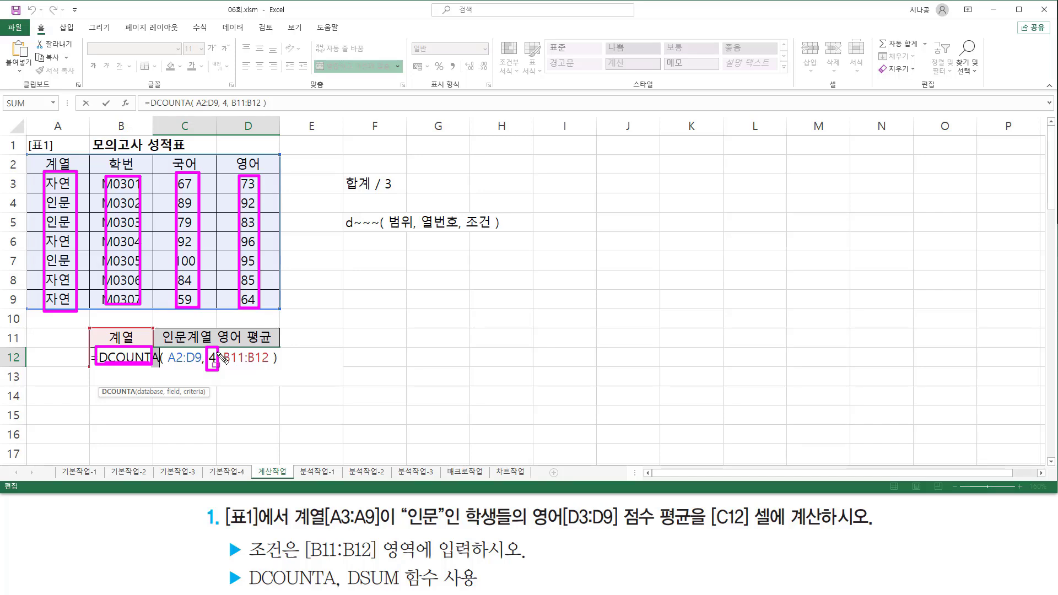
key(Escape)
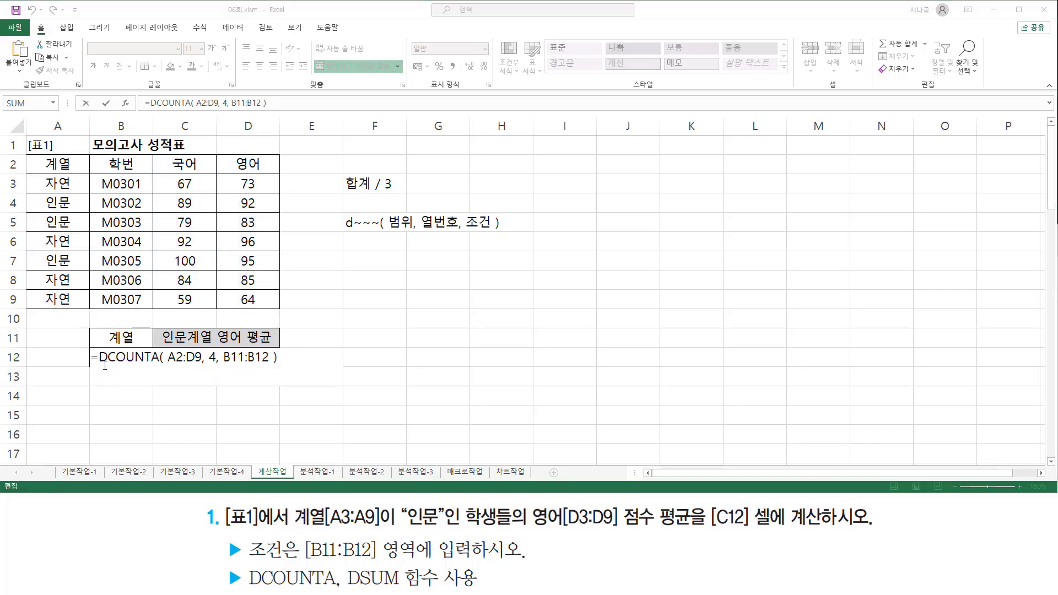
mouse_move(100, 365)
mouse_down()
mouse_move(208, 363)
mouse_move(216, 381)
mouse_move(209, 344)
mouse_up()
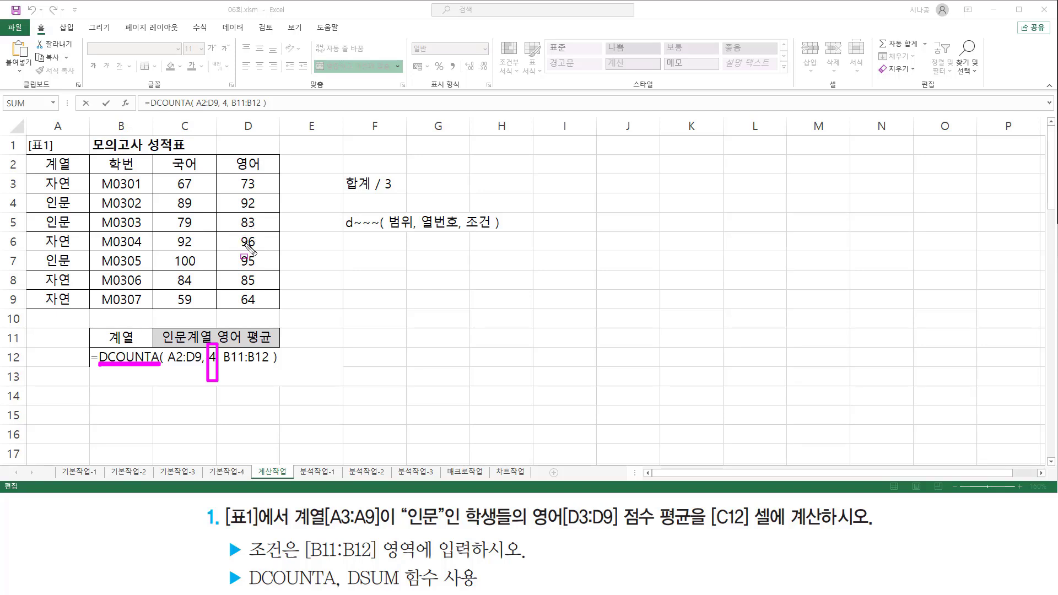
key(Escape)
Insert DSUM( A2:D9, 4, B11:B12 ) / in front of DCOUNTA in C12's formula and confirm the formula
double_click(103, 358)
click(99, 356)
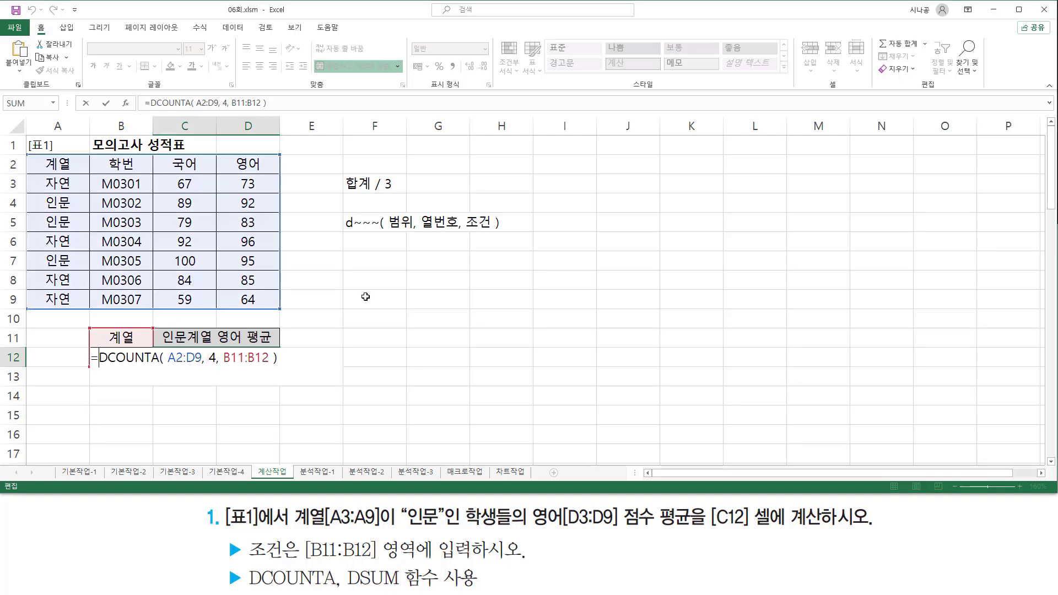
key(ctrl+2)
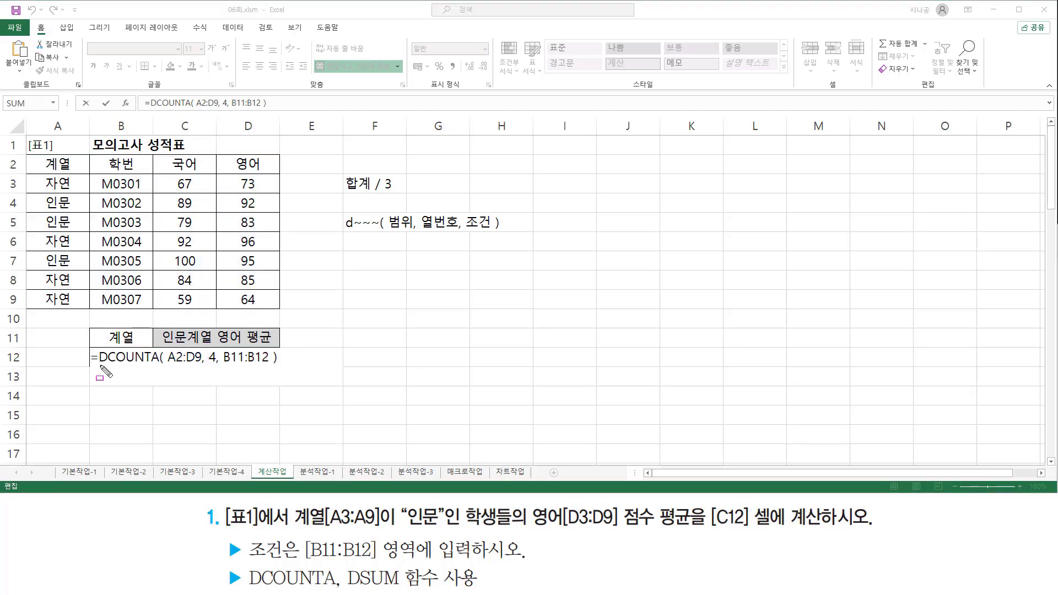
drag(100, 365, 280, 365)
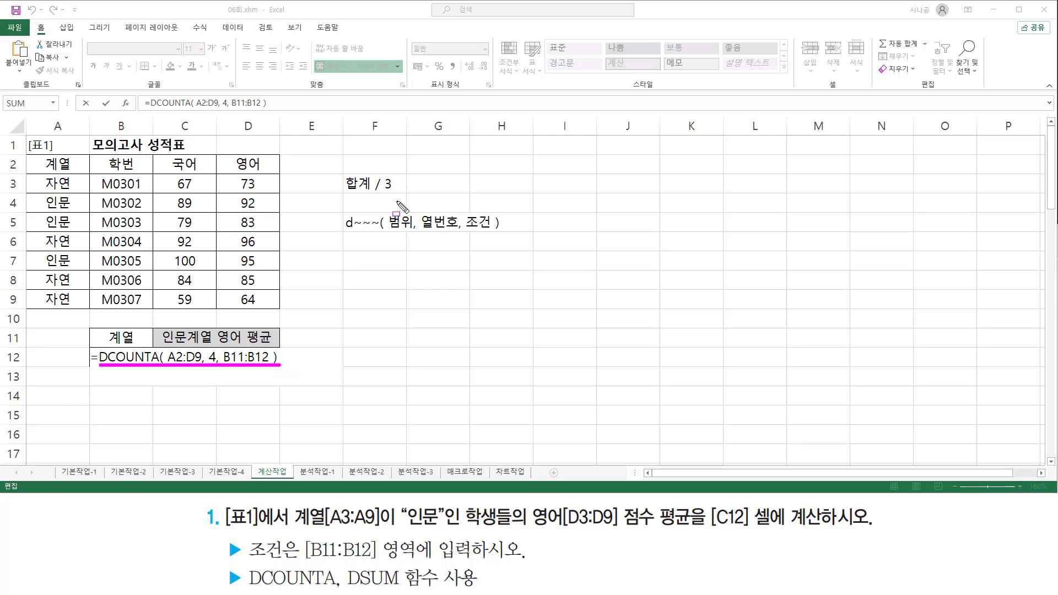
key(Escape)
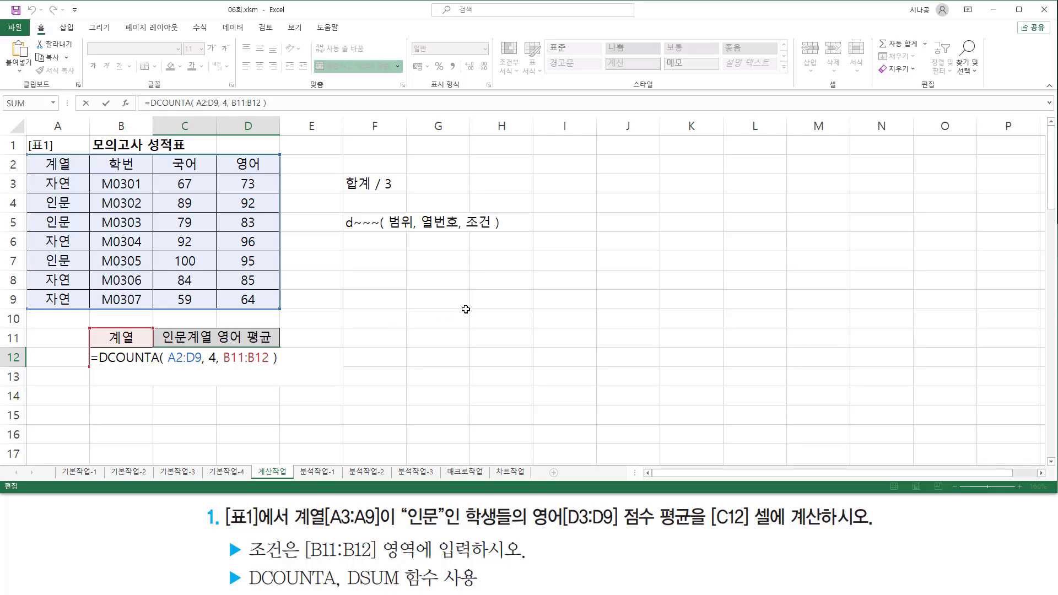
text(DSUM( A2:D9, 4, B11:B12 ))
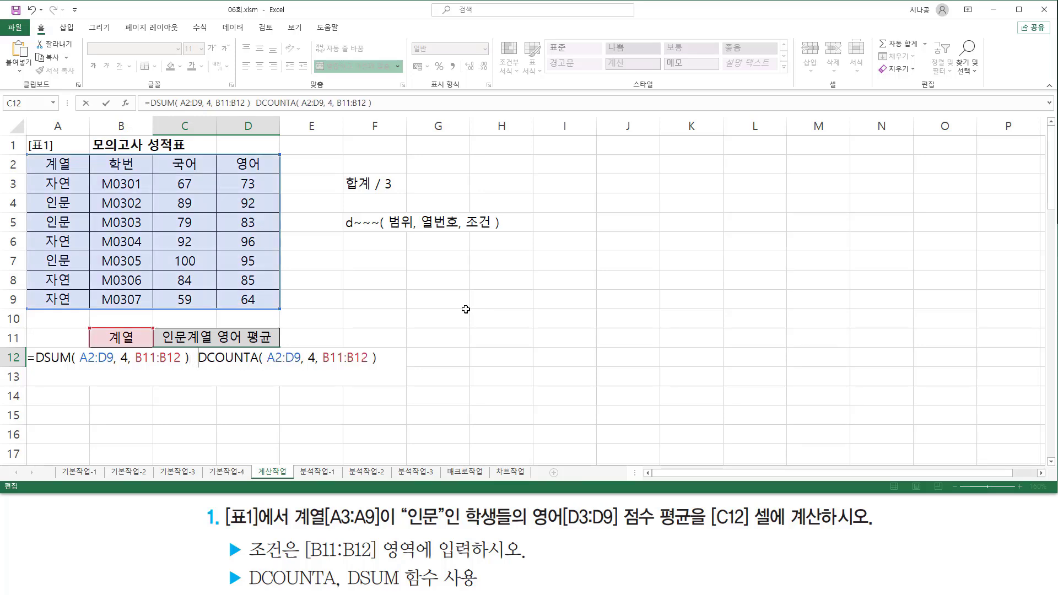
text(/)
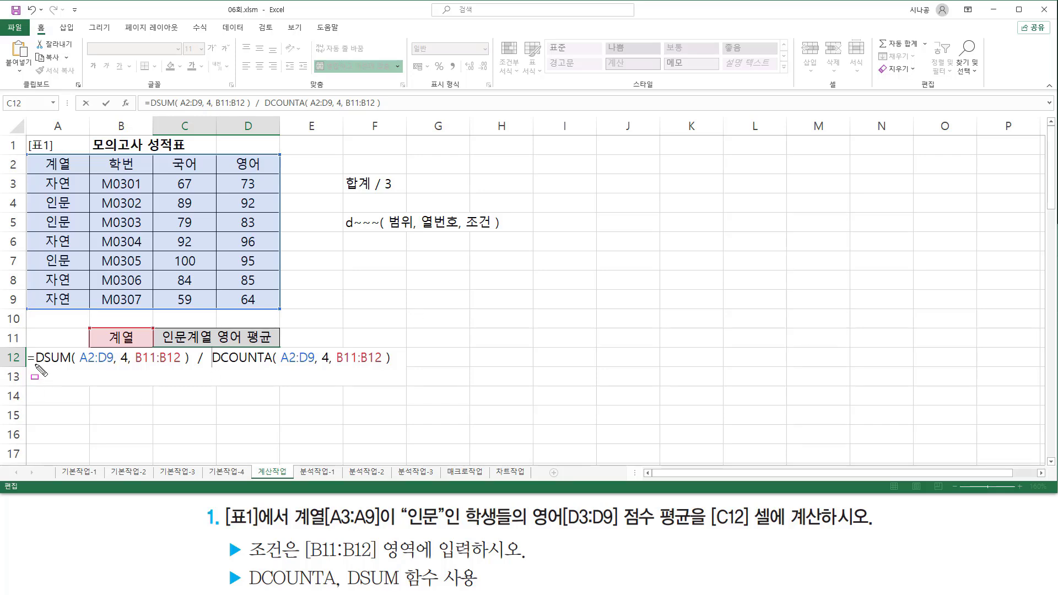
drag(34, 364, 395, 365)
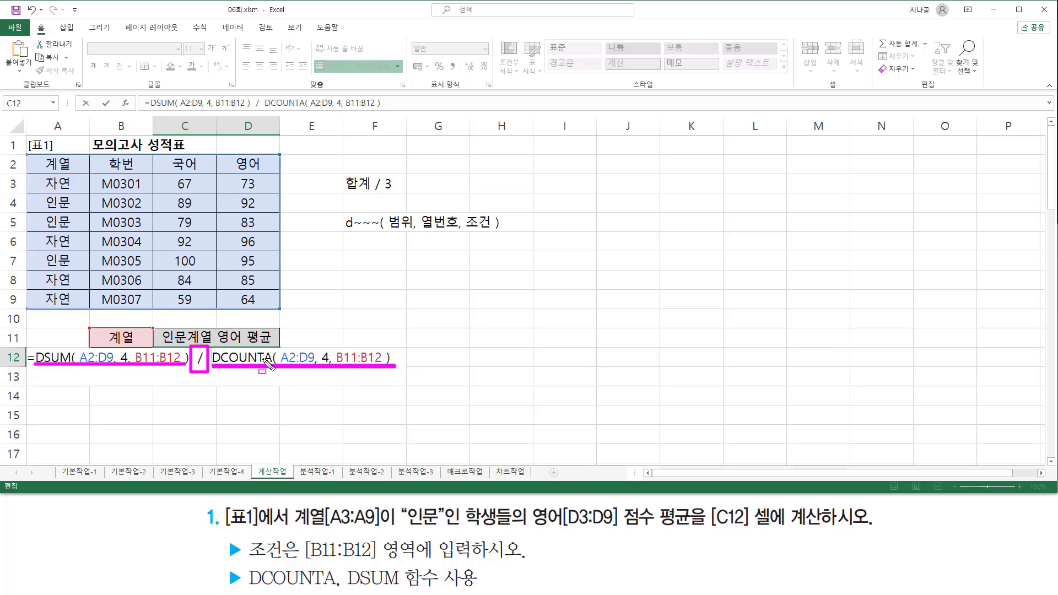
key(Escape)
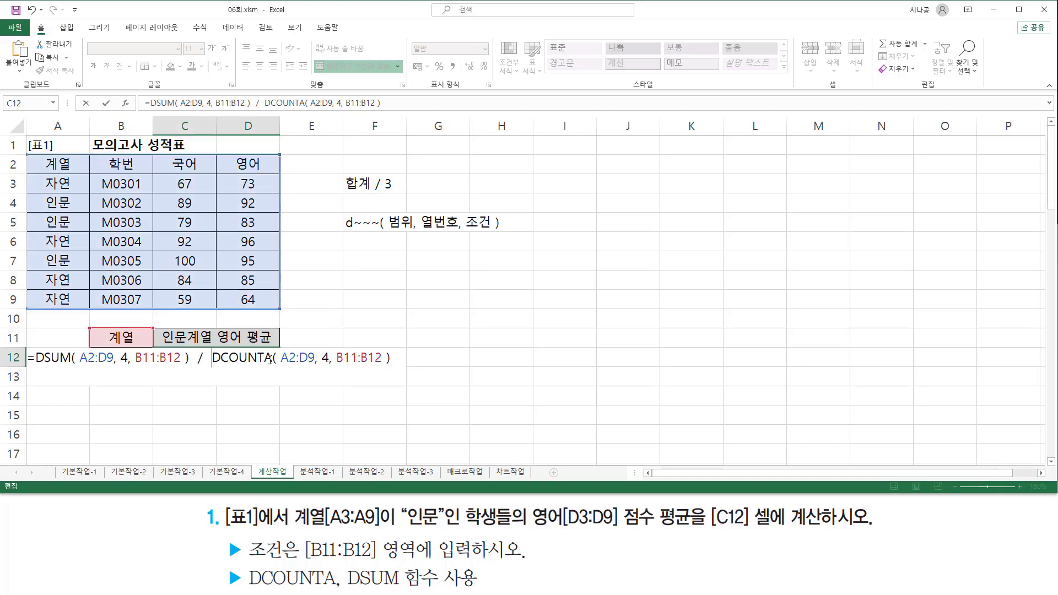
key(Return)
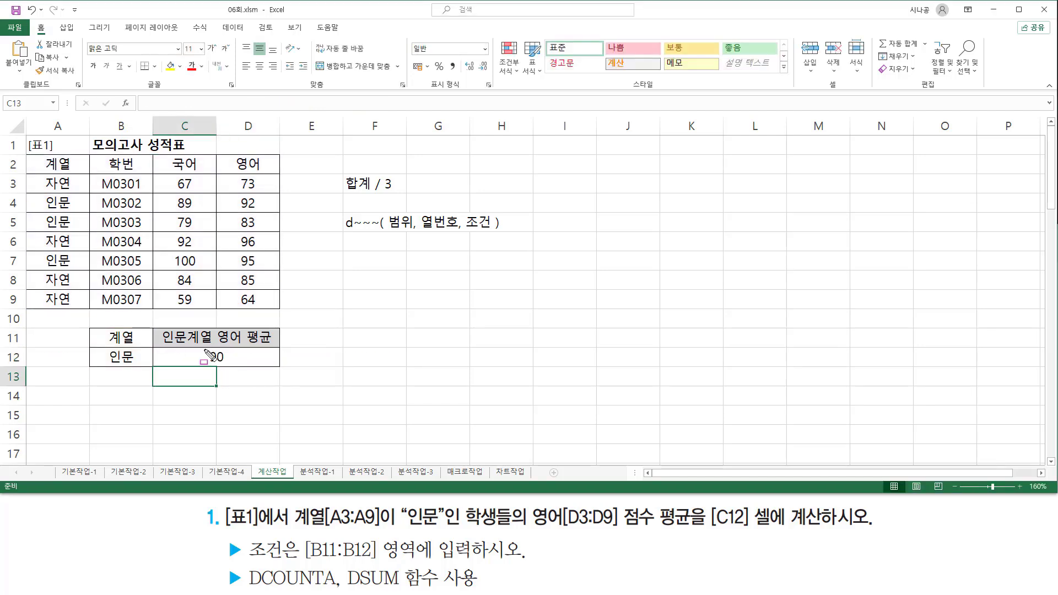
Record C12's formula =DSUM( A2:D9, 4, B11:B12 ) / DCOUNTA( A2:D9, 4, B11:B12 ) as text in cell F7
drag(209, 354, 237, 368)
key(Escape)
click(241, 353)
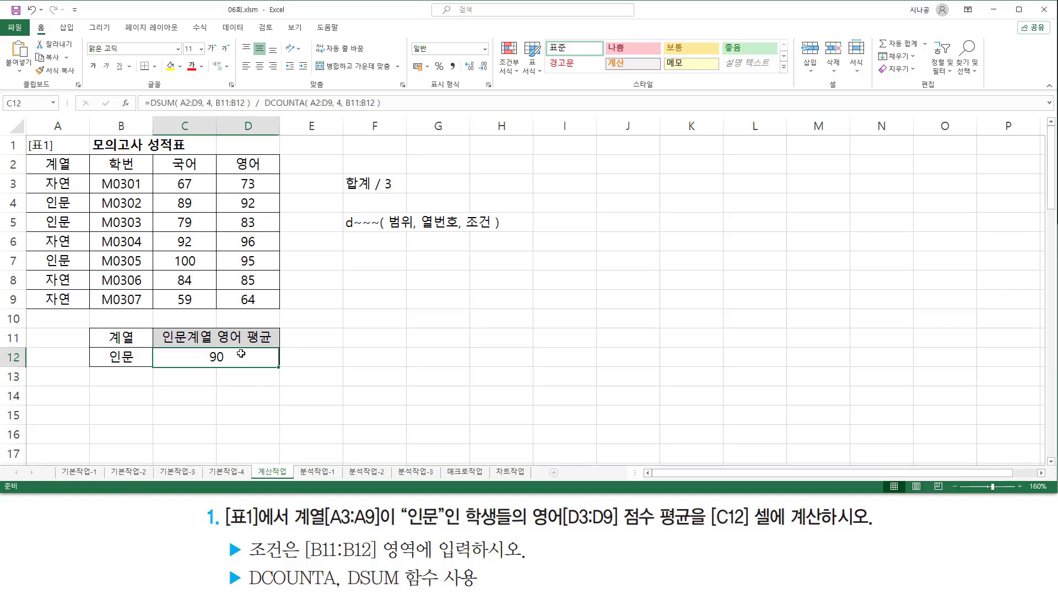
click(357, 259)
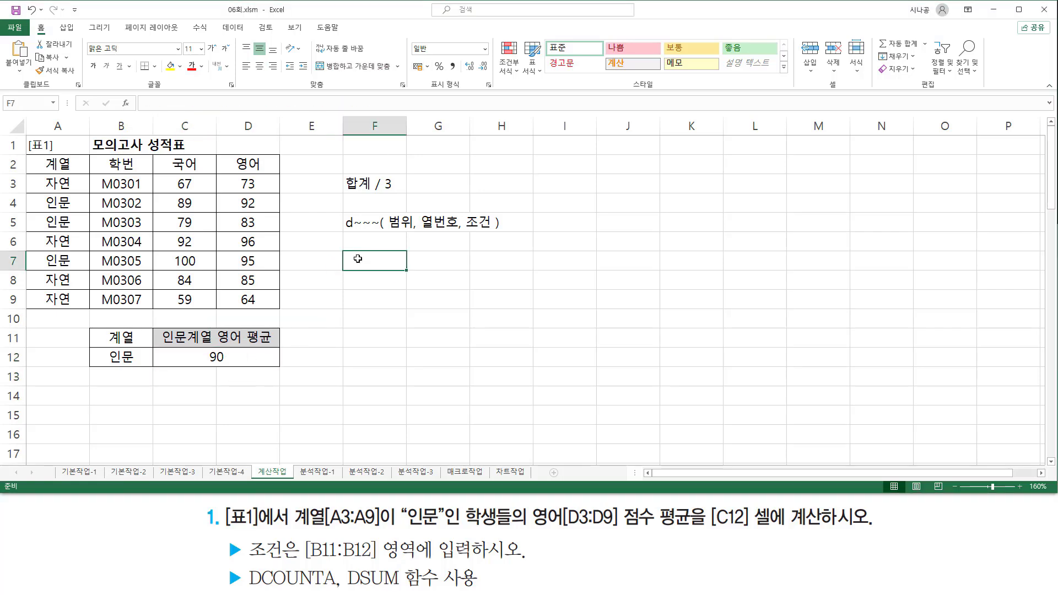
text(=DSUM( A2:D9, 4, B11:B12 ) / DCOUNTA( A2:D9, 4, B11:B12 ))
key(Return)
click(355, 414)
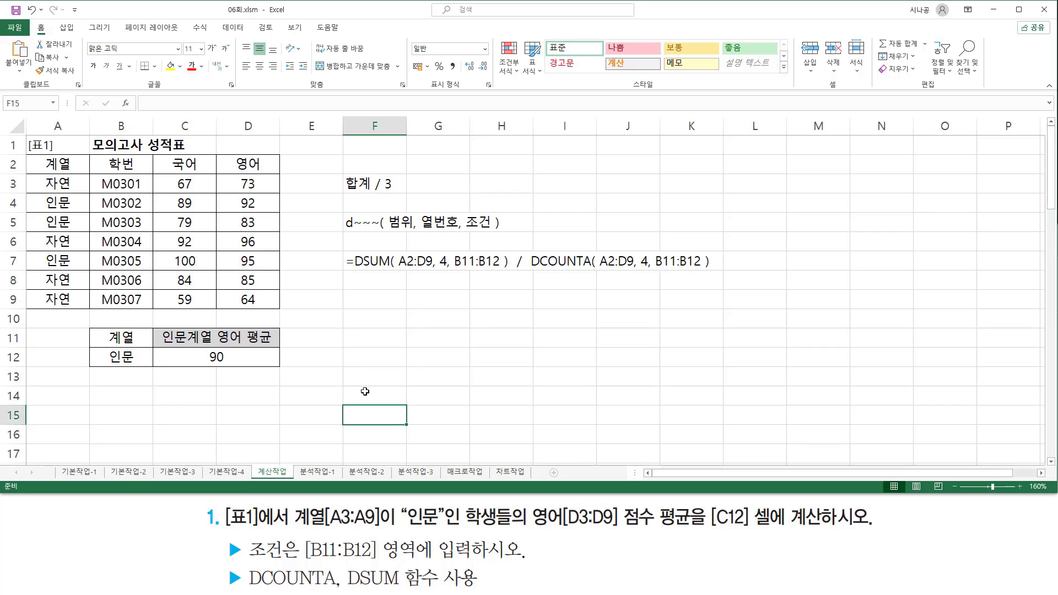
drag(355, 269, 712, 270)
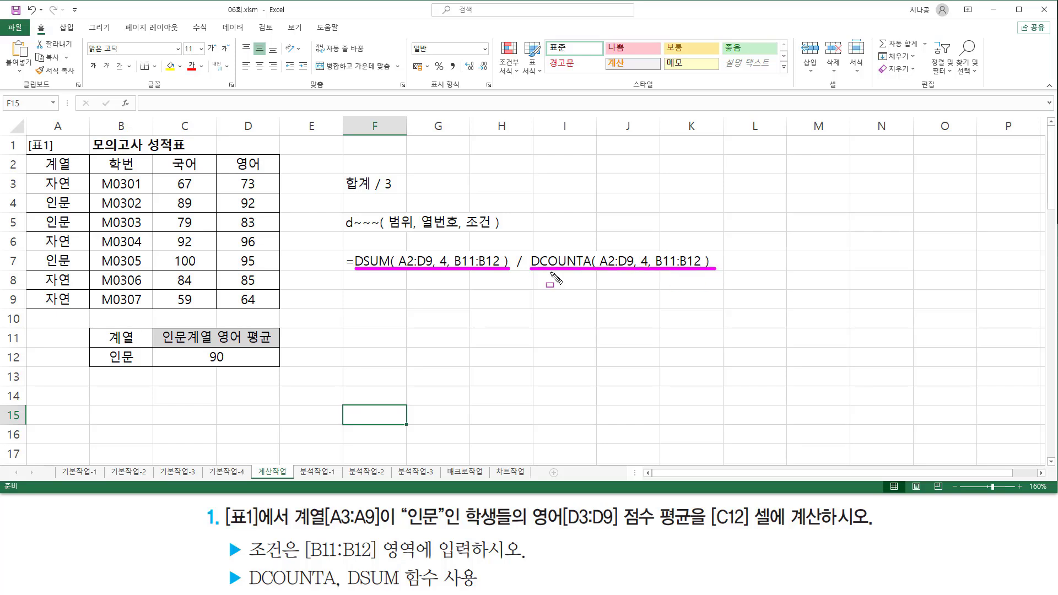
mouse_move(510, 249)
mouse_down()
mouse_move(507, 264)
mouse_move(527, 259)
mouse_move(530, 275)
mouse_up()
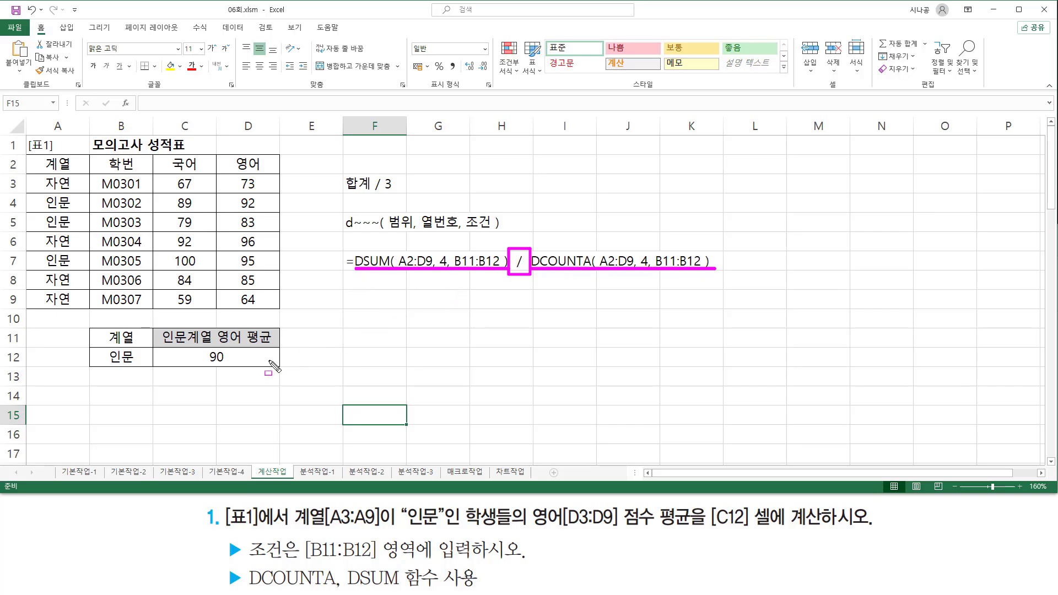
key(Escape)
click(357, 301)
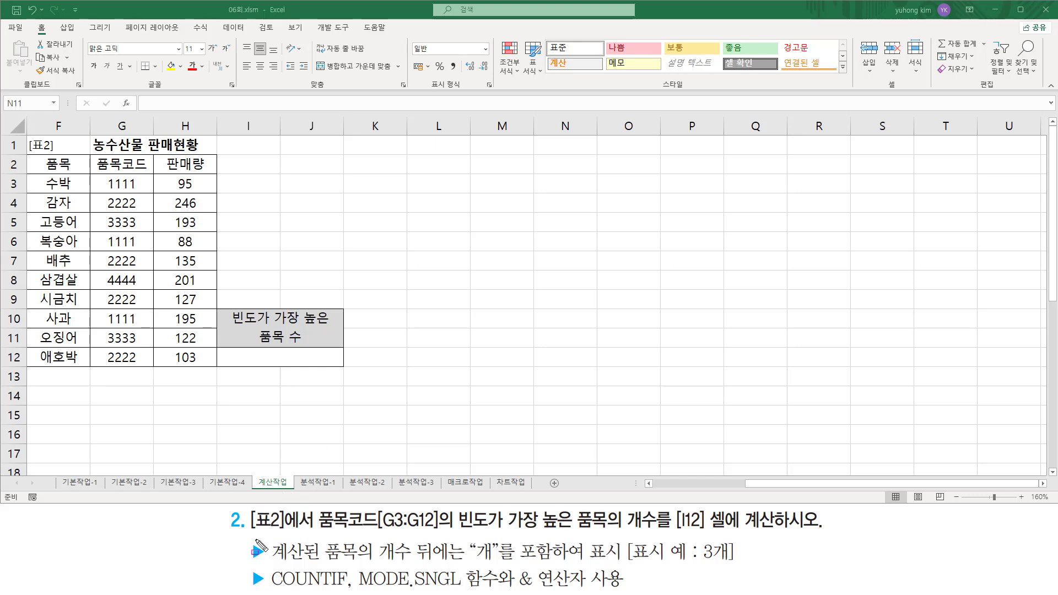
Read task 2 and examine how often each 품목코드 occurs in G3:G12 of 표2 and where the count belongs, cell I12
drag(249, 533, 313, 532)
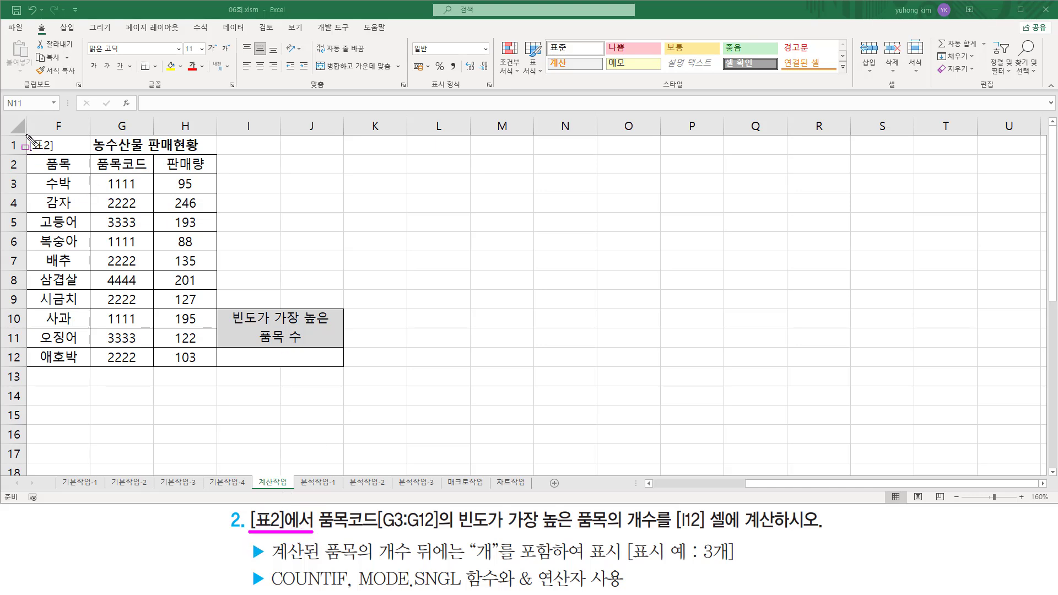
mouse_move(26, 135)
mouse_down()
mouse_move(51, 147)
mouse_move(196, 156)
mouse_move(227, 239)
mouse_move(217, 372)
mouse_up()
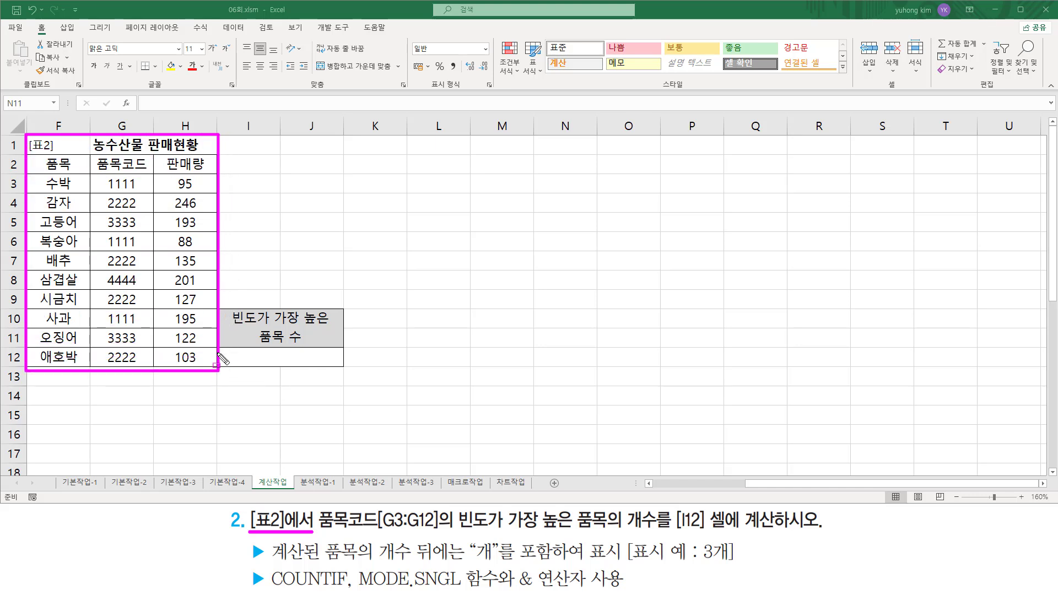
key(Delete)
mouse_move(316, 507)
mouse_down()
mouse_move(336, 531)
mouse_move(441, 533)
mouse_up()
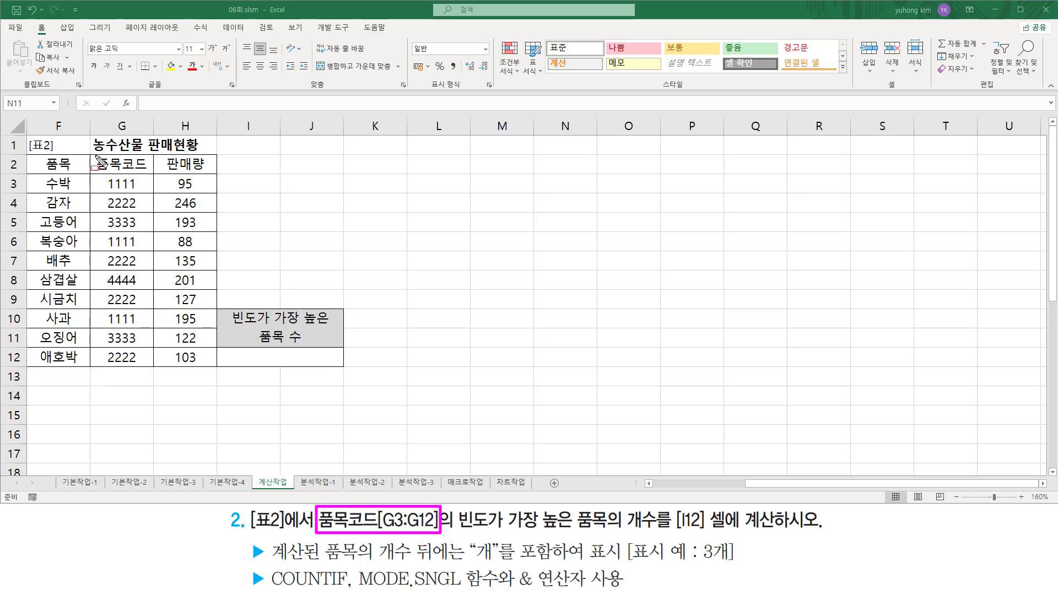
drag(92, 157, 151, 171)
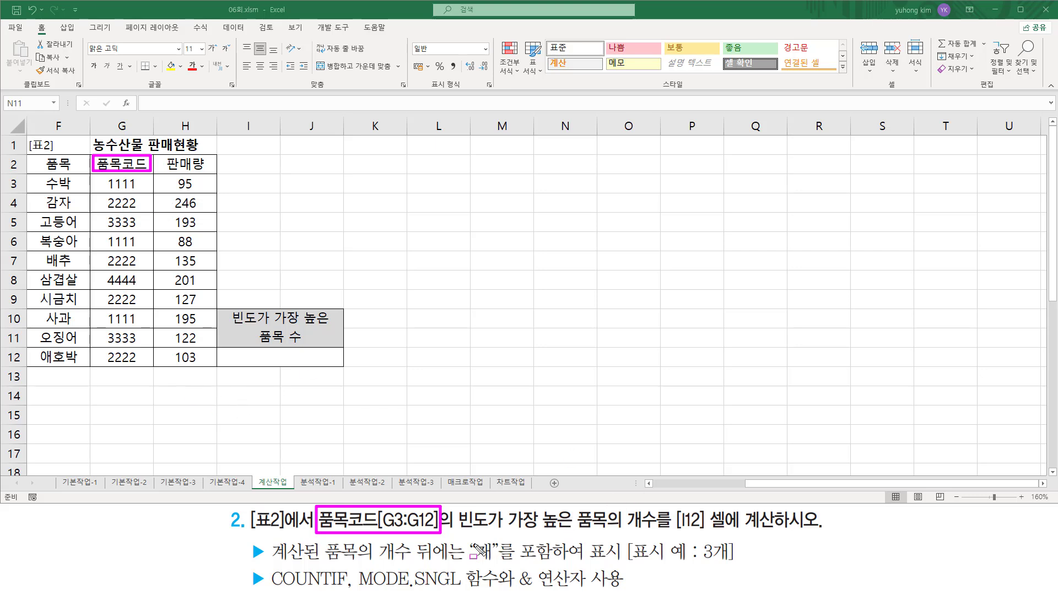
drag(453, 532, 612, 533)
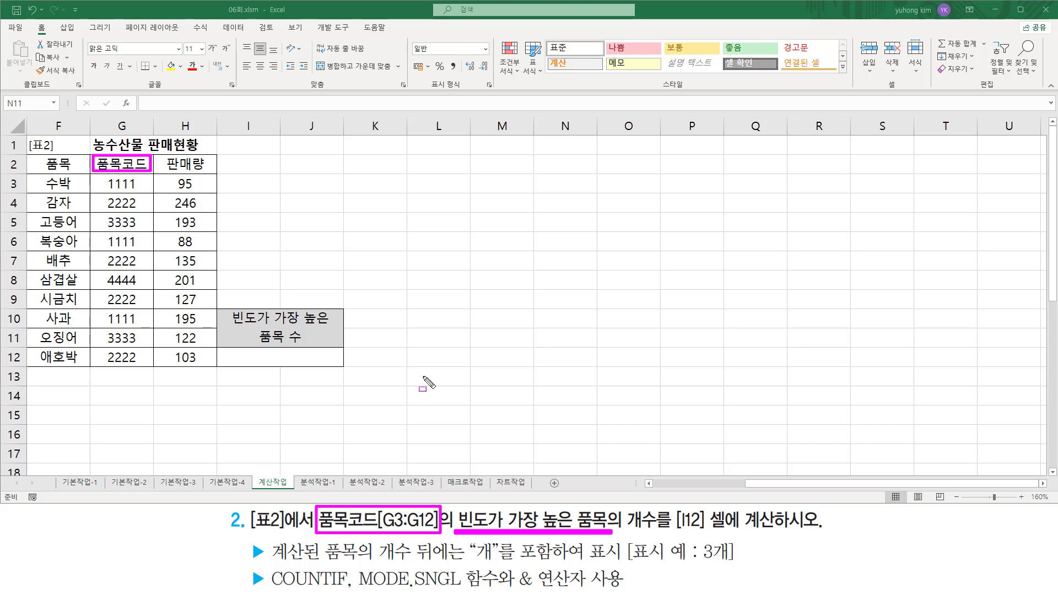
drag(103, 191, 135, 190)
drag(107, 247, 138, 247)
drag(106, 326, 136, 326)
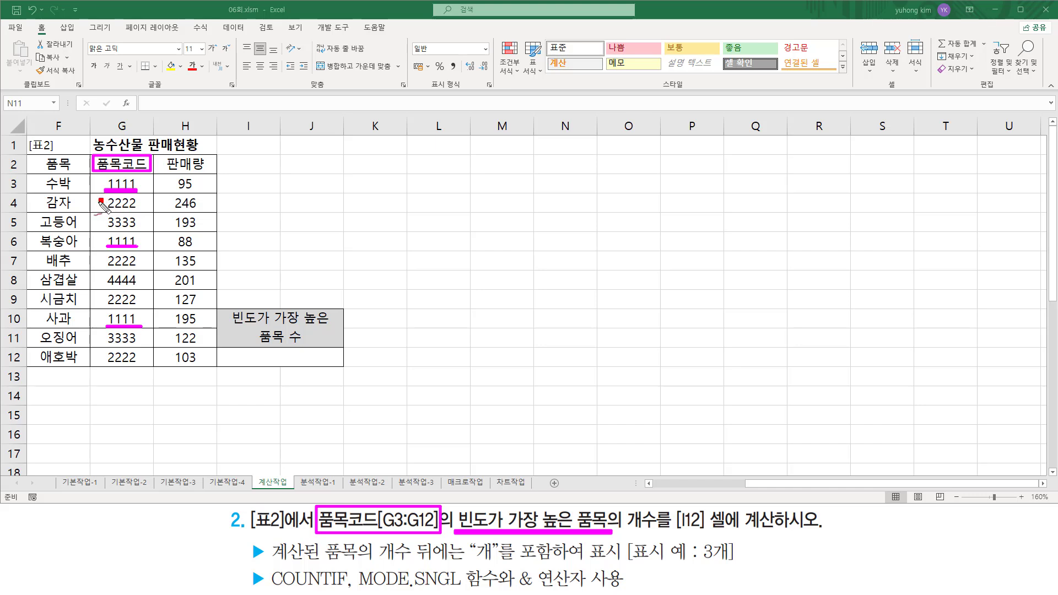
drag(102, 259, 102, 300)
drag(102, 358, 104, 362)
drag(142, 221, 153, 217)
drag(140, 335, 150, 333)
drag(108, 288, 142, 286)
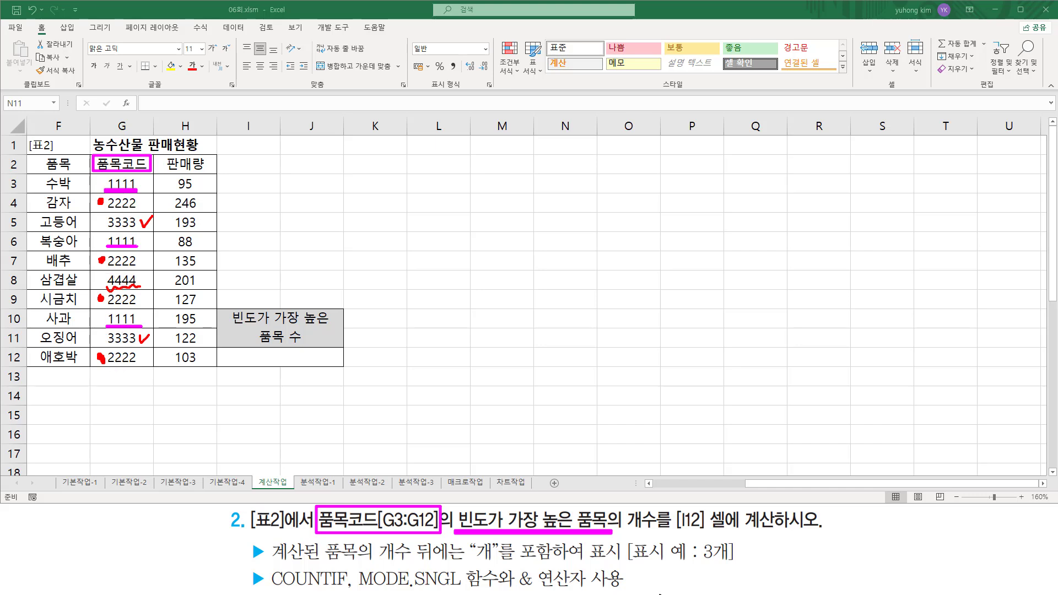
mouse_move(622, 506)
mouse_down()
mouse_move(679, 532)
mouse_move(776, 530)
mouse_up()
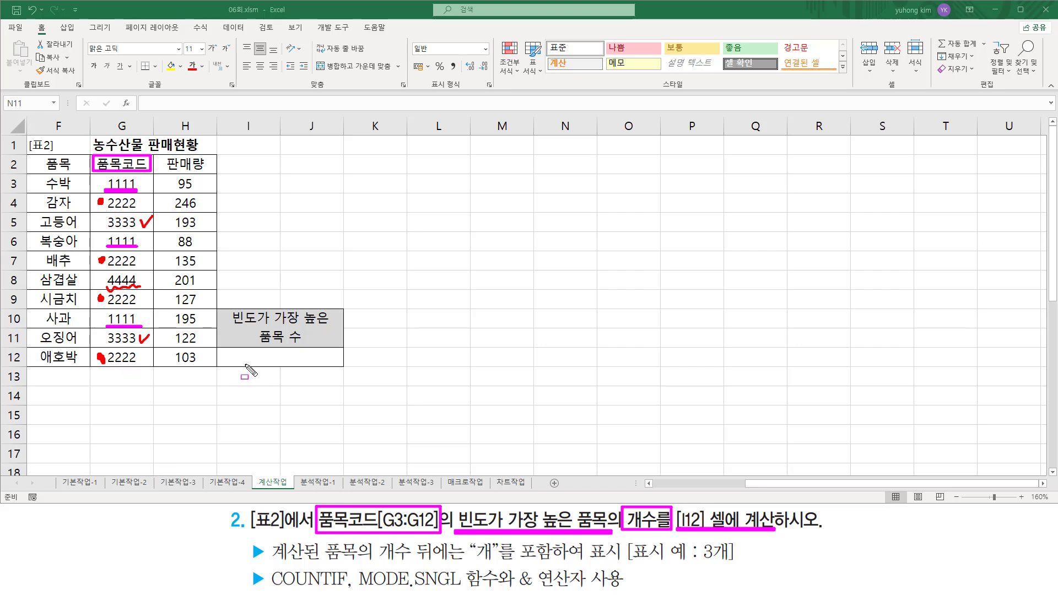
drag(243, 363, 313, 364)
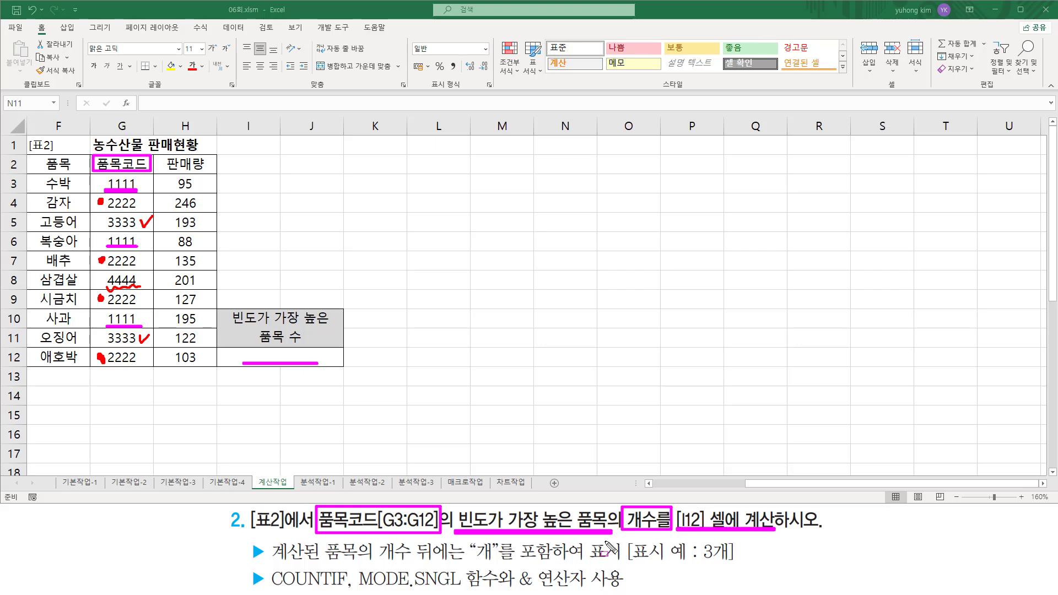
Read task 2's display example 3개 and its required functions COUNTIF and MODE.SNGL
drag(634, 562, 728, 562)
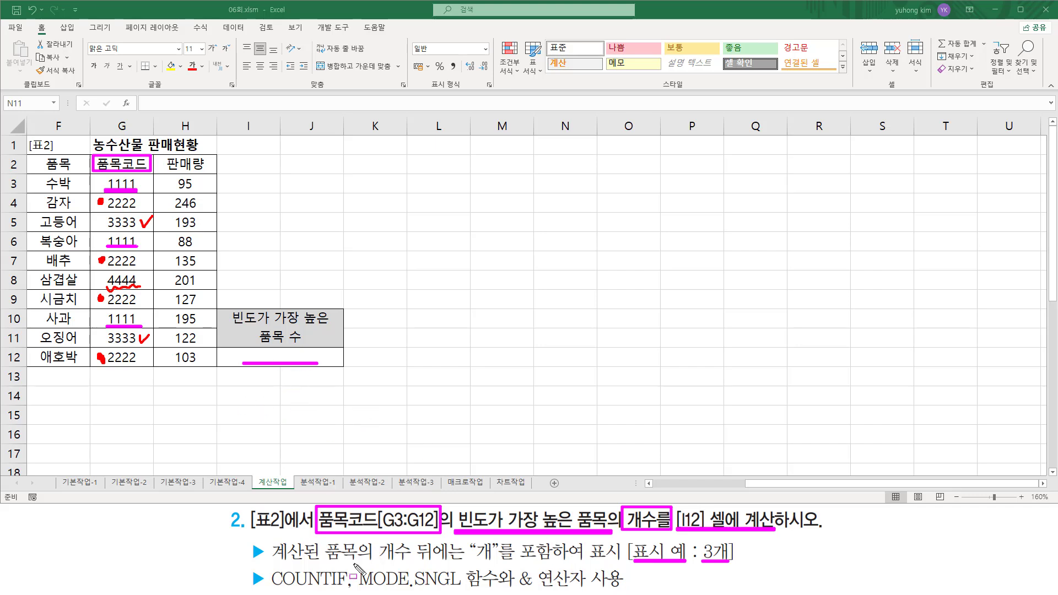
drag(269, 589, 347, 588)
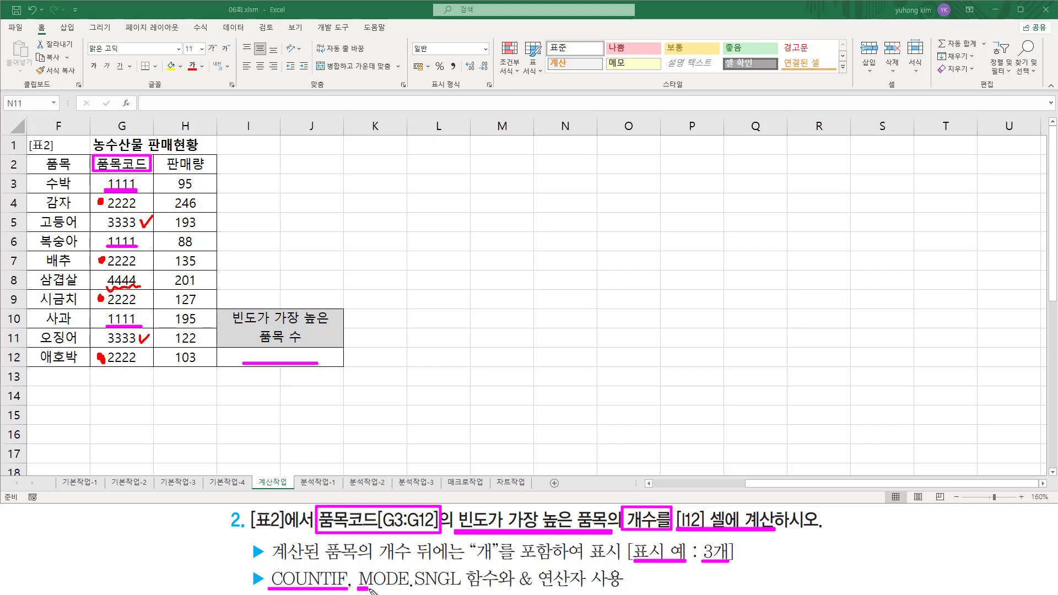
drag(370, 588, 460, 588)
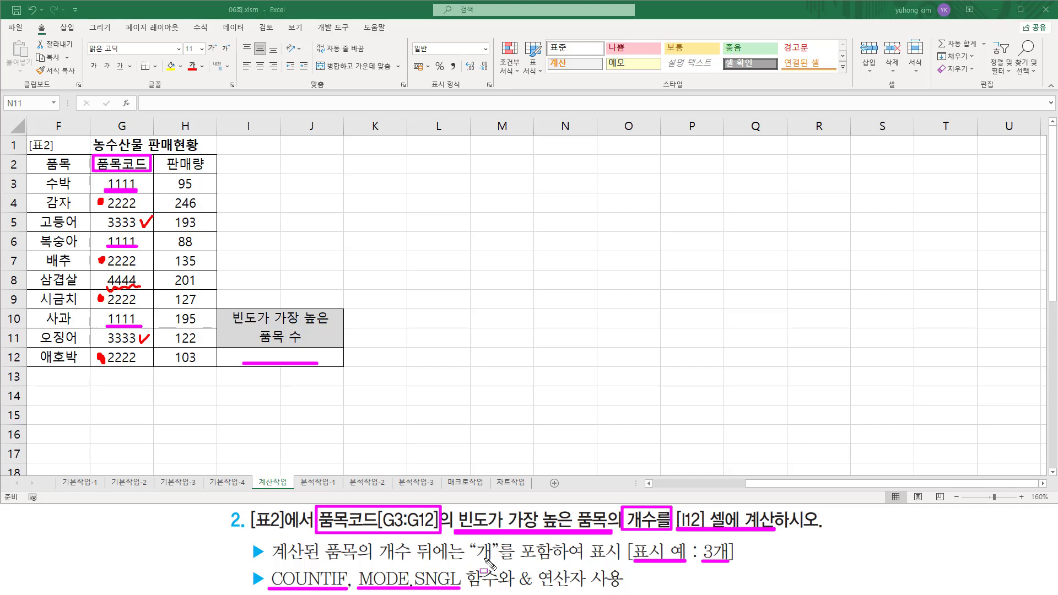
key(Escape)
Enter =MODE.SNGL( G3:G12 ) in cell I12 to find the most frequent 품목코드
click(307, 356)
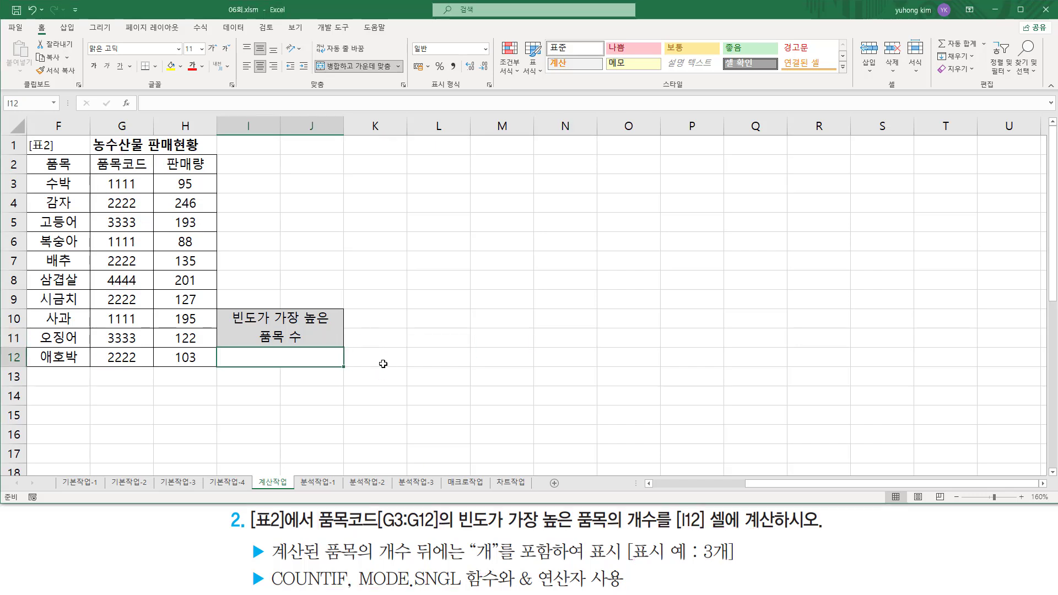
text(=)
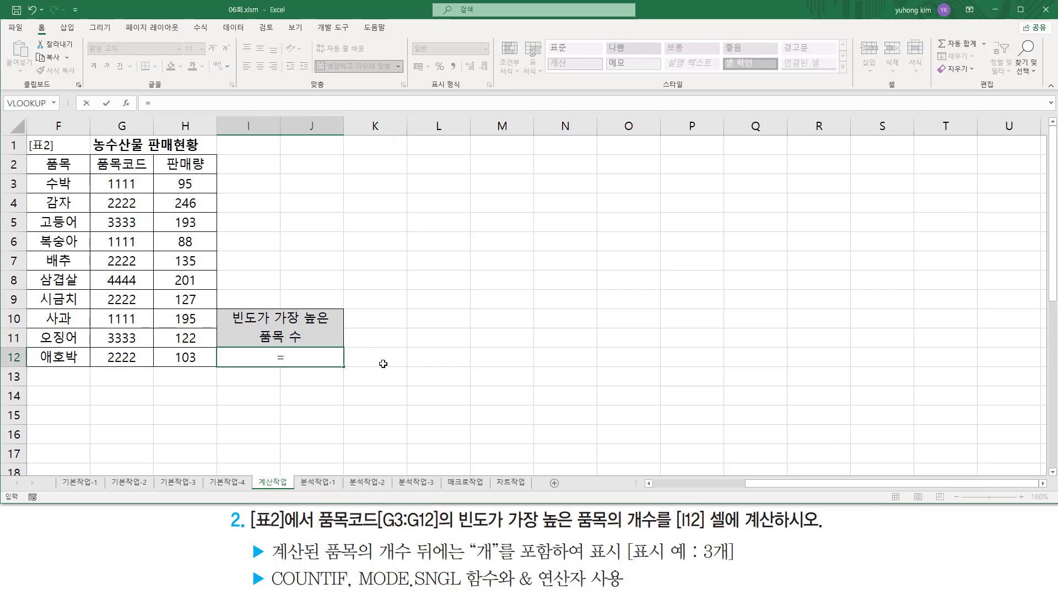
text(ㅡㅐ)
text(mode.)
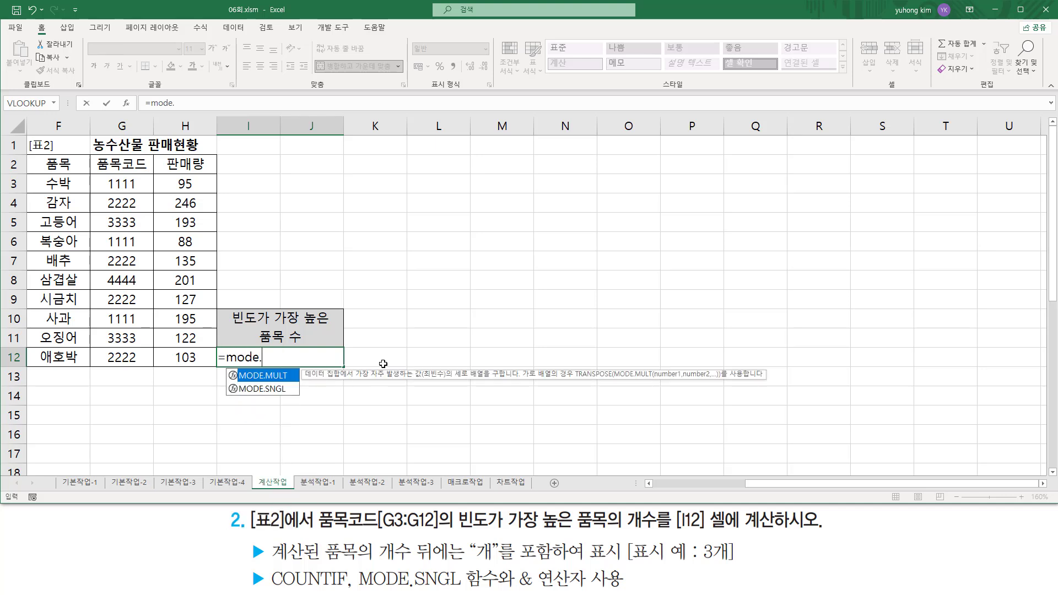
text(sn)
key(Tab)
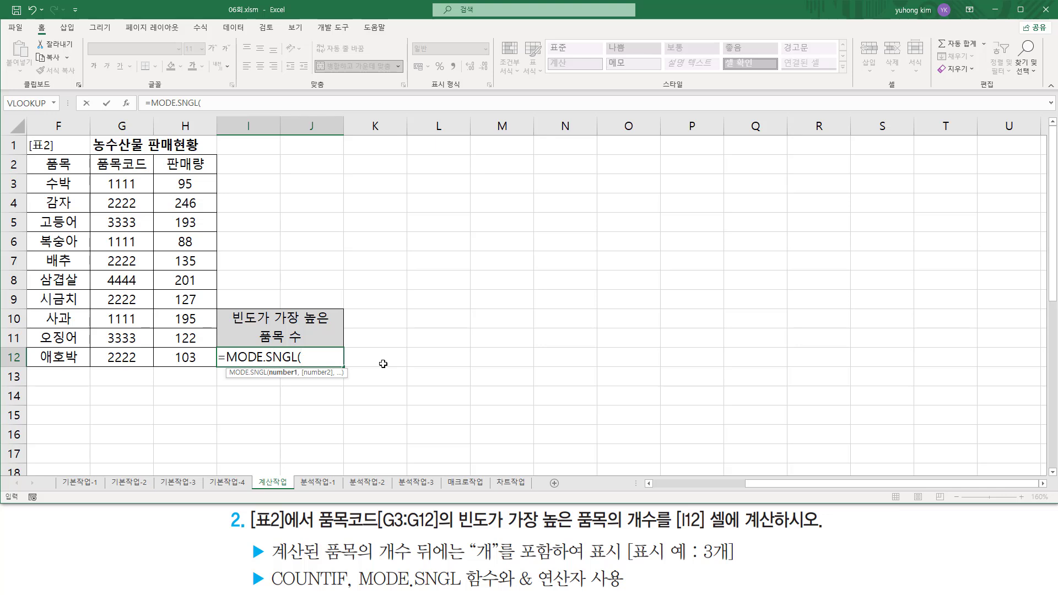
drag(126, 184, 122, 358)
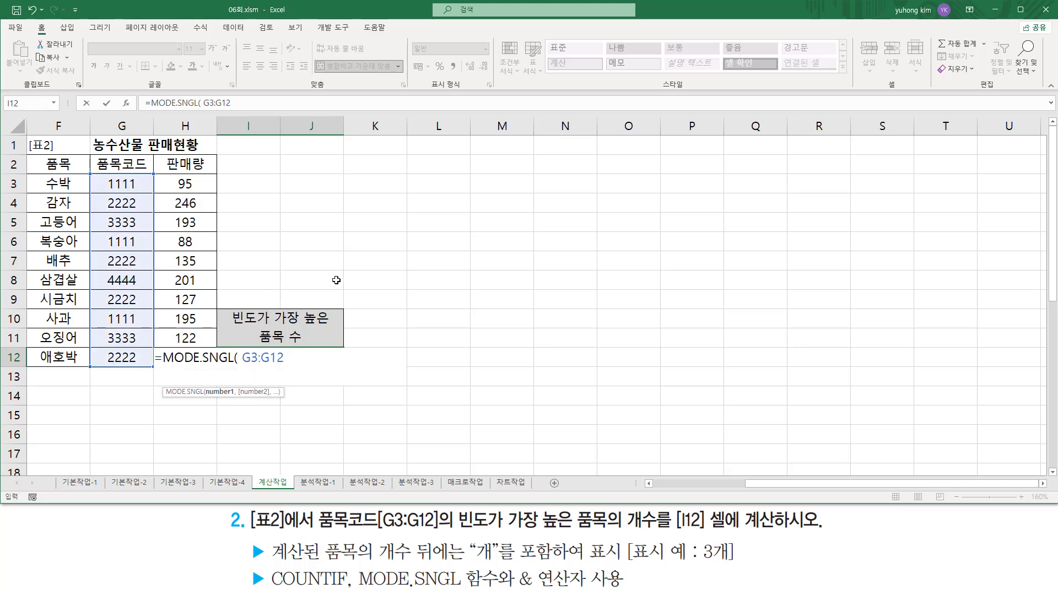
text())
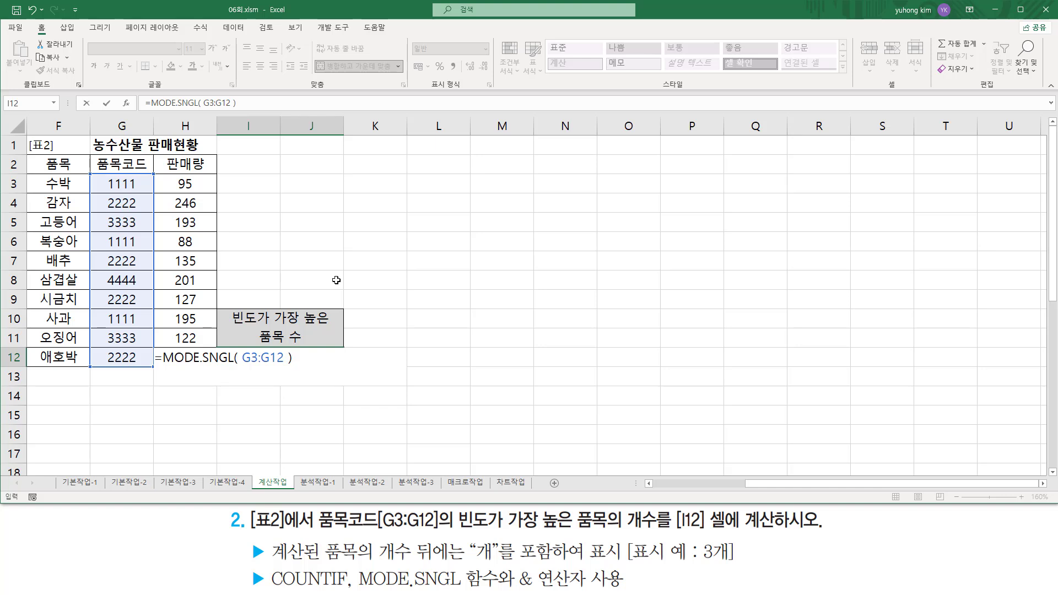
key(Return)
click(298, 357)
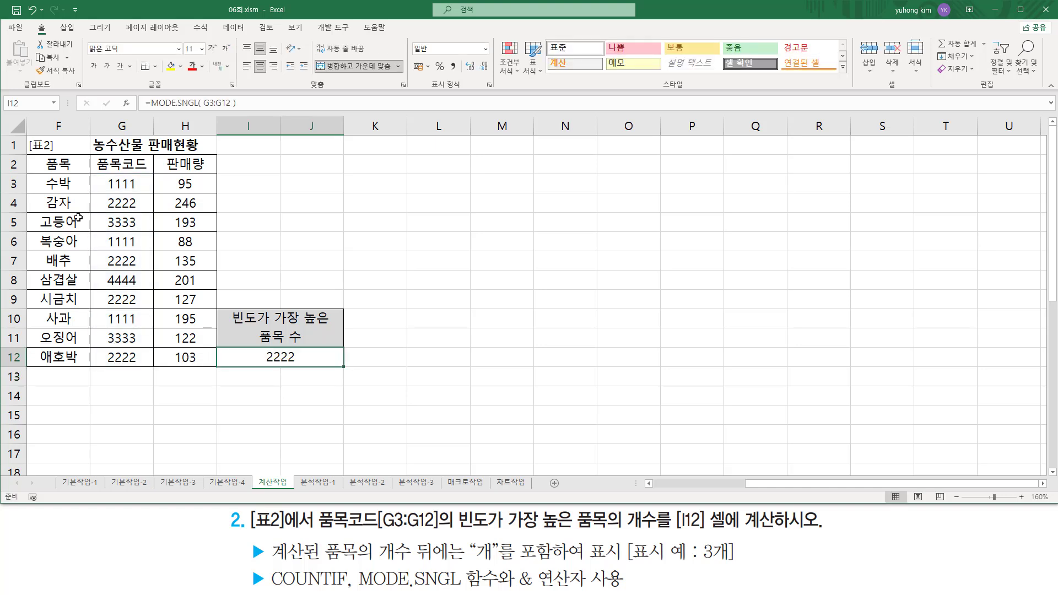
Compare I12's MODE.SNGL result with the codes in G3:G12 and the task's COUNTIF requirement
mouse_move(91, 176)
mouse_down()
mouse_move(116, 322)
mouse_move(150, 365)
mouse_up()
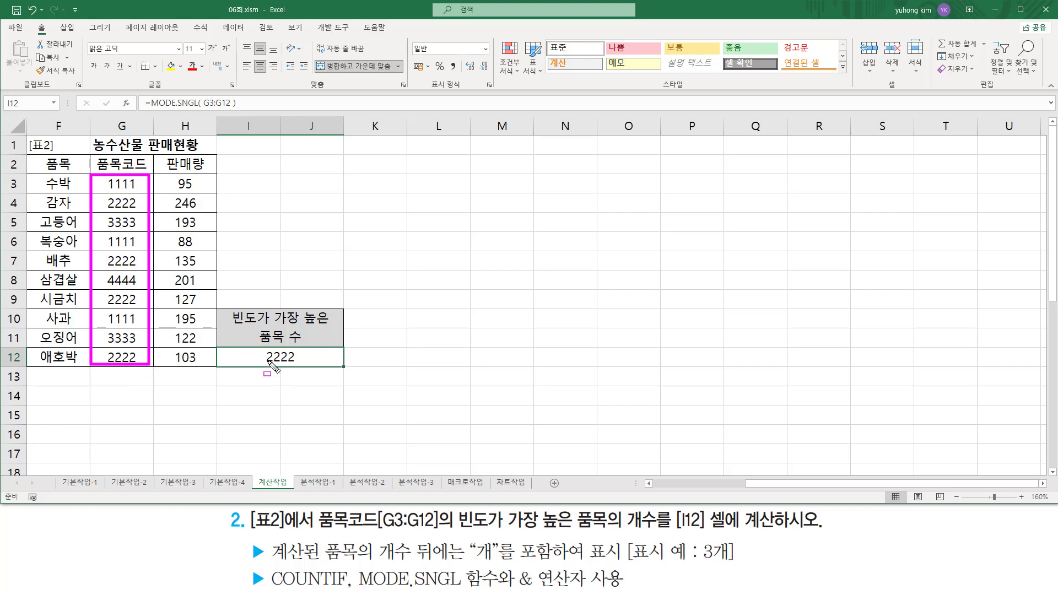
drag(264, 364, 296, 364)
mouse_move(95, 175)
mouse_down()
mouse_move(149, 321)
mouse_move(141, 361)
mouse_up()
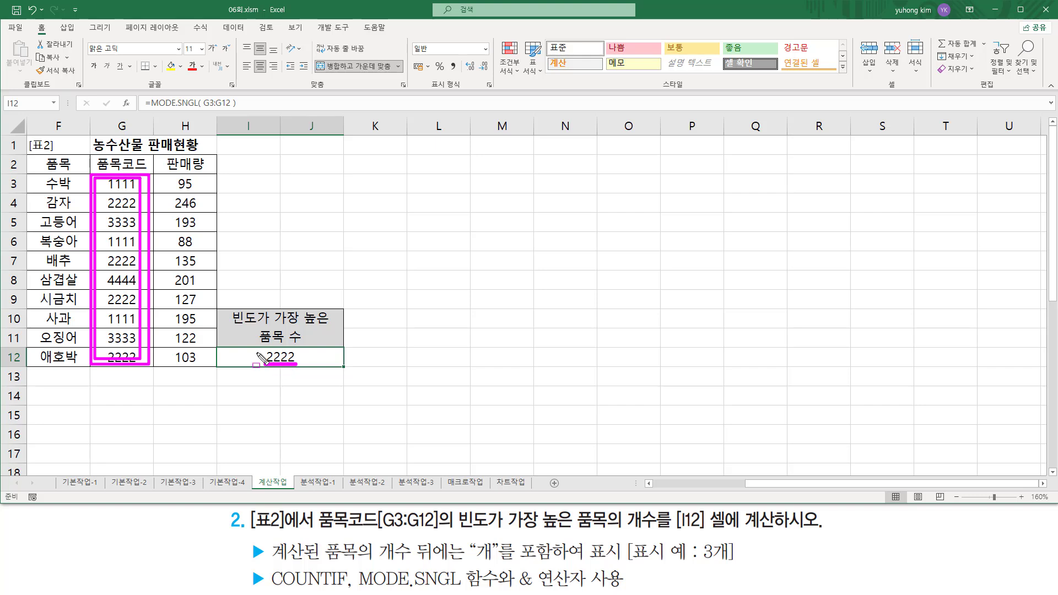
mouse_move(258, 349)
mouse_down()
mouse_move(274, 366)
mouse_move(301, 366)
mouse_up()
drag(272, 589, 343, 589)
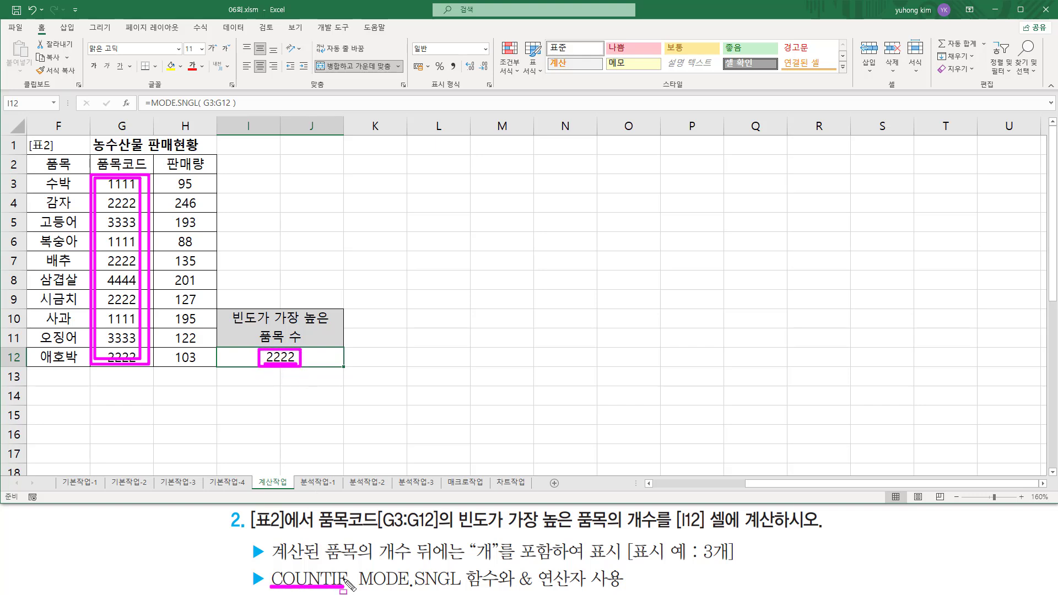
key(Escape)
Write the syntax note countif( 범위, 조건 ) as plain text in cell K3
click(359, 180)
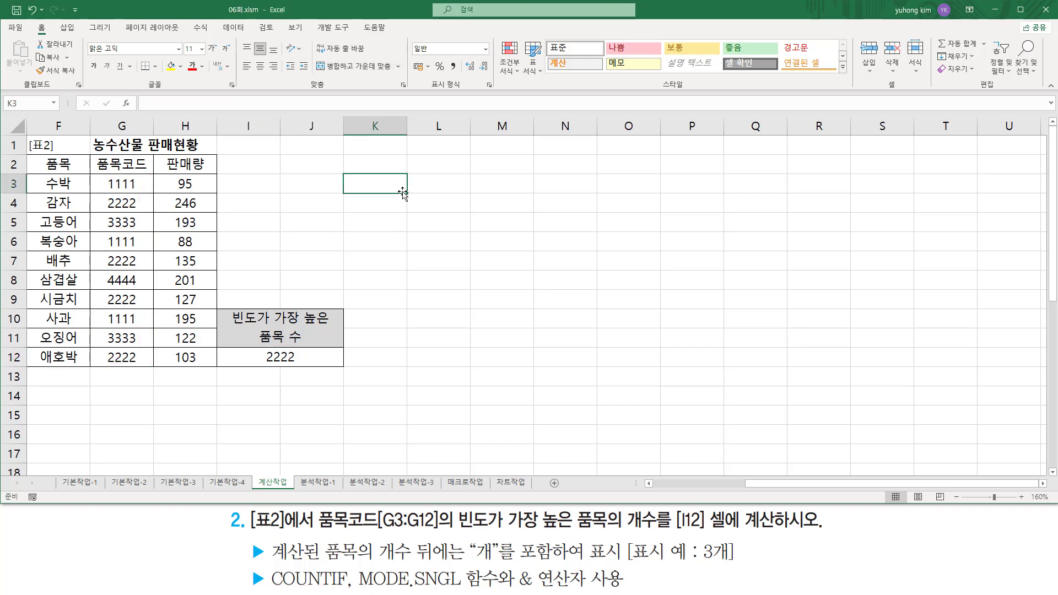
text(counti)
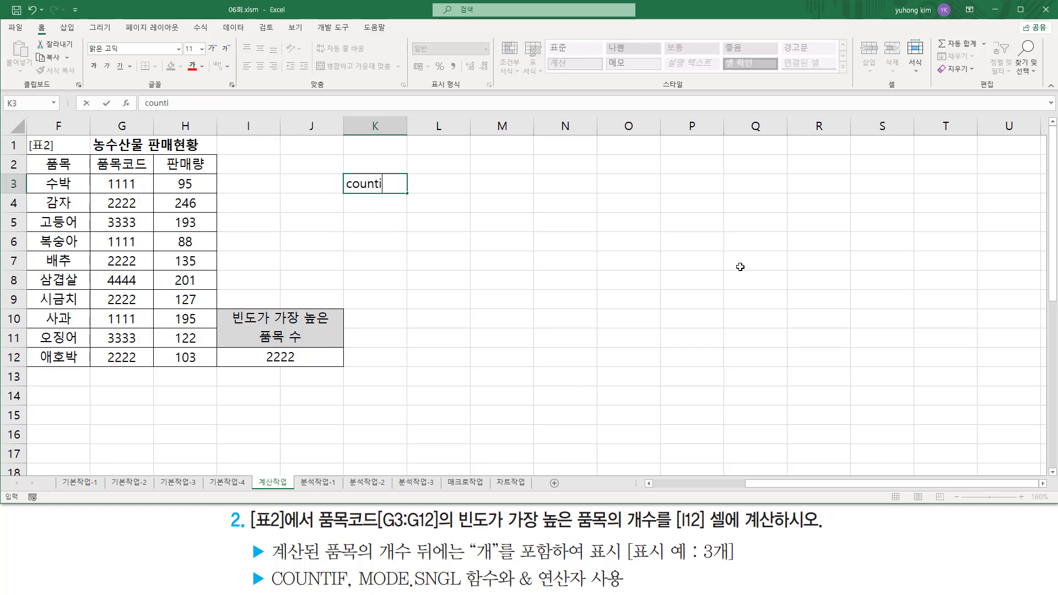
text(f( 버범위, )
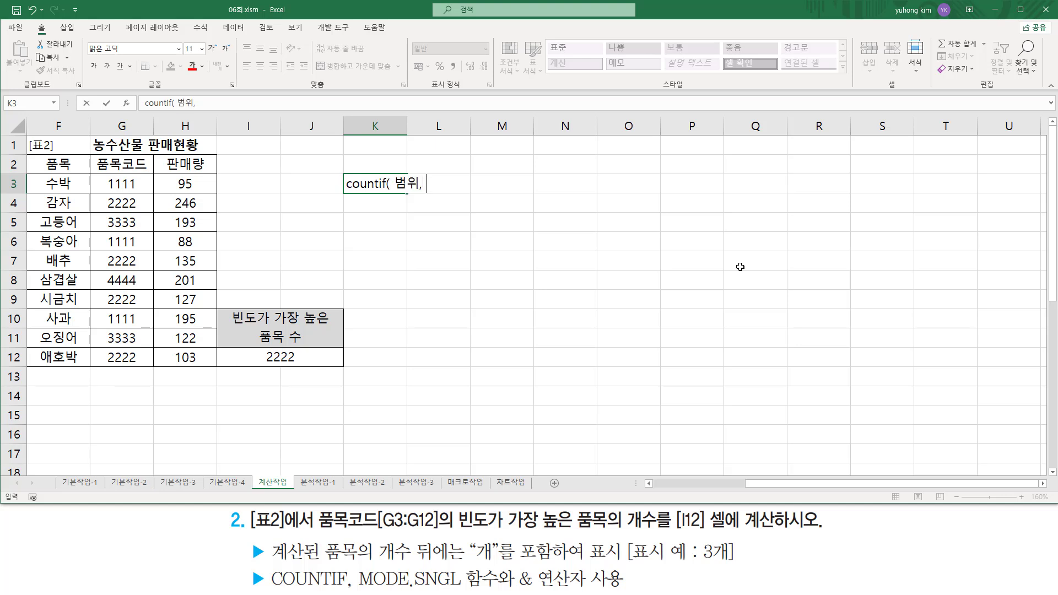
text(조건 )()
key(Return)
key(Up)
key(F2)
key(BackSpace)
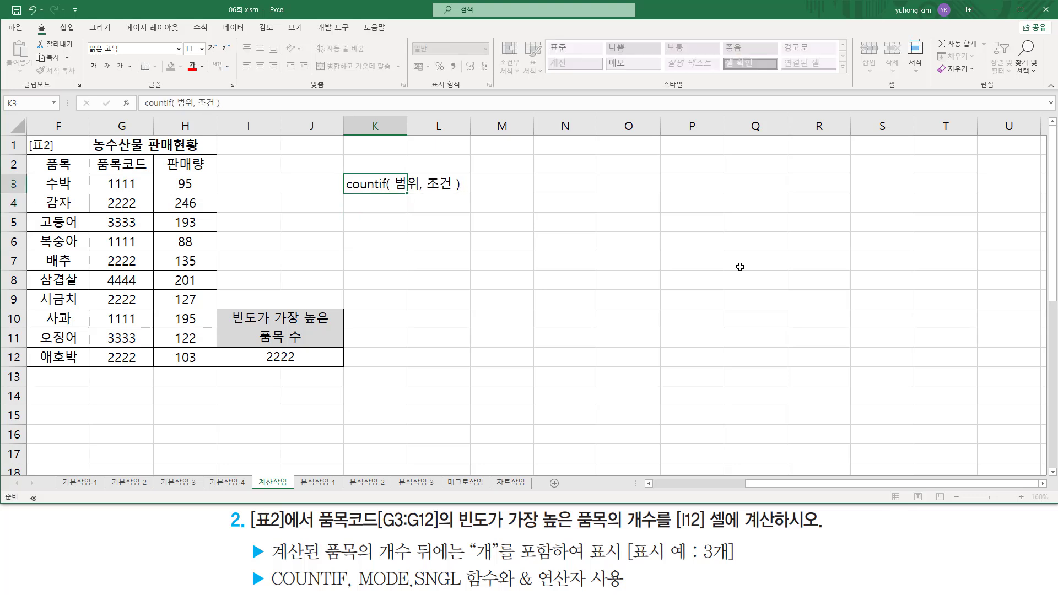
key(Return)
click(451, 300)
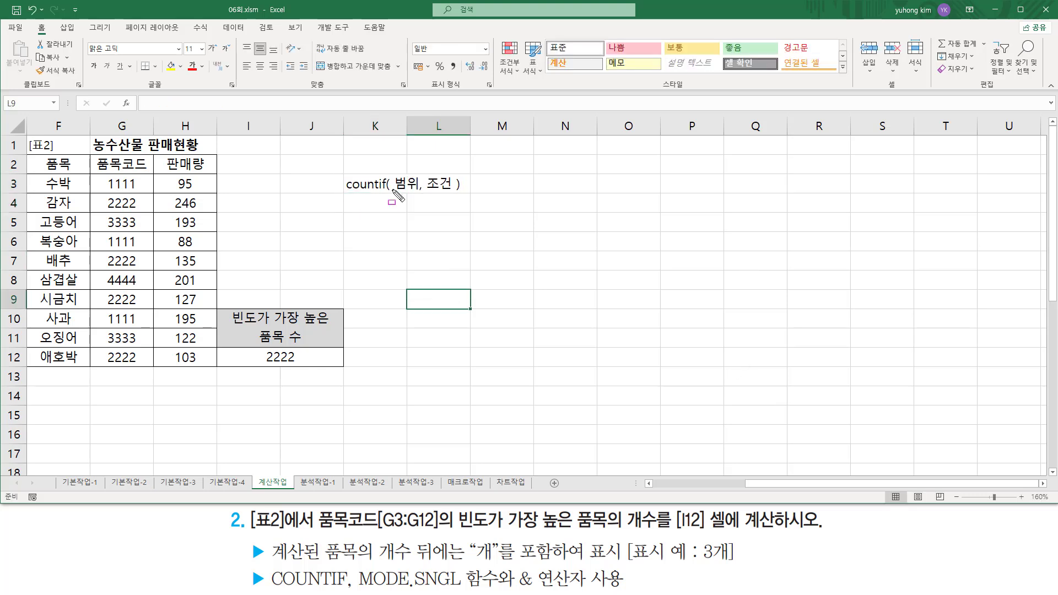
Examine the 범위 and 조건 arguments in the countif syntax note in K3
mouse_move(391, 191)
mouse_down()
mouse_move(420, 190)
mouse_move(445, 173)
mouse_move(455, 191)
mouse_up()
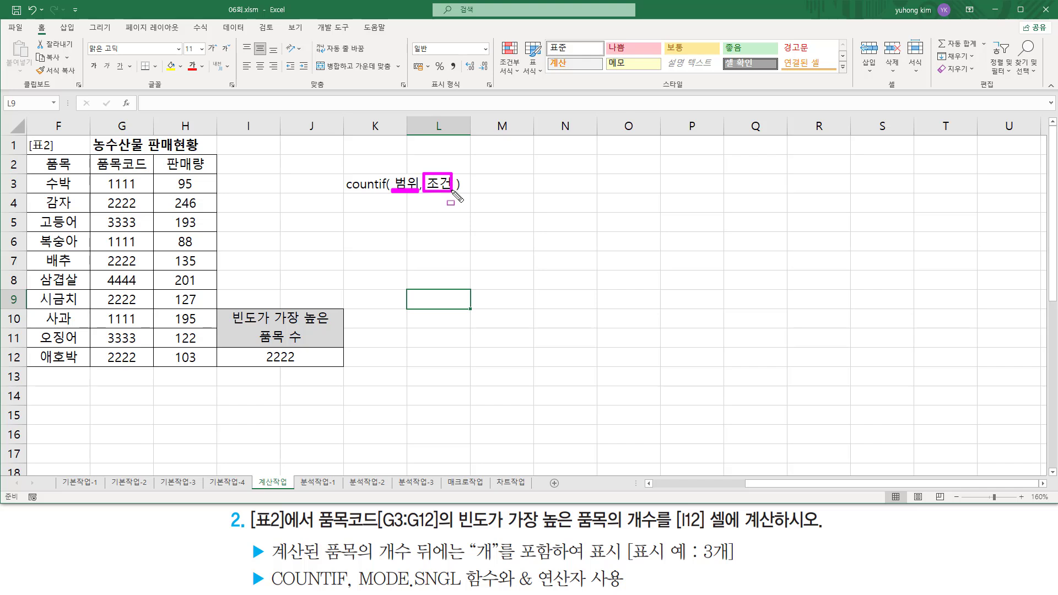
drag(343, 192, 373, 191)
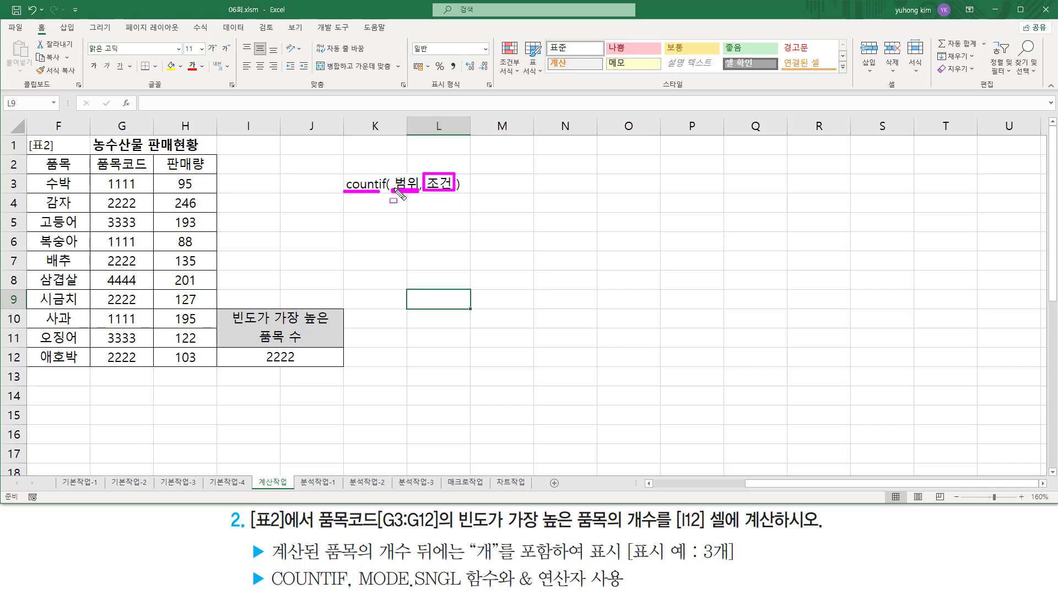
key(Escape)
Move I12's MODE.SNGL expression into COUNTIF as the criteria, making the formula =COUNTIF( G3:G12, MODE.SNGL( G3:G12 ) )
click(281, 358)
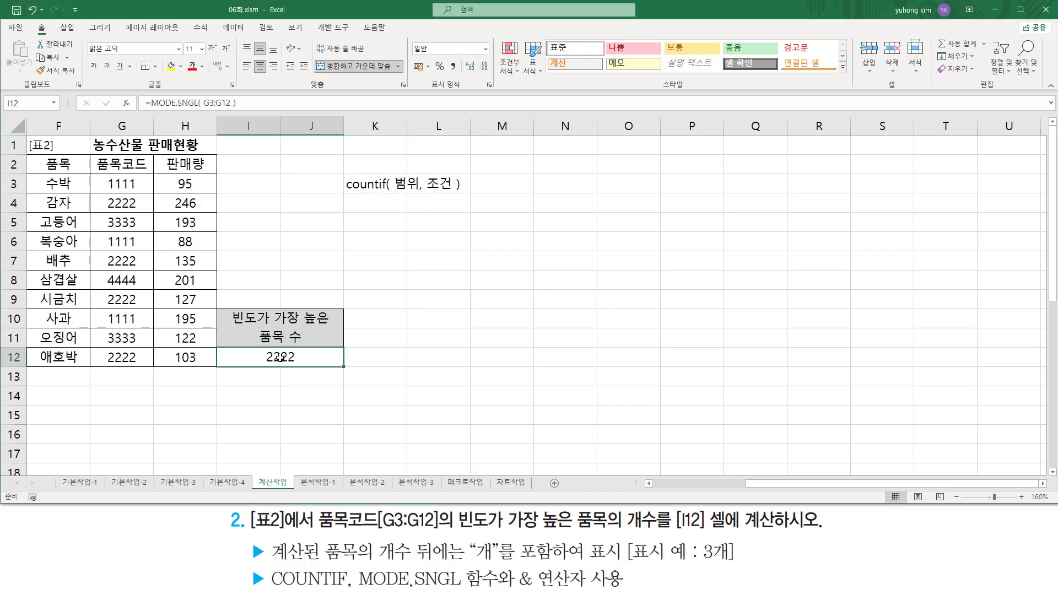
double_click(268, 357)
drag(164, 358, 292, 359)
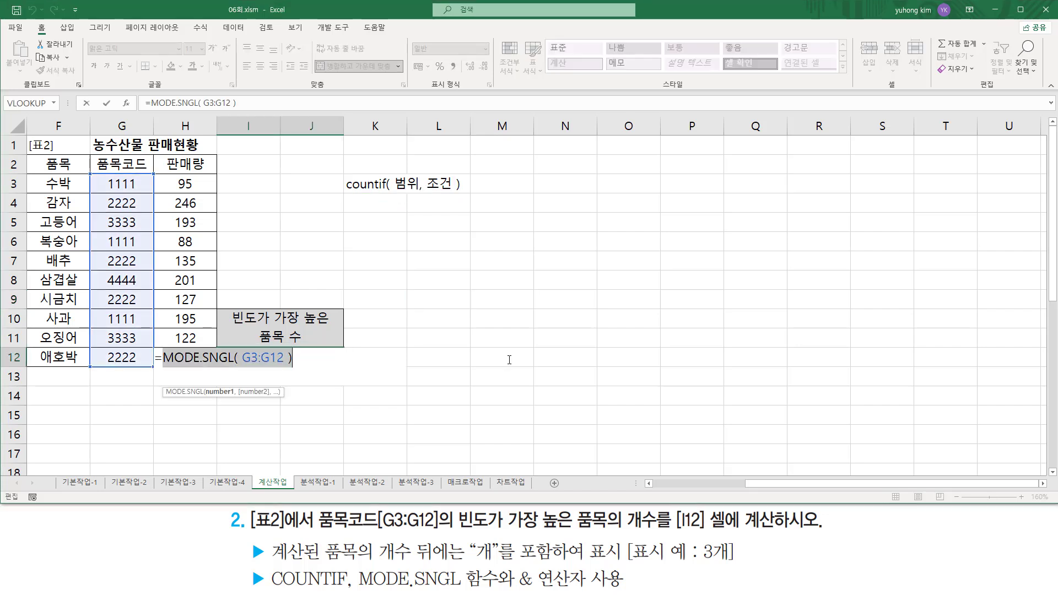
key(Delete)
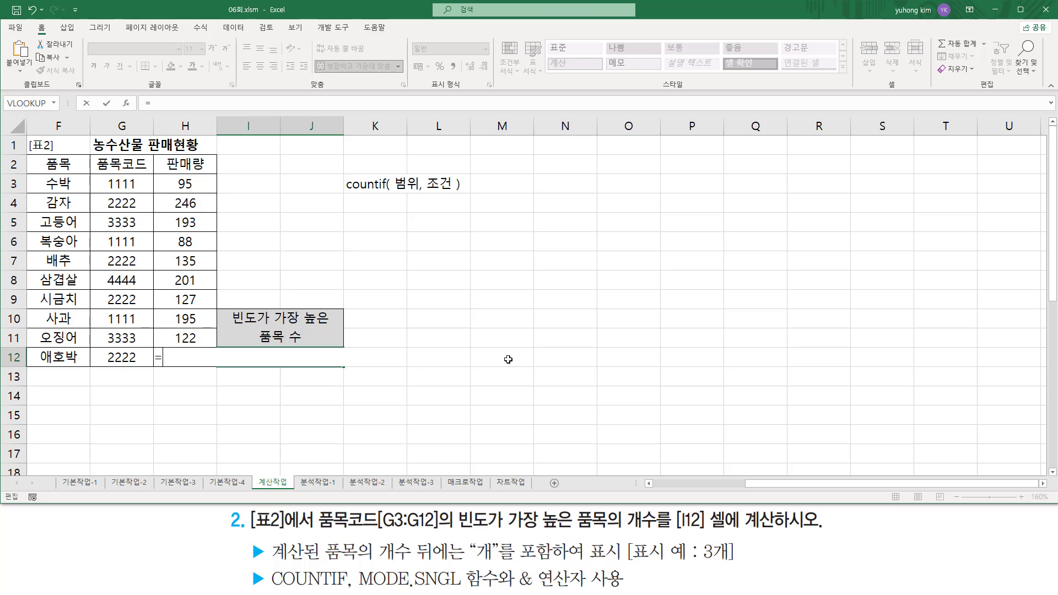
text(countif)
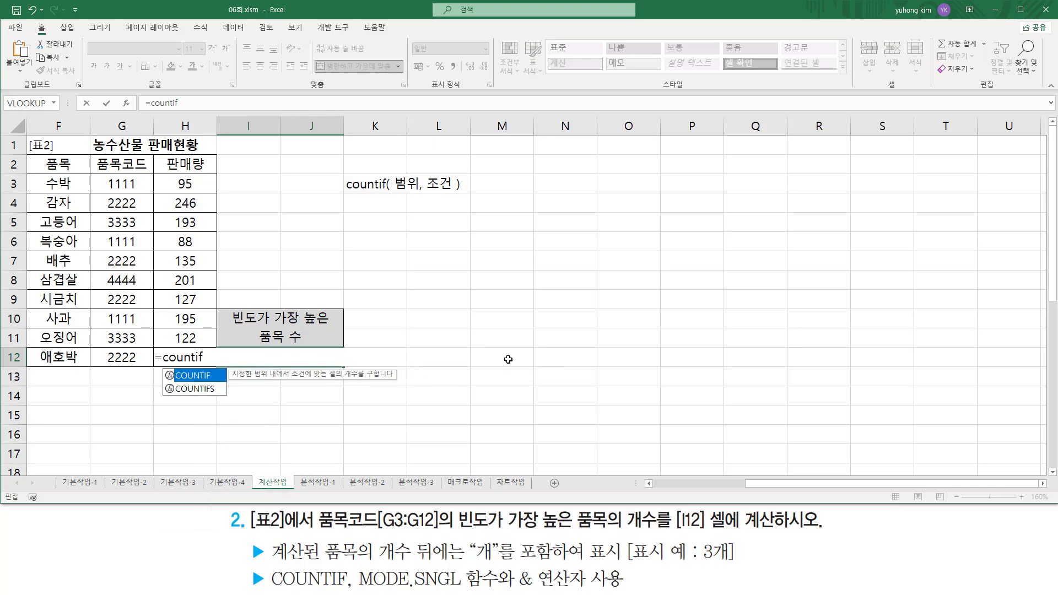
key(Tab)
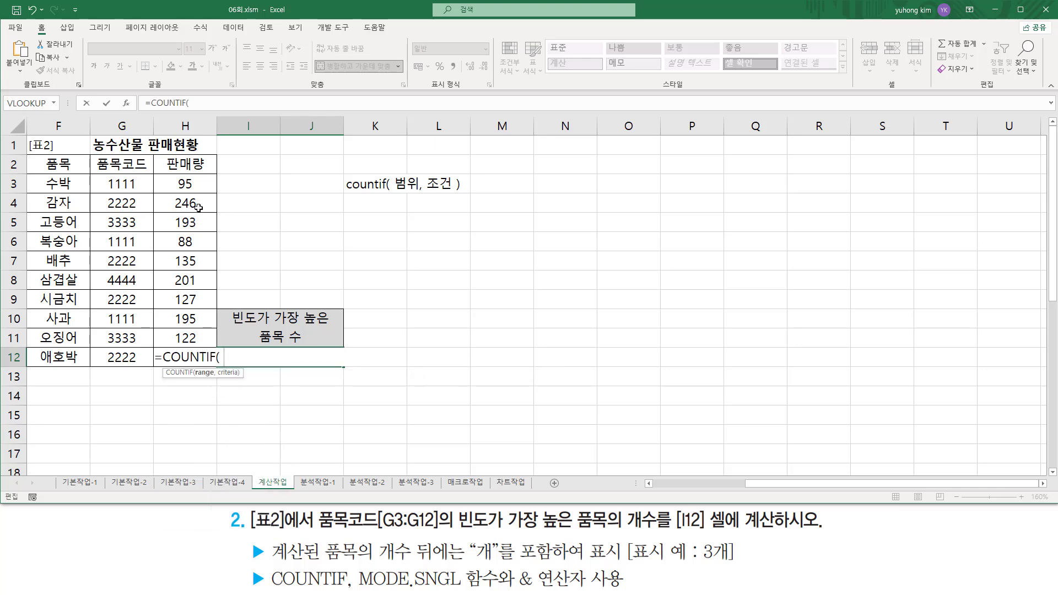
drag(130, 184, 121, 358)
text(,)
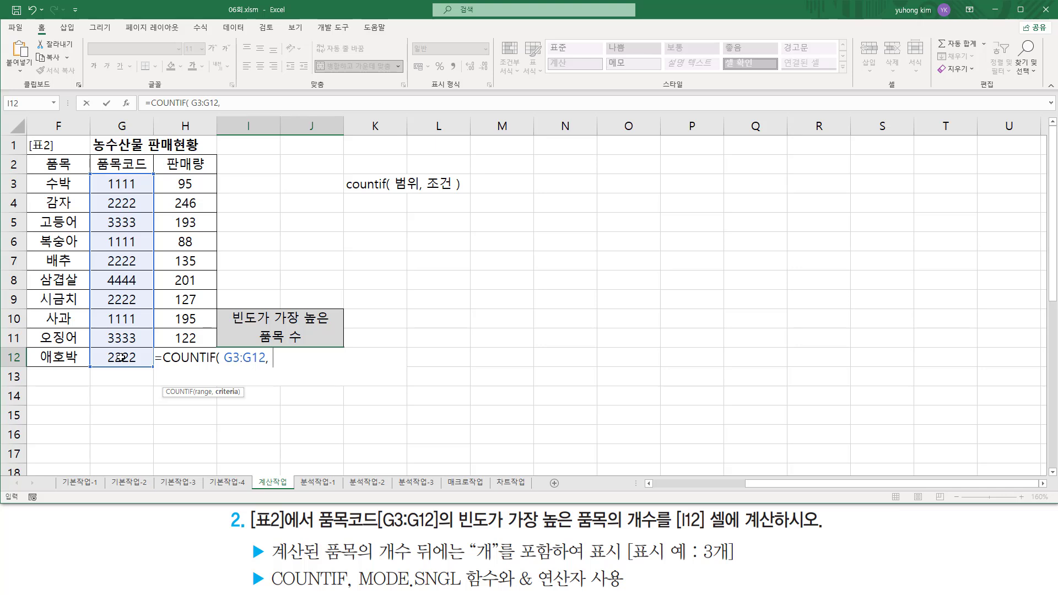
text(MODE.SNGL( G3:G12 ))
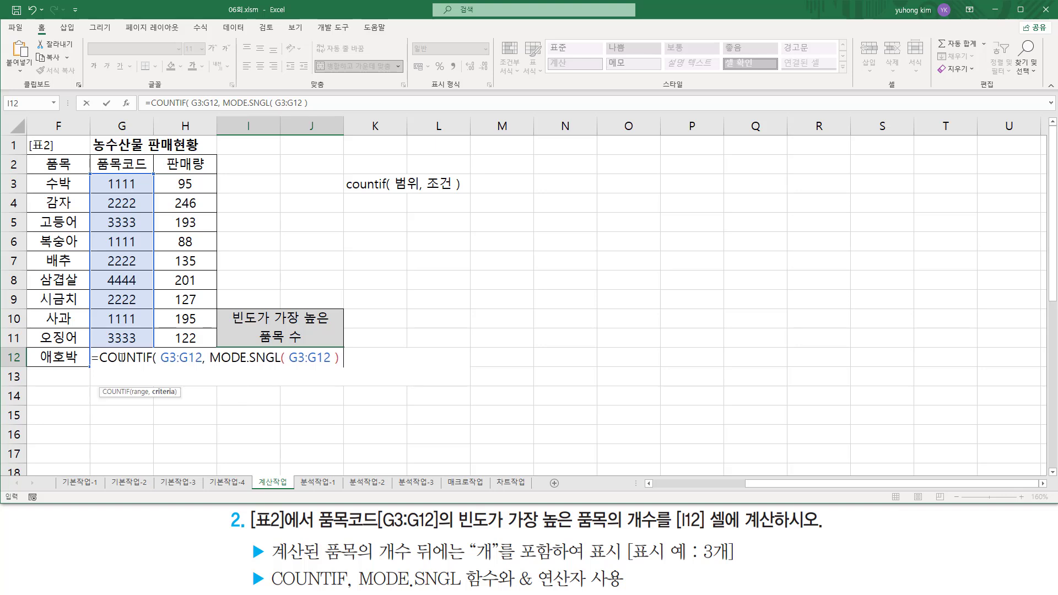
text( ))
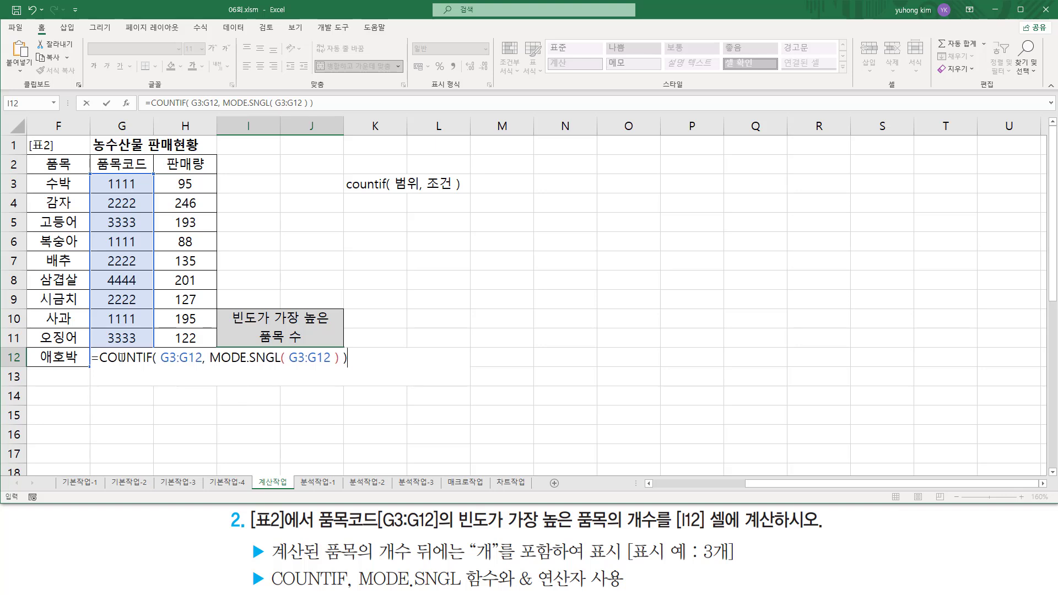
key(Return)
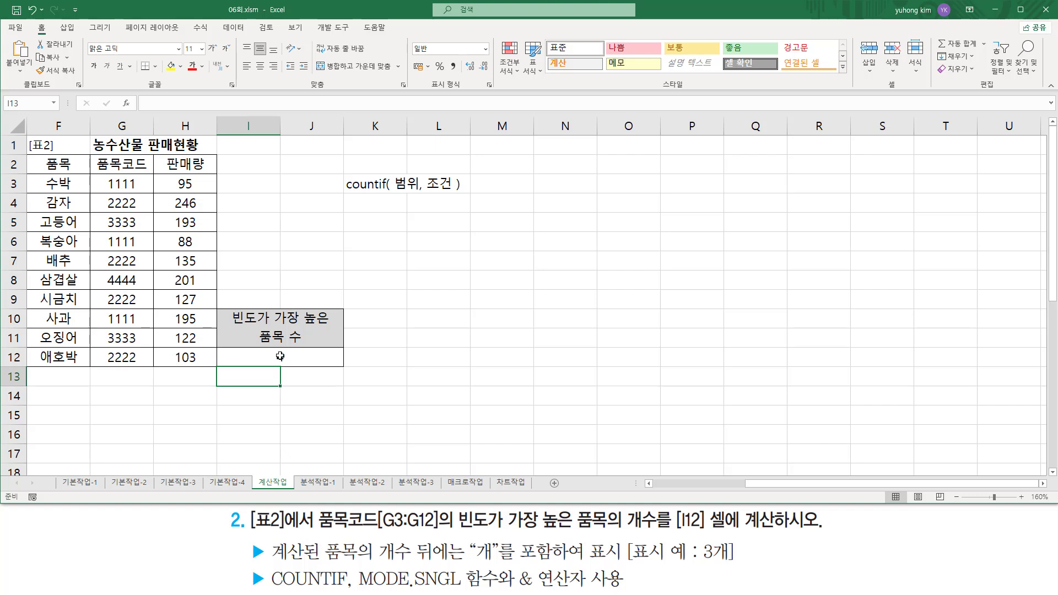
click(264, 353)
Check I12's COUNTIF result against the occurrences of the most frequent 품목코드 in G3:G12
drag(100, 191, 142, 212)
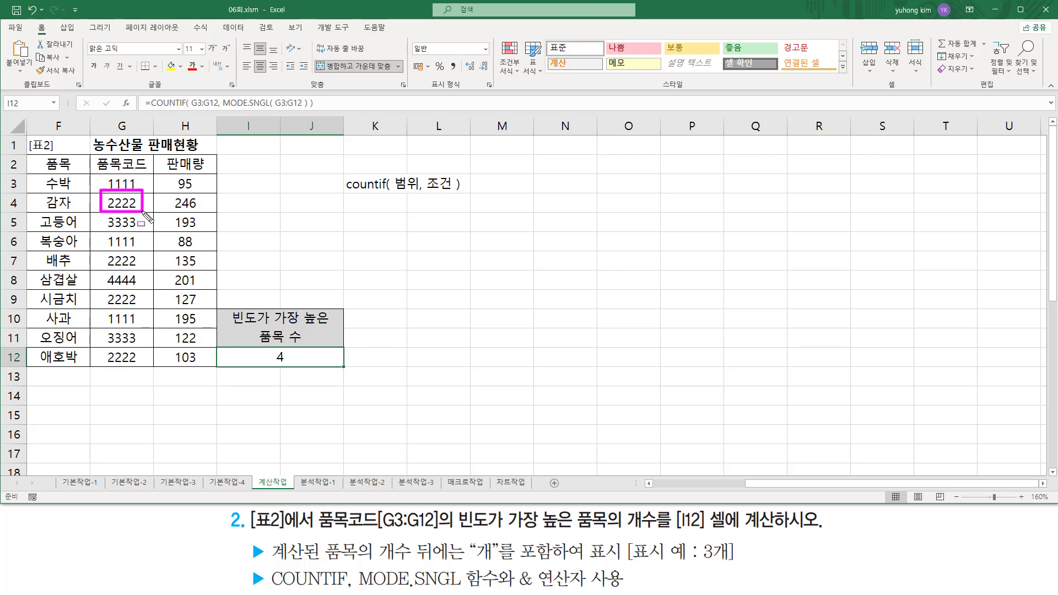
mouse_move(104, 252)
mouse_down()
mouse_move(142, 267)
mouse_move(116, 301)
mouse_move(143, 307)
mouse_up()
mouse_move(97, 348)
mouse_down()
mouse_move(99, 365)
mouse_move(141, 356)
mouse_move(137, 347)
mouse_up()
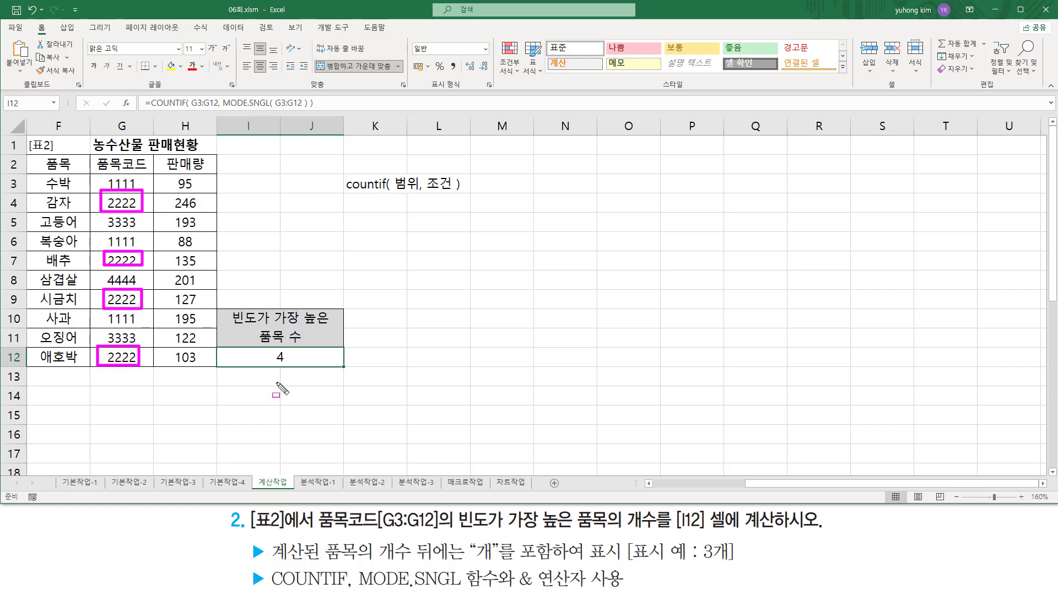
drag(270, 366, 287, 366)
Read the task's requirement to append "개" after the count using the & operator
drag(703, 561, 735, 561)
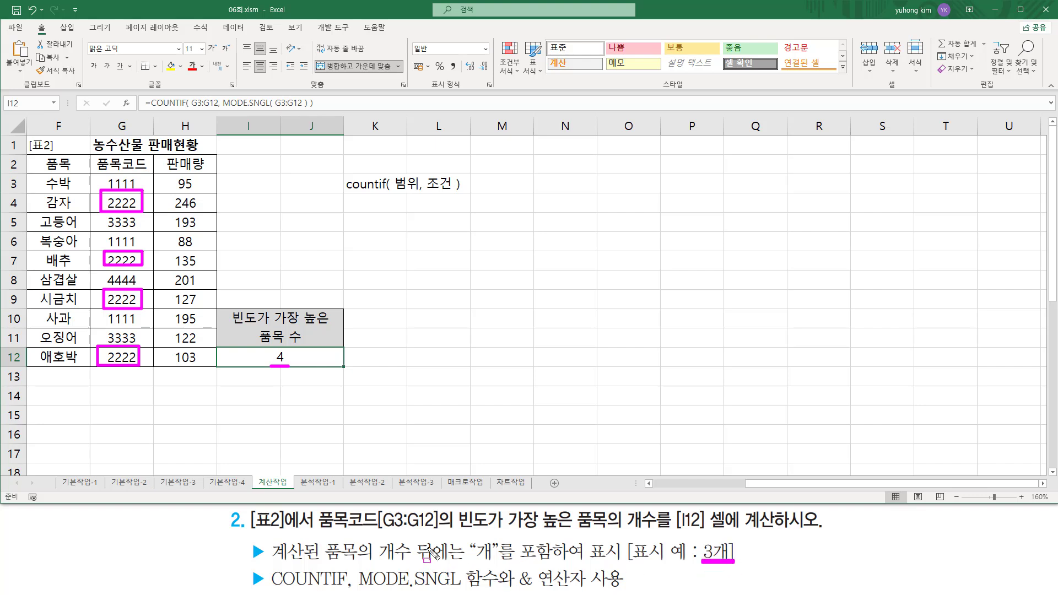
mouse_move(274, 563)
mouse_down()
mouse_move(410, 563)
mouse_move(487, 535)
mouse_move(502, 566)
mouse_move(629, 562)
mouse_up()
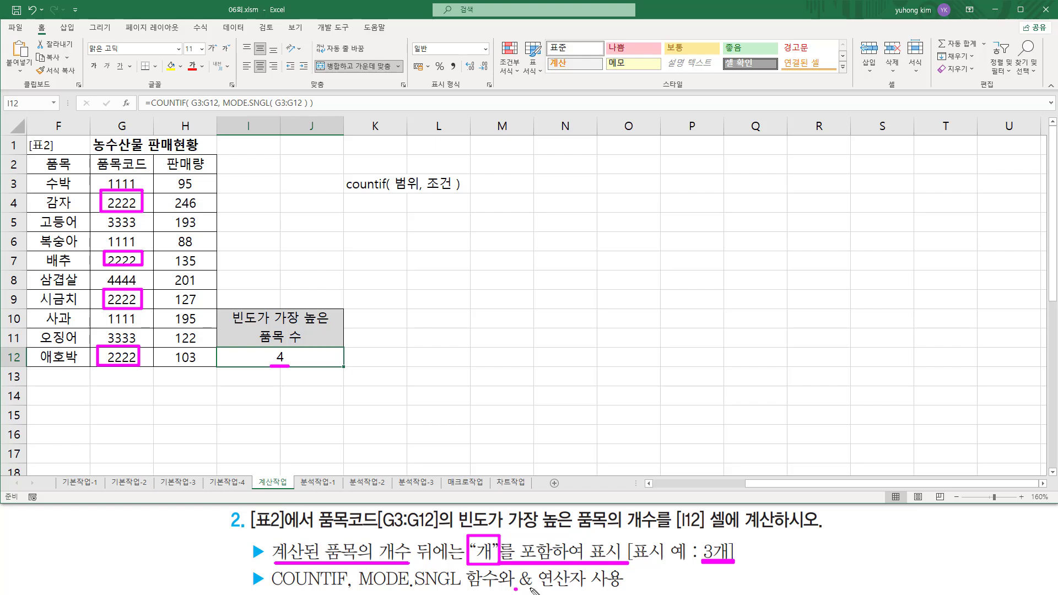
drag(515, 590, 626, 589)
key(Escape)
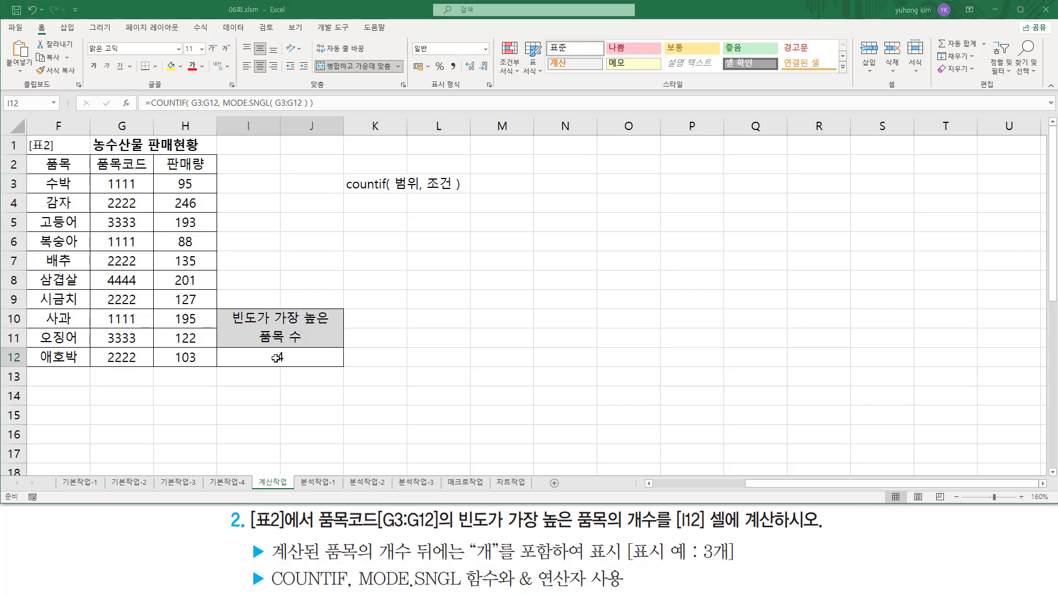
Append & "개" to I12's formula, making it =COUNTIF( G3:G12, MODE.SNGL( G3:G12 ) ) & "개"
double_click(275, 357)
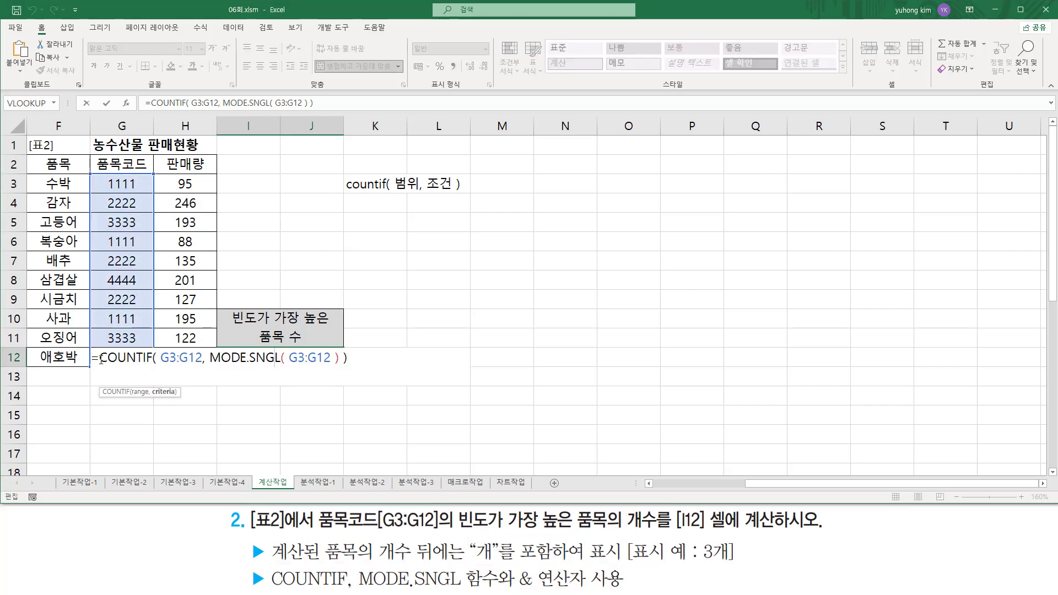
drag(101, 360, 349, 358)
click(400, 360)
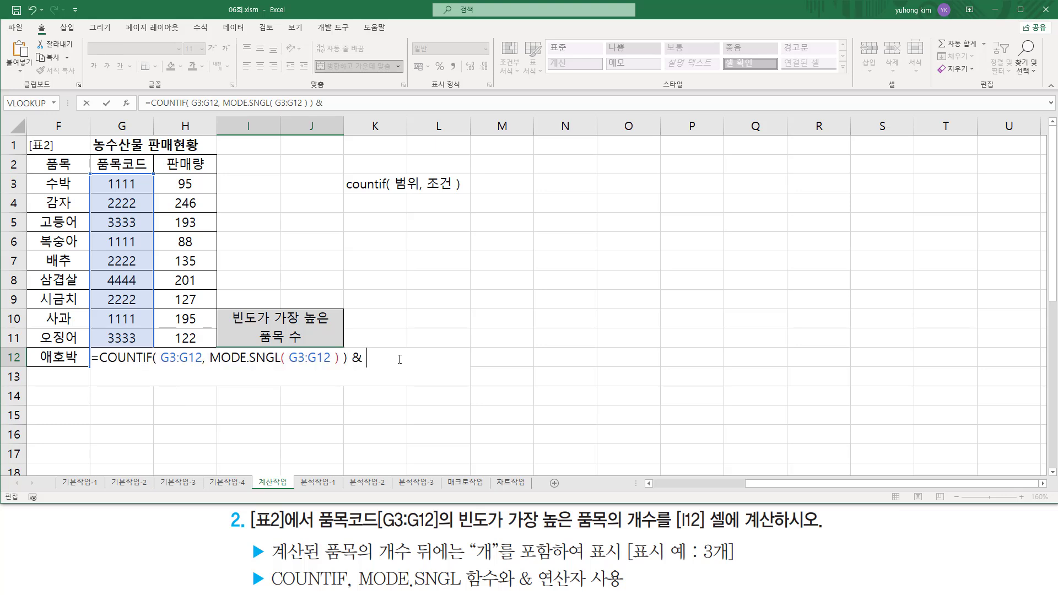
text(& "개")
key(Return)
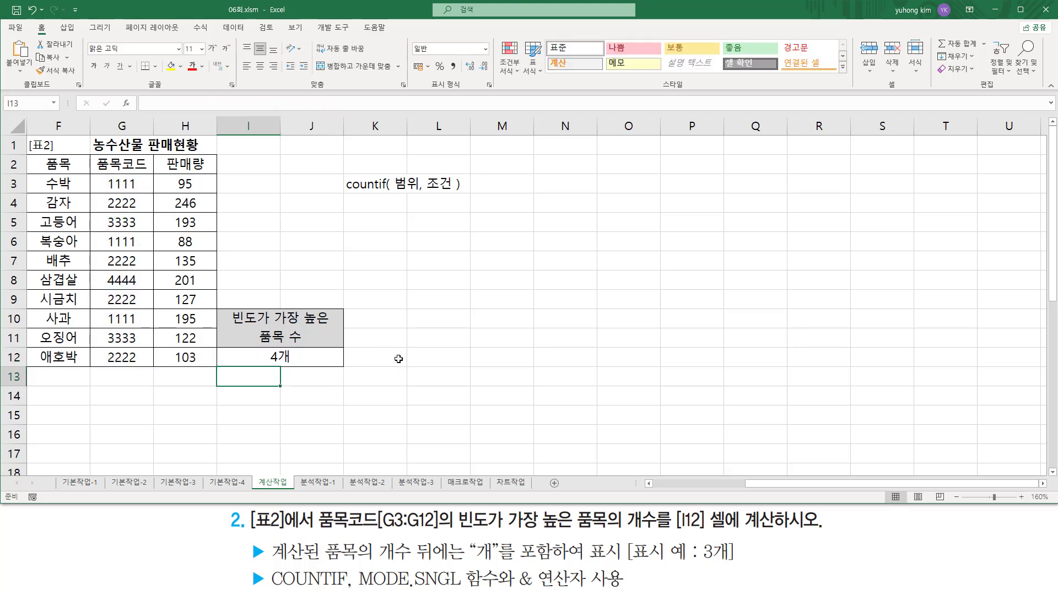
Copy I12's formula into K9 as plain text, prefixed with an apostrophe so that it is not calculated
click(318, 362)
key(F2)
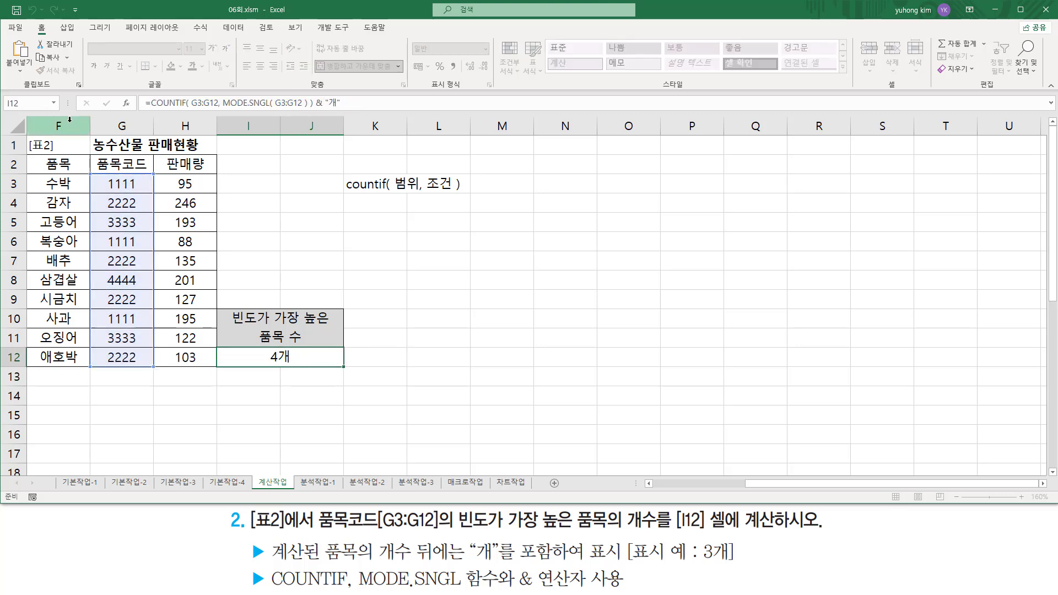
key(Escape)
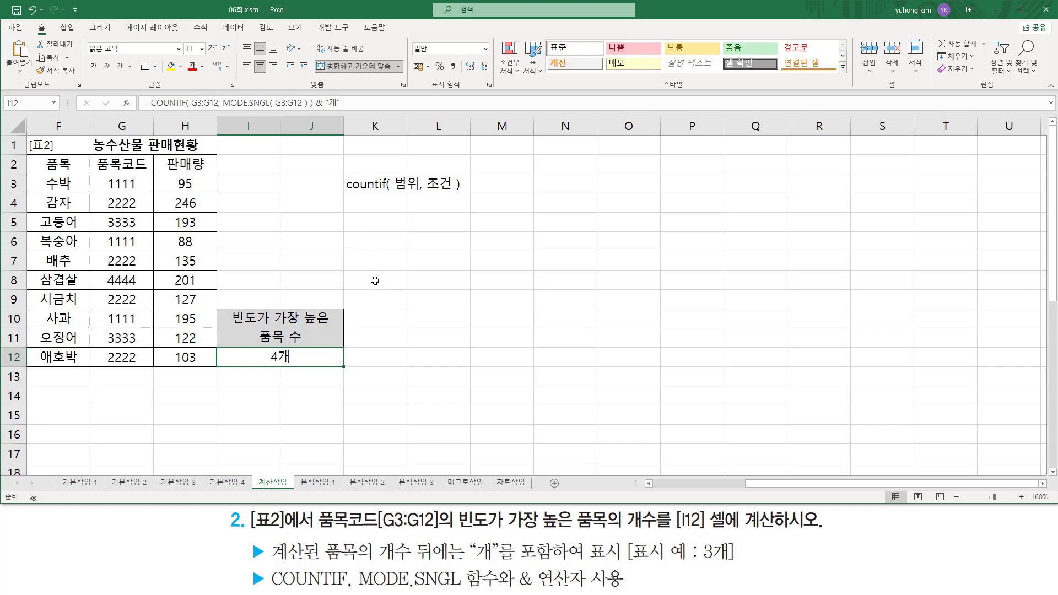
click(389, 301)
text(')
text(=COUNTIF( G3:G12, MODE.SNGL( G3:G12 ) ) & "개")
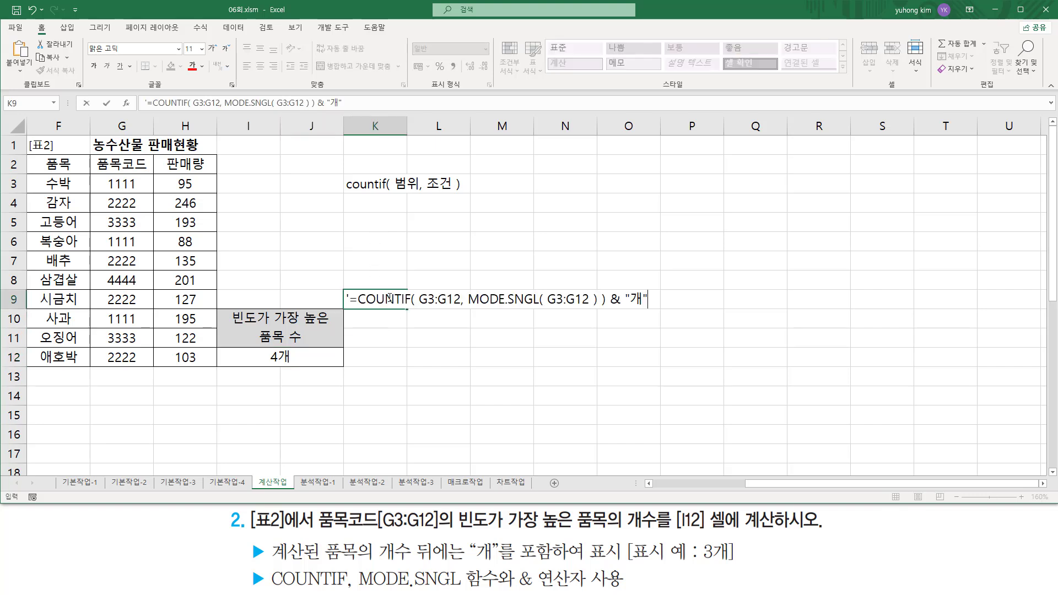
key(Return)
click(528, 451)
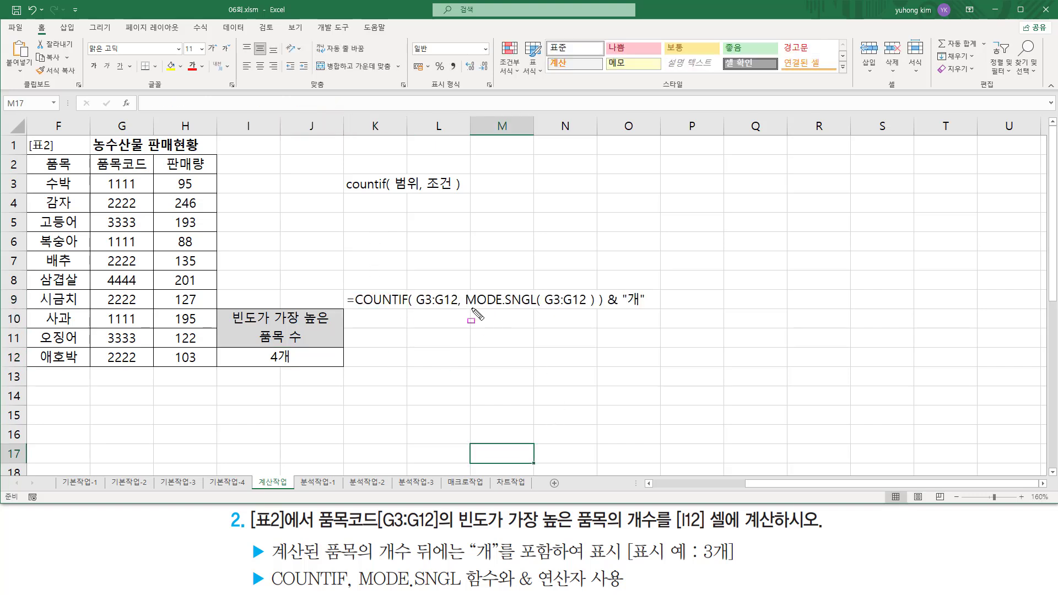
Examine the MODE.SNGL( G3:G12 ) part of the K9 formula text against the 품목코드 values in G3:G12
drag(463, 305, 595, 305)
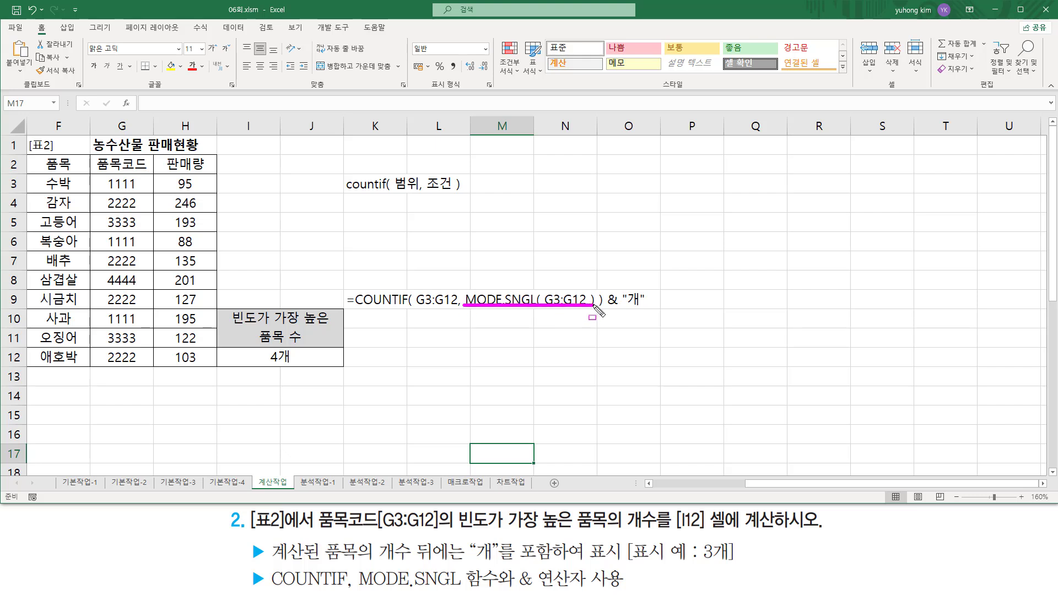
drag(92, 174, 144, 367)
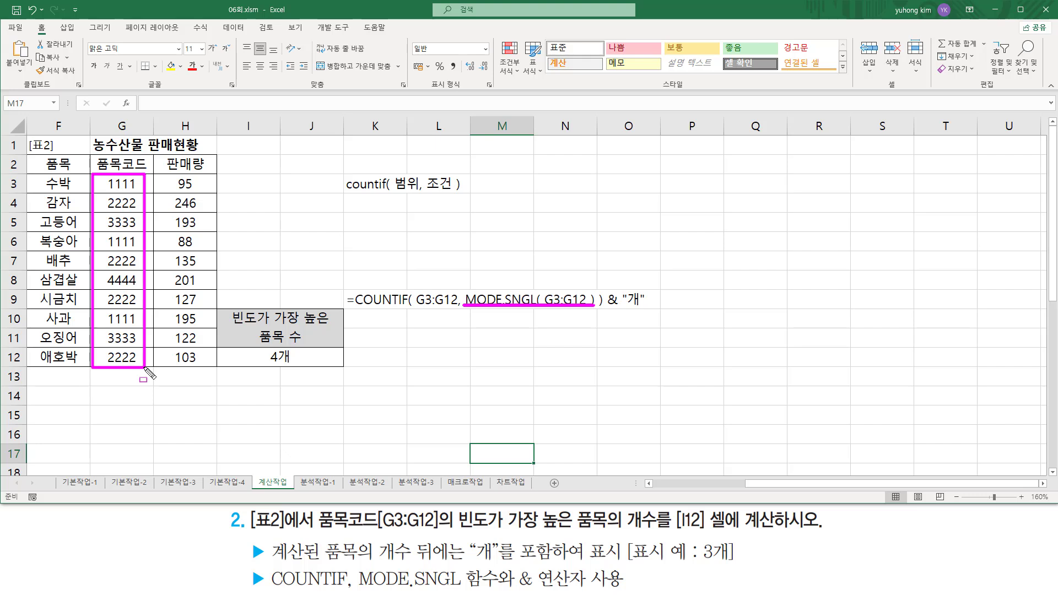
drag(145, 368, 146, 368)
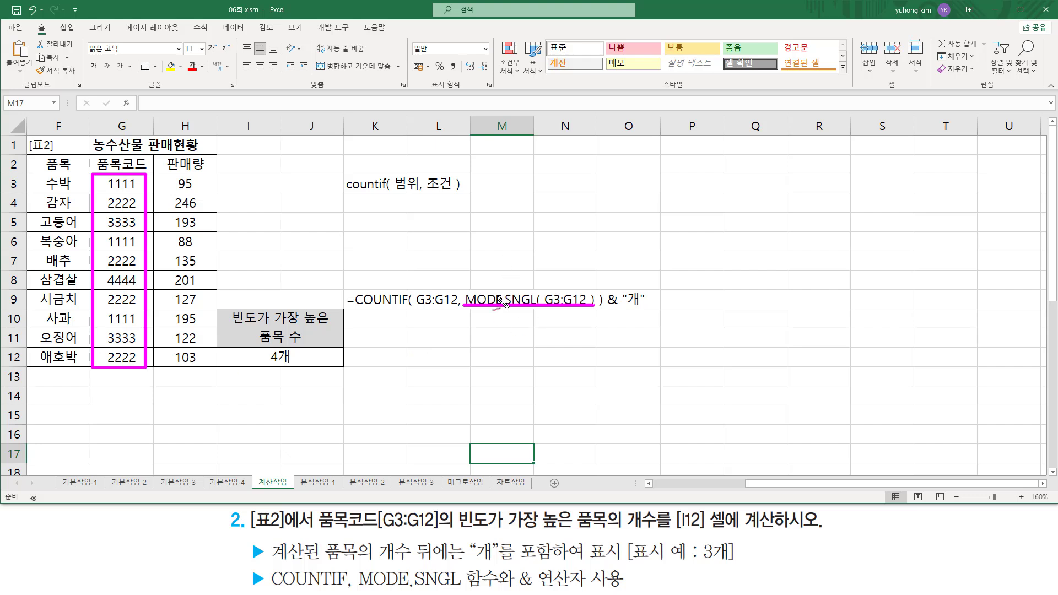
mouse_move(495, 276)
mouse_down()
mouse_move(509, 291)
mouse_move(538, 281)
mouse_move(572, 290)
mouse_up()
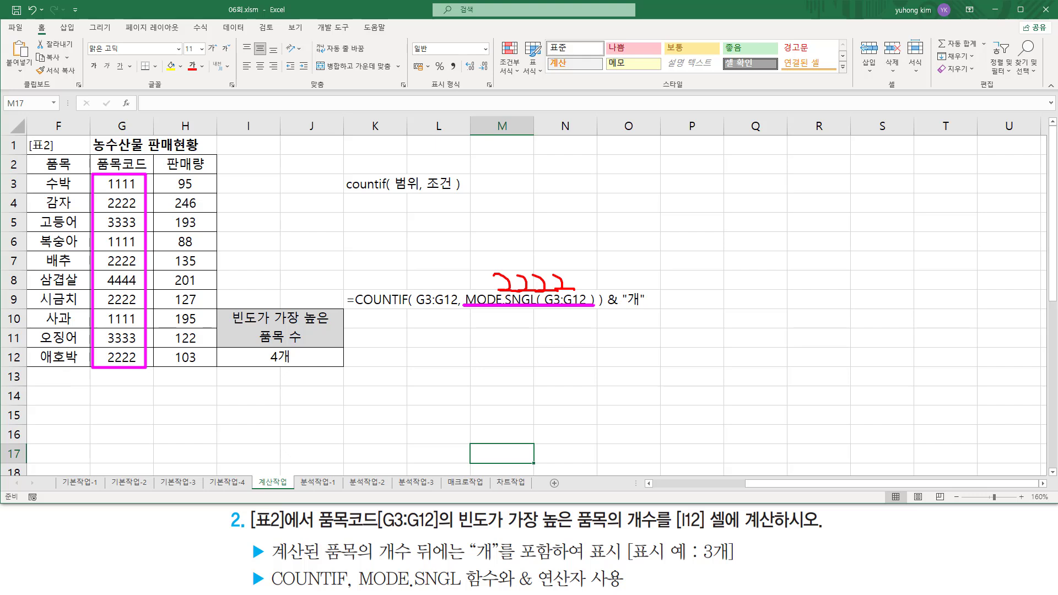
Check the COUNTIF range in the K9 text against G3:G12, marking each occurrence of the most frequent 품목코드
mouse_move(415, 286)
mouse_down()
mouse_move(429, 308)
mouse_move(458, 312)
mouse_up()
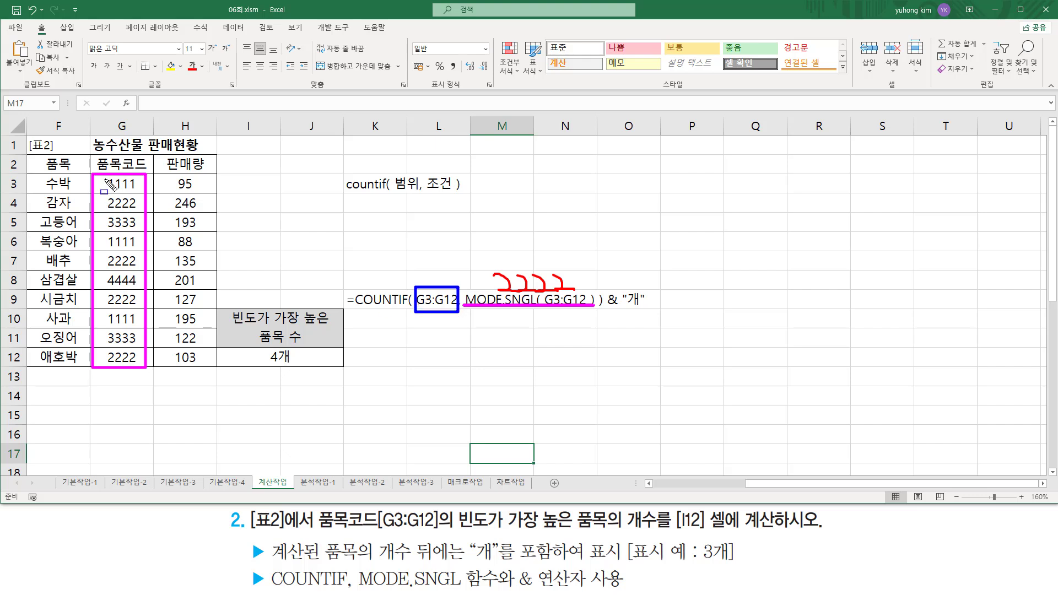
mouse_move(106, 184)
mouse_down()
mouse_move(105, 339)
mouse_move(140, 182)
mouse_move(145, 367)
mouse_up()
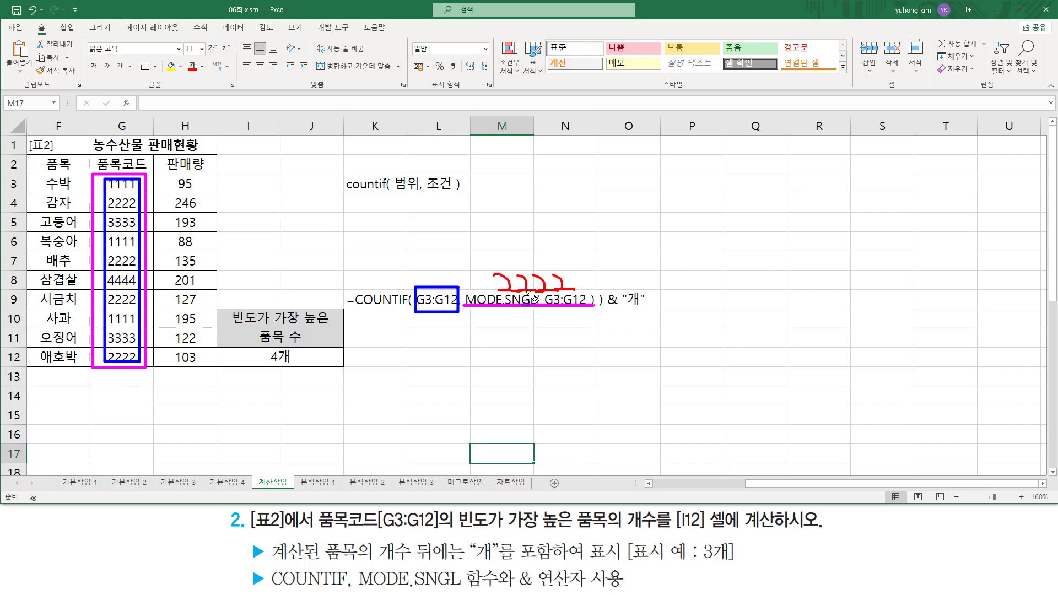
drag(492, 293, 576, 293)
drag(124, 241, 134, 239)
drag(95, 198, 107, 193)
drag(97, 256, 108, 254)
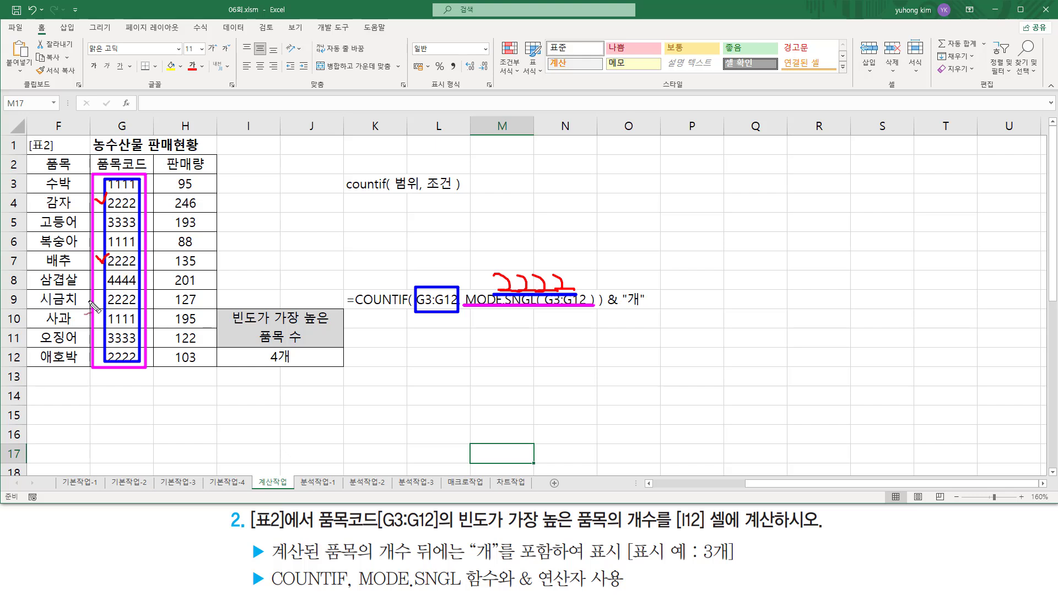
drag(91, 297, 99, 303)
drag(99, 303, 110, 292)
drag(95, 354, 106, 348)
drag(349, 304, 398, 308)
key(Escape)
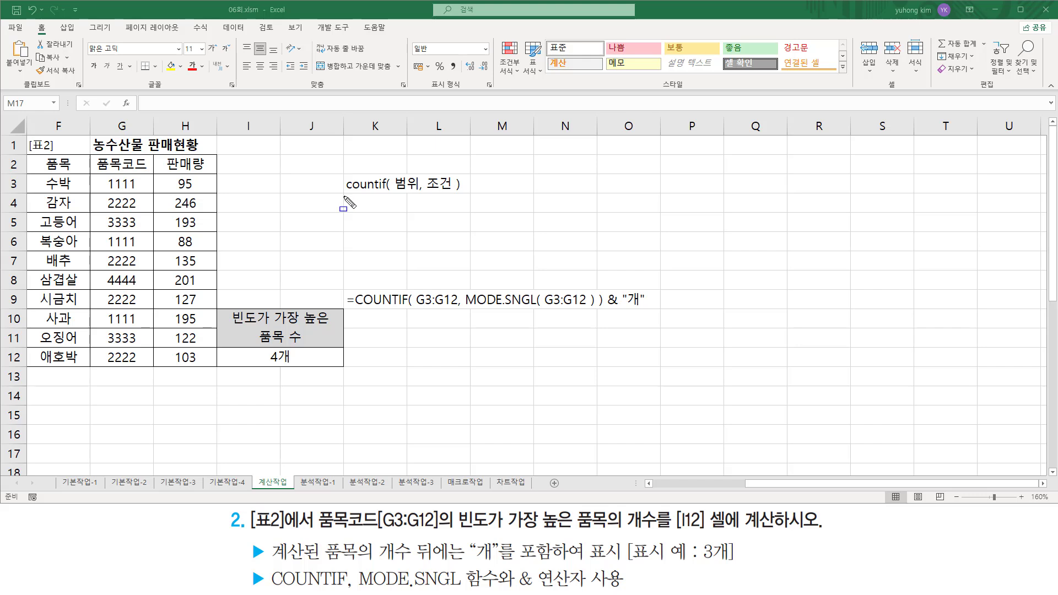
Copy the countif syntax note from K3 into K4 and K5
drag(343, 195, 462, 195)
key(Escape)
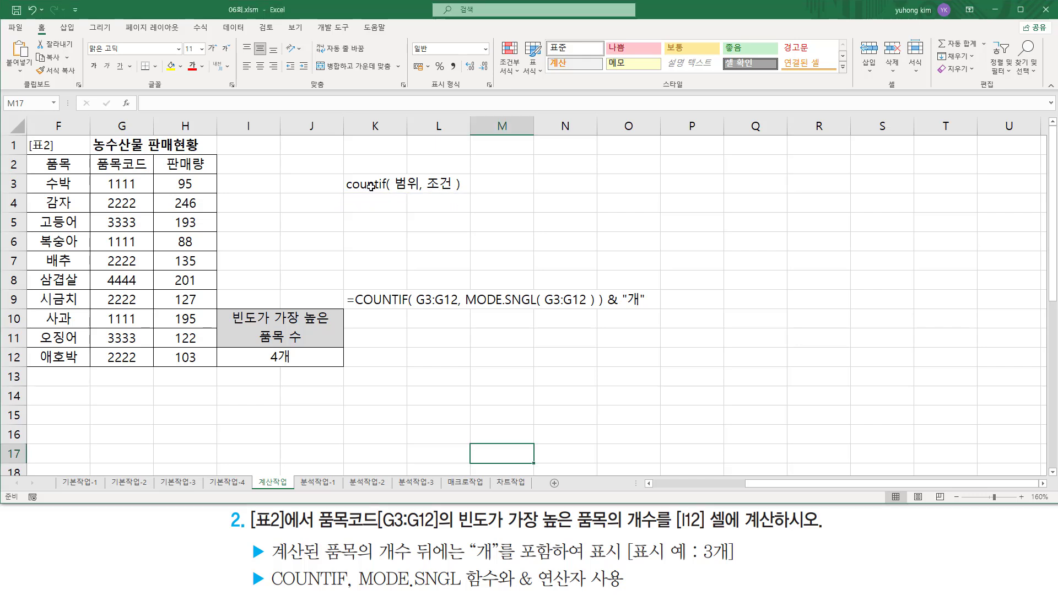
click(366, 186)
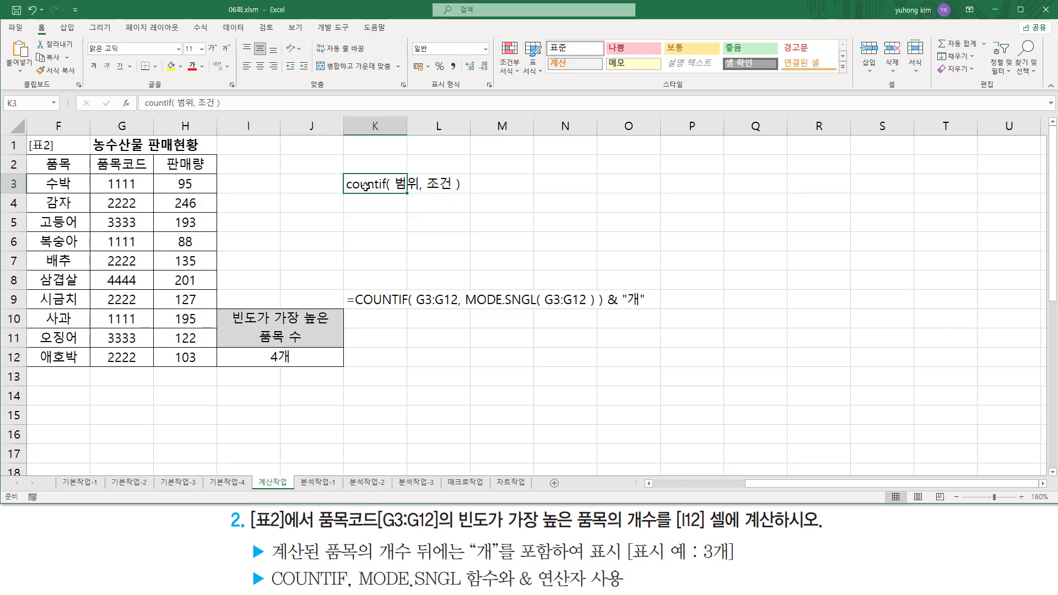
key(ctrl+c)
click(389, 203)
key(ctrl+v)
click(382, 215)
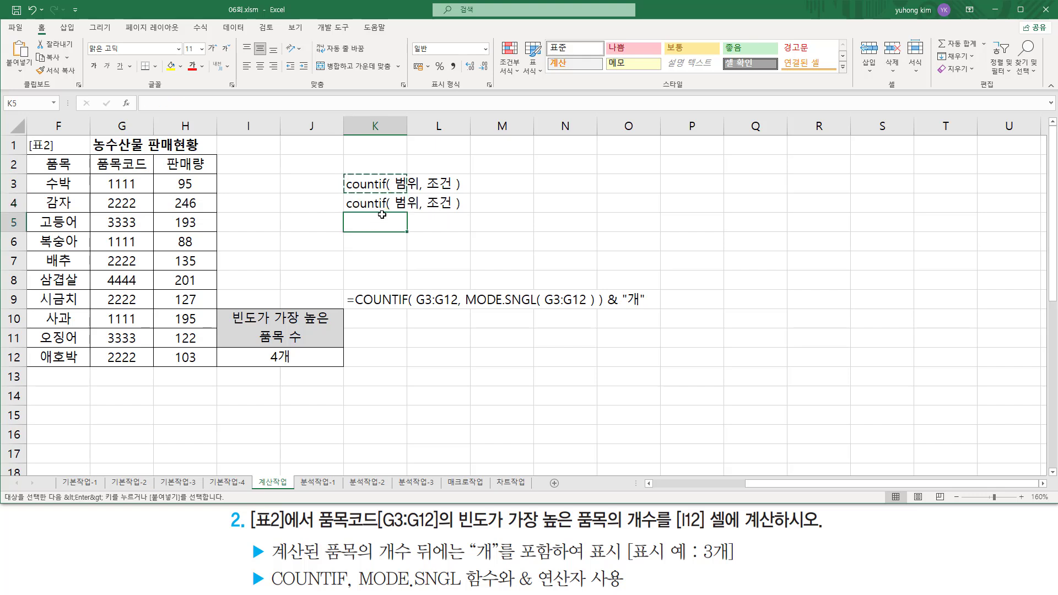
key(ctrl+v)
Change the function name in K4's syntax note to sumif, keeping the 범위 and 조건 arguments
double_click(373, 203)
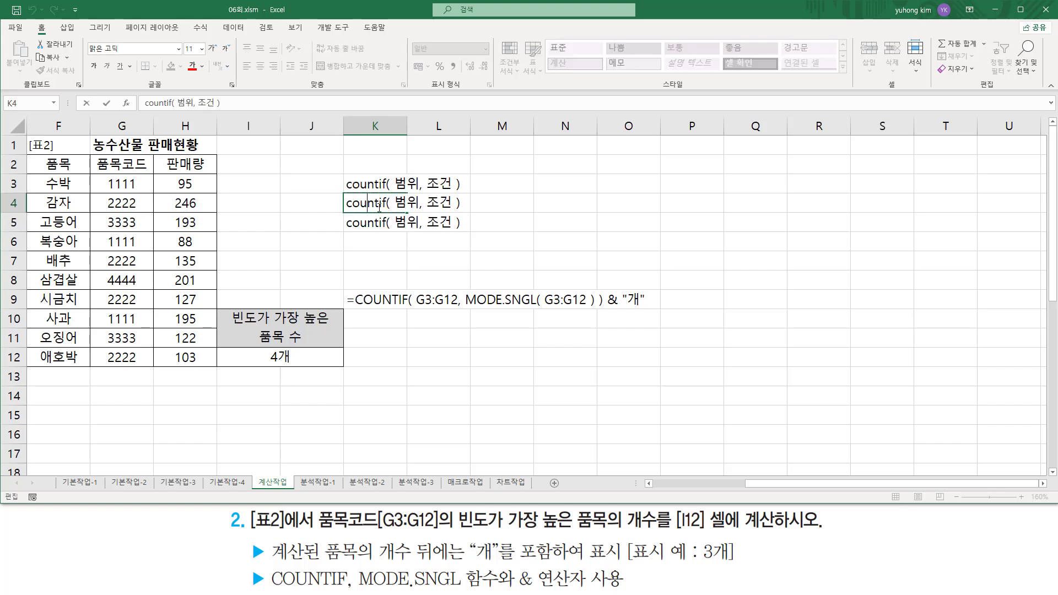
drag(379, 207, 295, 202)
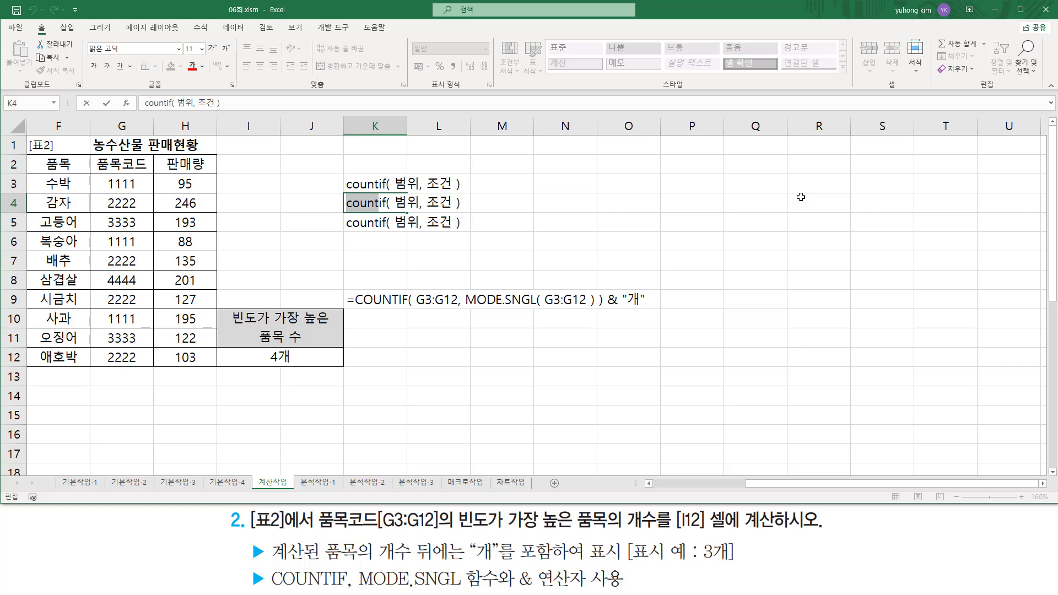
text(sumn)
key(BackSpace)
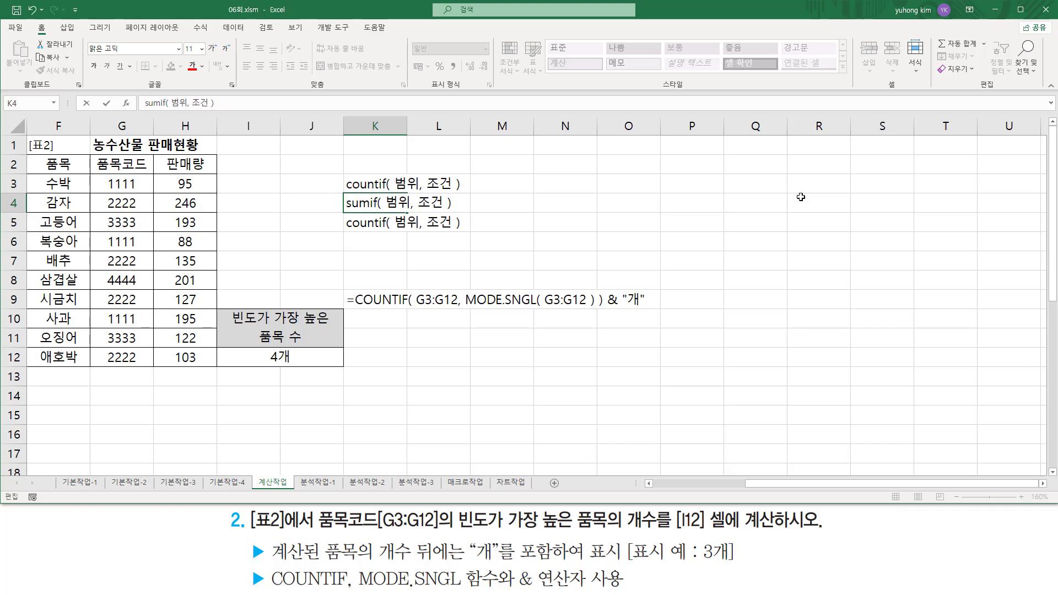
key(Return)
Change the function name in K5's syntax note to averageif, keeping the 범위 and 조건 arguments
key(F2)
key(Delete)
key(Delete)
key(Delete)
key(Delete)
key(Delete)
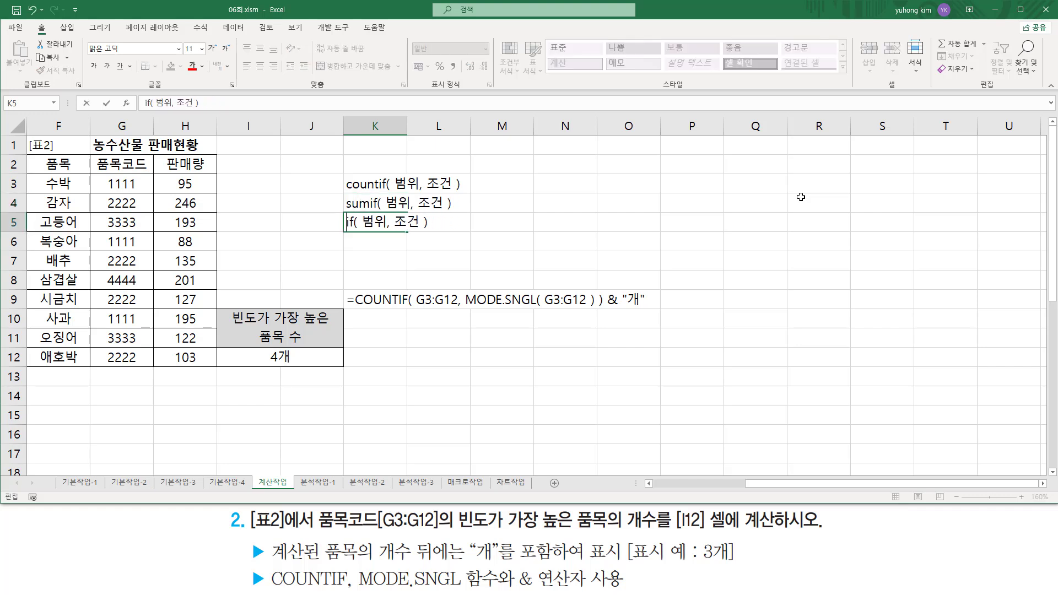
text(average)
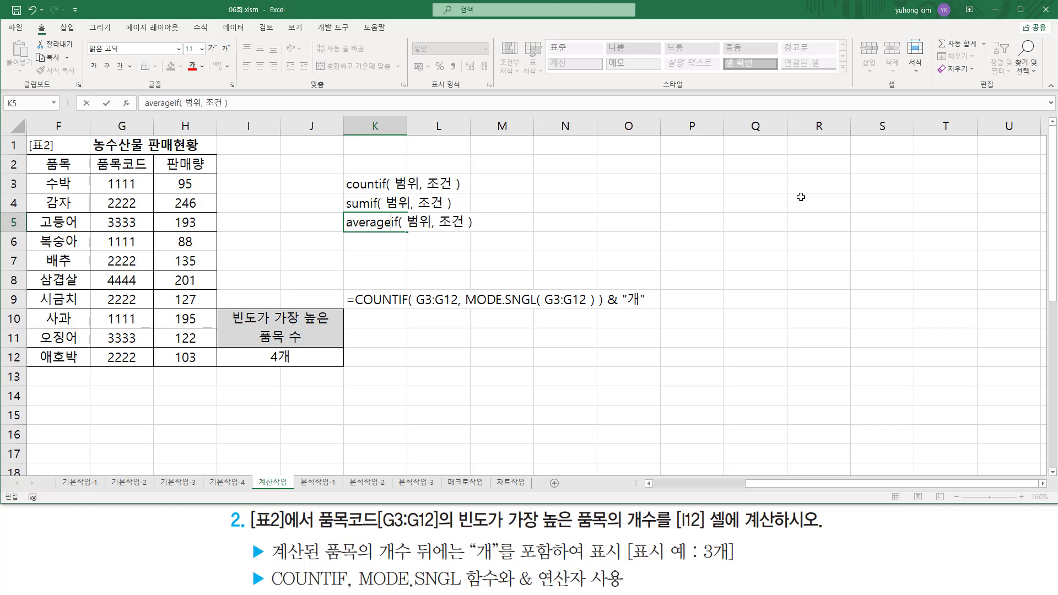
key(Return)
Add 계산범위 as a third argument to K4's note, making it sumif( 범위, 조건, 계산범위 )
key(Up)
key(Up)
key(F2)
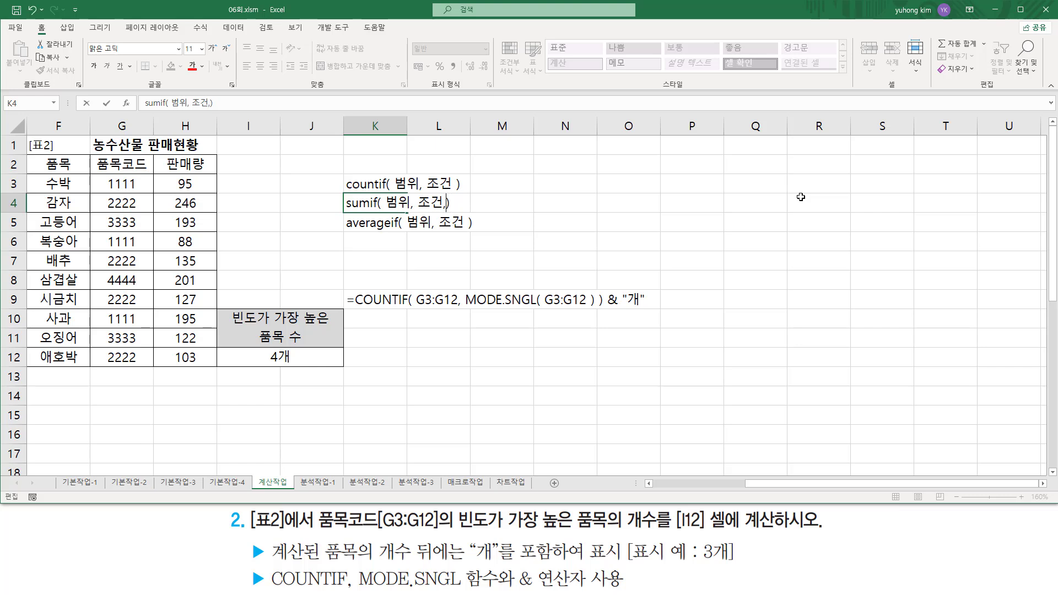
key(BackSpace)
key(BackSpace)
text(ㄱ)
text(산범위)
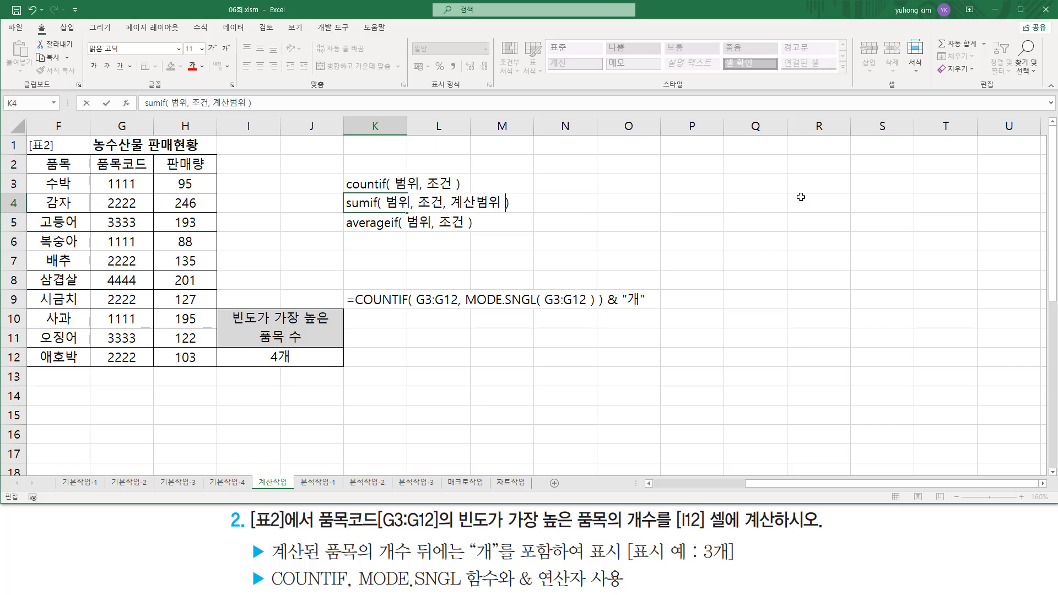
key(Return)
Add 계산범위 as a third argument to K5's note, making it averageif( 범위, 조건, 계산범위 )
key(F2)
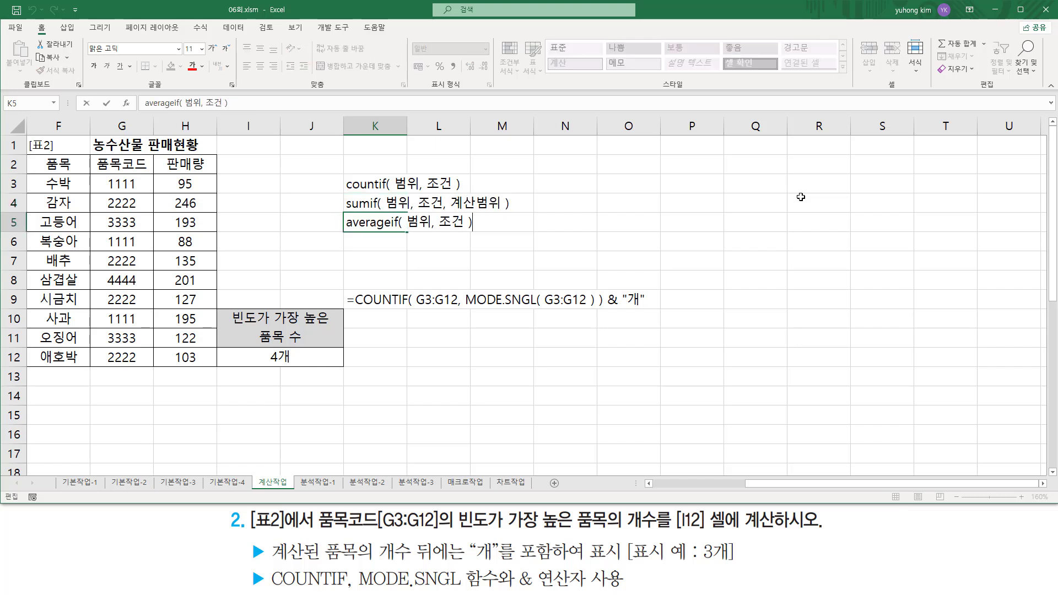
text(, 계산범위)
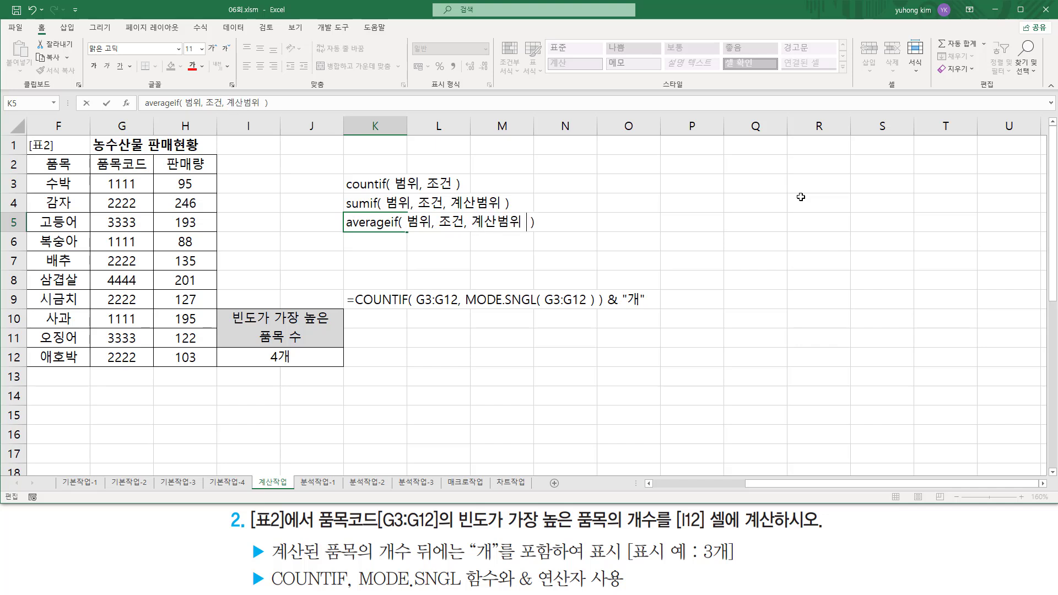
key(Return)
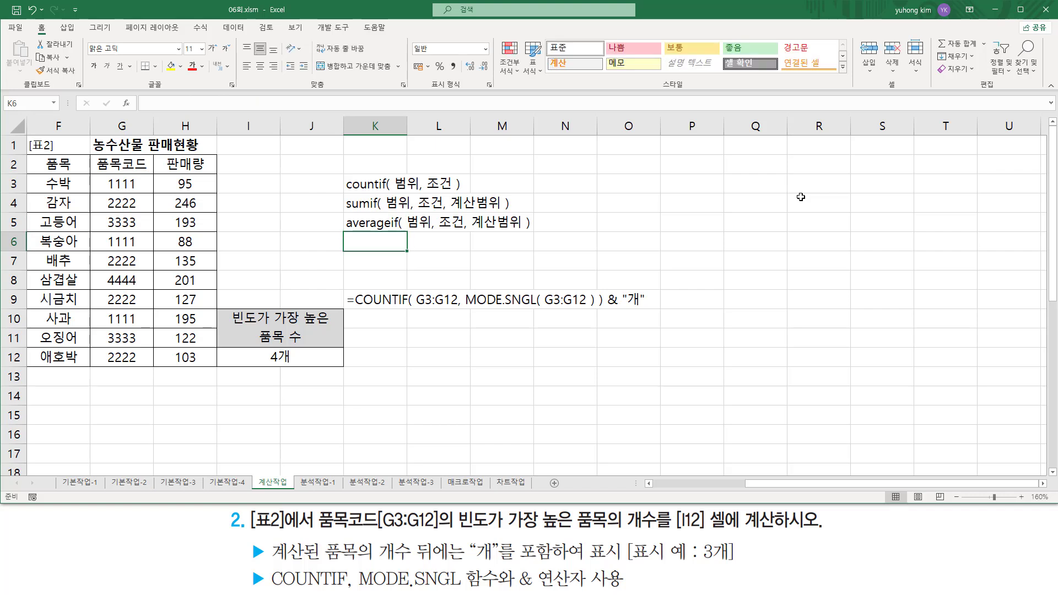
click(683, 250)
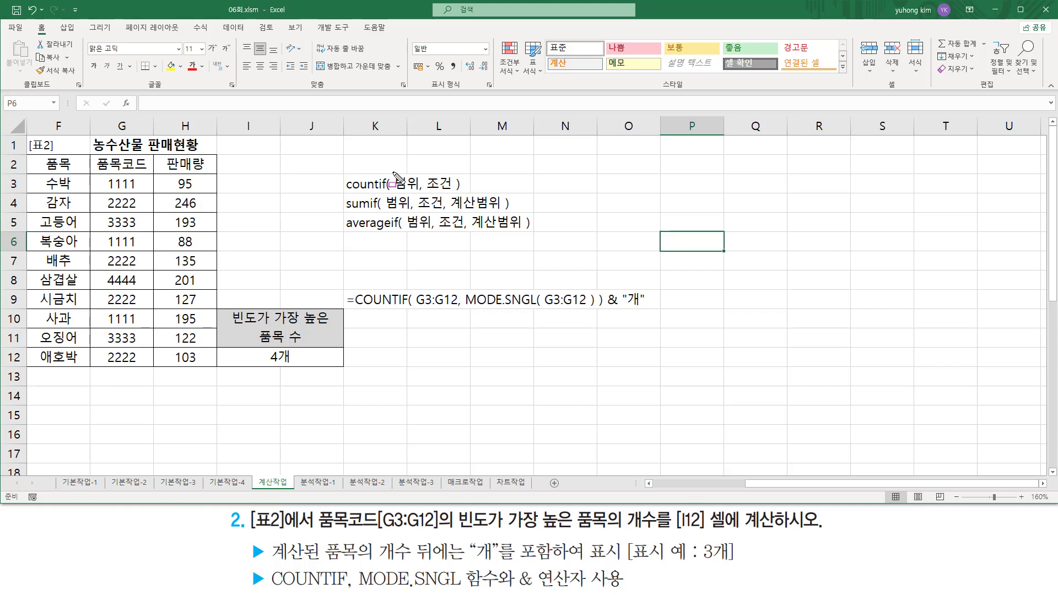
Compare the 범위, 조건 and 계산범위 arguments across the countif, sumif and averageif syntax notes in K3:K5
mouse_move(393, 172)
mouse_down()
mouse_move(417, 193)
mouse_move(453, 191)
mouse_up()
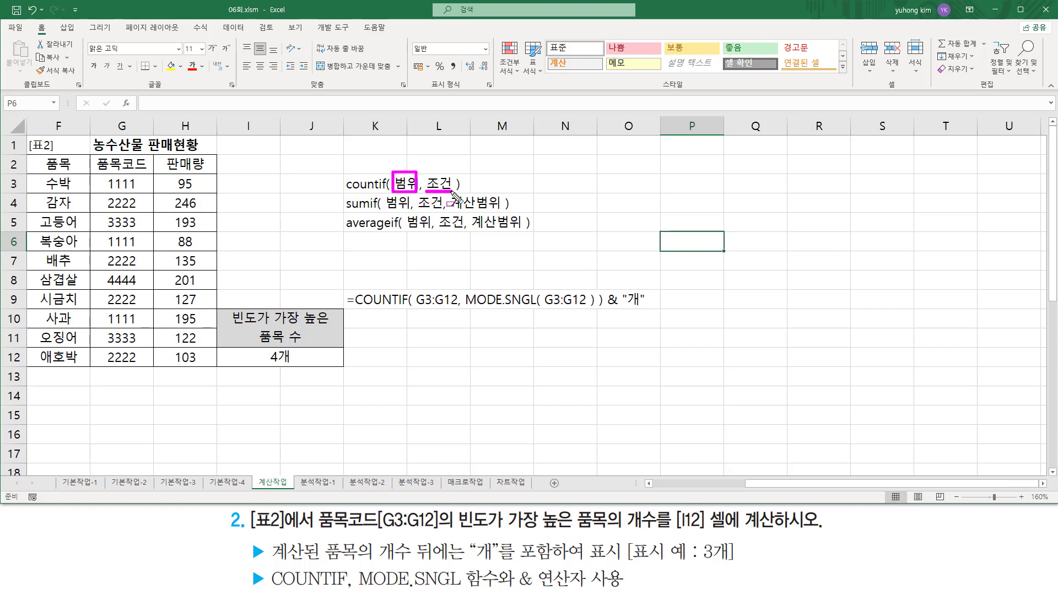
drag(343, 190, 378, 189)
key(Escape)
mouse_move(383, 194)
mouse_down()
mouse_move(427, 231)
mouse_move(435, 208)
mouse_move(464, 228)
mouse_up()
mouse_move(343, 209)
mouse_down()
mouse_move(368, 208)
mouse_move(367, 231)
mouse_move(386, 230)
mouse_up()
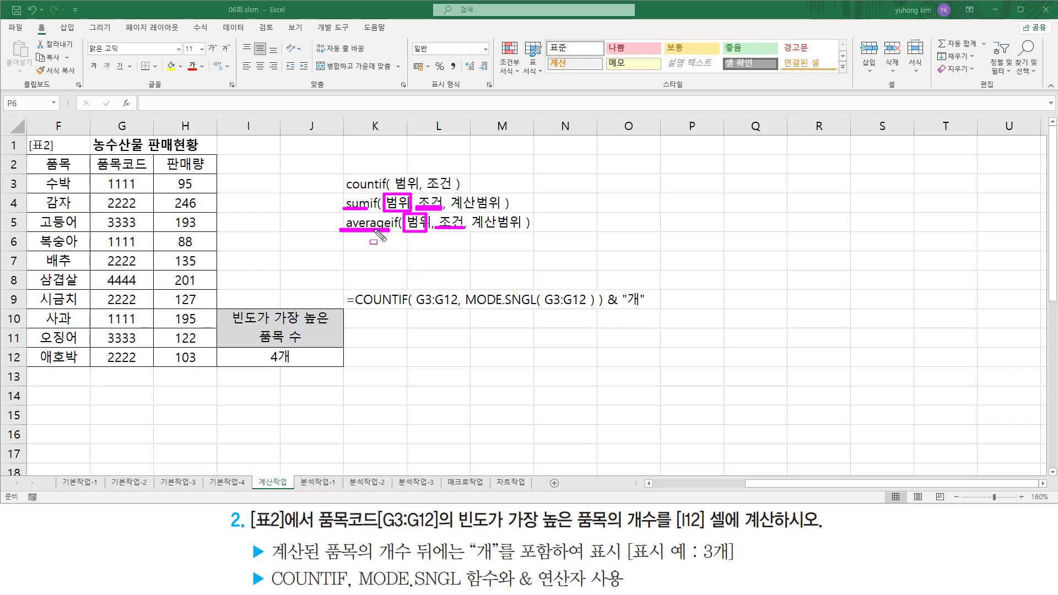
drag(450, 190, 523, 232)
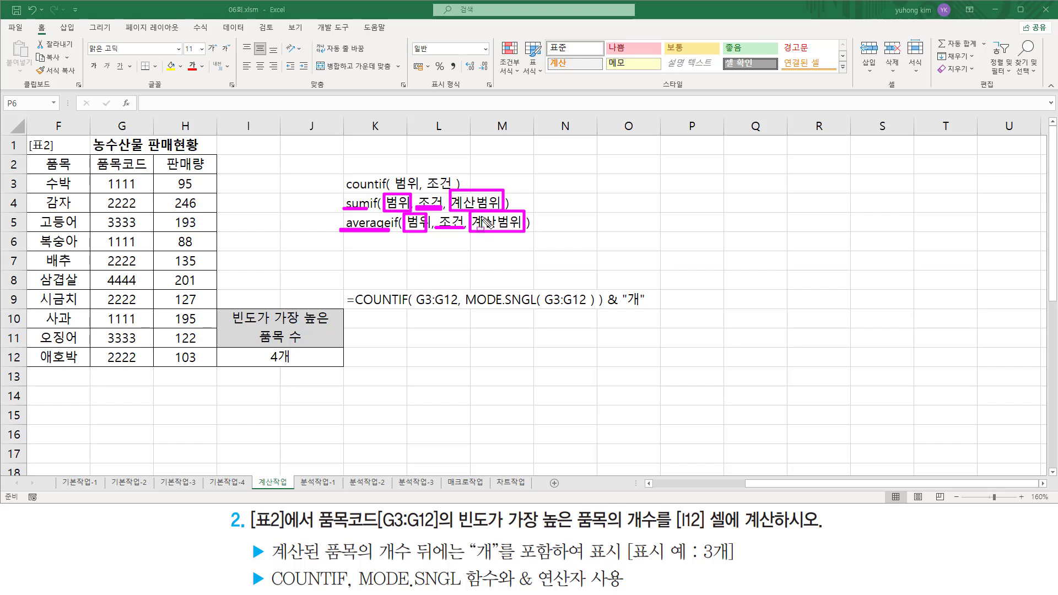
key(Escape)
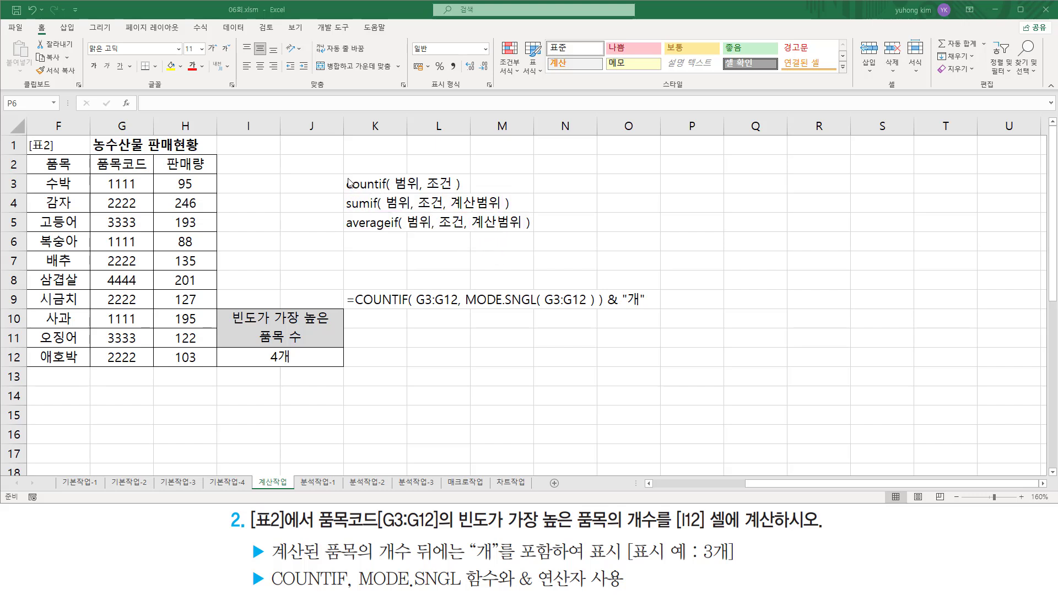
mouse_move(342, 175)
mouse_down()
mouse_move(395, 234)
mouse_move(537, 234)
mouse_up()
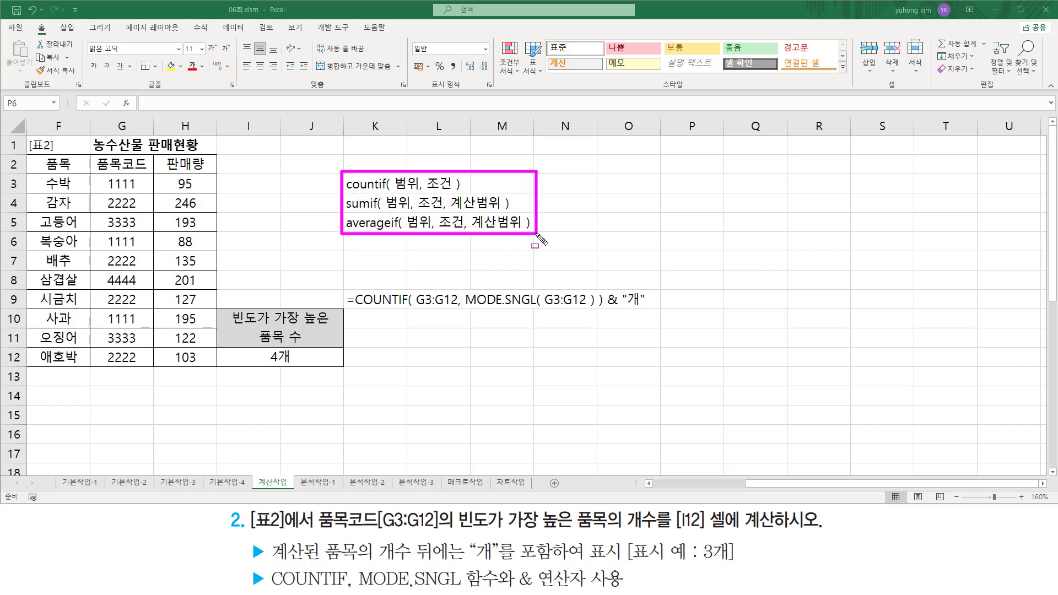
key(Escape)
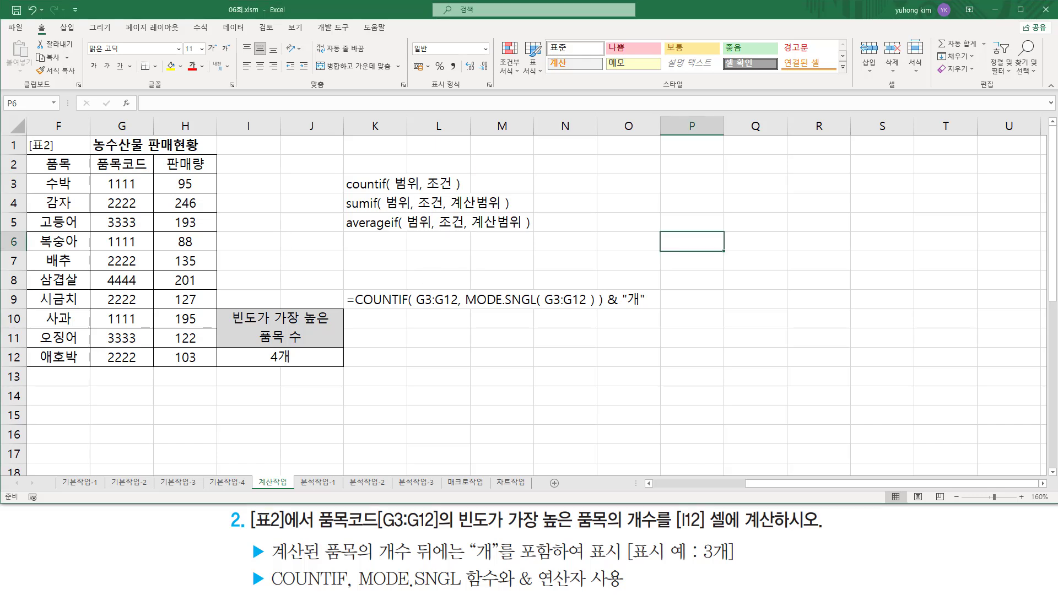
Read task 3 for 표3, examining the fifth digit of each 학번 in A16:A22 and the required MID function
key(ctrl+2)
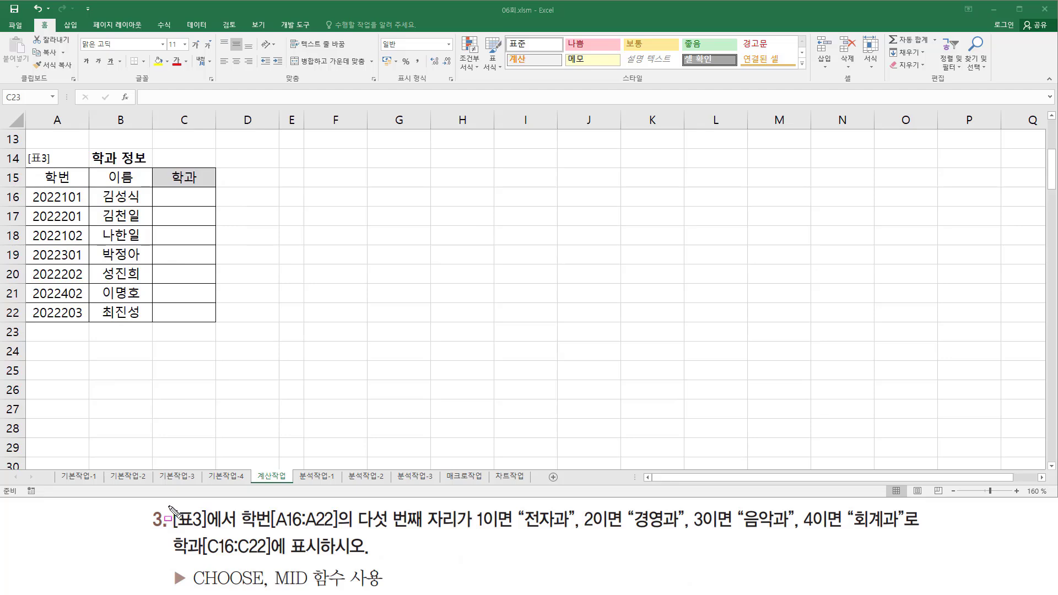
mouse_move(170, 507)
mouse_down()
mouse_move(190, 530)
mouse_move(240, 531)
mouse_up()
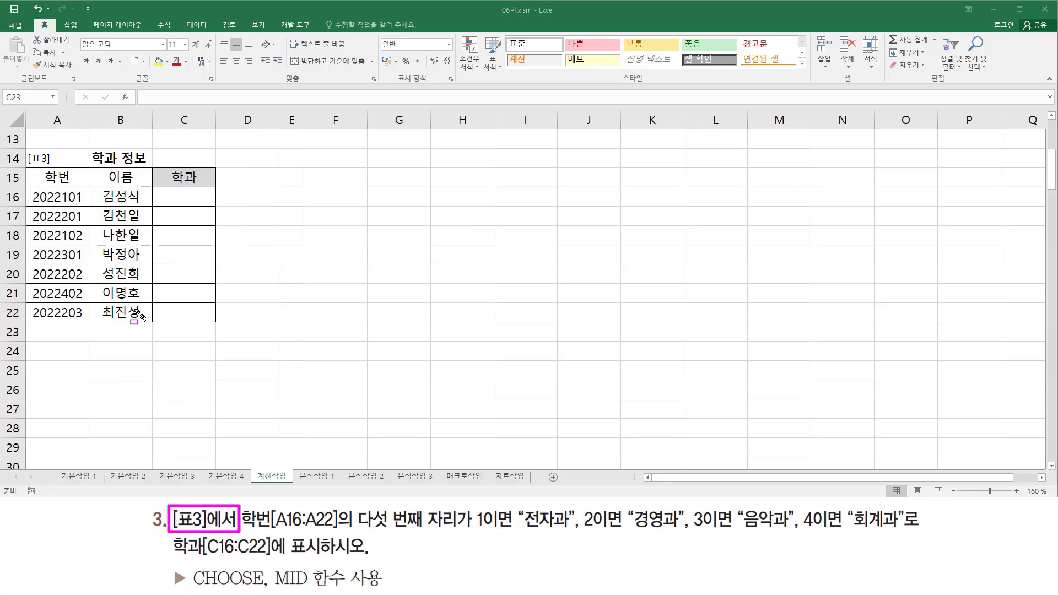
mouse_move(26, 147)
mouse_down()
mouse_move(113, 260)
mouse_move(220, 327)
mouse_up()
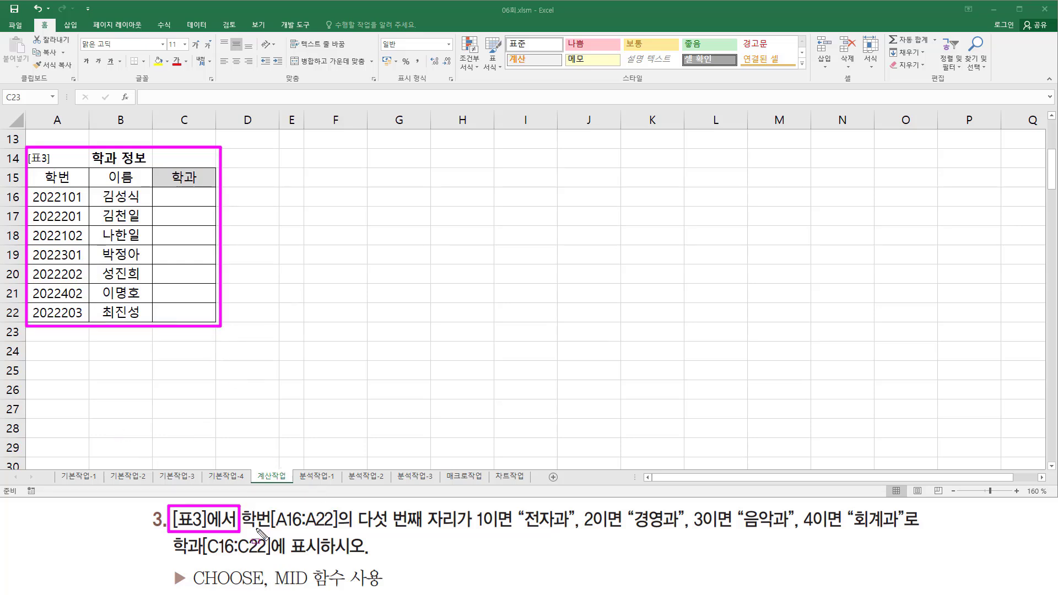
key(Escape)
drag(240, 530, 346, 531)
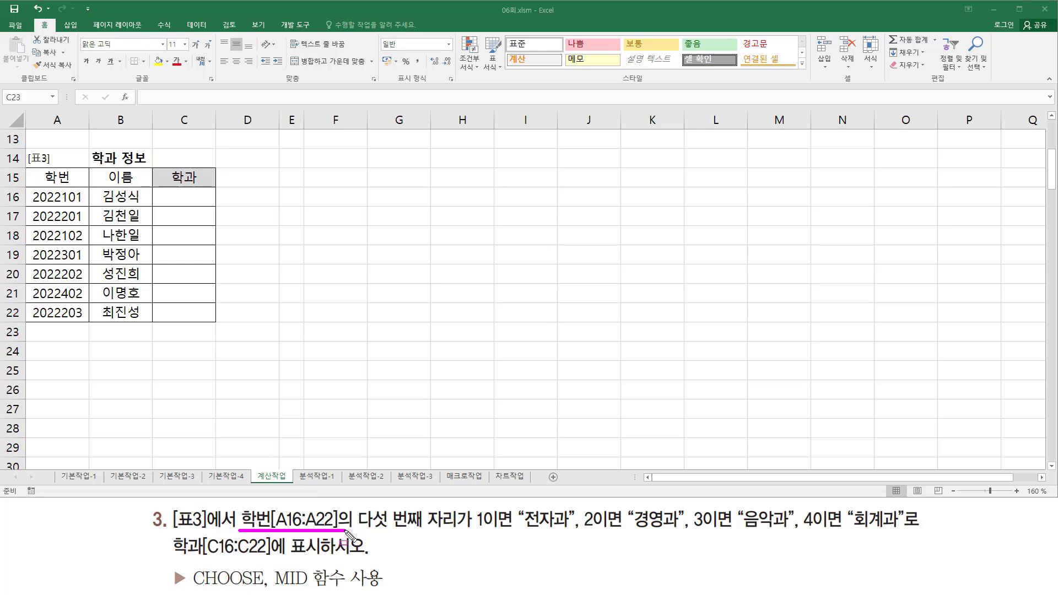
drag(40, 165, 77, 187)
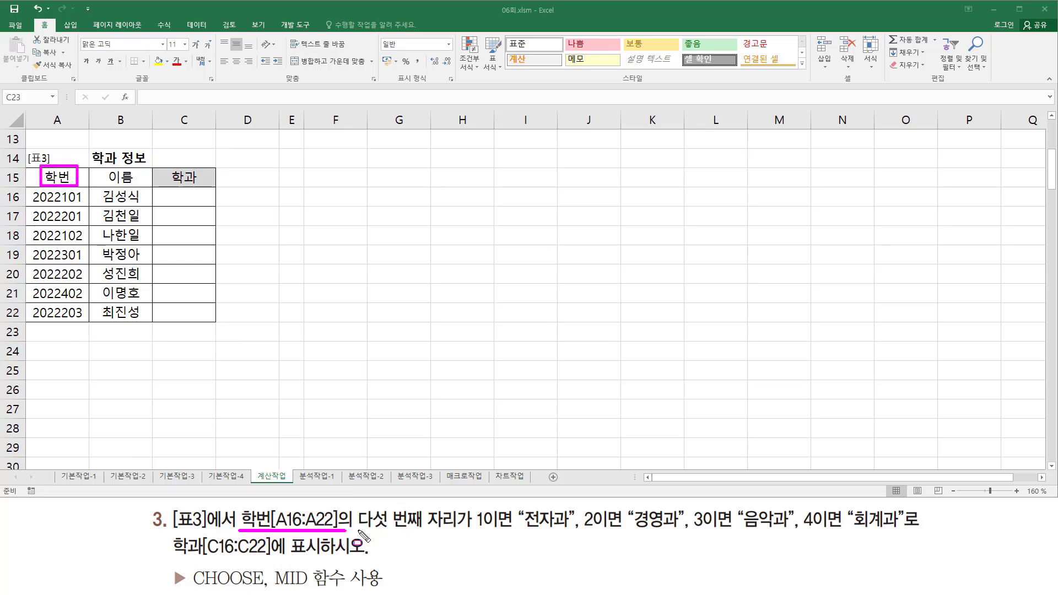
mouse_move(357, 531)
mouse_down()
mouse_move(468, 550)
mouse_move(460, 508)
mouse_up()
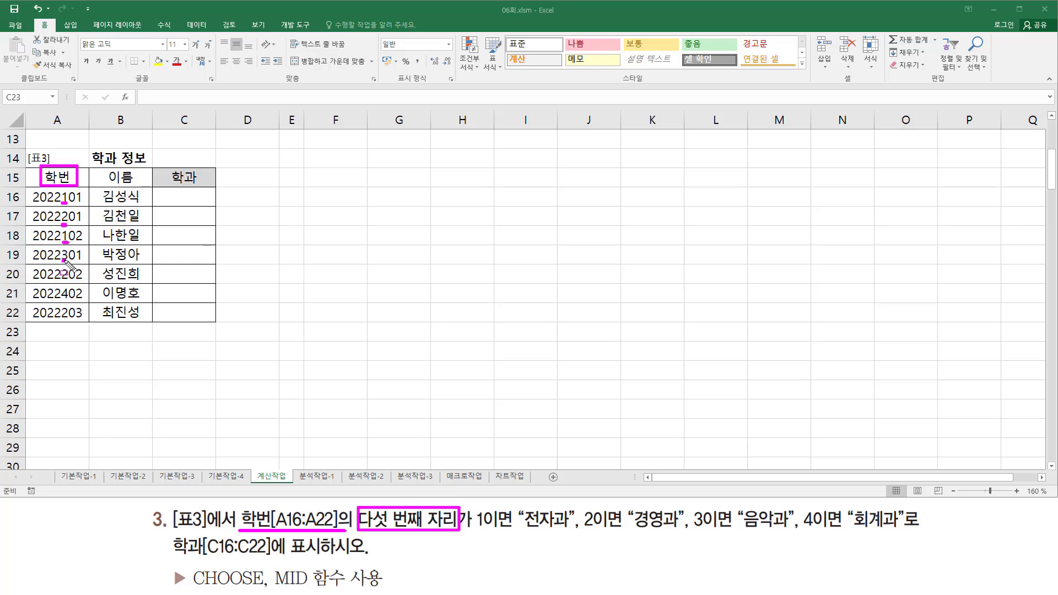
drag(63, 288, 57, 293)
drag(61, 320, 70, 319)
mouse_move(273, 564)
mouse_down()
mouse_move(325, 592)
mouse_move(353, 592)
mouse_up()
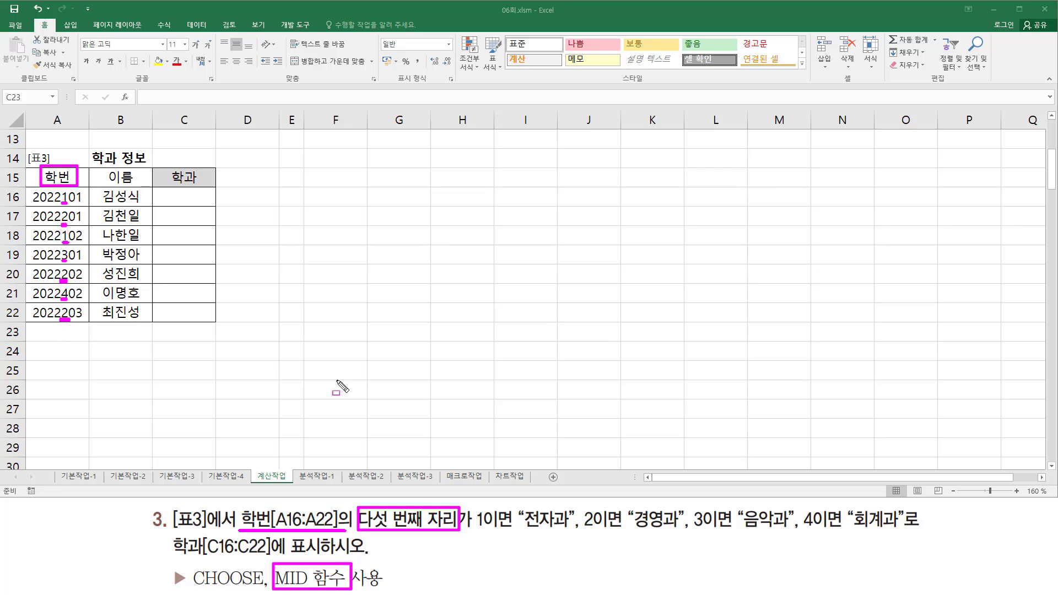
Review the rule mapping digits 1 to 4 to 전자과, 경영과, 음악과 and 회계과, and the target range C16:C22
drag(478, 503, 576, 543)
mouse_move(582, 501)
mouse_down()
mouse_move(631, 547)
mouse_move(683, 548)
mouse_up()
mouse_move(691, 503)
mouse_down()
mouse_move(751, 545)
mouse_move(789, 504)
mouse_move(808, 518)
mouse_move(810, 509)
mouse_move(912, 539)
mouse_up()
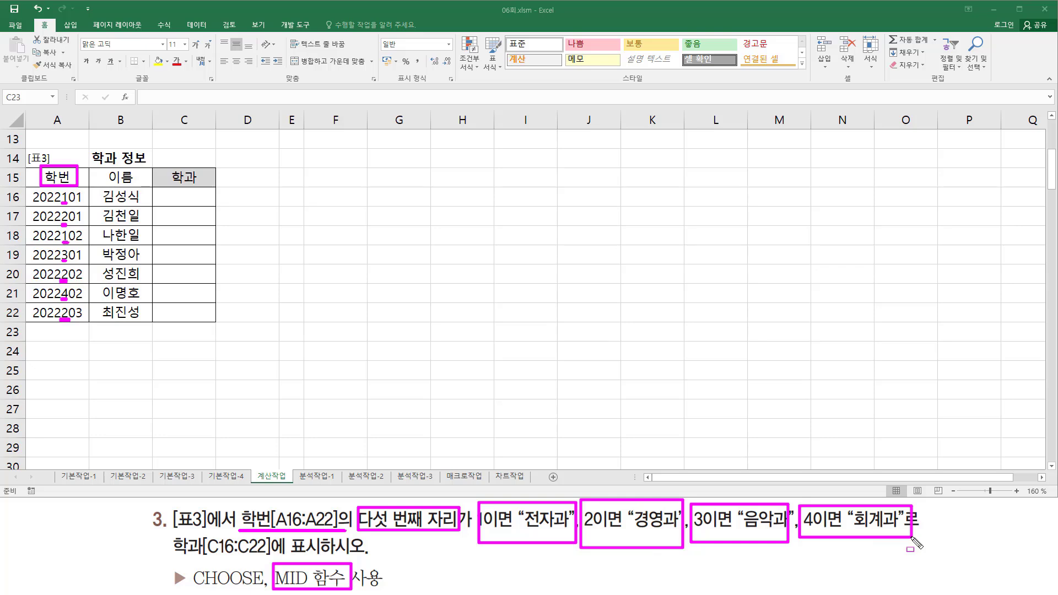
drag(171, 557, 333, 557)
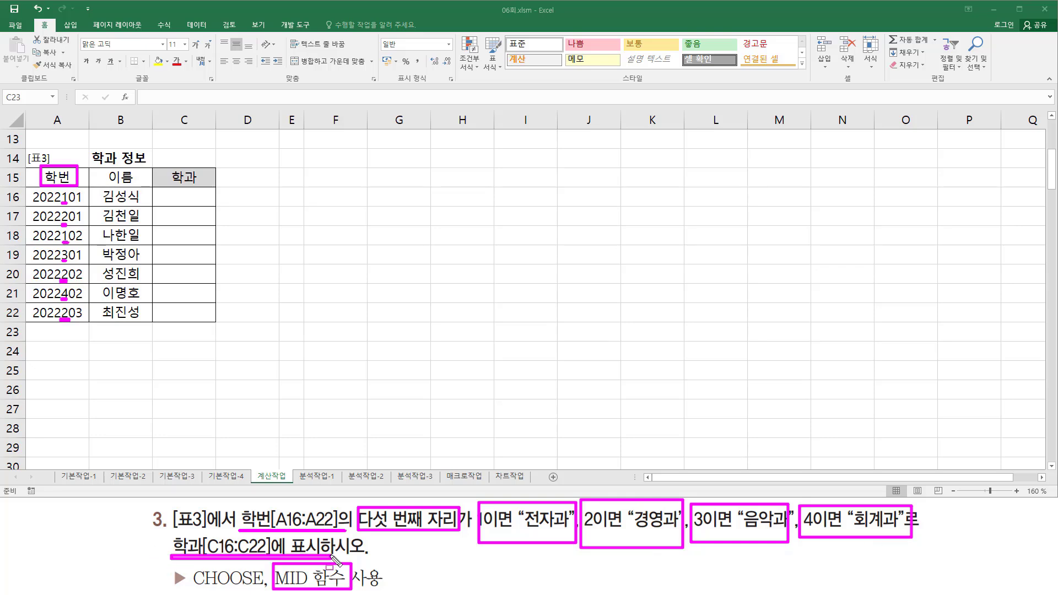
drag(165, 191, 205, 321)
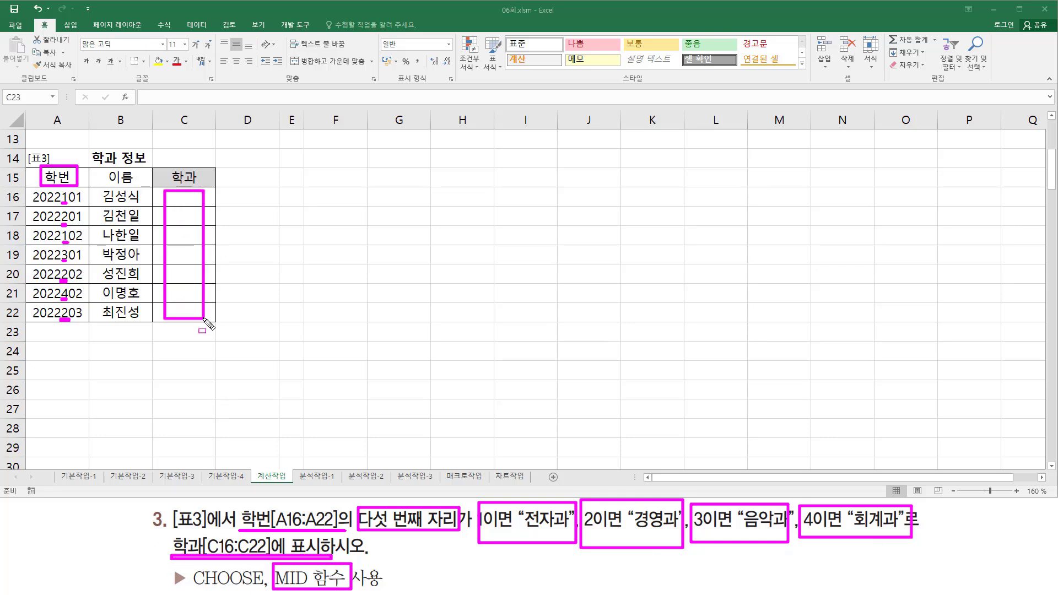
key(Escape)
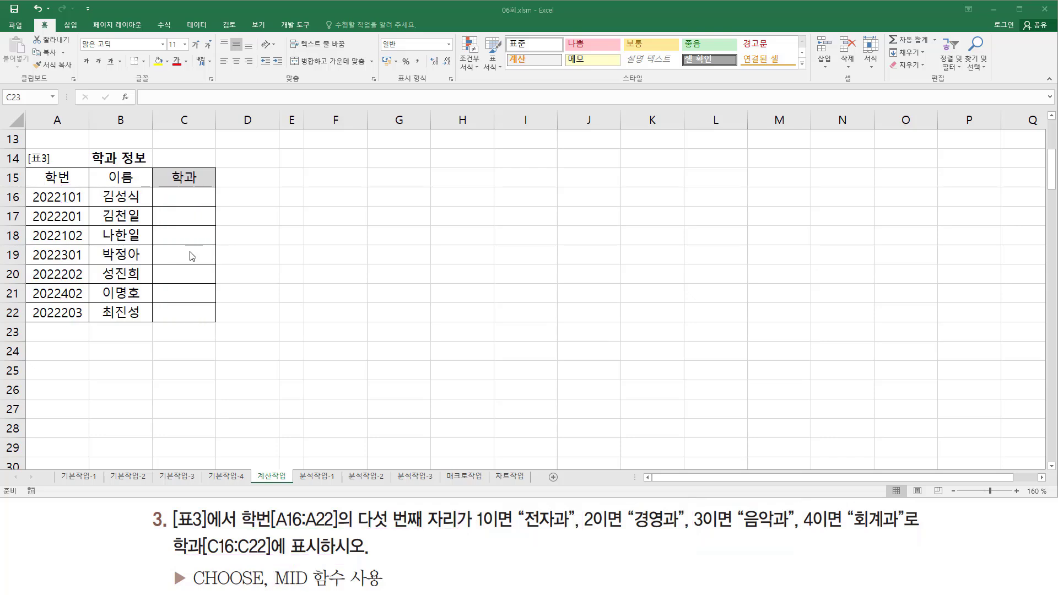
Extract the fifth digit of the 학번 in C16 with =MID( A16, 5, 1 ) and fill the formula down to C22
click(180, 196)
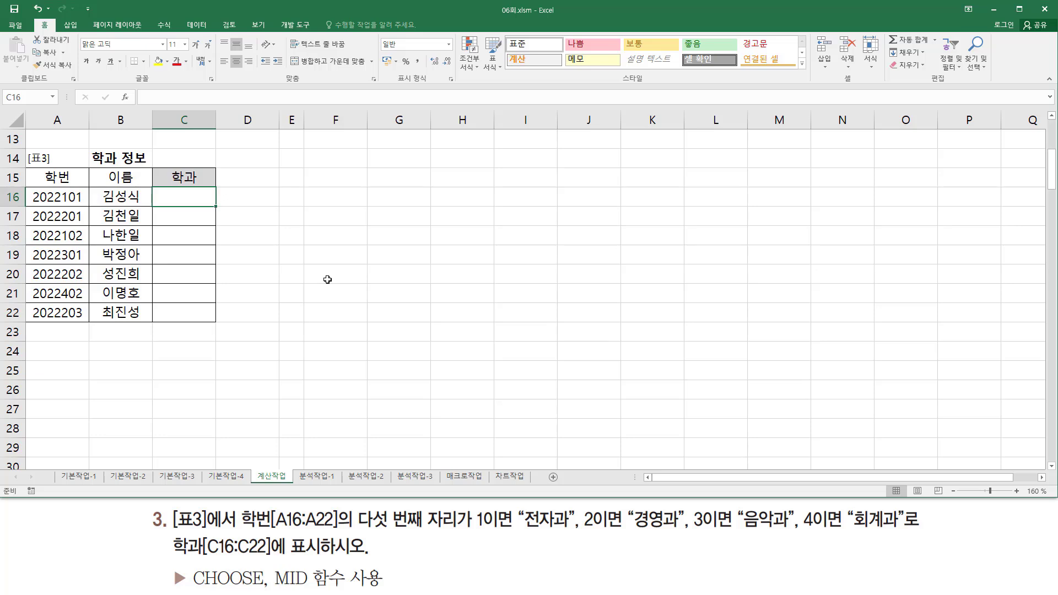
text(ㅡㅑ)
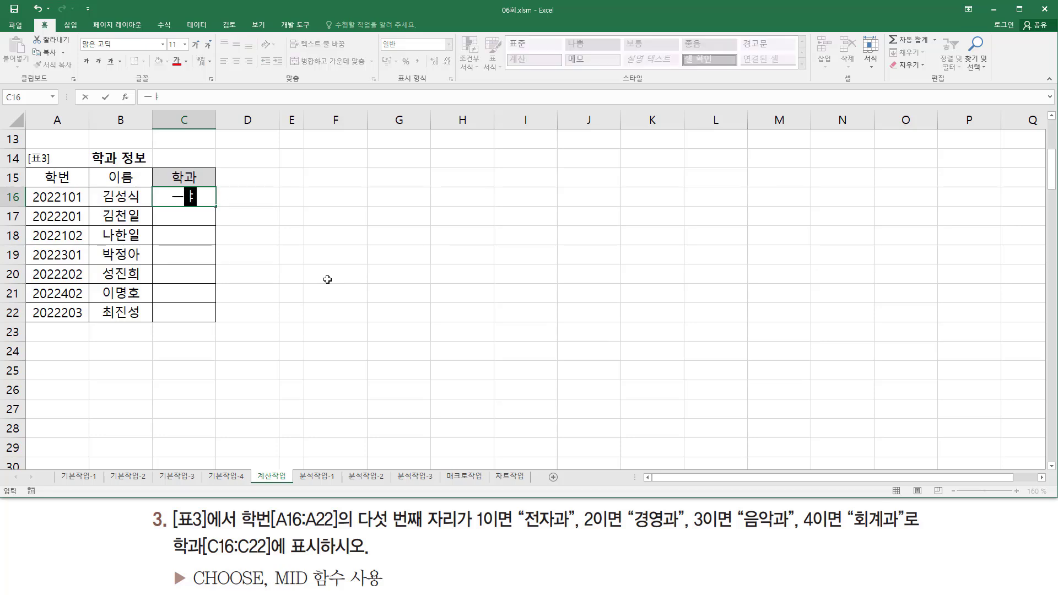
text(=mid*()
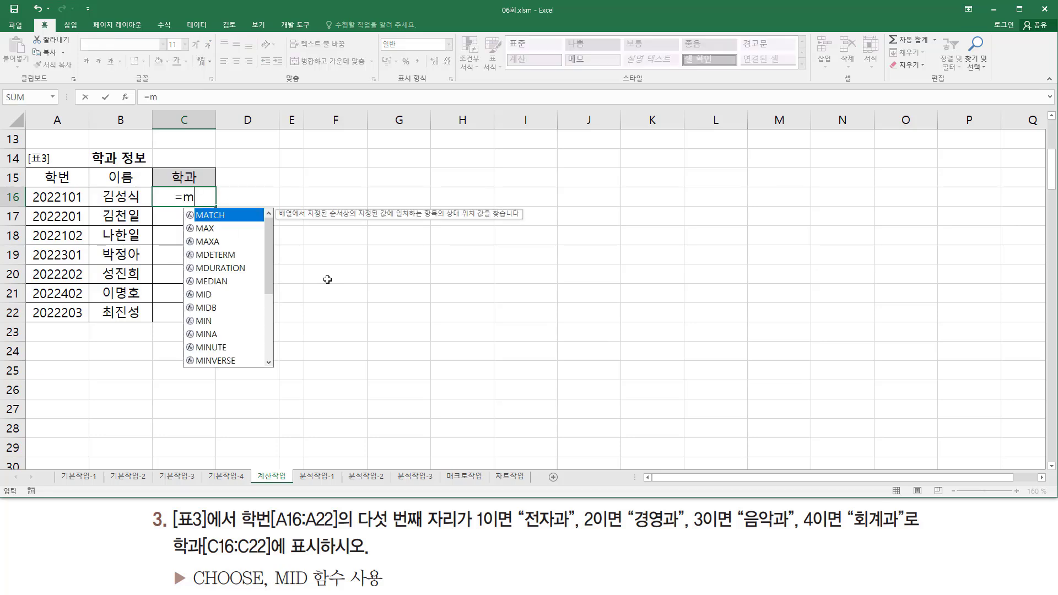
key(BackSpace)
key(BackSpace)
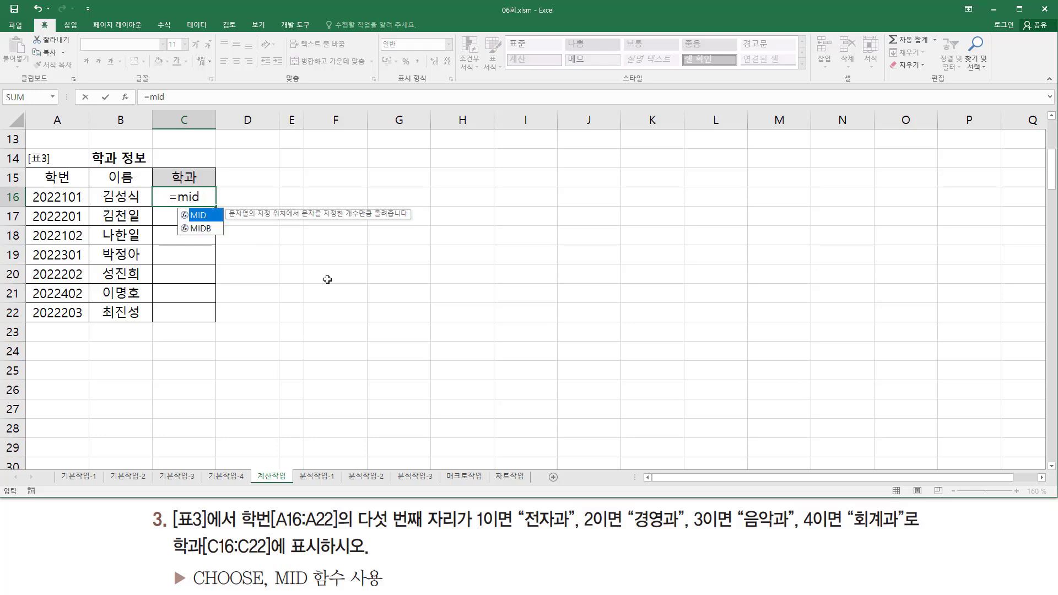
text(()
key(Left)
key(Left)
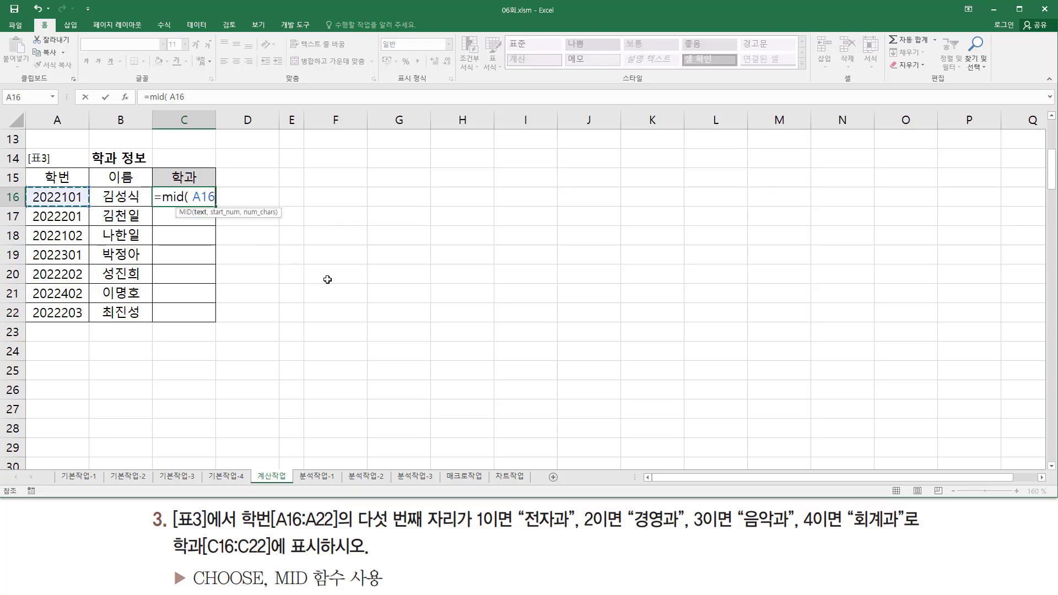
text(,)
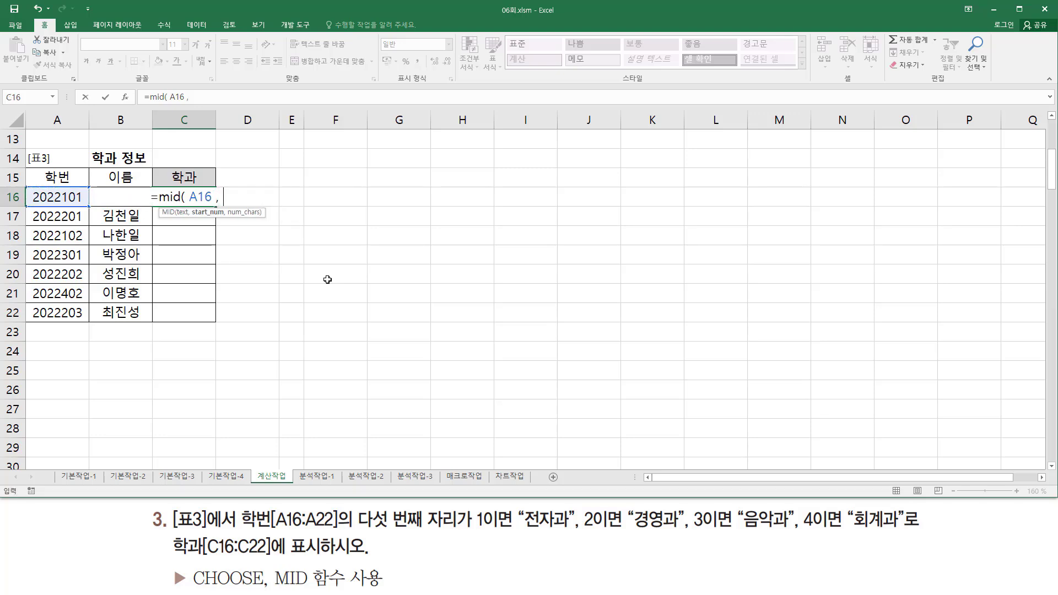
text( 5 ,)
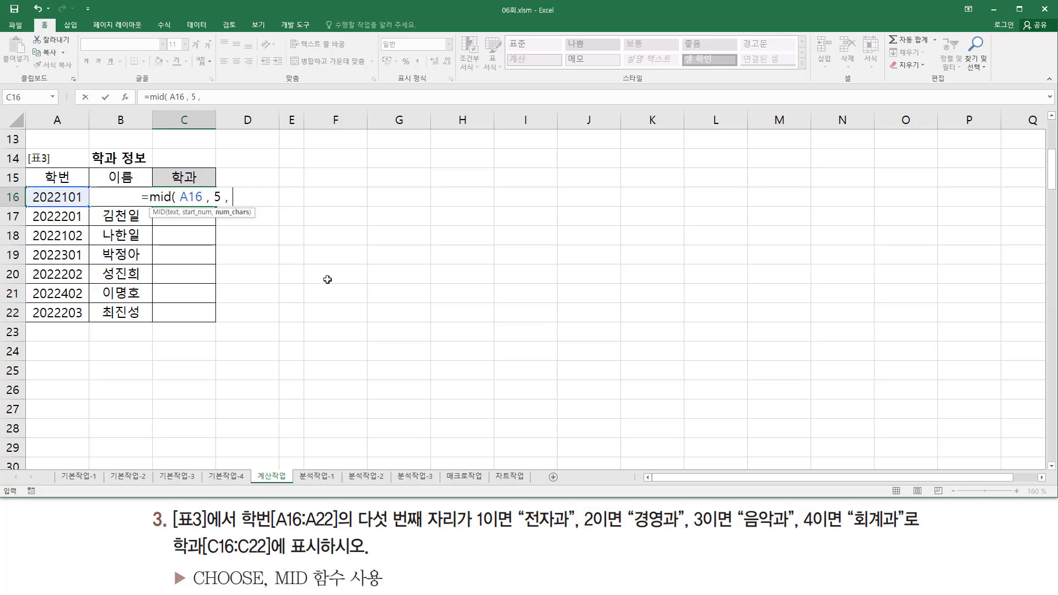
text( 1)
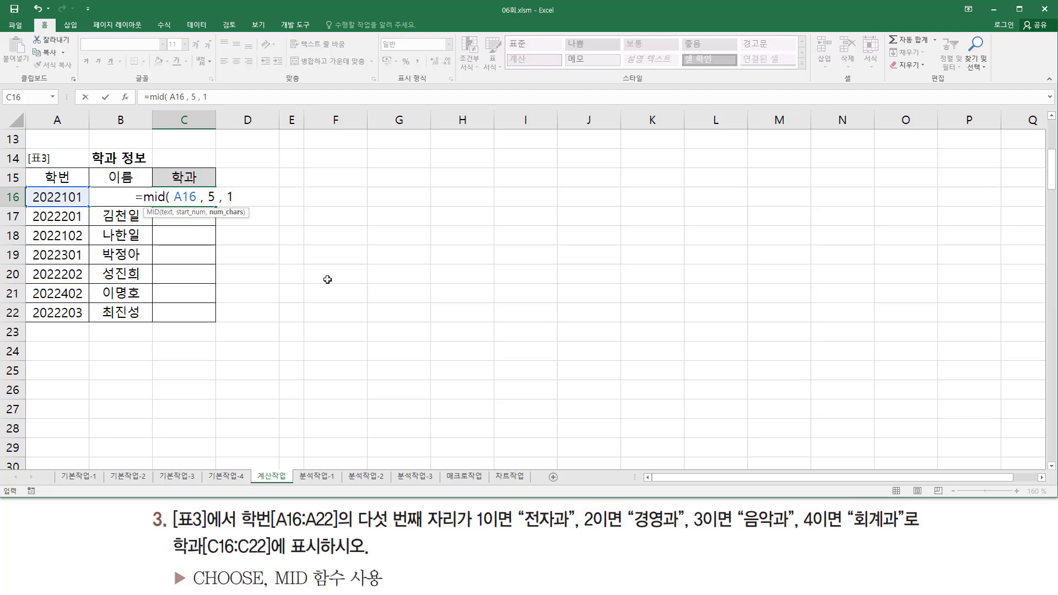
text( ))
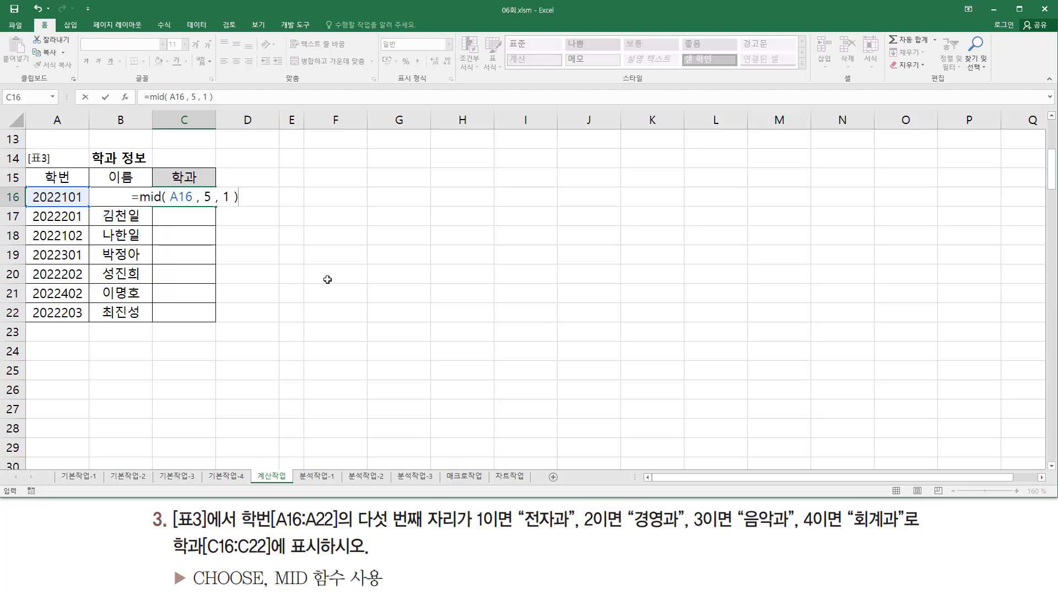
key(Return)
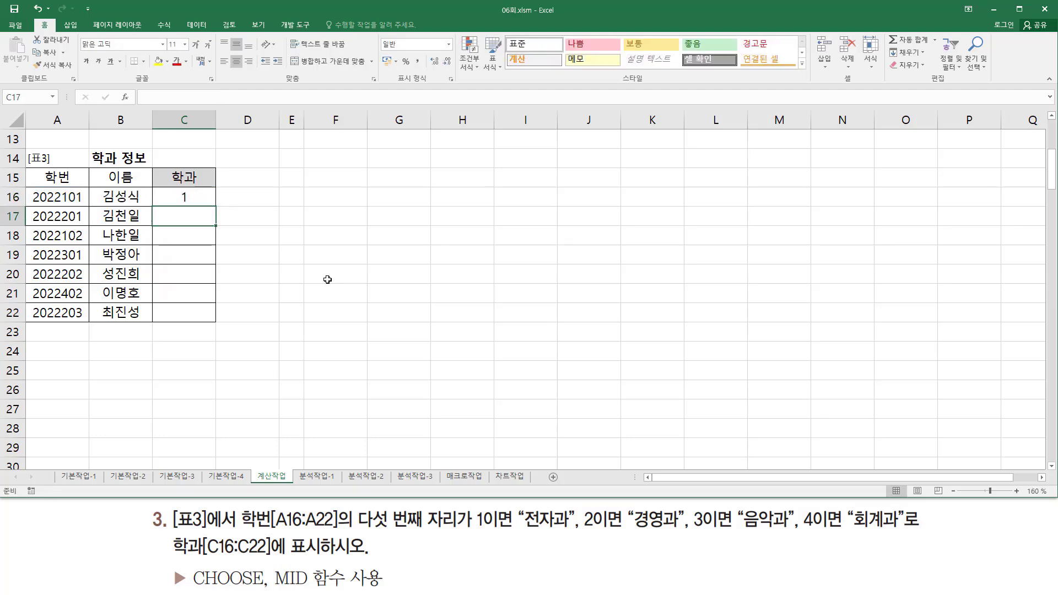
click(196, 199)
drag(217, 207, 217, 329)
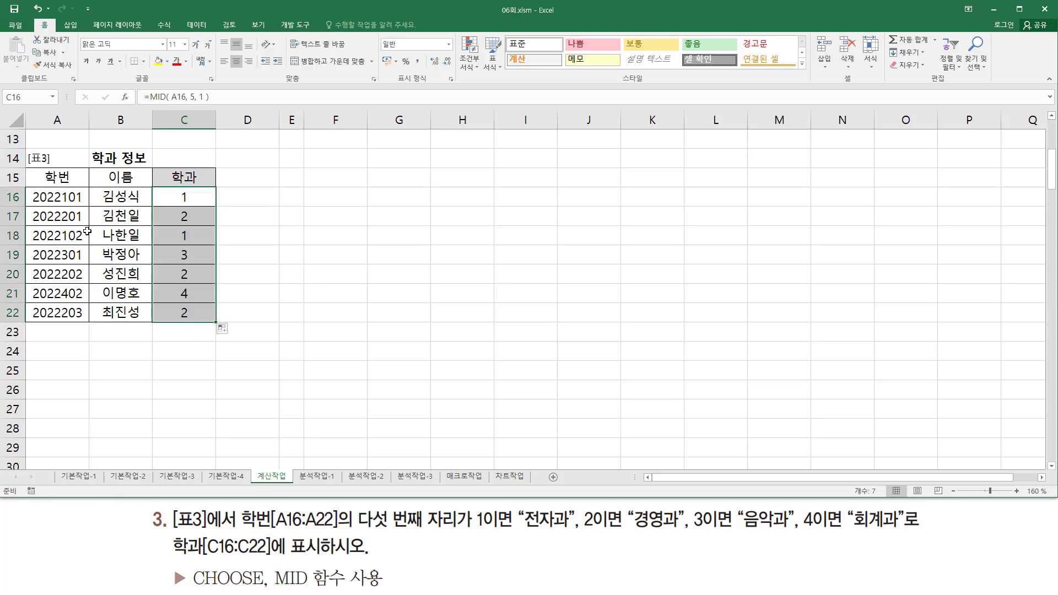
Compare the digits in C16:C22 with the fifth digits of the 학번 column and the task's department rule using CHOOSE
drag(54, 183, 75, 333)
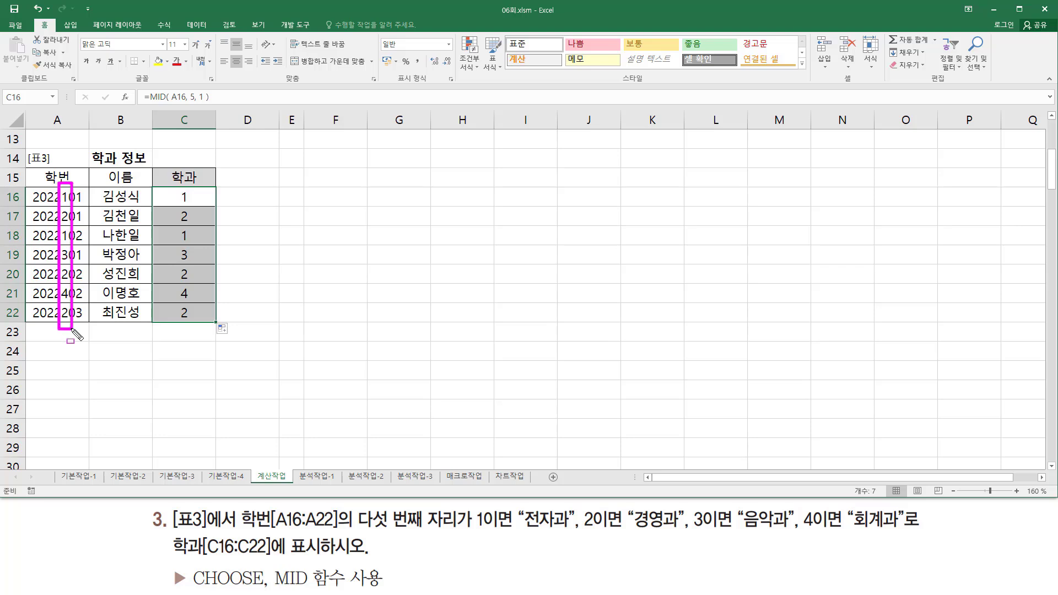
mouse_move(177, 183)
mouse_down()
mouse_move(203, 344)
mouse_move(195, 336)
mouse_up()
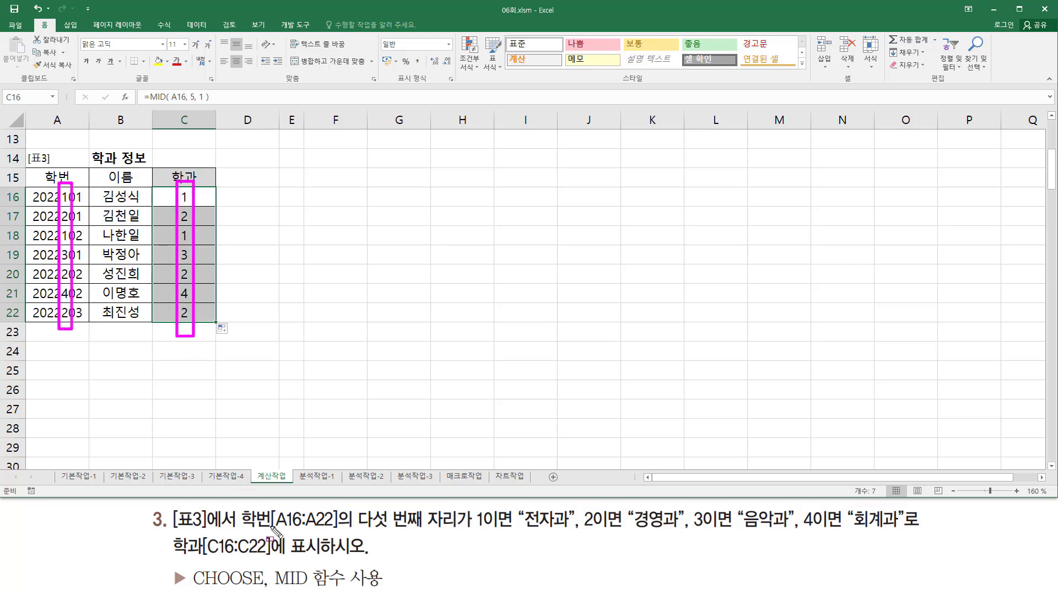
mouse_move(477, 532)
mouse_down()
mouse_move(894, 533)
mouse_move(910, 509)
mouse_up()
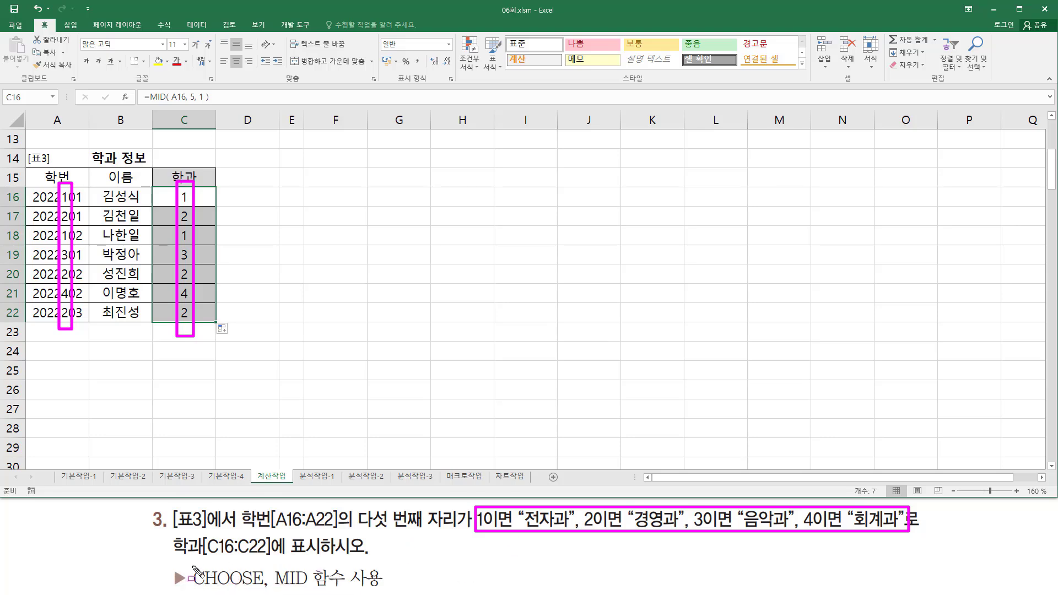
drag(191, 563, 267, 591)
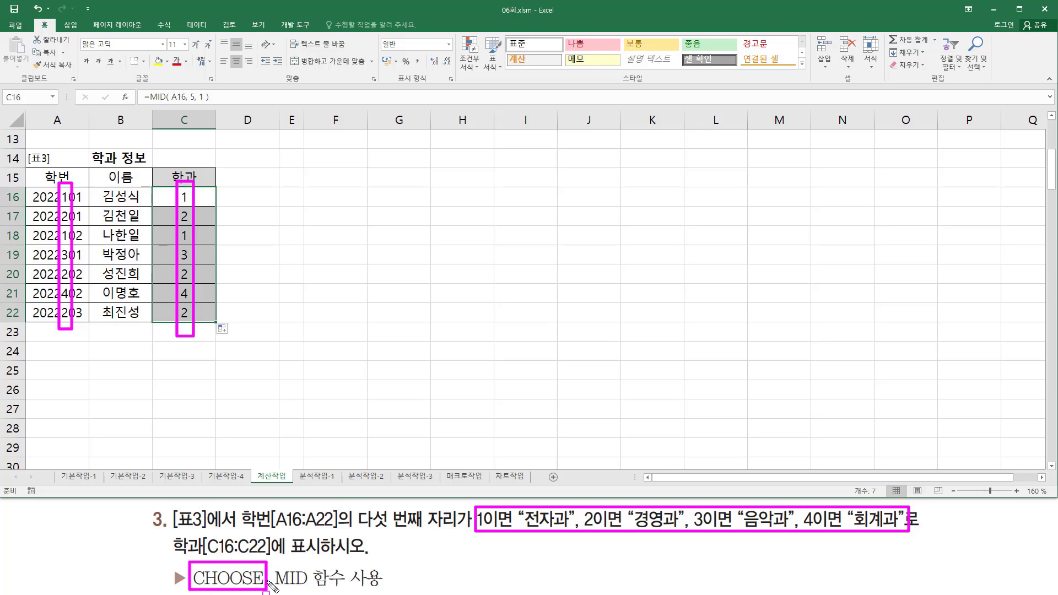
key(Escape)
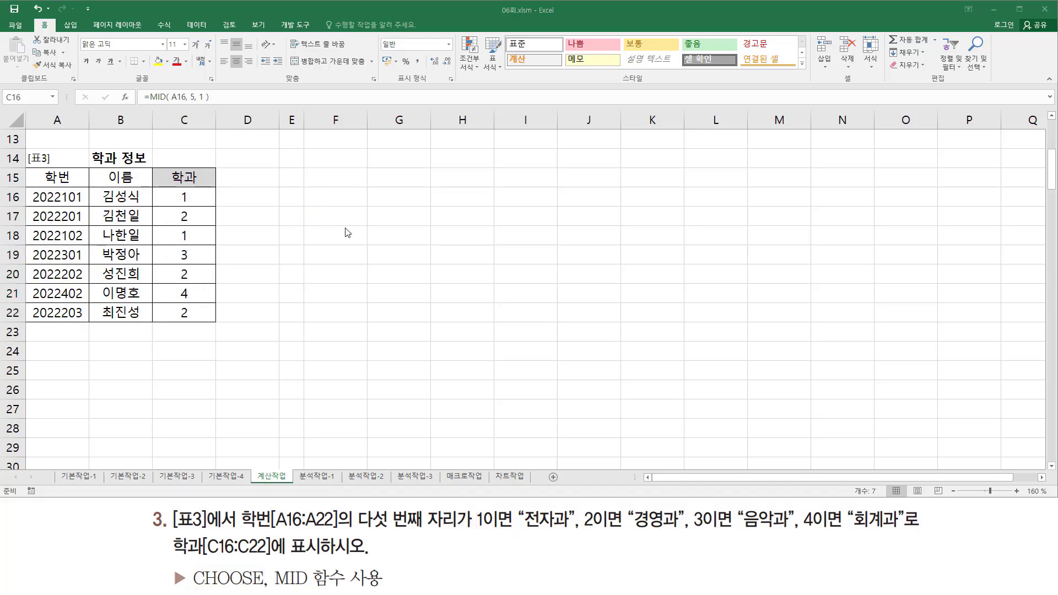
Write the syntax example choose( 1 ,"a", "b", "c", "d" ) as a text note in F15
click(339, 178)
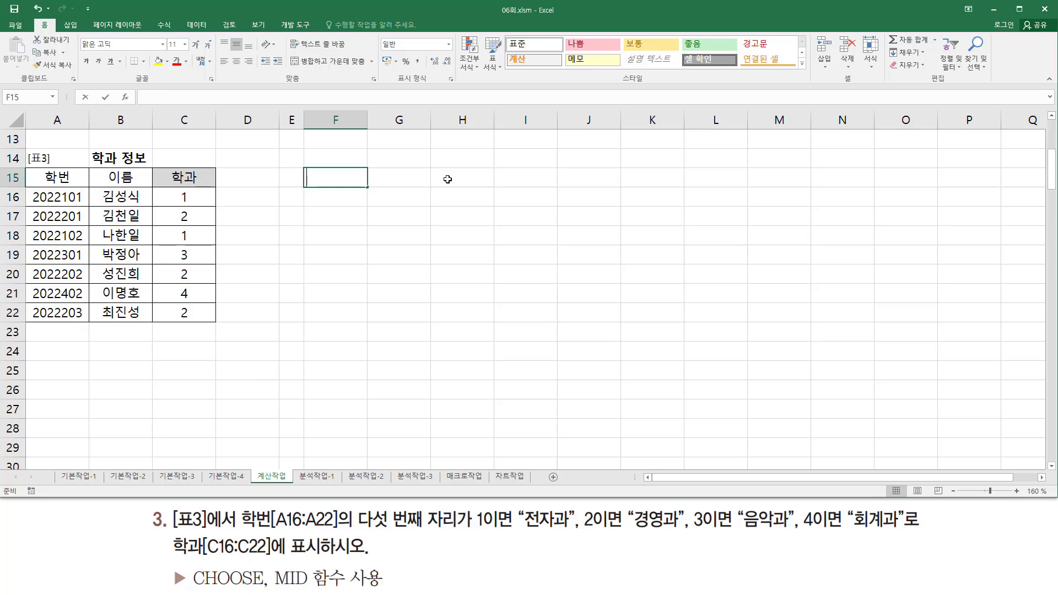
text(choose)
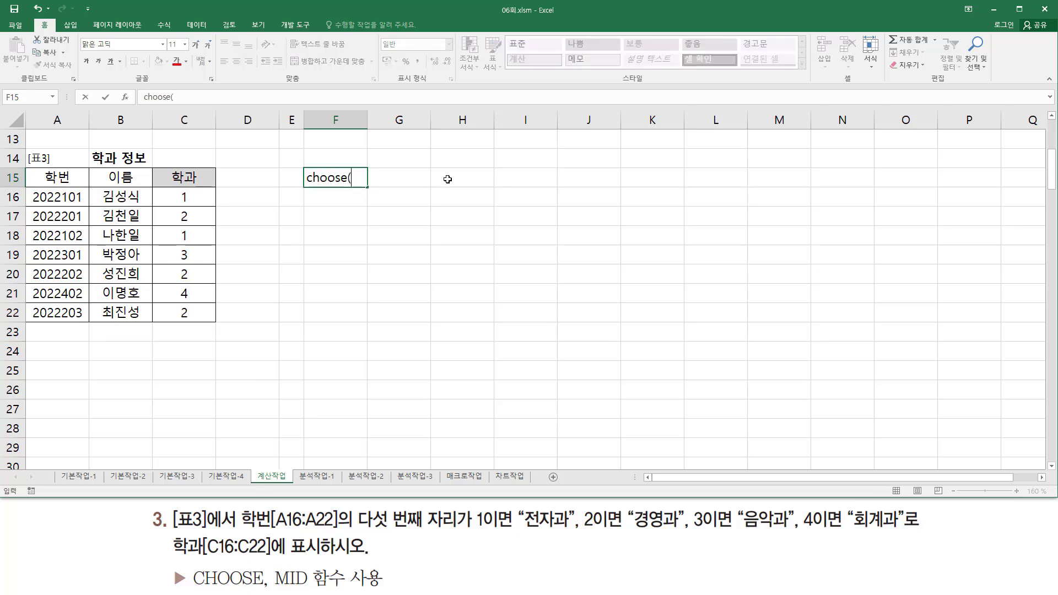
text(( 인수)
key(BackSpace)
key(BackSpace)
key(BackSpace)
text(1 ,"a", "b", "c")
key(Return)
click(468, 255)
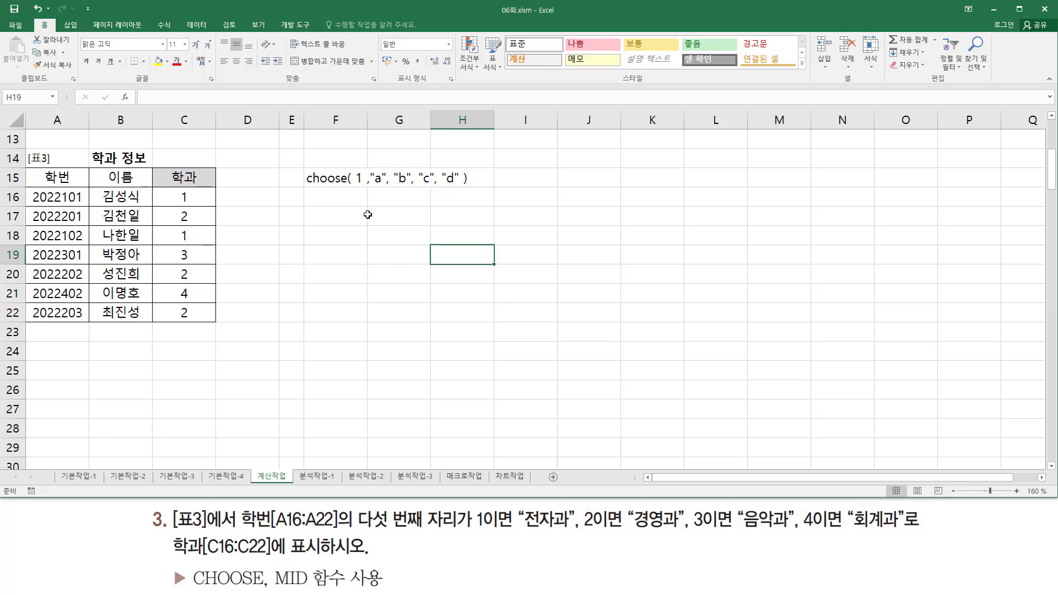
Examine how index numbers 1 to 4 in F15's choose example select among "a", "b", "c" and "d"
mouse_move(307, 187)
mouse_down()
mouse_move(347, 187)
mouse_move(372, 165)
mouse_move(386, 188)
mouse_move(449, 176)
mouse_move(464, 190)
mouse_up()
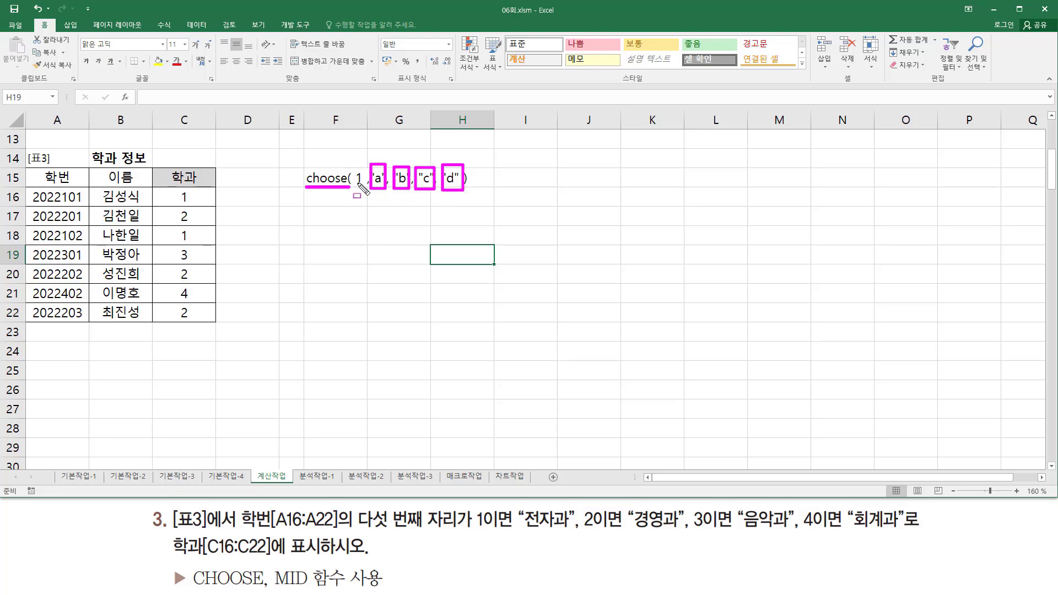
drag(354, 184, 365, 185)
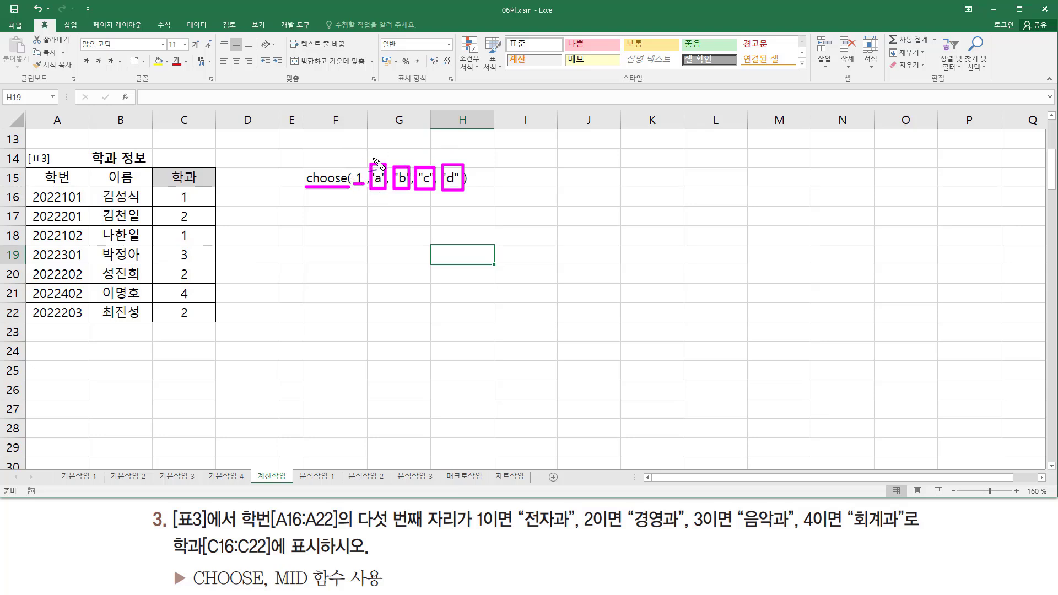
mouse_move(371, 156)
mouse_down()
mouse_move(378, 162)
mouse_move(379, 143)
mouse_move(354, 184)
mouse_move(364, 184)
mouse_up()
drag(401, 150, 407, 163)
drag(354, 193, 357, 205)
drag(415, 152, 419, 163)
drag(419, 163, 430, 157)
drag(359, 214, 363, 227)
mouse_move(444, 152)
mouse_down()
mouse_move(451, 163)
mouse_move(457, 151)
mouse_up()
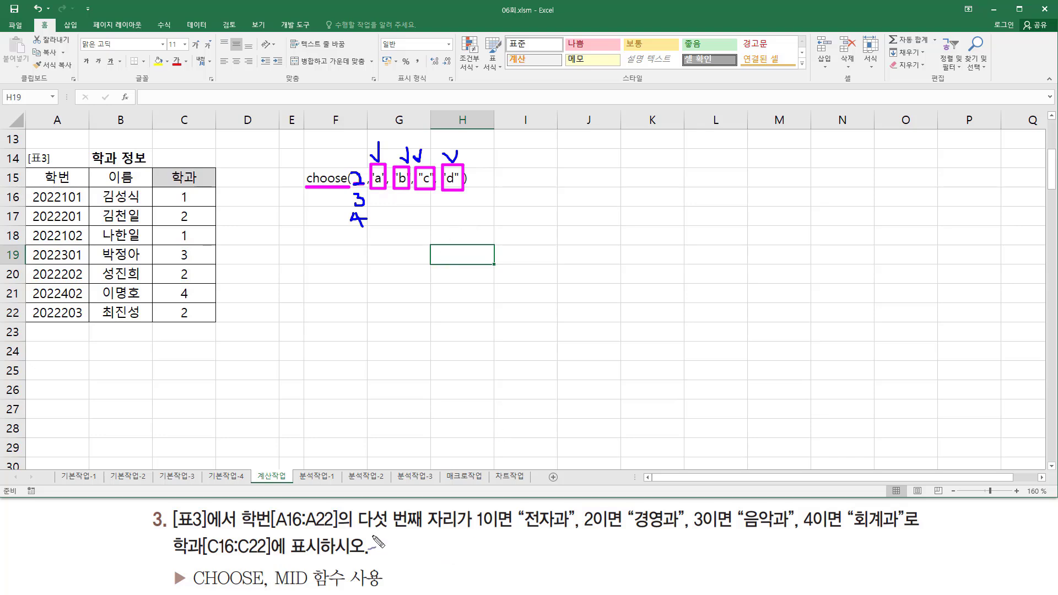
Compare the task's four department names and the digits in C16:C22 with the arguments of the choose example in F15
drag(472, 528, 507, 531)
key(Escape)
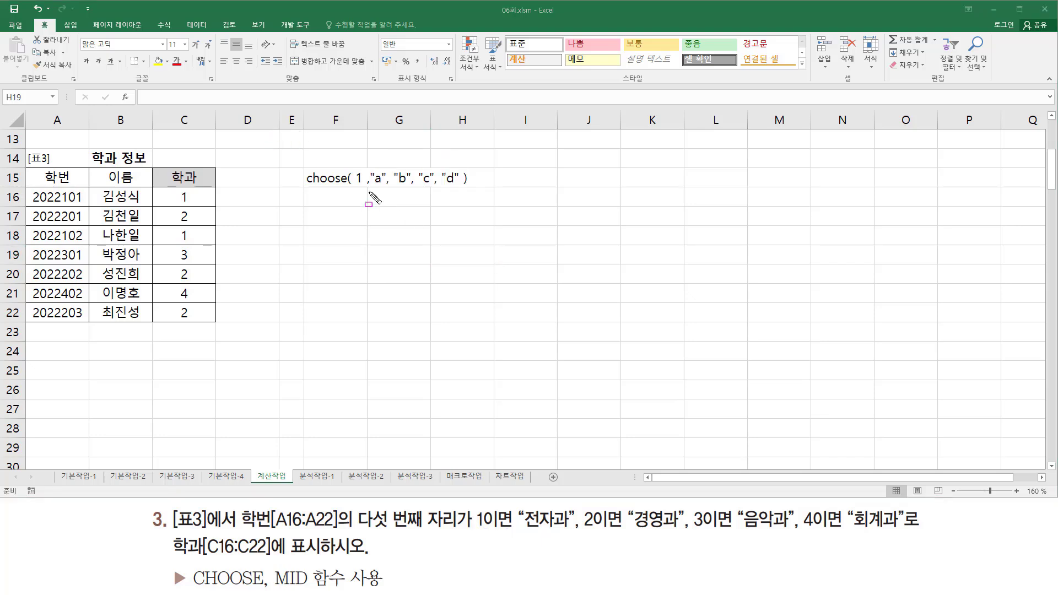
drag(368, 192, 465, 193)
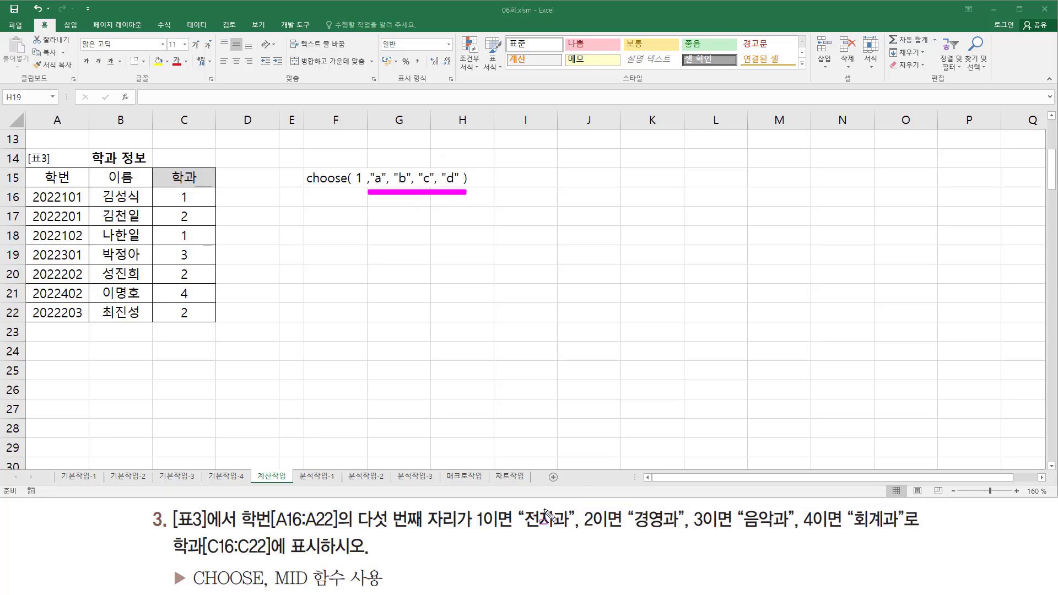
drag(523, 528, 775, 532)
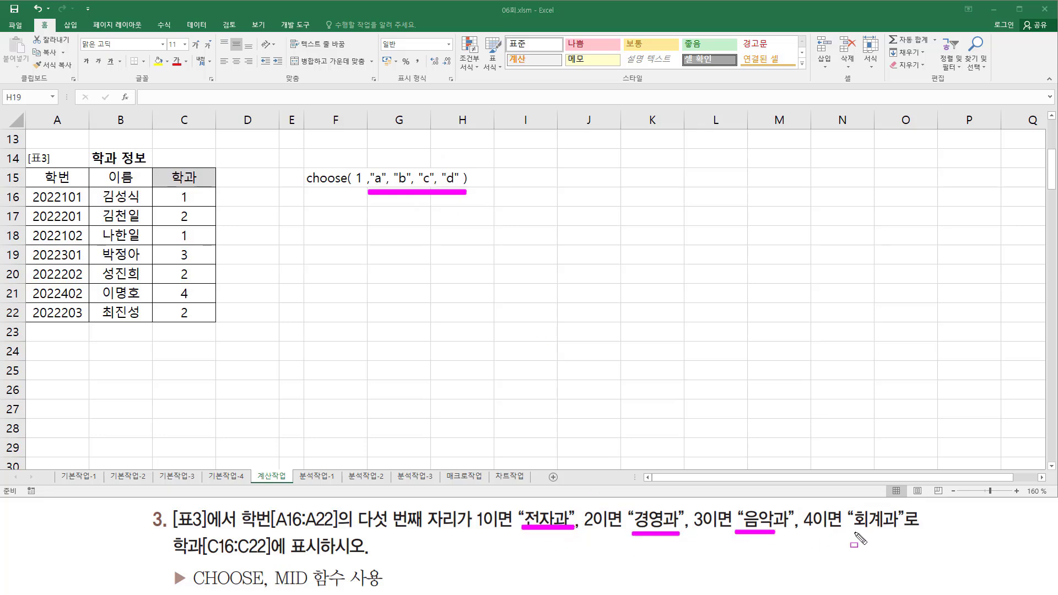
drag(853, 533, 912, 533)
drag(773, 532, 786, 532)
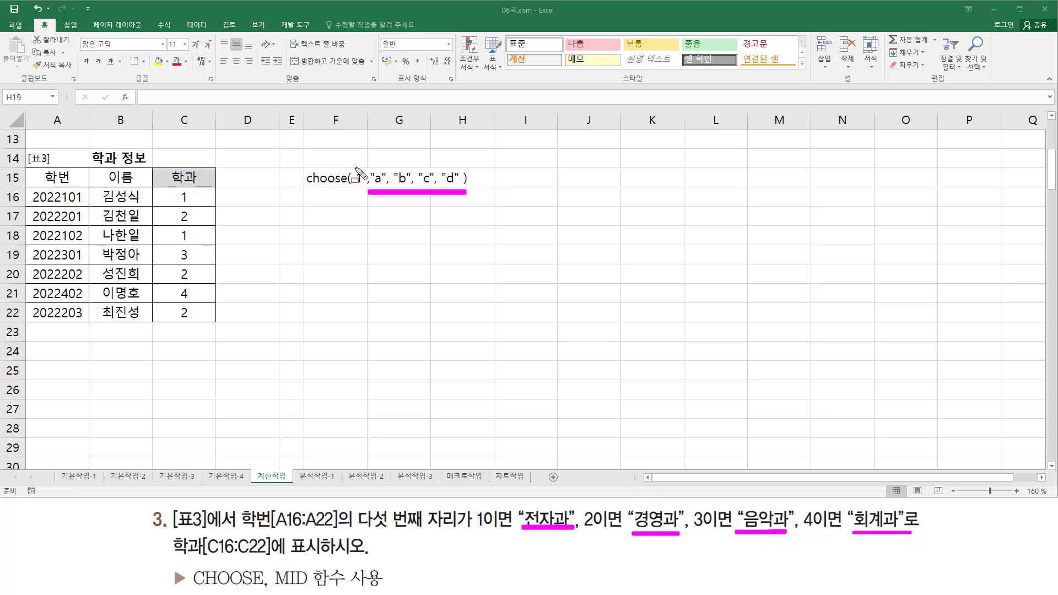
drag(354, 166, 364, 204)
mouse_move(189, 185)
mouse_down()
mouse_move(176, 210)
mouse_move(193, 332)
mouse_up()
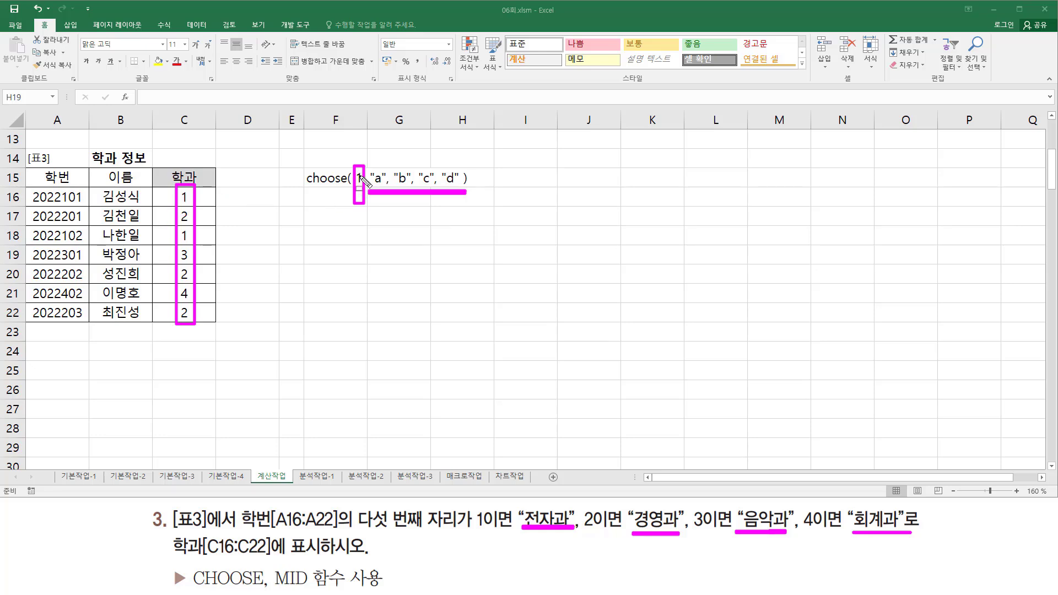
key(Escape)
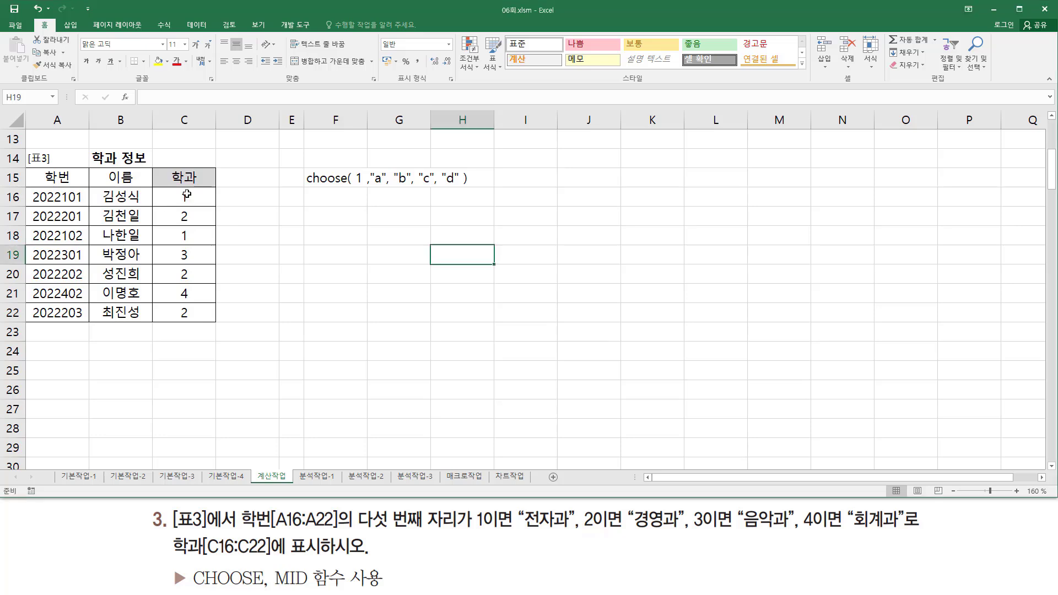
Rewrite the formula in C16 as a CHOOSE function with MID( A16, 5, 1 ) as its index number
click(182, 196)
double_click(181, 199)
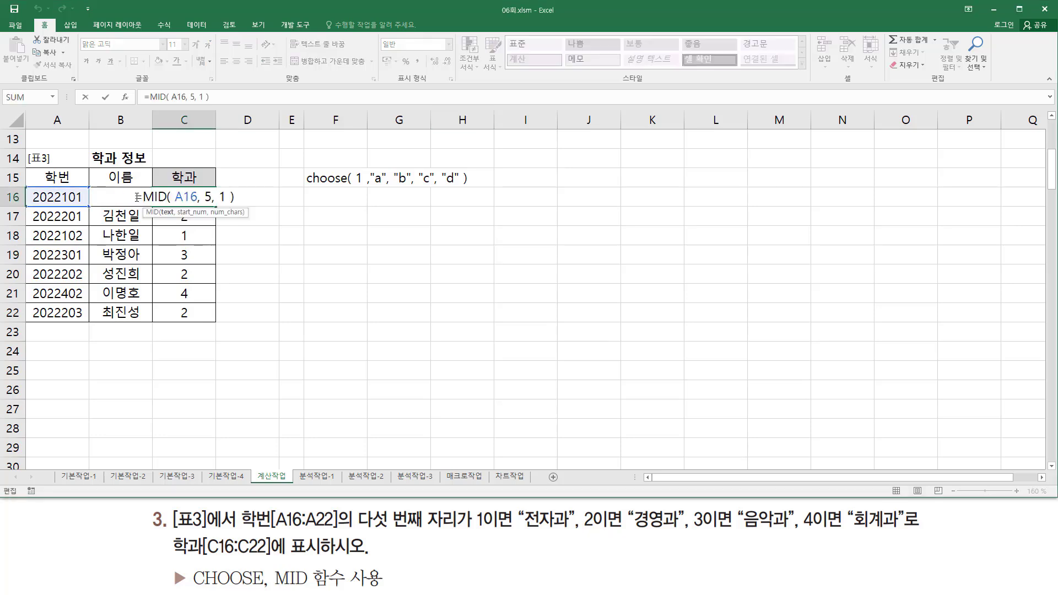
drag(143, 197, 307, 201)
key(BackSpace)
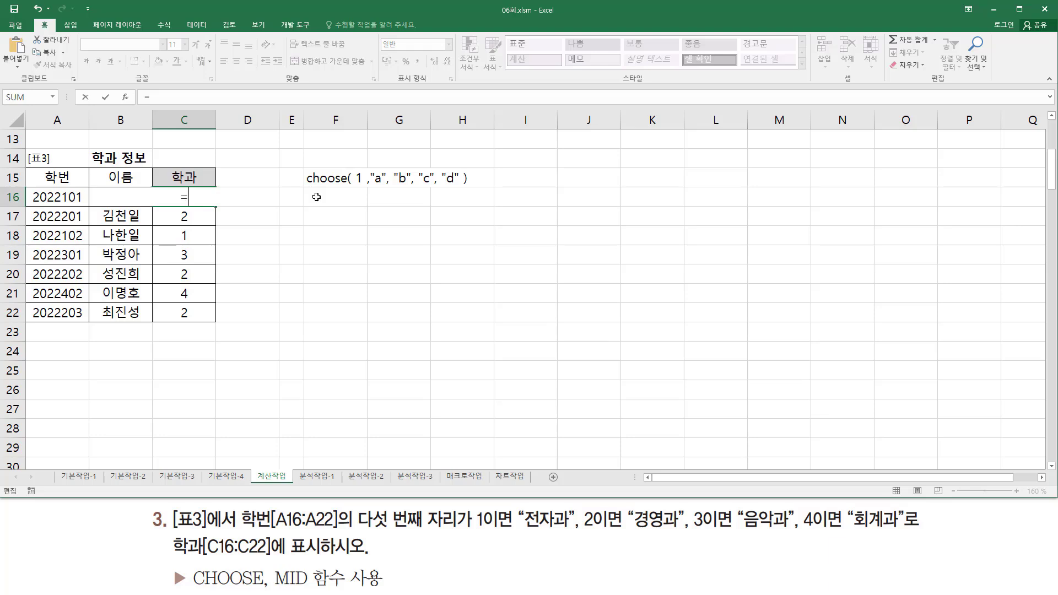
text(choose)
key(Tab)
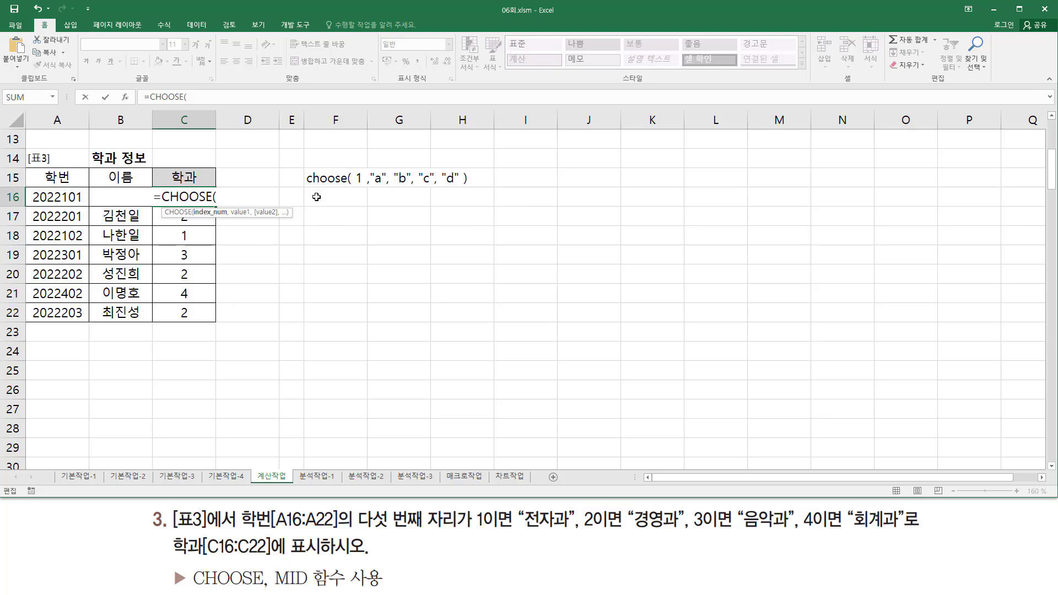
text(MID( A16, 5, 1 ))
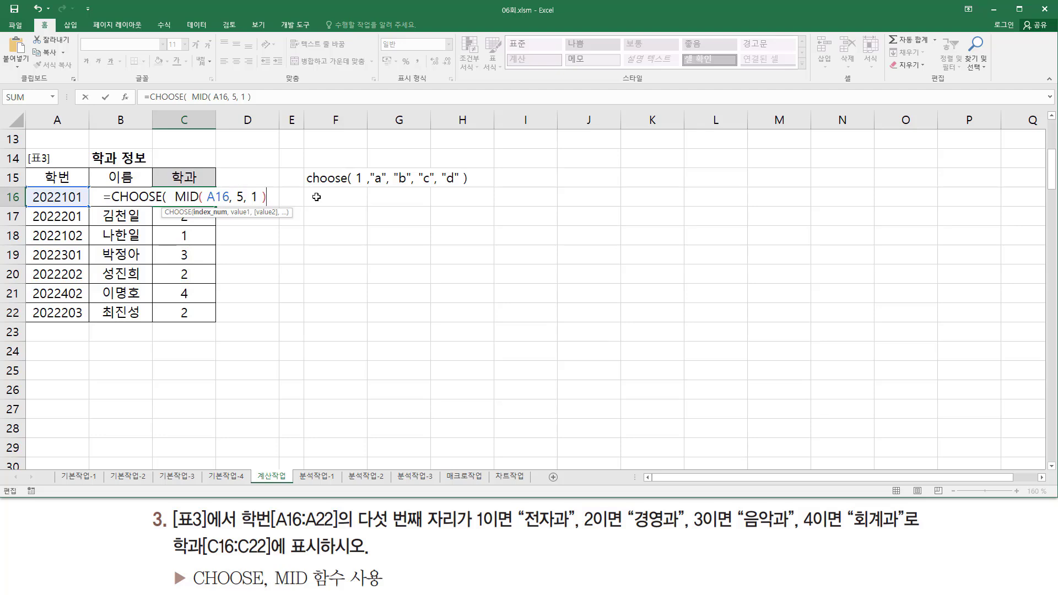
Add "전자과" and "경영과" as the first two values of the CHOOSE formula in C16
text(,)
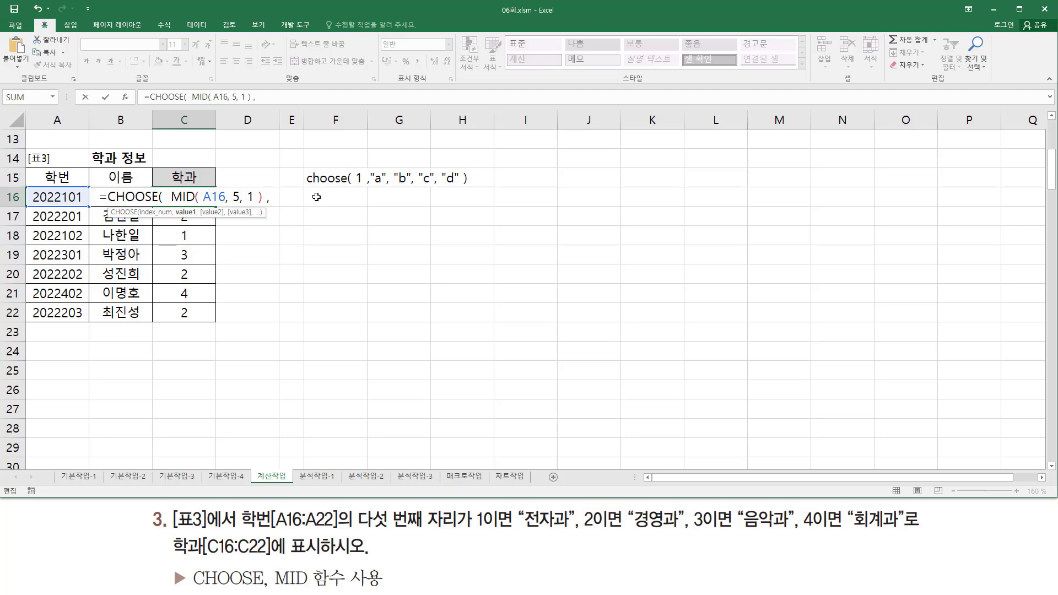
text(")
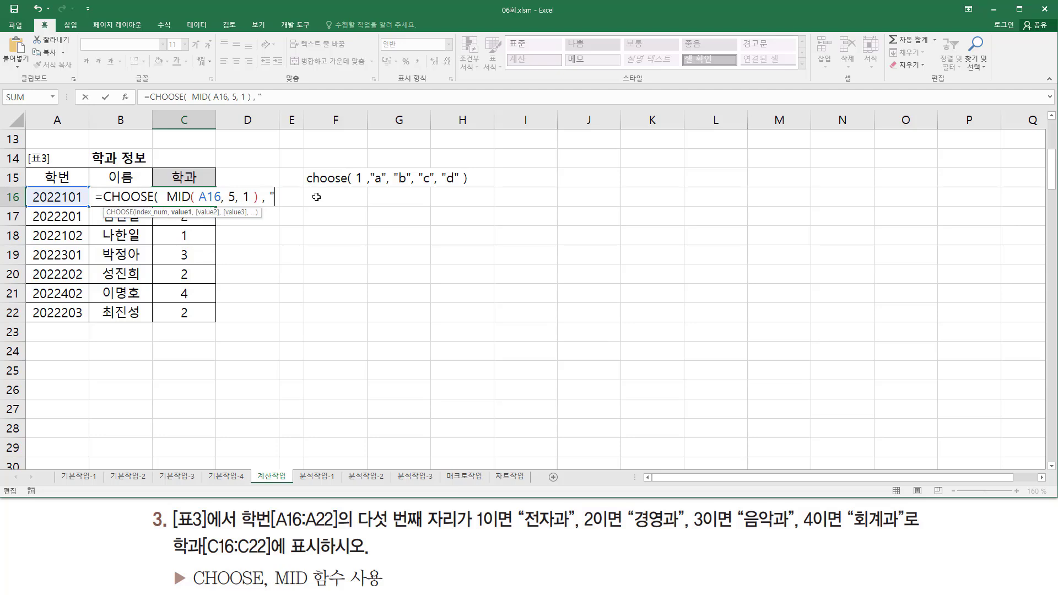
text(전)
text(자과)
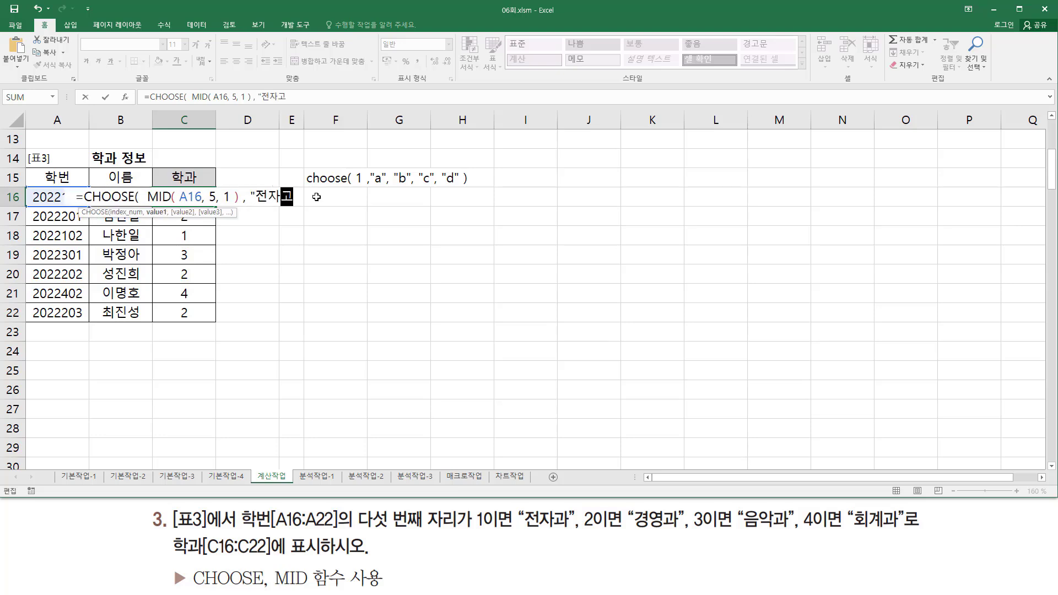
text(")
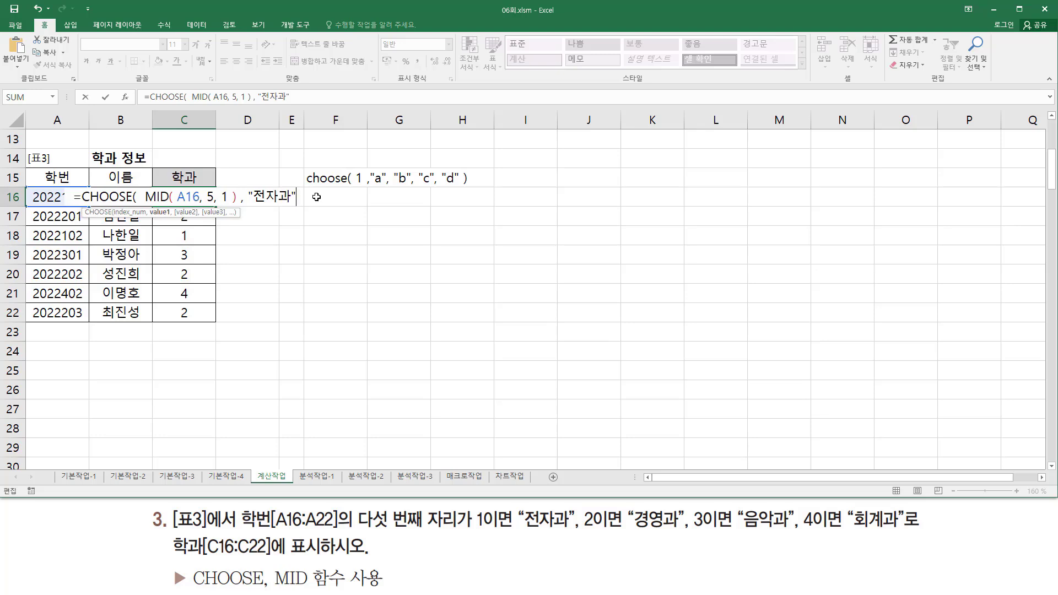
text( ,)
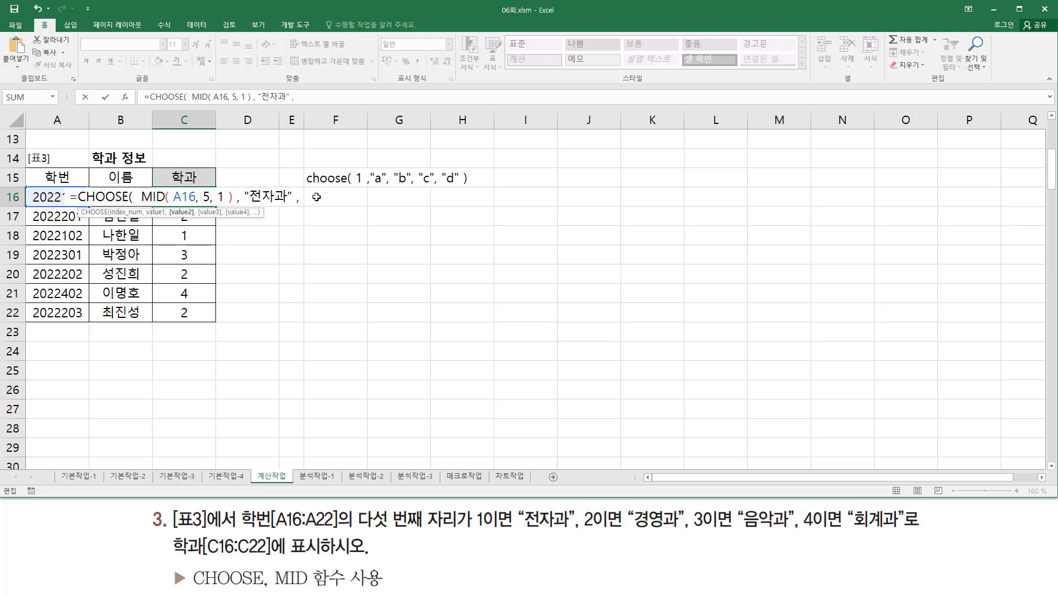
text( "경영과)
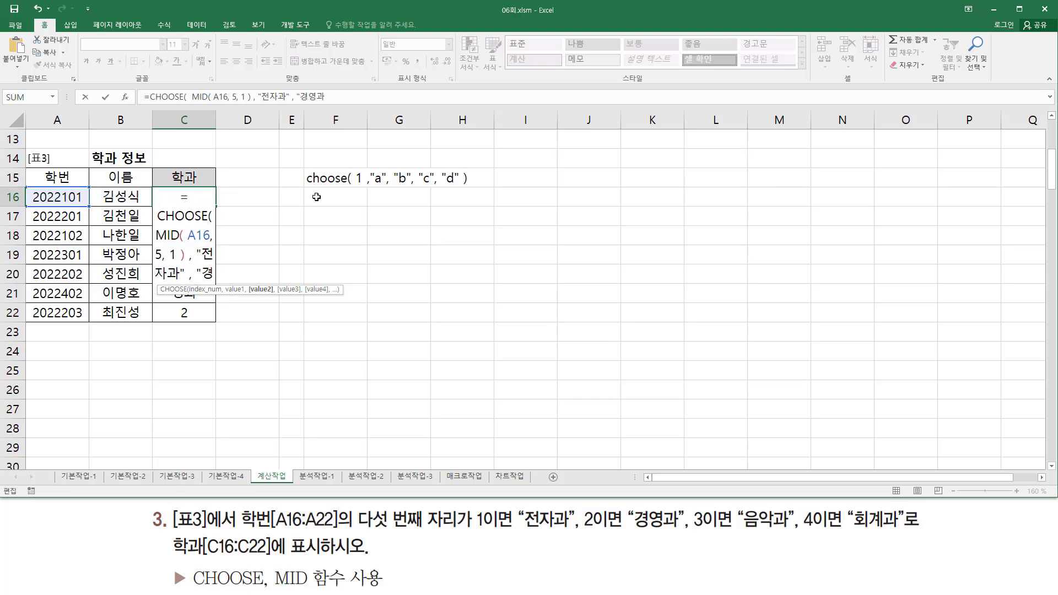
text(" , )
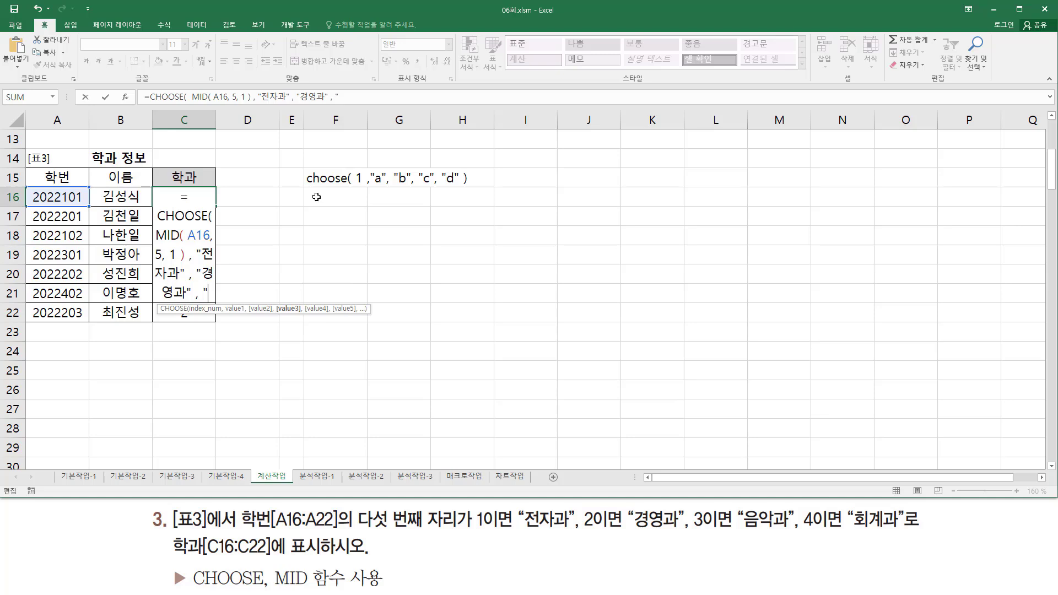
Add "음악과" and "회계과" as the third and fourth CHOOSE values and enter the completed formula in C16
text("음악ㄱ)
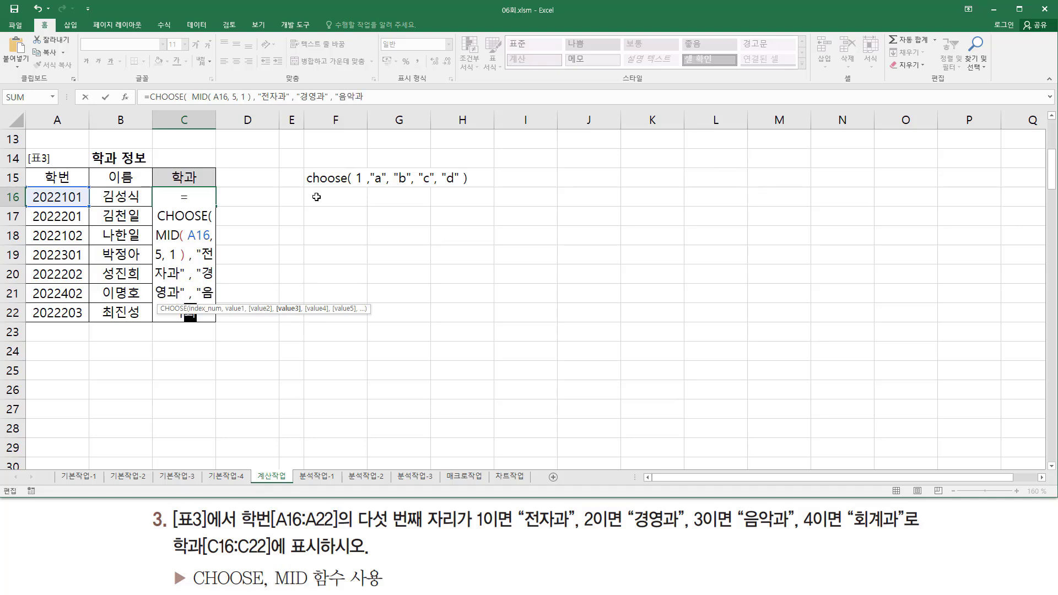
text(")
text( , :")
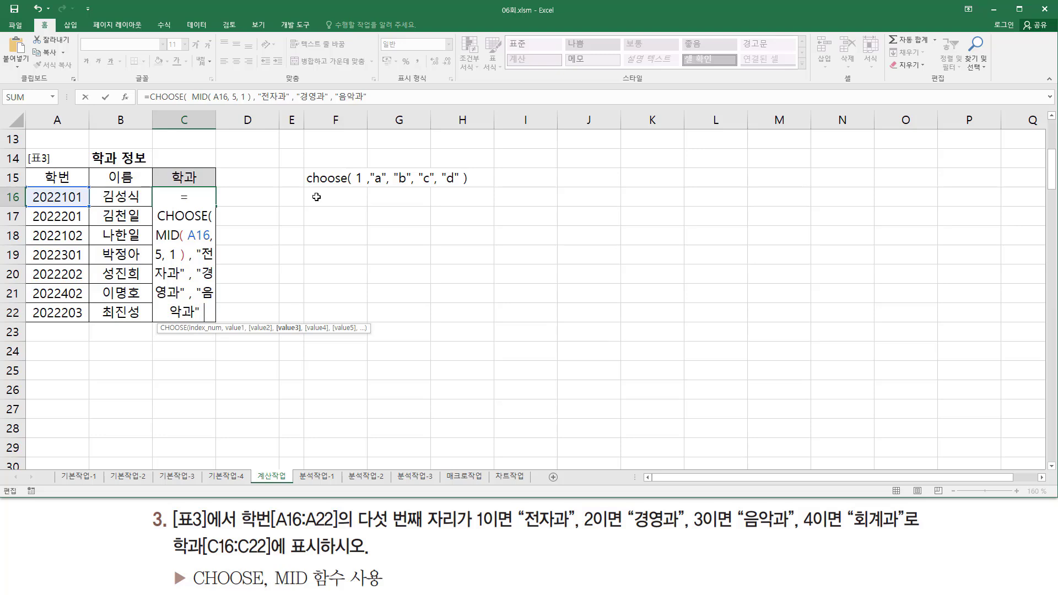
key(BackSpace)
key(BackSpace)
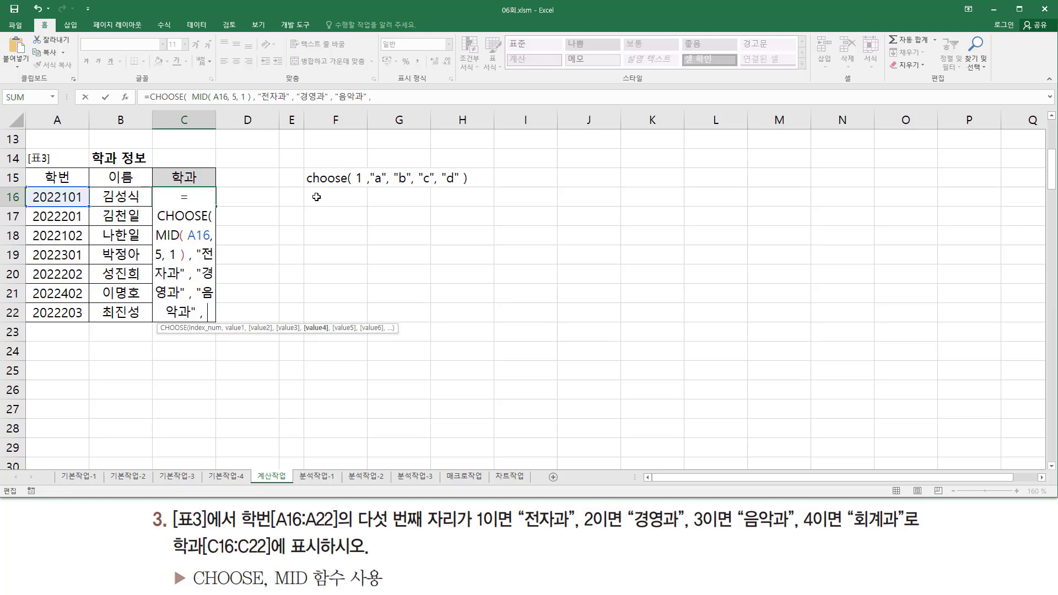
text("ㅊ)
text(회계화)
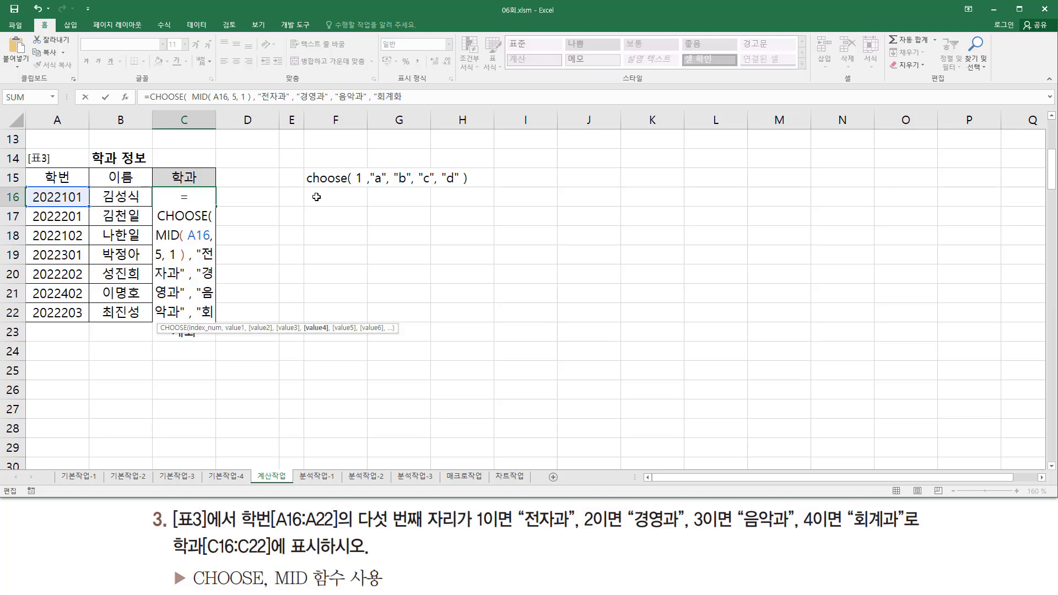
key(BackSpace)
text(과")
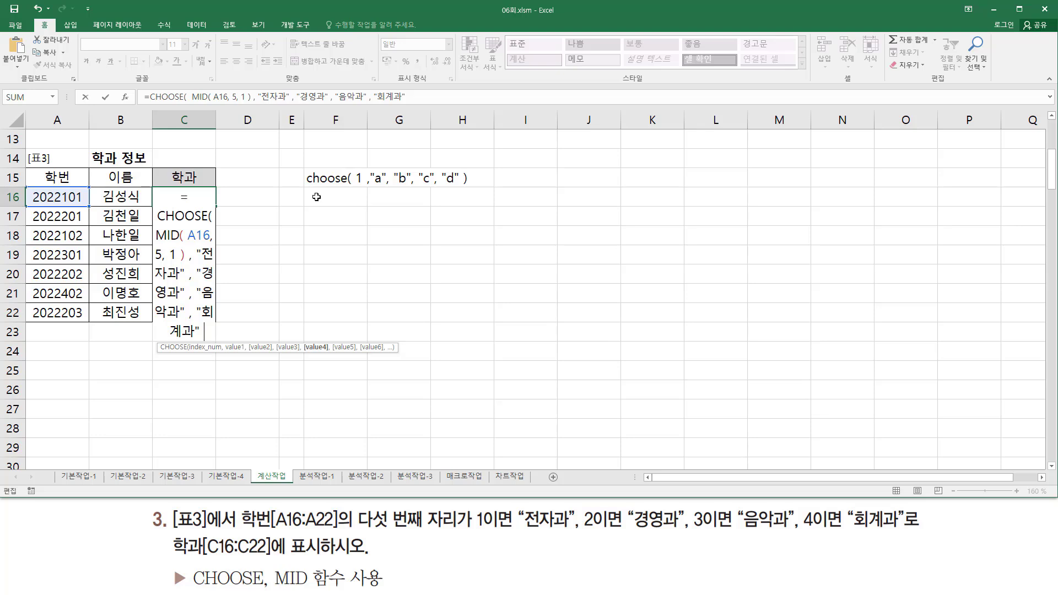
text( ))
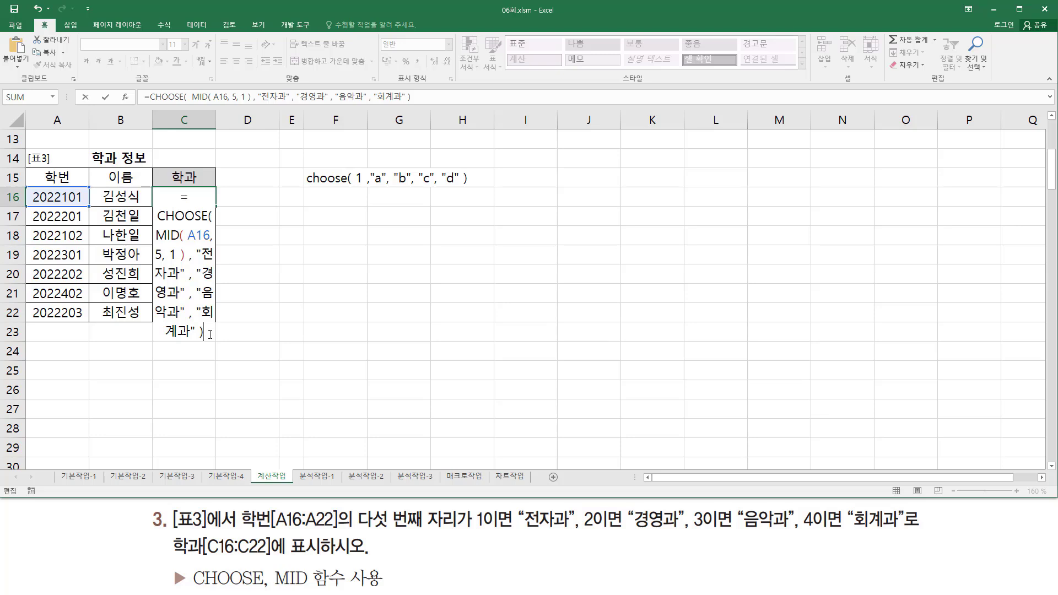
key(ctrl+Return)
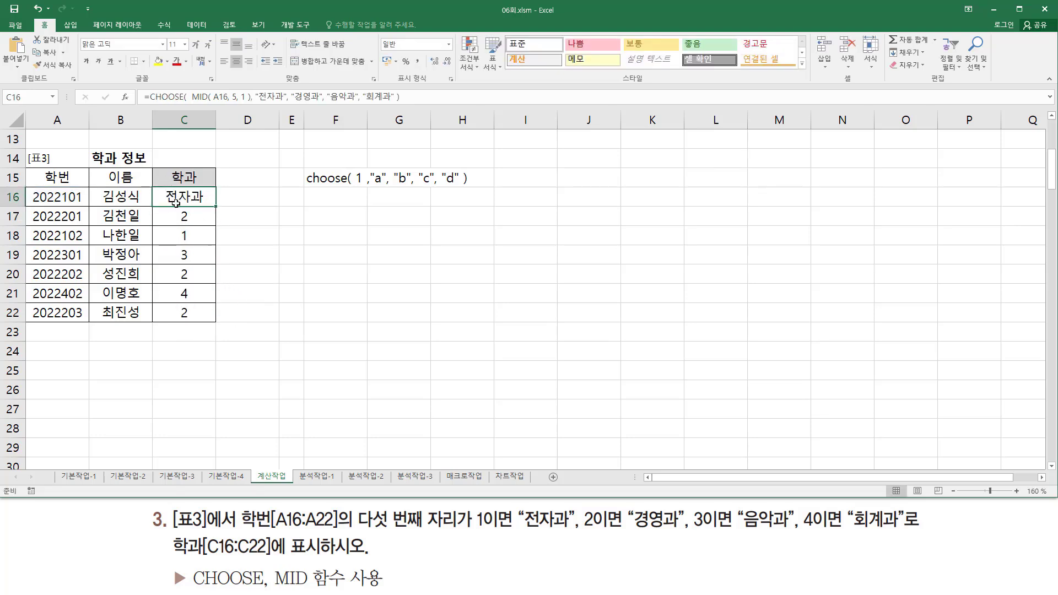
Fill the CHOOSE formula from C16 down through C22
drag(60, 188, 71, 204)
key(Escape)
click(202, 196)
drag(215, 208, 215, 319)
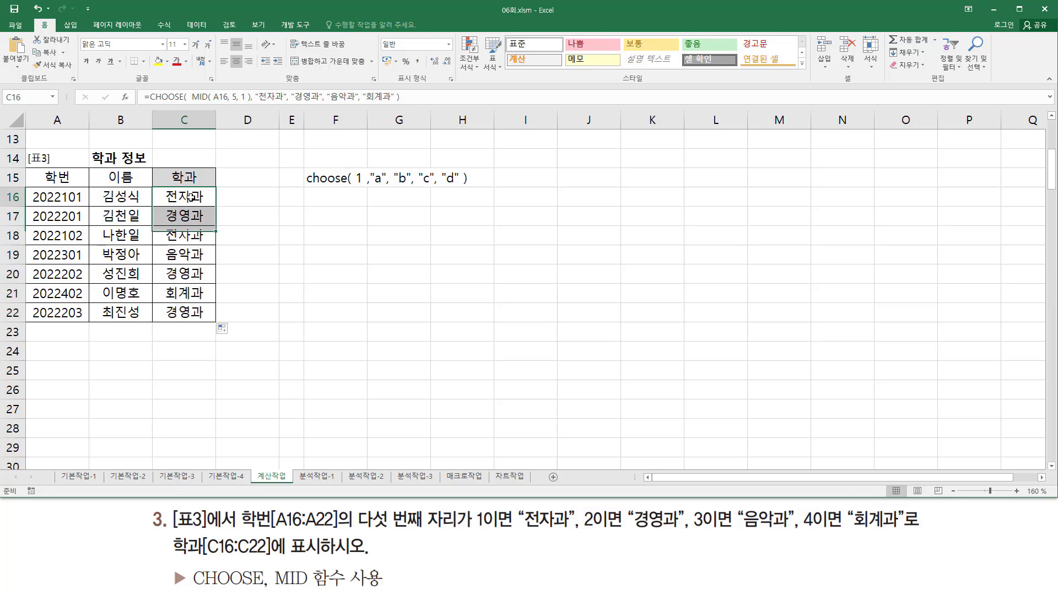
Record =CHOOSE( MID( A16, 5, 1 ), "전자과", "경영과", "음악과", "회계과" ) as a text note in F17
click(314, 219)
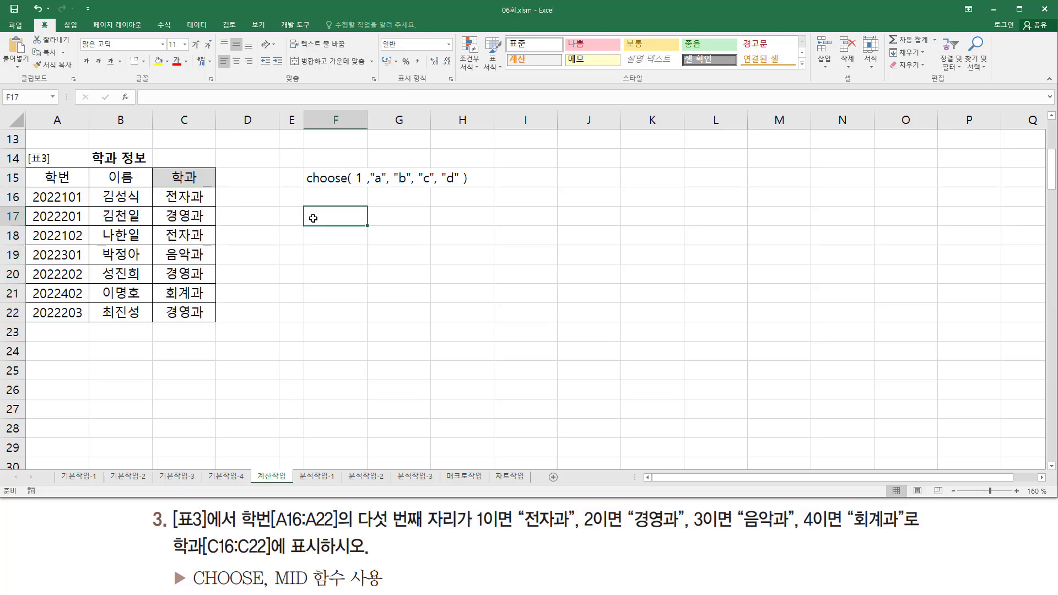
text(')
text(=CHOOSE(  MID( A16, 5, 1 ), "전자과", "경영과", "음악과", "회계과" ))
key(Return)
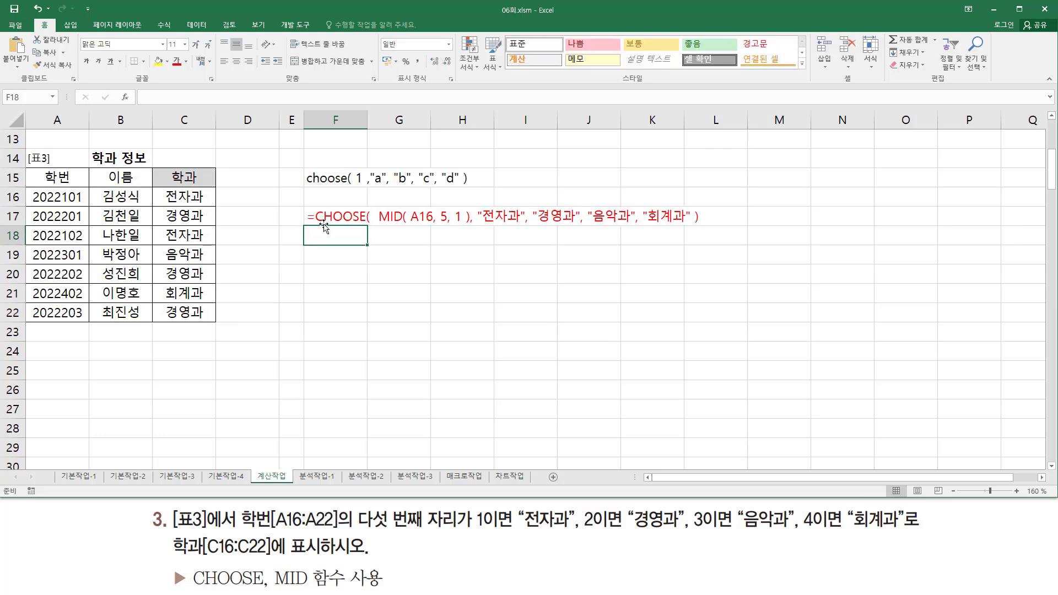
click(400, 274)
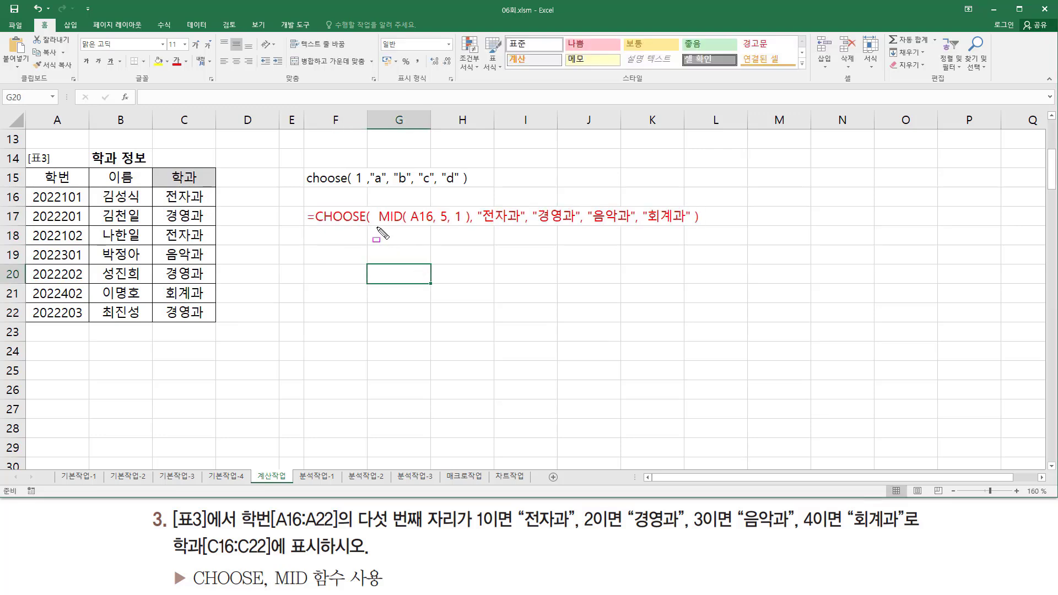
Review the formula note in F17, matching its MID part to the fifth digits of the 학번 column and checking the four department names
drag(376, 225, 461, 225)
drag(466, 225, 466, 226)
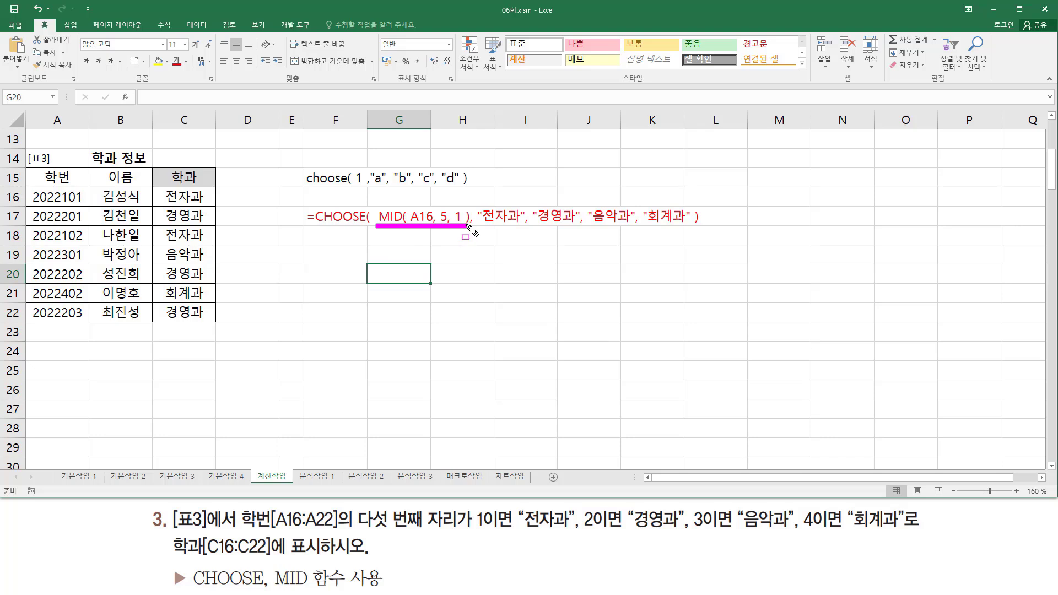
drag(60, 186, 76, 331)
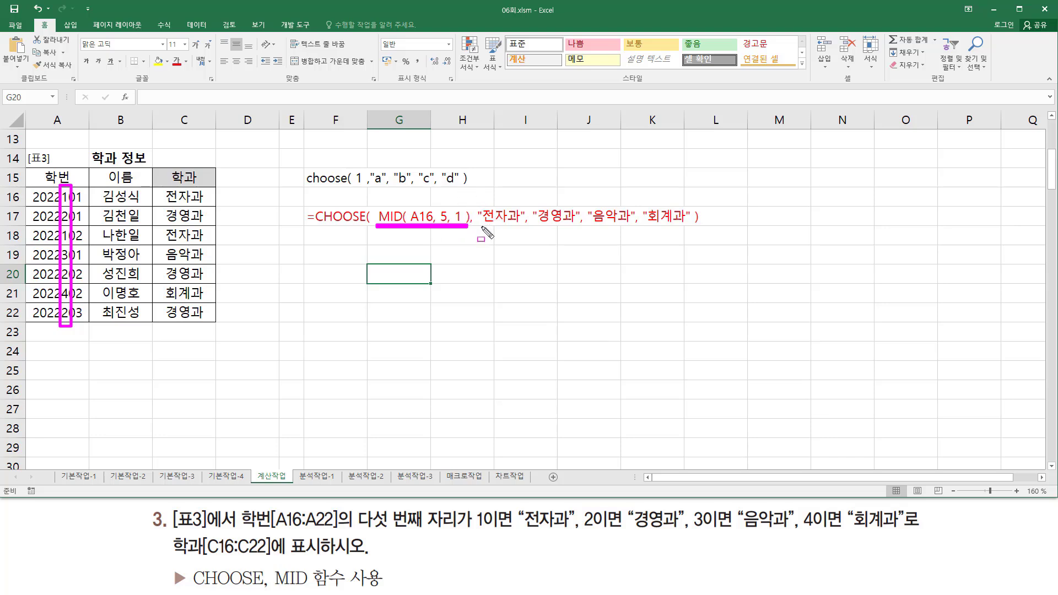
drag(480, 225, 689, 225)
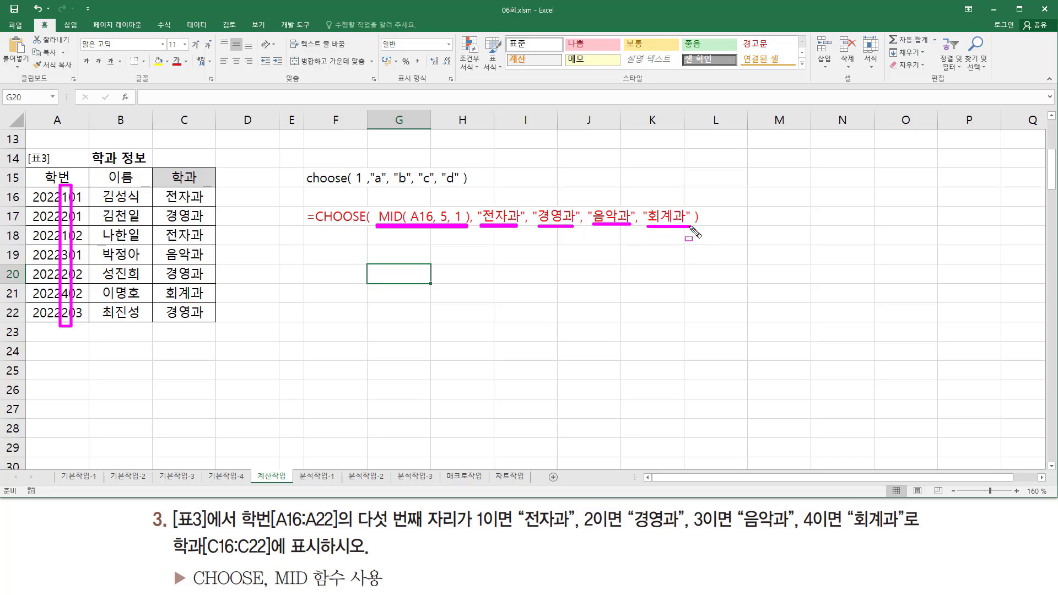
drag(295, 194, 711, 242)
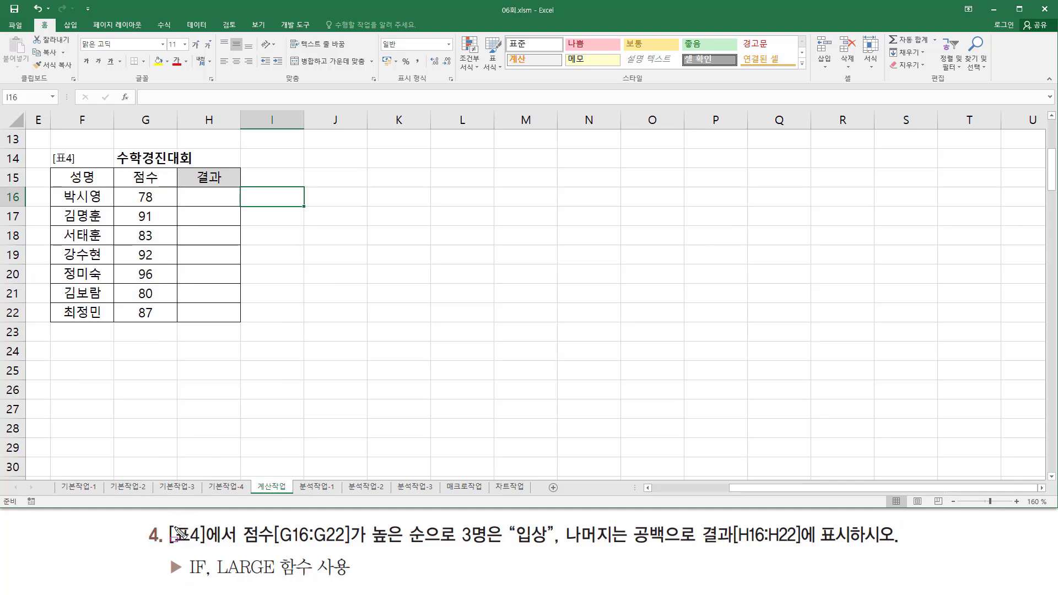
Read task 4 and match its 점수 range G16:G22, 입상 and 공백 outcomes and 결과 range H16:H22 to [표4]
mouse_move(164, 518)
mouse_down()
mouse_move(174, 532)
mouse_move(239, 549)
mouse_up()
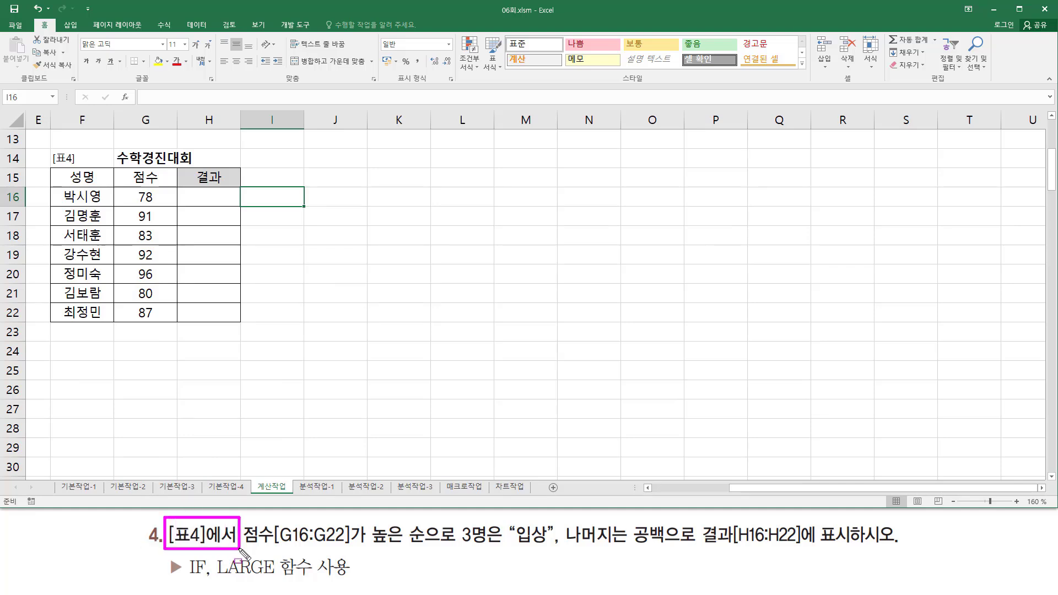
drag(47, 143, 244, 329)
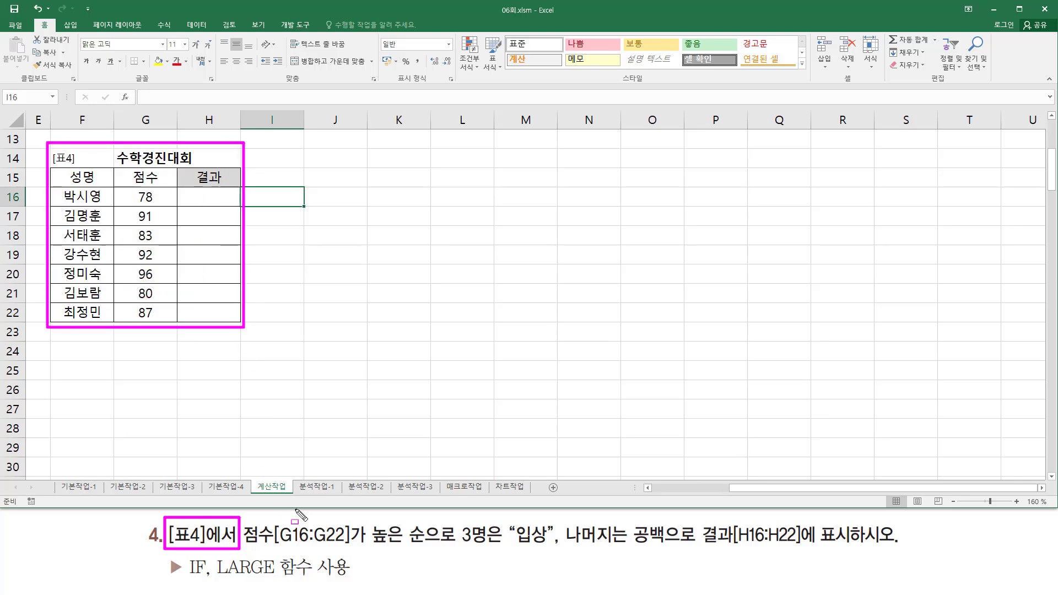
key(Escape)
mouse_move(243, 552)
mouse_down()
mouse_move(298, 558)
mouse_move(358, 547)
mouse_move(364, 524)
mouse_up()
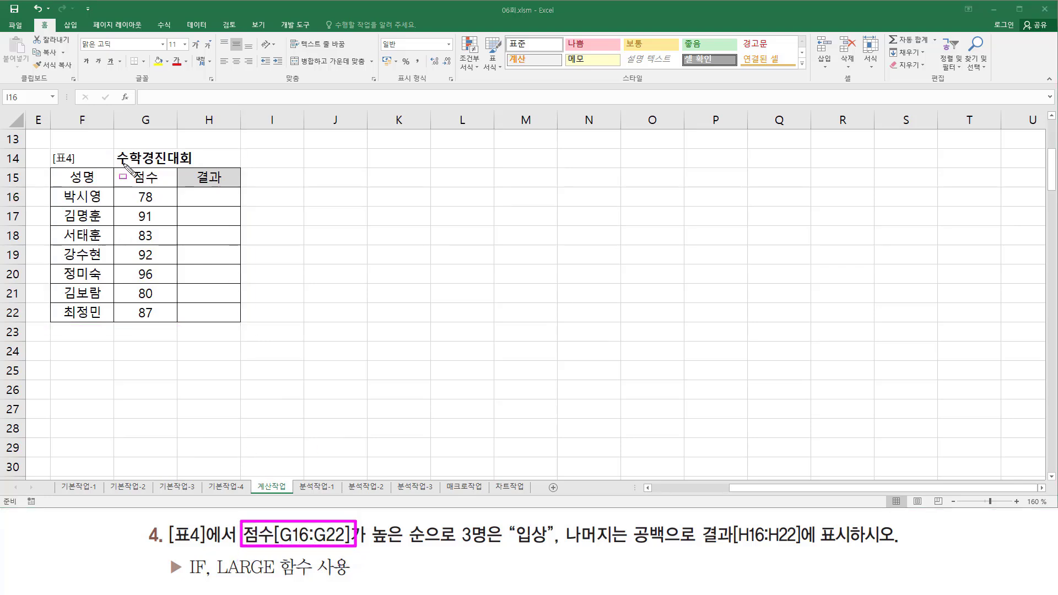
mouse_move(130, 164)
mouse_down()
mouse_move(131, 186)
mouse_move(163, 190)
mouse_up()
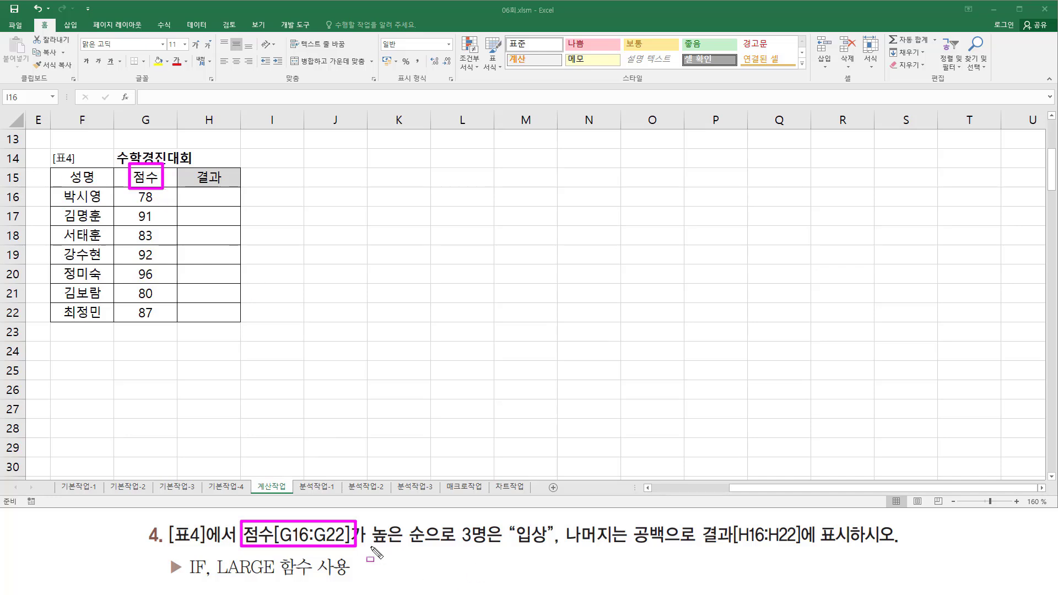
mouse_move(370, 548)
mouse_down()
mouse_move(501, 549)
mouse_move(508, 531)
mouse_move(566, 556)
mouse_move(555, 550)
mouse_move(807, 552)
mouse_up()
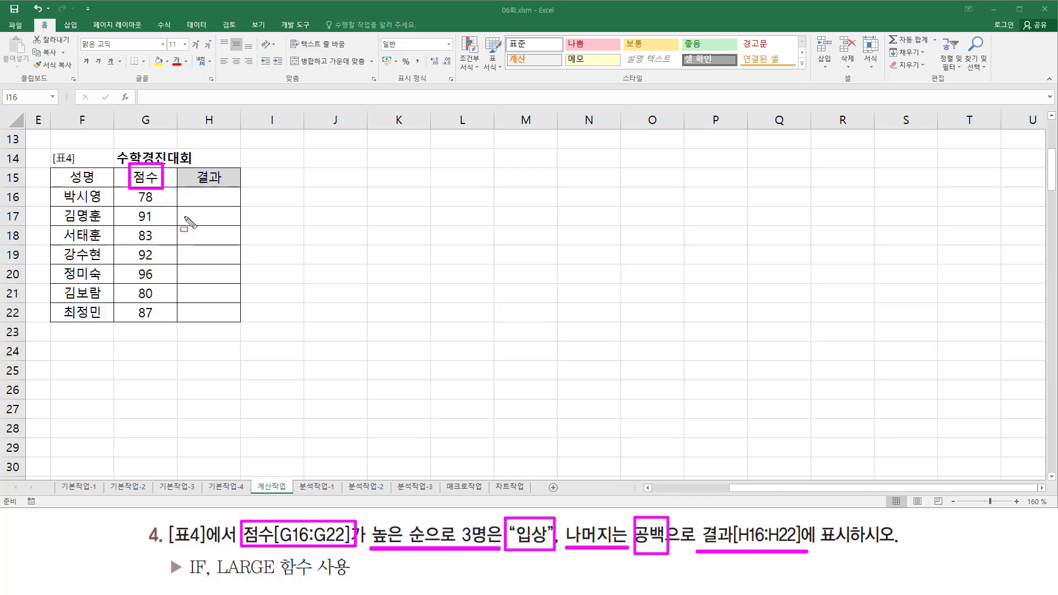
drag(185, 186, 238, 318)
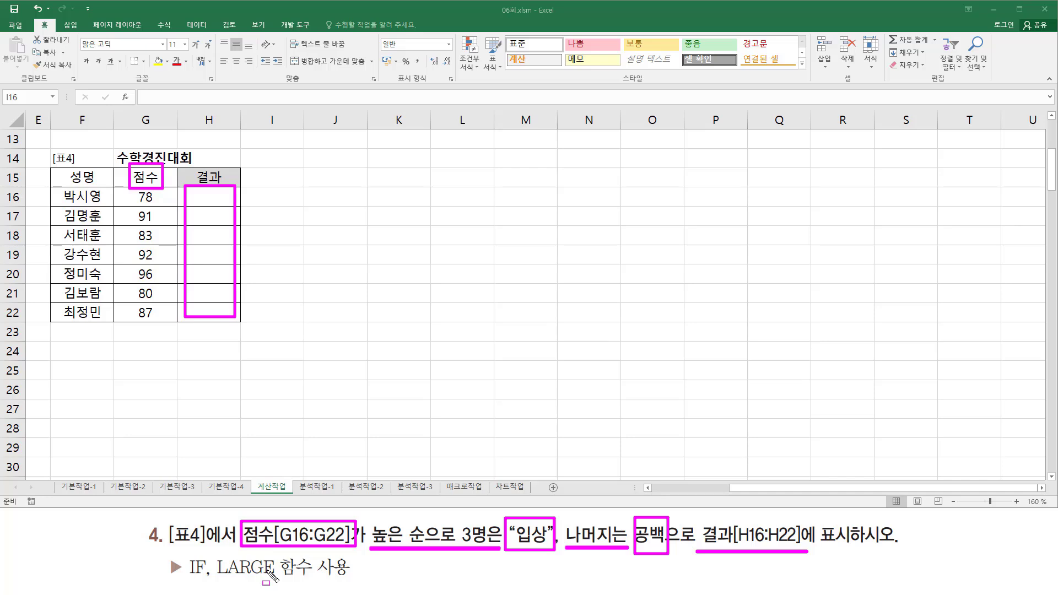
key(Escape)
Write the LARGE function's syntax as a text note in J18: large( 범위 , 번째 )
click(356, 238)
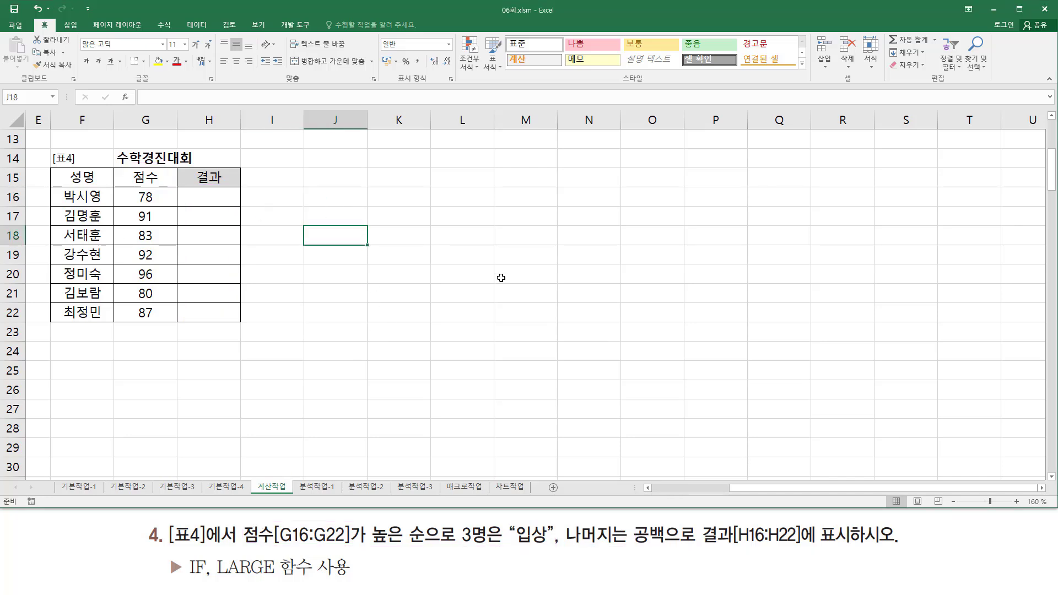
text(large)
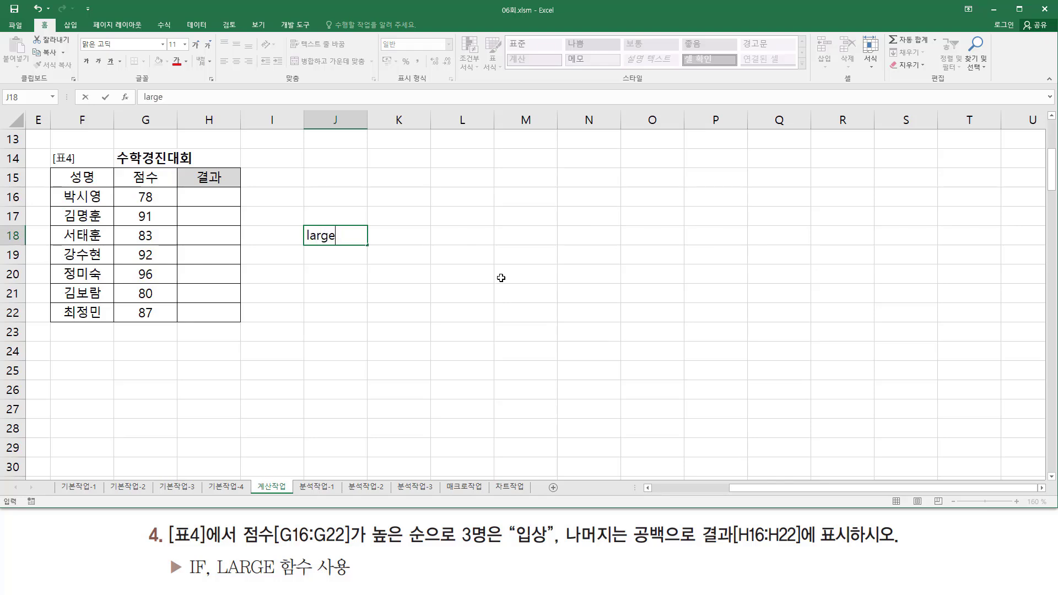
text(( 범위 , 번째)
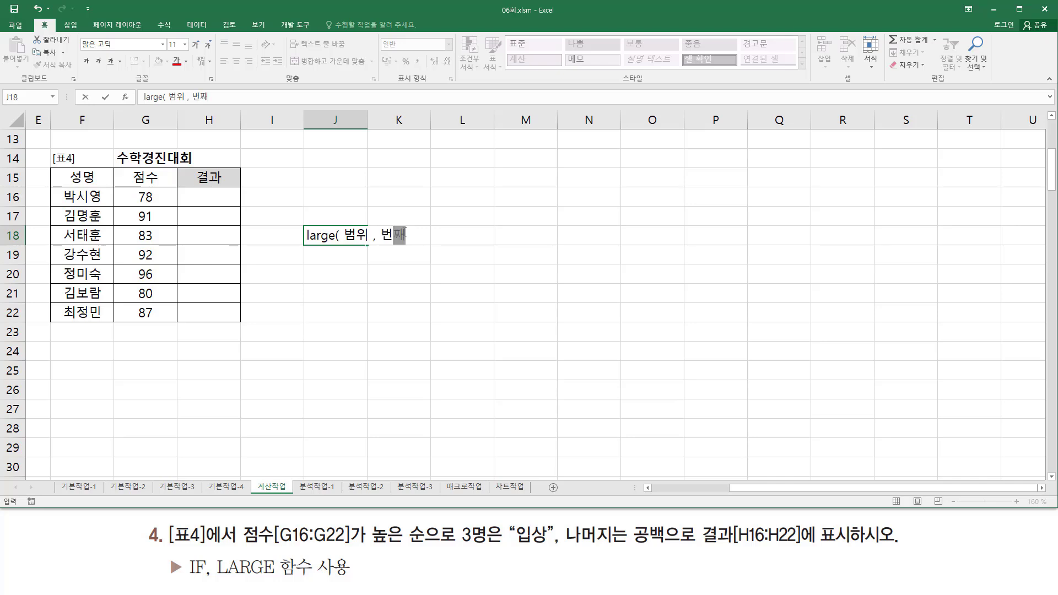
text( ))
key(Return)
click(380, 290)
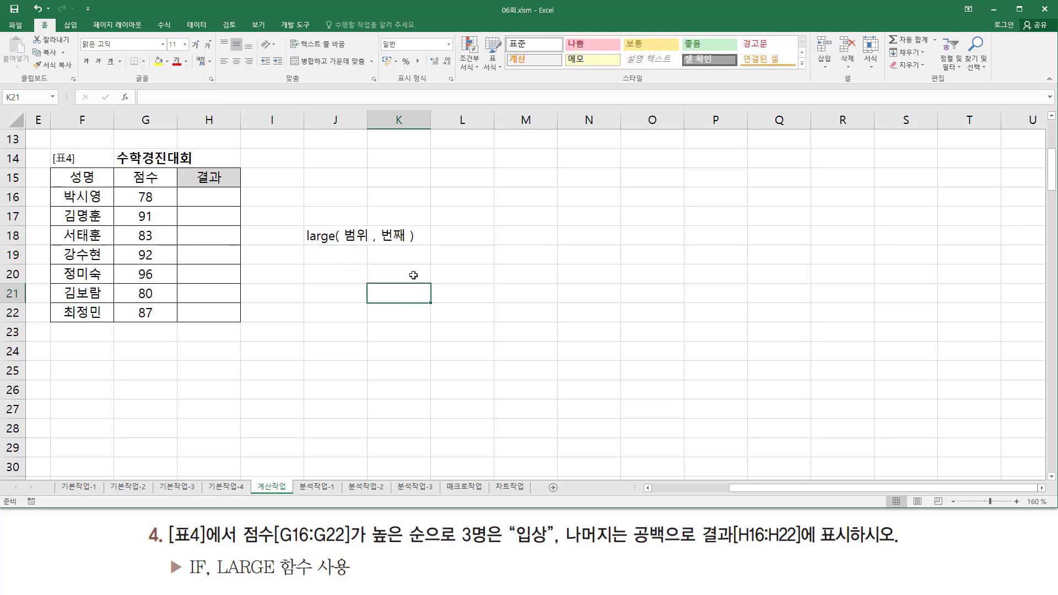
Examine the function name, 범위 argument and 번째 argument in the LARGE syntax note
drag(380, 225, 410, 249)
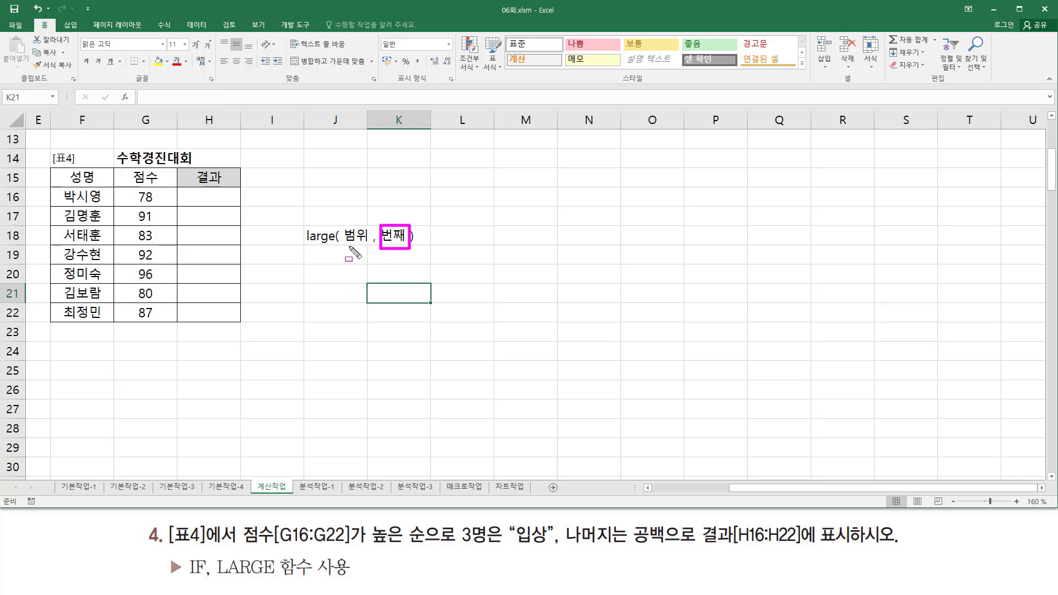
mouse_move(343, 241)
mouse_down()
mouse_move(364, 241)
mouse_move(308, 243)
mouse_move(337, 245)
mouse_up()
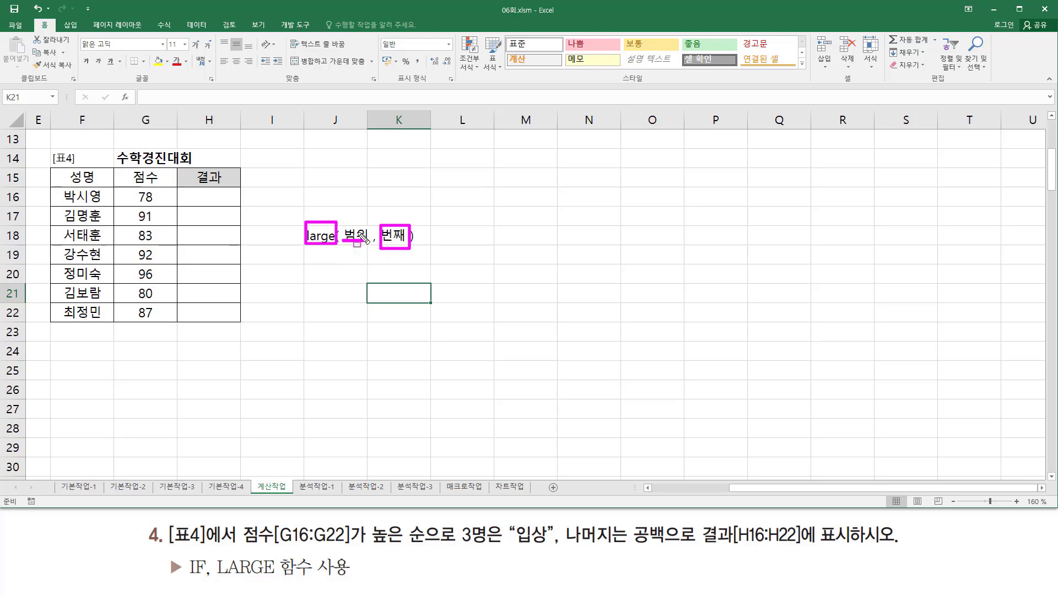
drag(342, 247, 364, 247)
key(Escape)
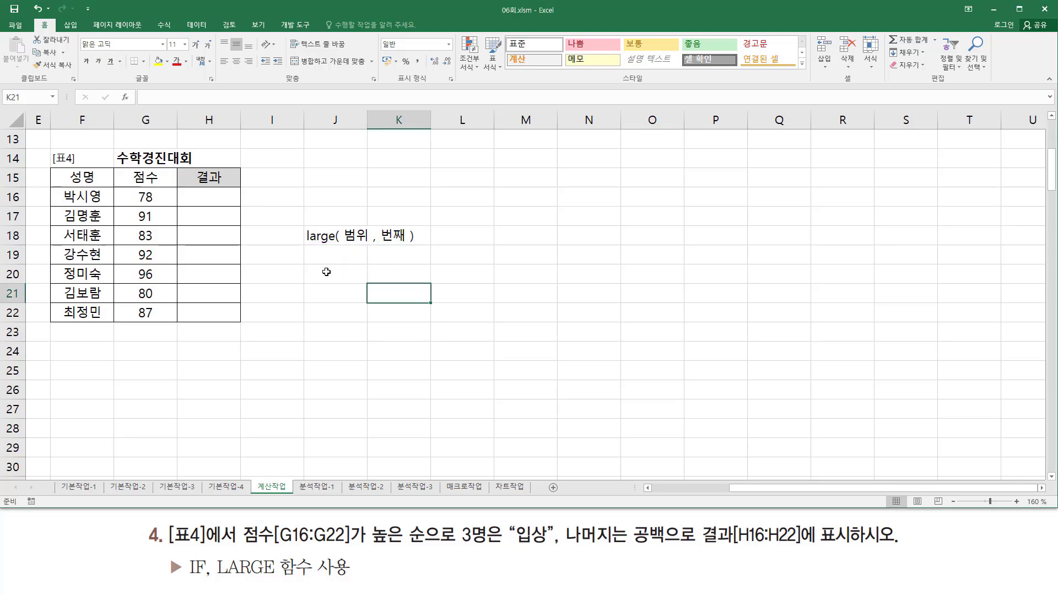
Write the IF function's syntax as a text note in J20: if( 조건 , 참 , 거짓 )
click(341, 274)
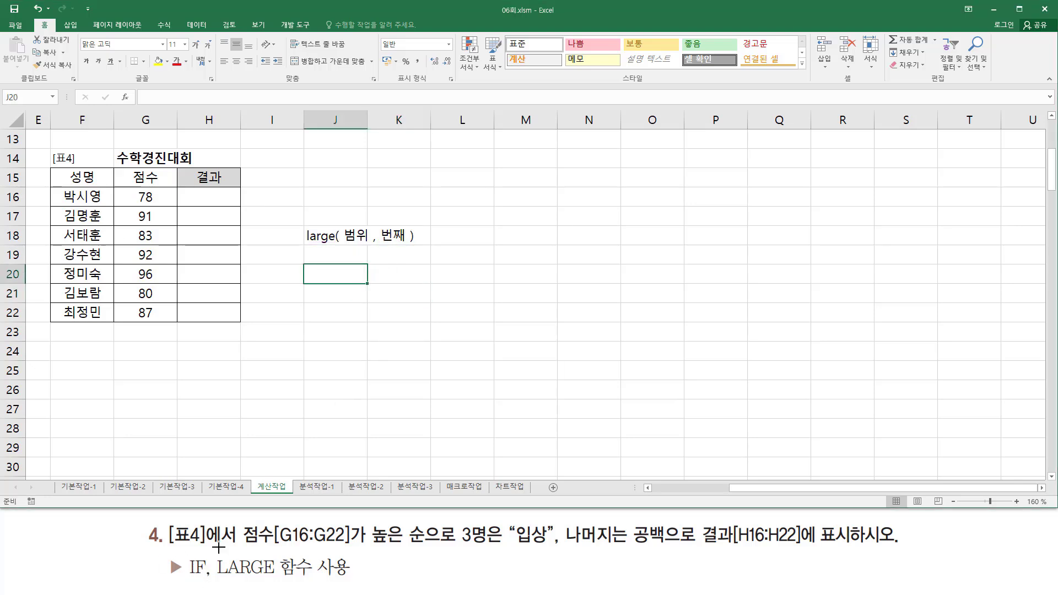
text(ㅑ)
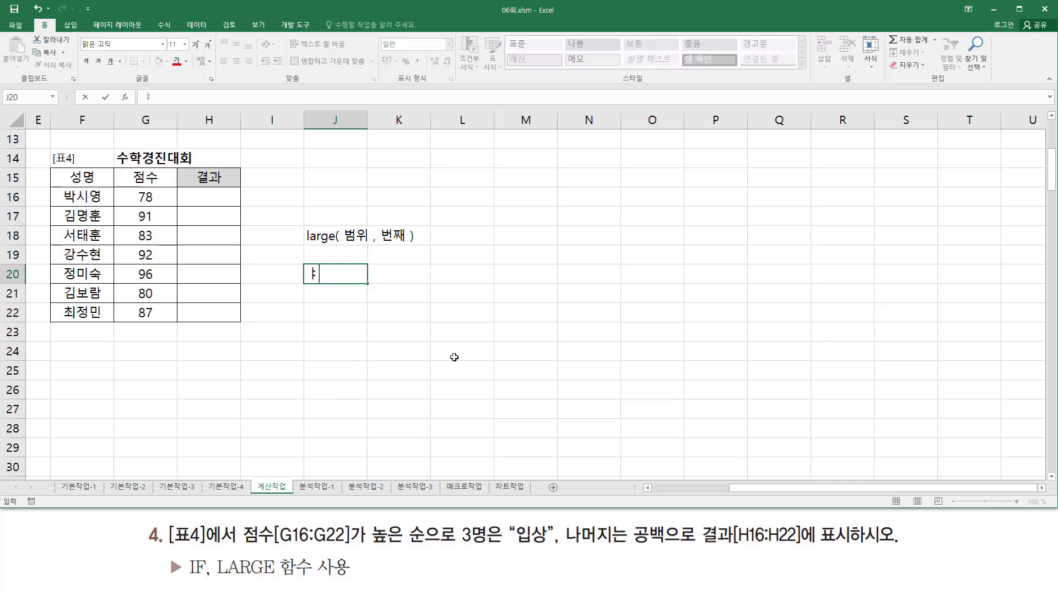
text(if( 조건 , 참 , )
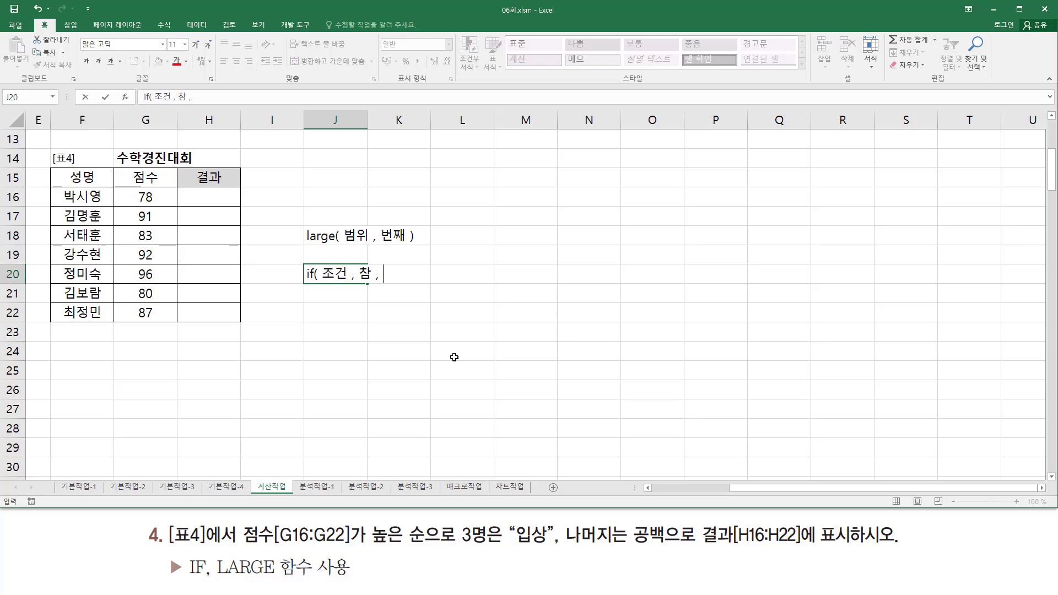
text(거직)
text( ))
key(Return)
click(454, 357)
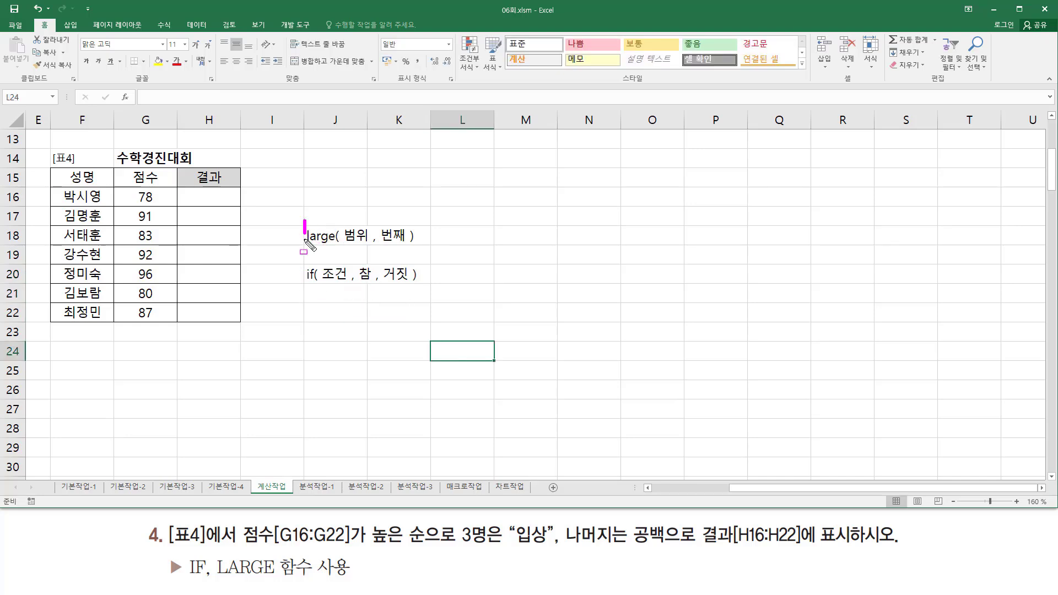
Match the LARGE and IF syntax notes to task 4's 점수 range, the rank 3, "입상" for 참 and 공백 for 거짓
drag(304, 220, 422, 246)
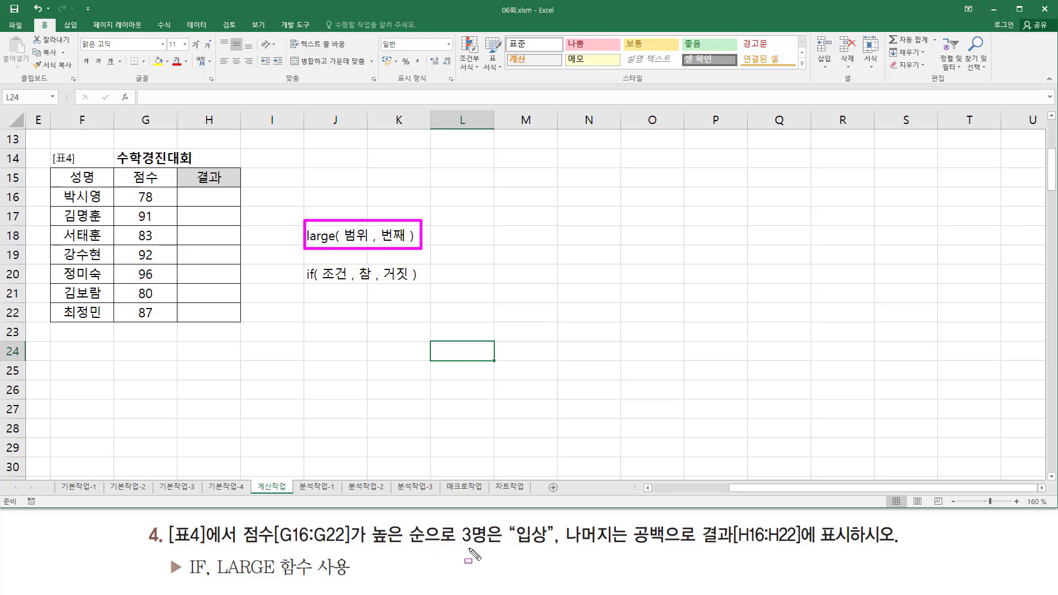
drag(244, 548, 354, 548)
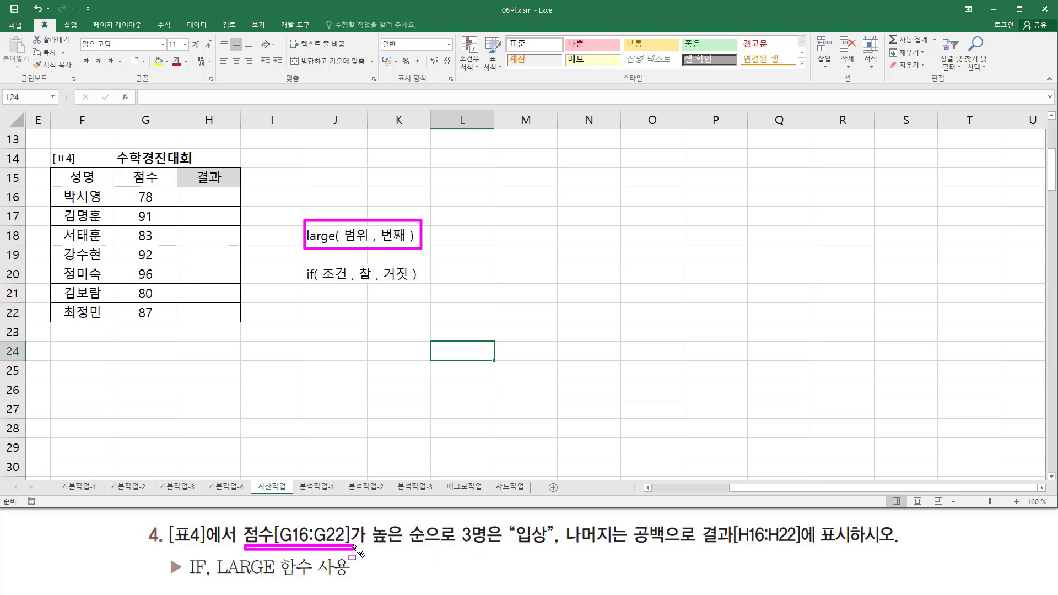
mouse_move(459, 517)
mouse_down()
mouse_move(463, 550)
mouse_move(476, 551)
mouse_up()
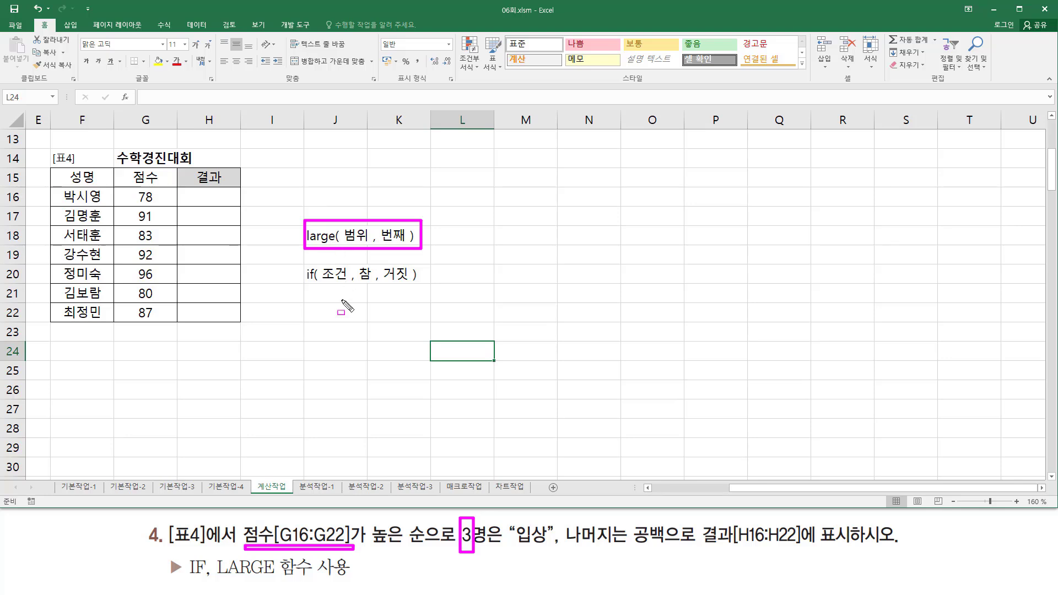
mouse_move(355, 262)
mouse_down()
mouse_move(358, 281)
mouse_move(381, 298)
mouse_up()
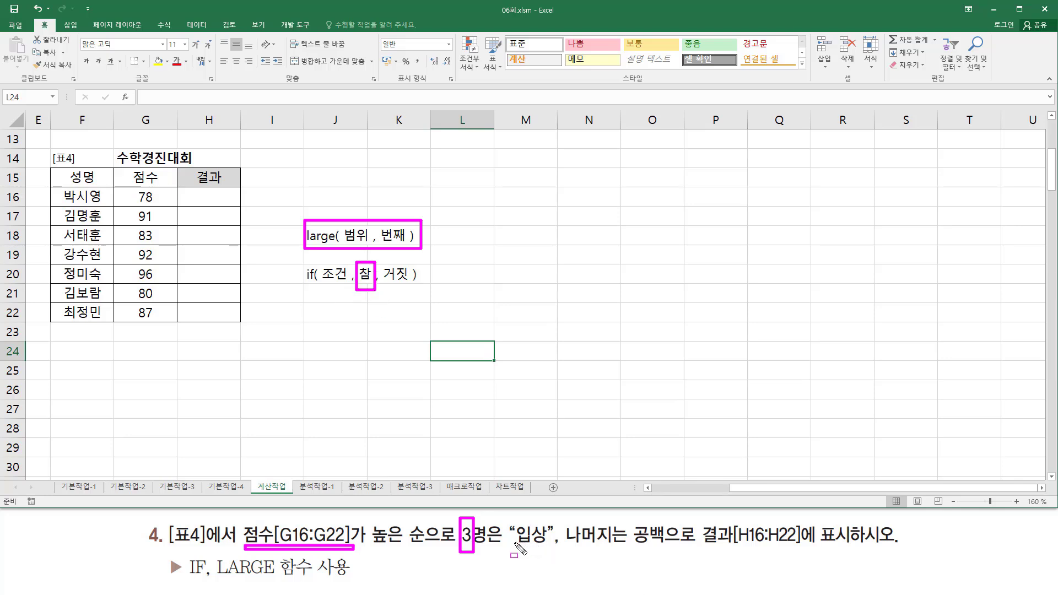
drag(513, 543, 546, 543)
mouse_move(387, 263)
mouse_down()
mouse_move(396, 261)
mouse_move(413, 291)
mouse_up()
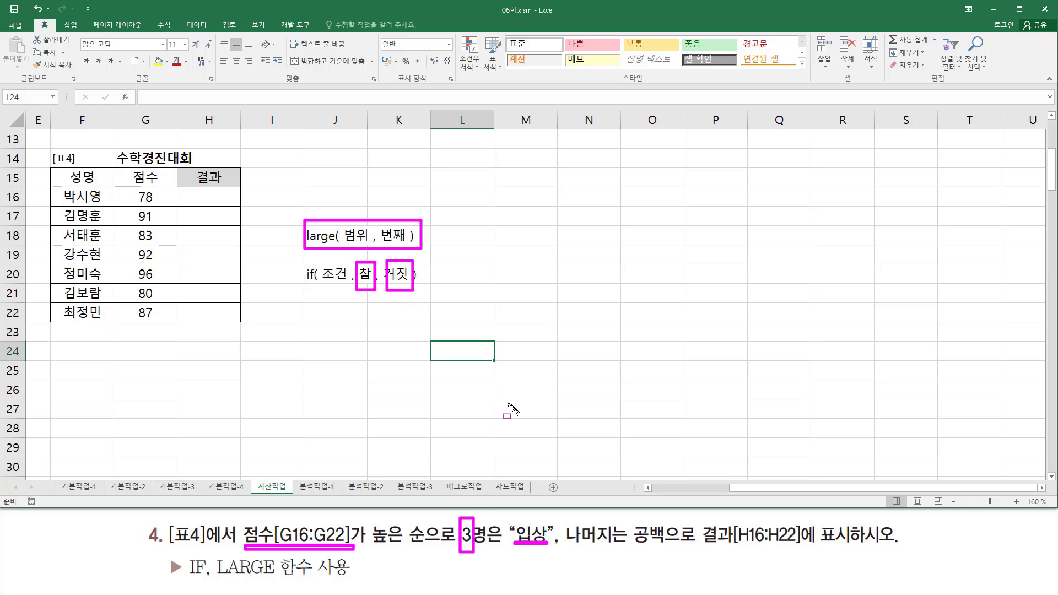
drag(634, 546, 666, 548)
key(Escape)
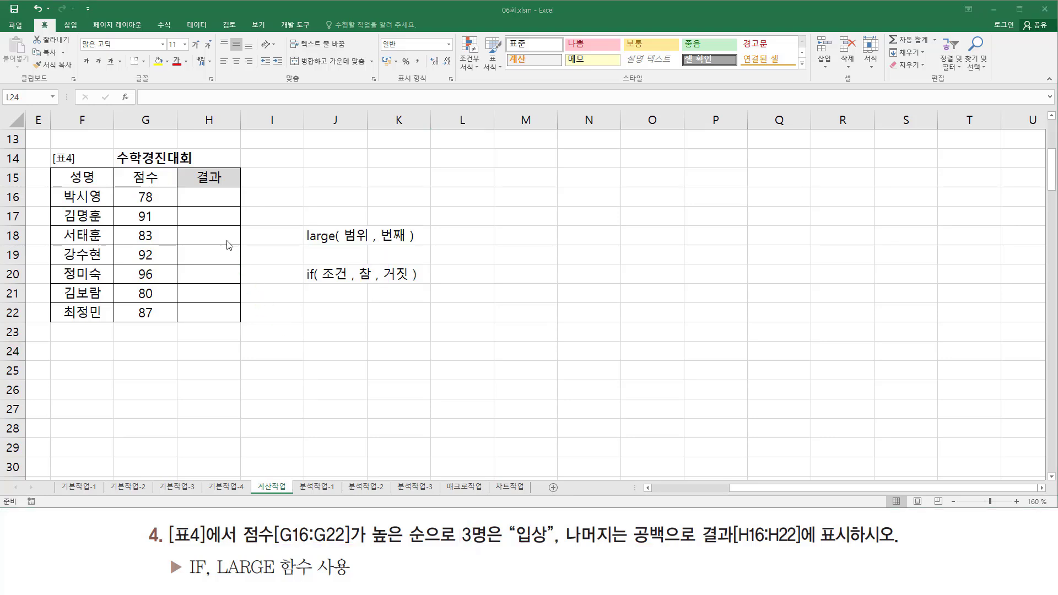
Enter =LARGE( G16:G22 , 3 ) in H16 to get the third-highest 점수
click(222, 203)
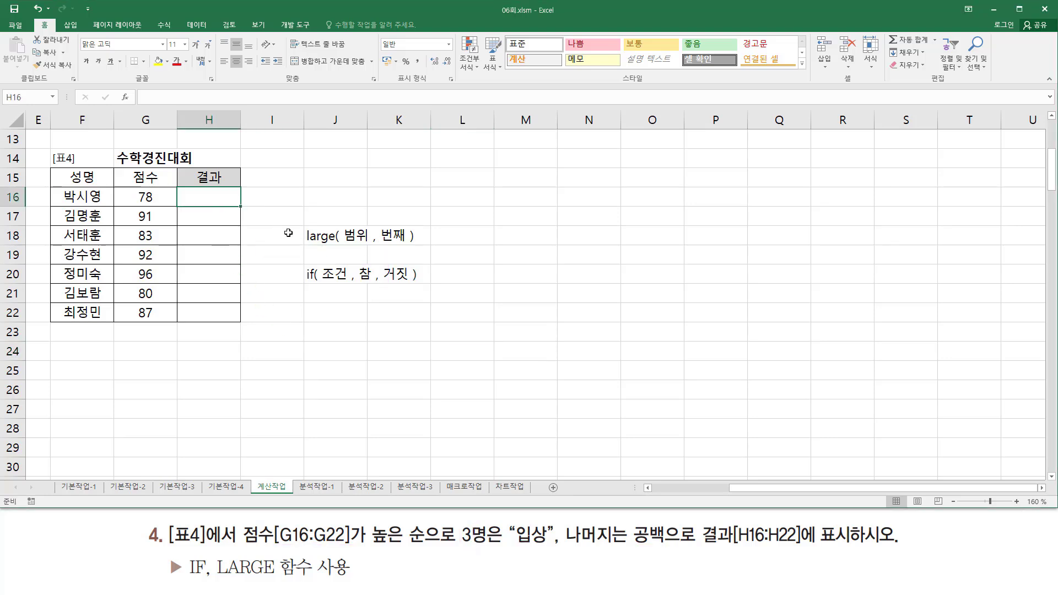
text(=)
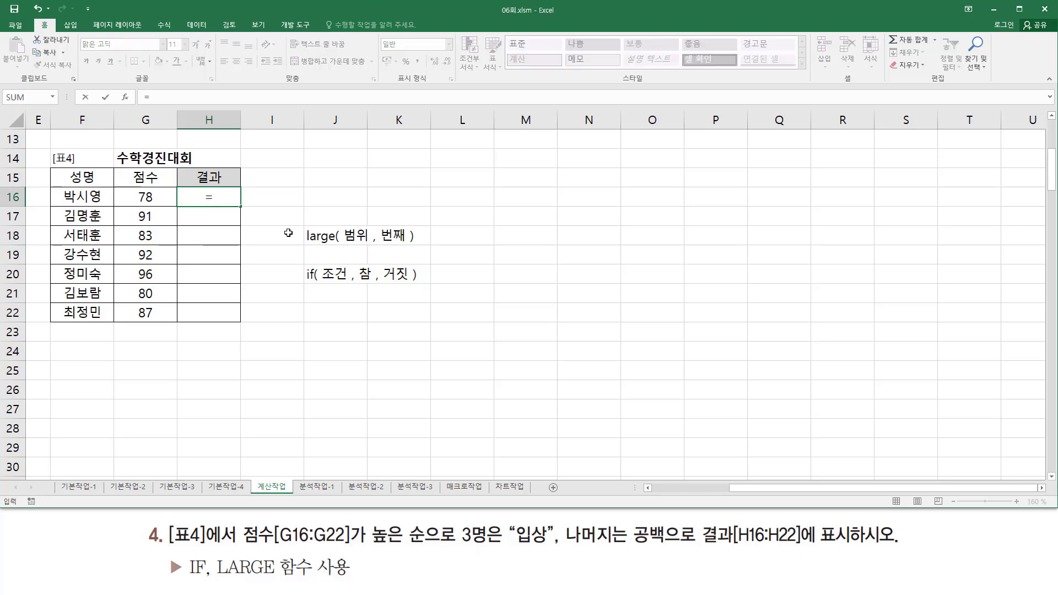
text(lar)
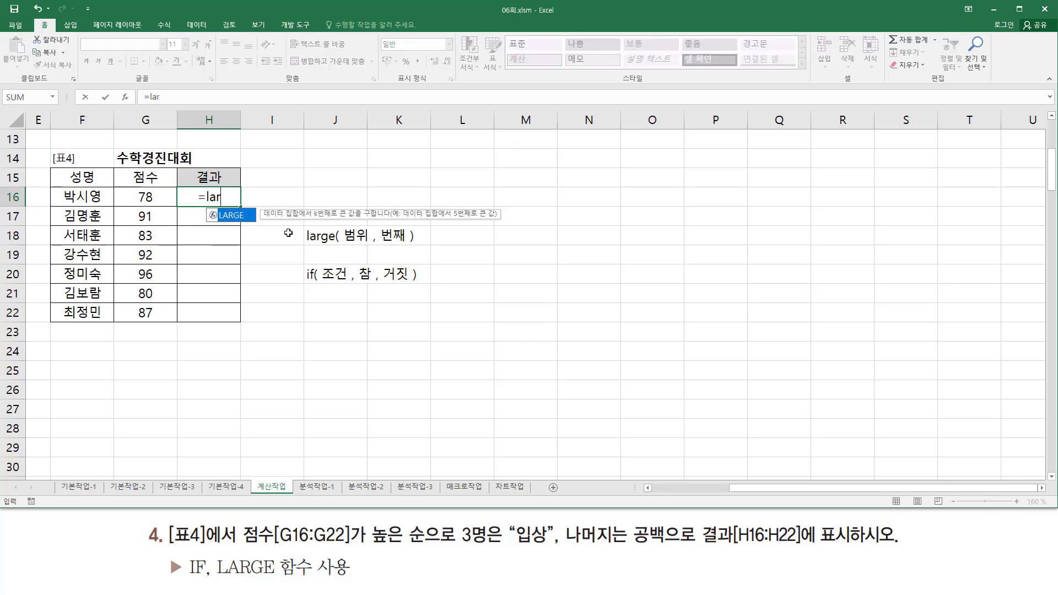
key(Tab)
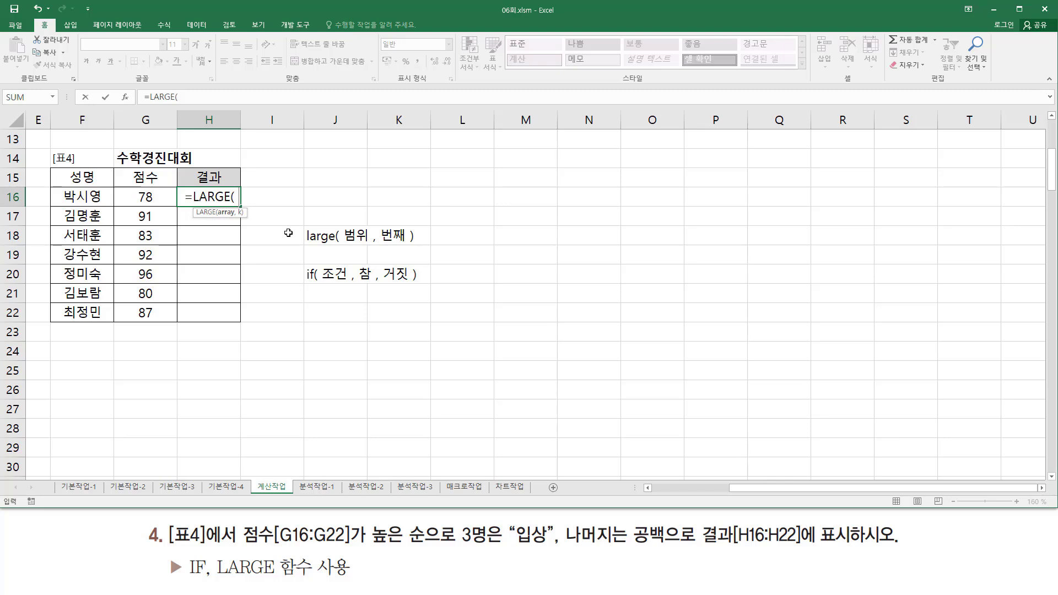
key(Left)
key(shift+Down)
key(shift+Down)
key(shift+Down)
key(shift+Down)
key(shift+Down)
key(shift+Down)
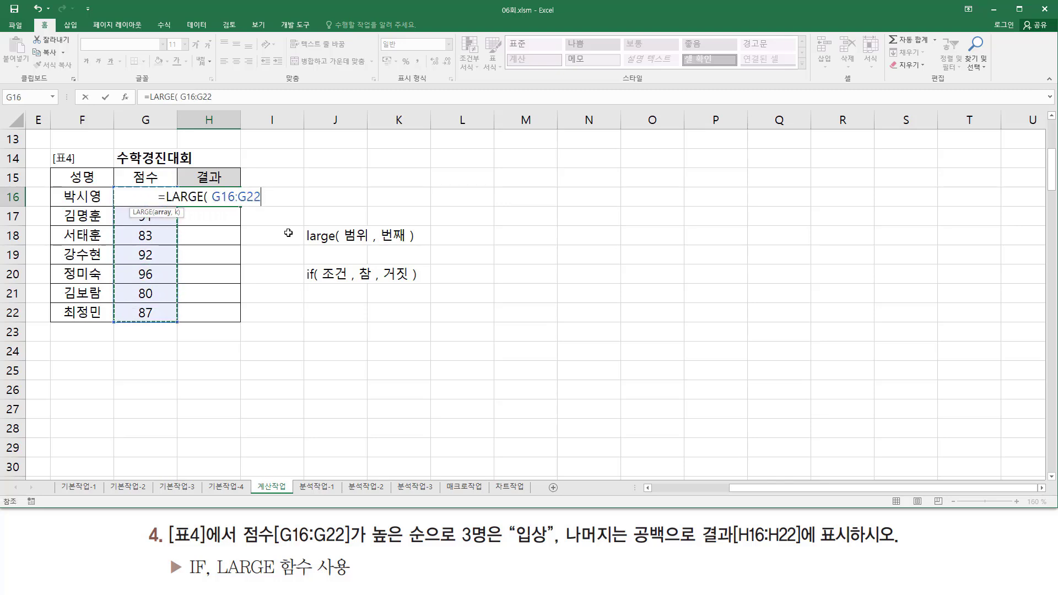
text(, )
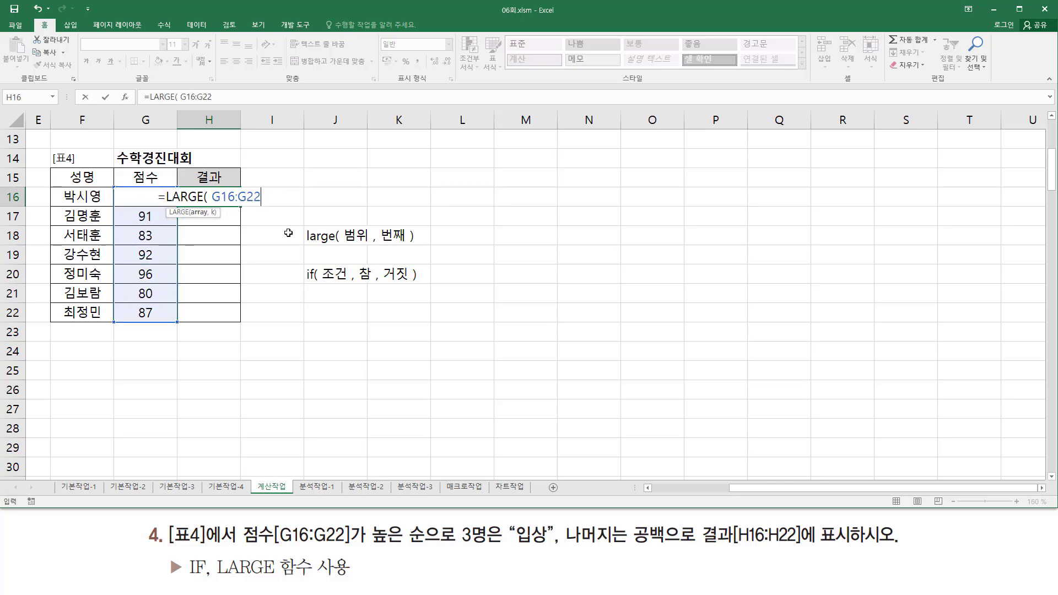
text(3)
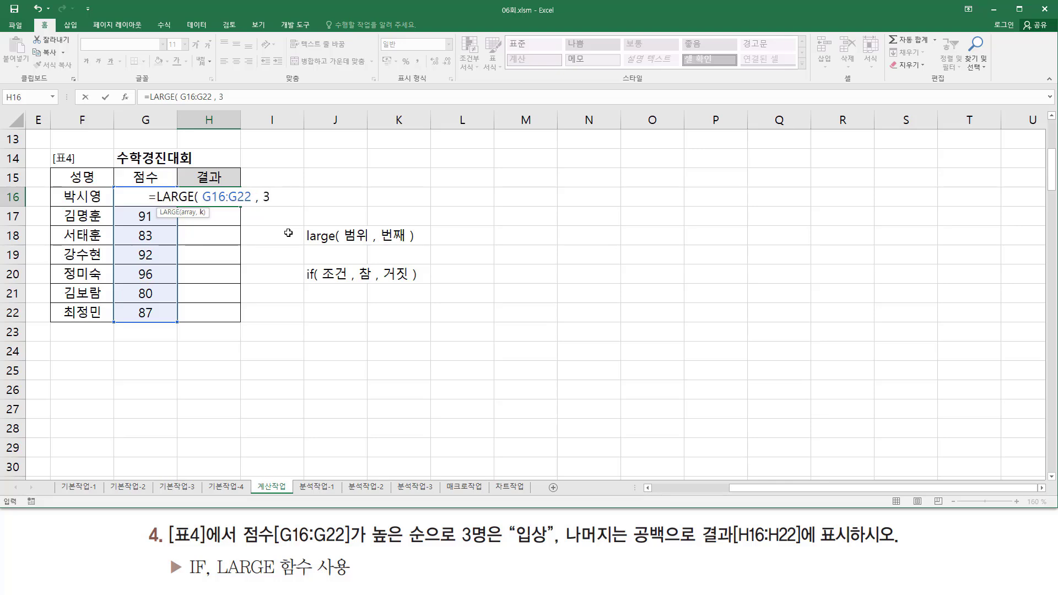
text( ))
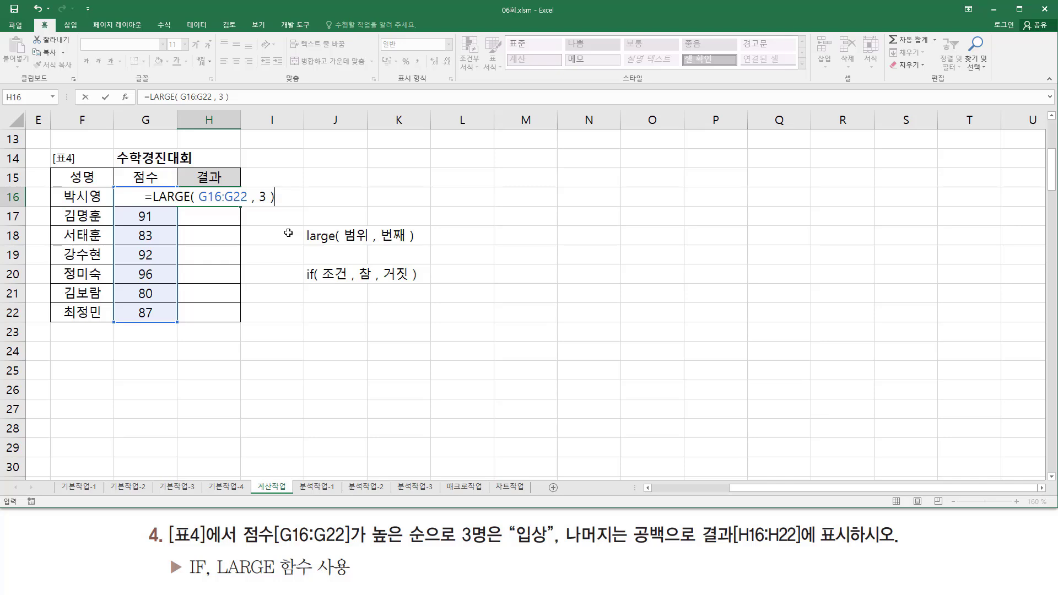
key(Return)
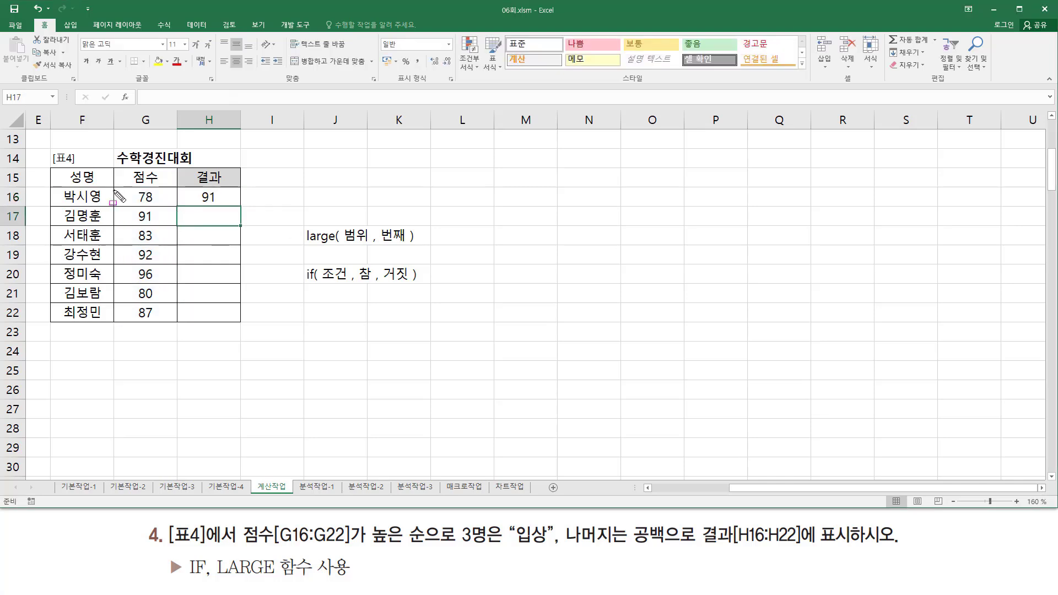
Check the LARGE result in H16 against the three highest scores in the 점수 column
drag(119, 187, 176, 330)
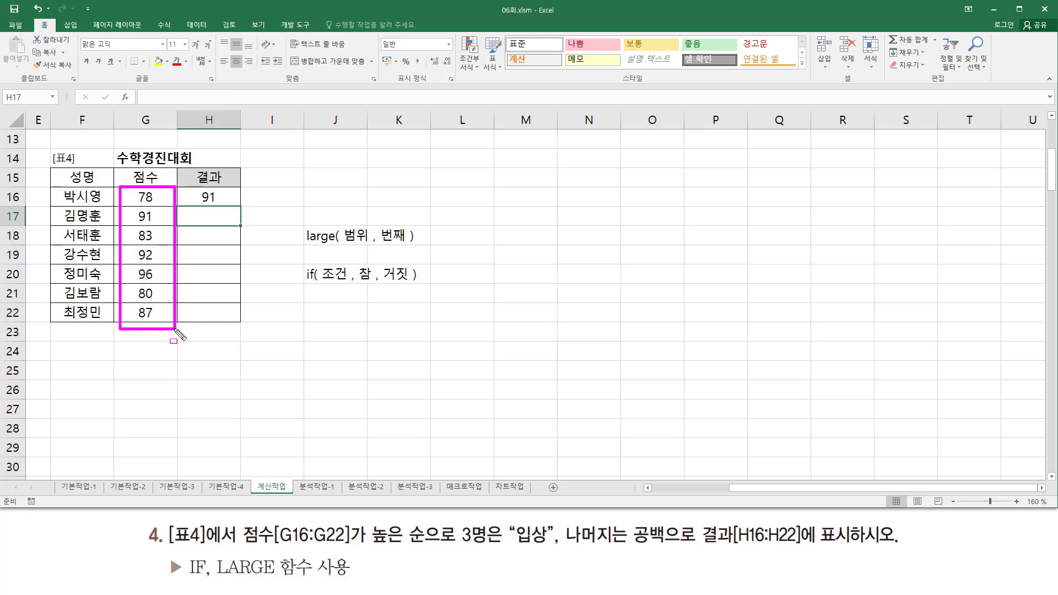
drag(133, 266, 157, 284)
drag(135, 243, 156, 267)
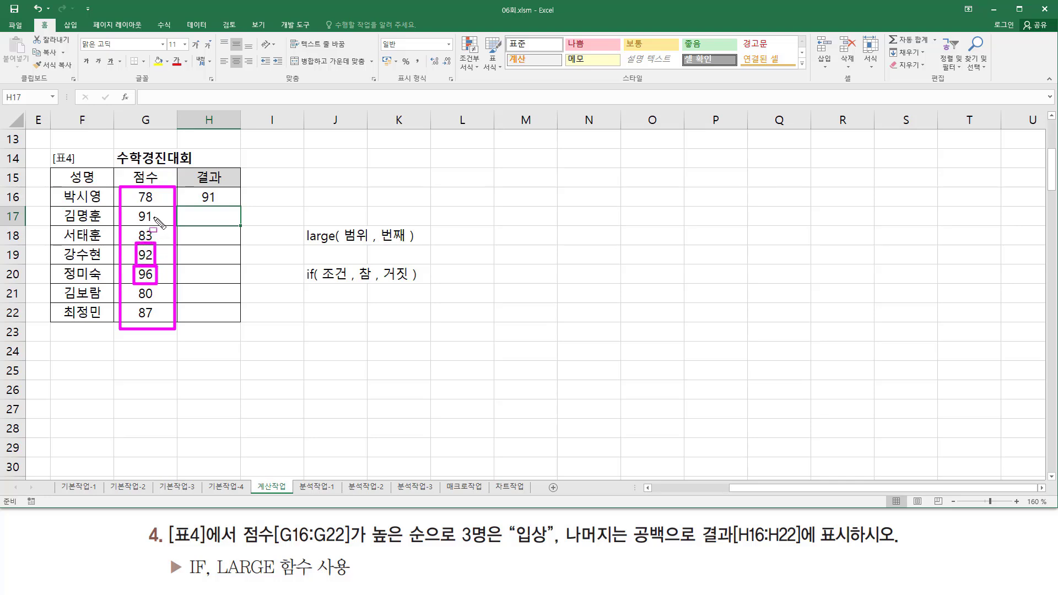
drag(155, 215, 161, 219)
key(Escape)
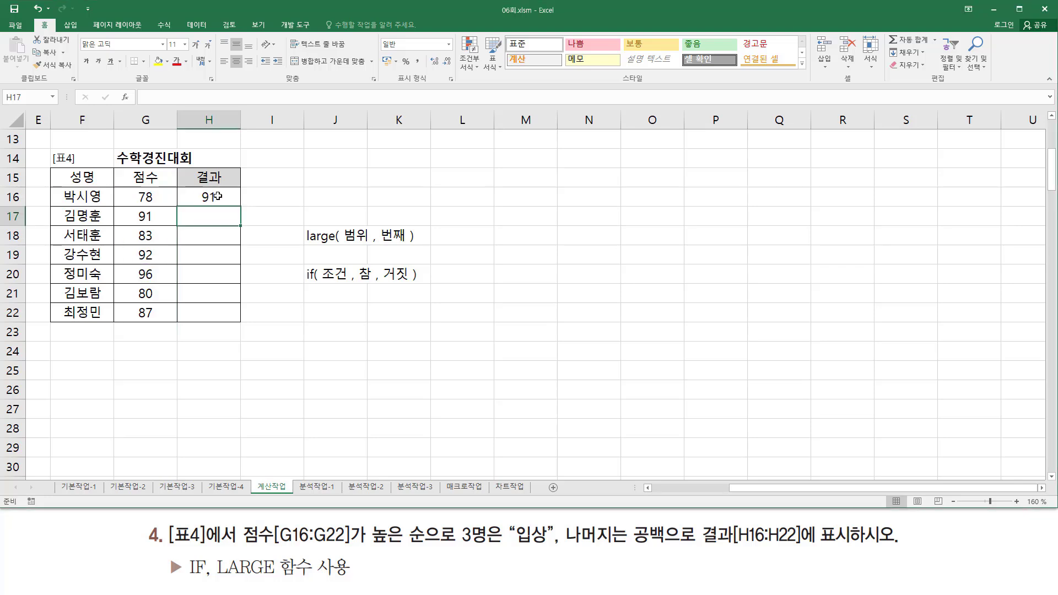
Make the 점수 range in H16's LARGE formula absolute as $G$16:$G$22
key(Up)
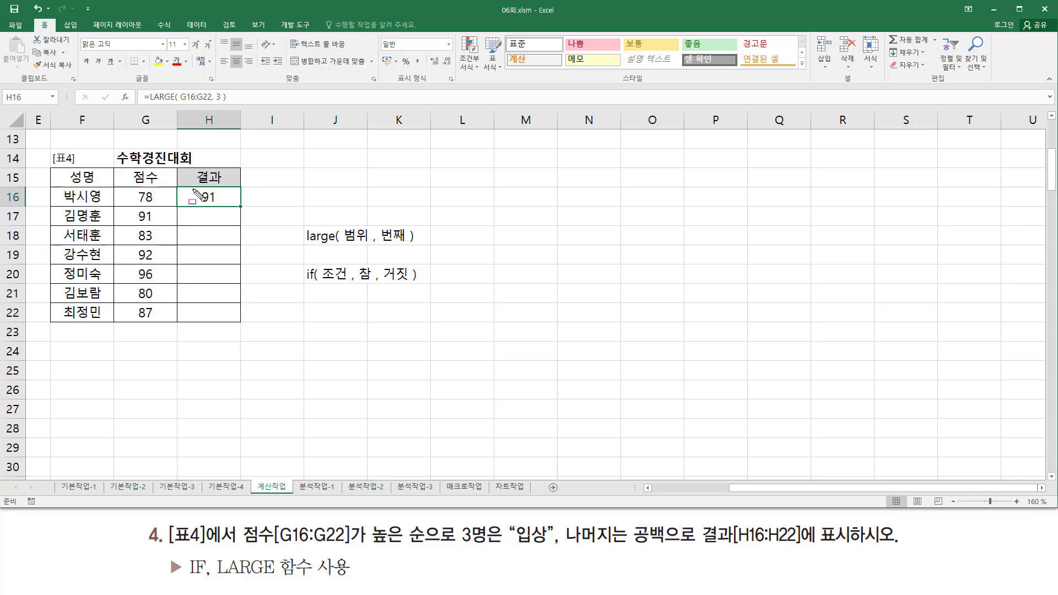
drag(193, 189, 227, 205)
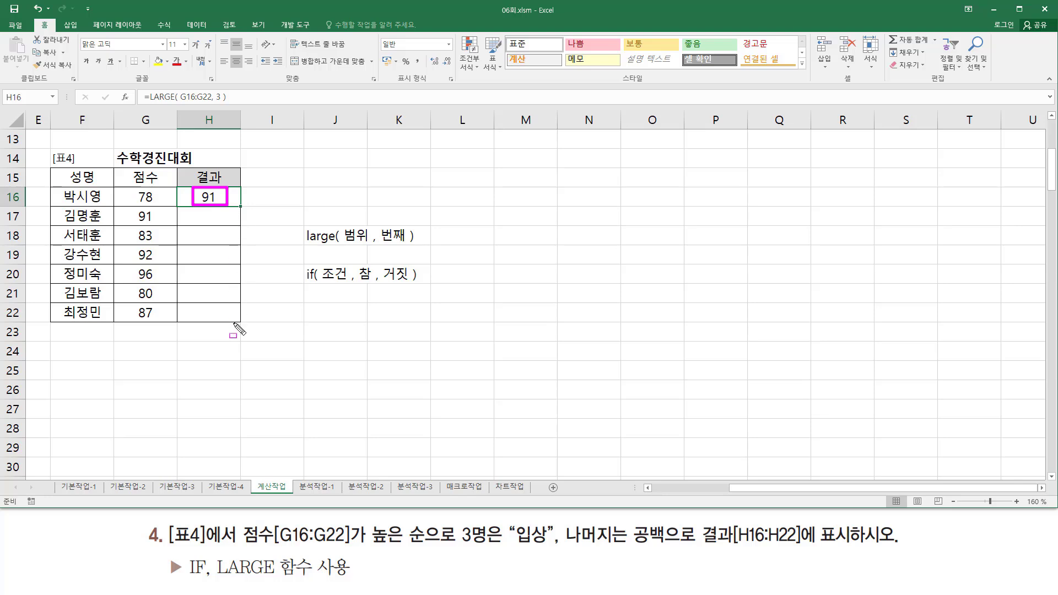
double_click(211, 196)
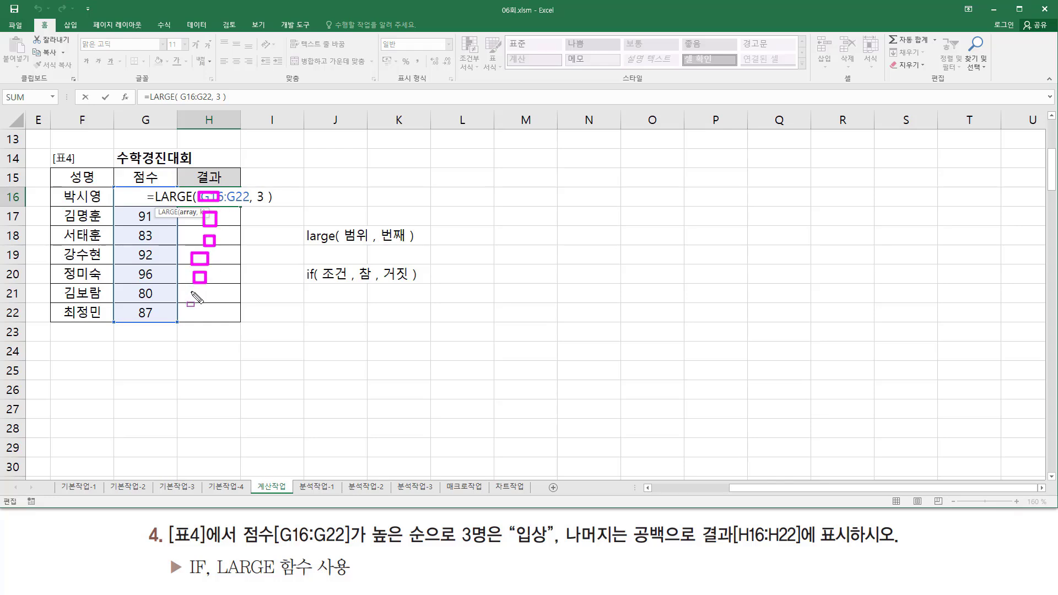
drag(119, 219, 174, 323)
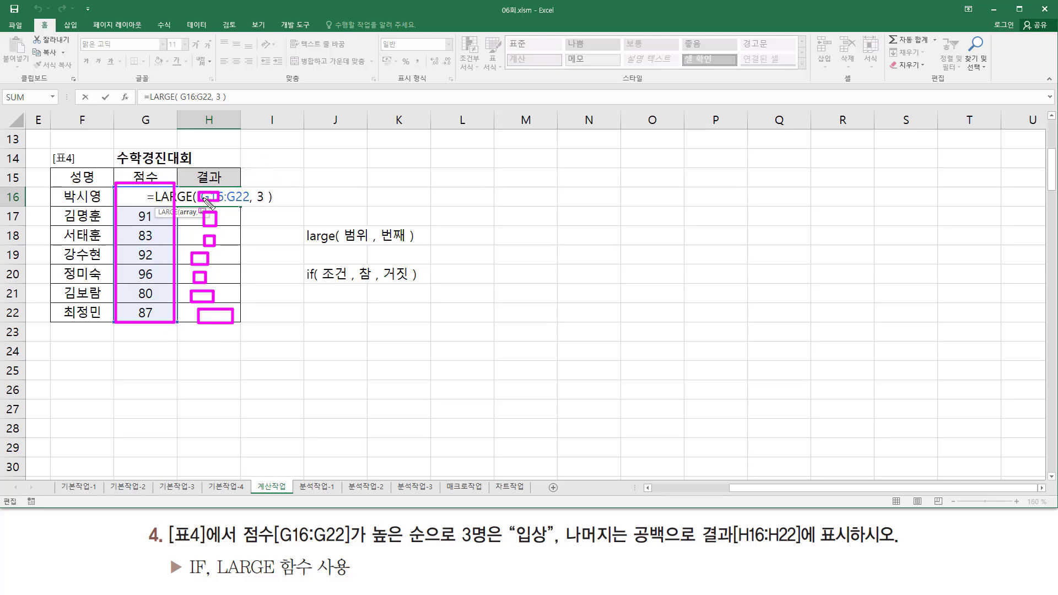
click(126, 188)
drag(131, 205, 165, 320)
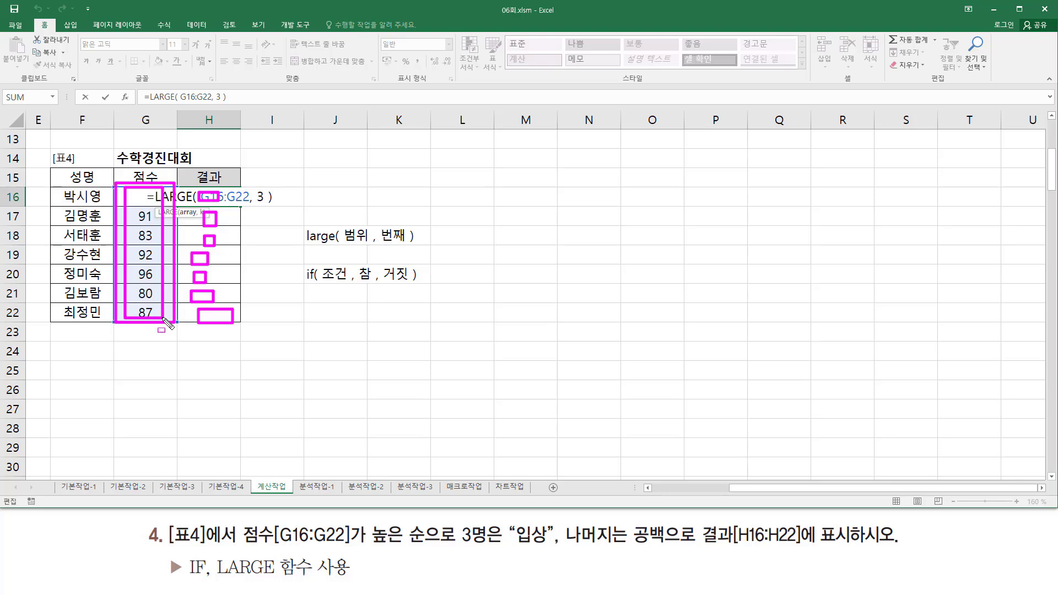
key(Escape)
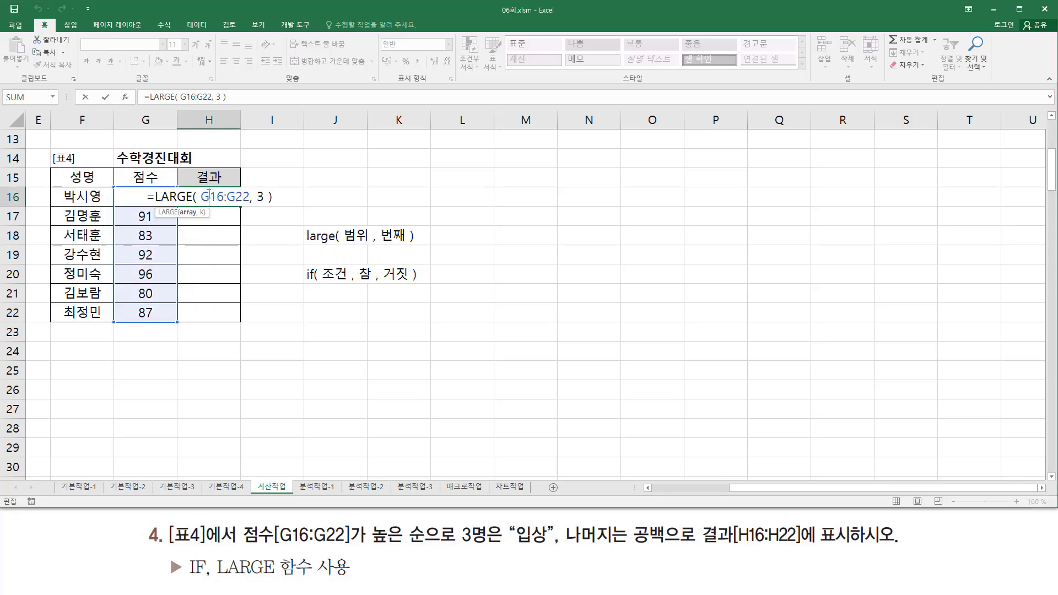
drag(209, 194, 236, 196)
key(F4)
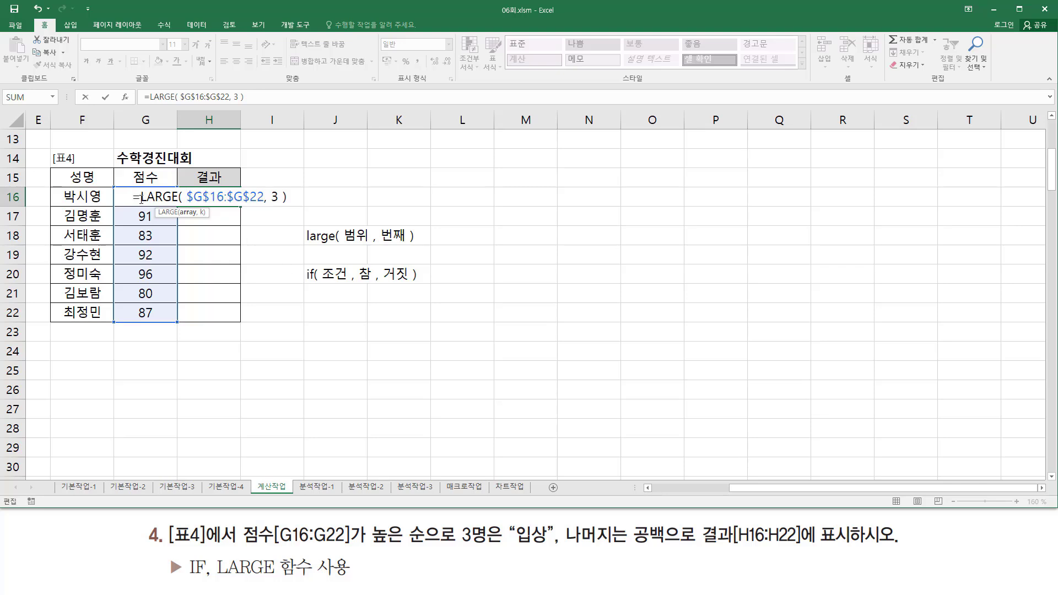
Nest the LARGE expression in an IF condition in H16: =if( G16 >= LARGE( $G$16:$G$22, 3 )
drag(143, 197, 287, 197)
key(Delete)
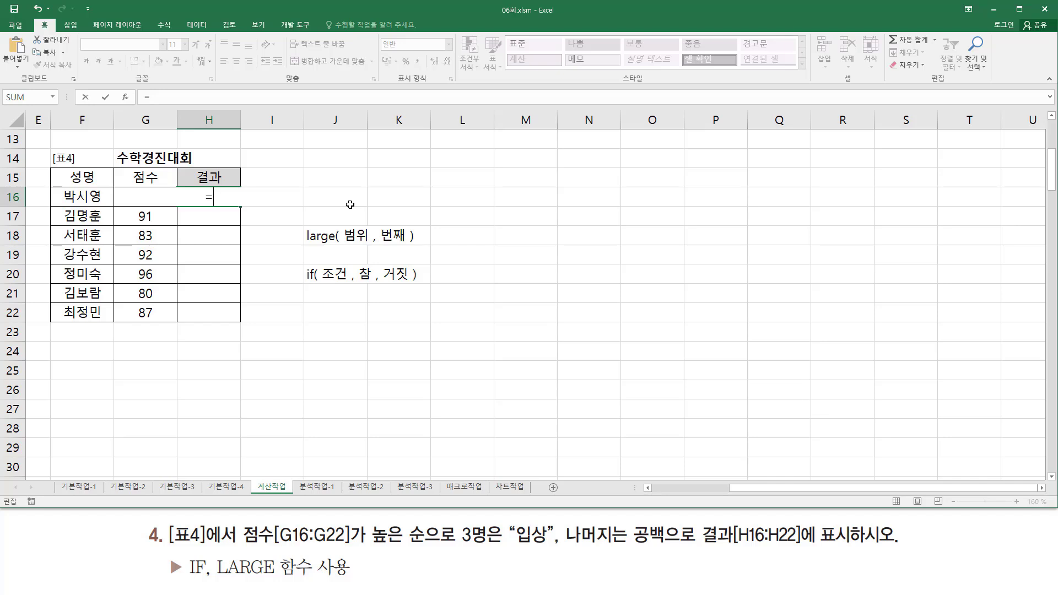
text(if()
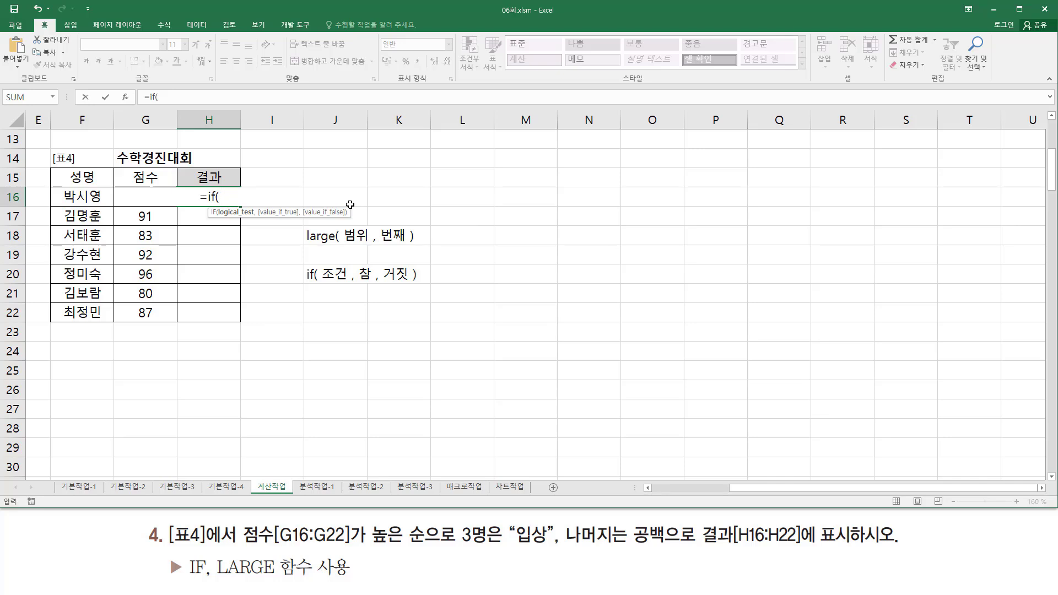
key(Left)
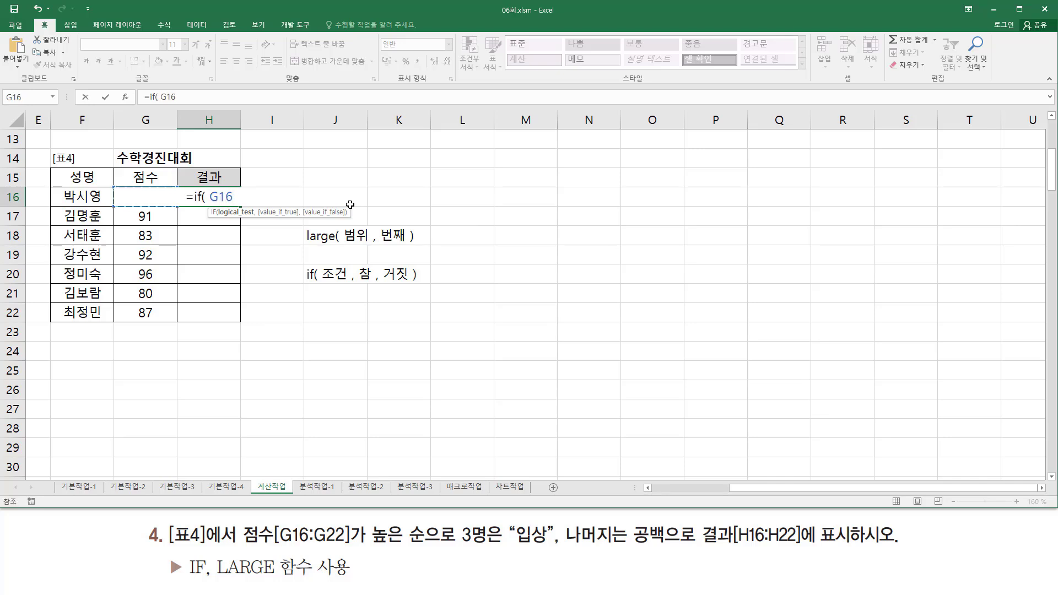
text(LARGE( $G$16:$G$22, 3 ))
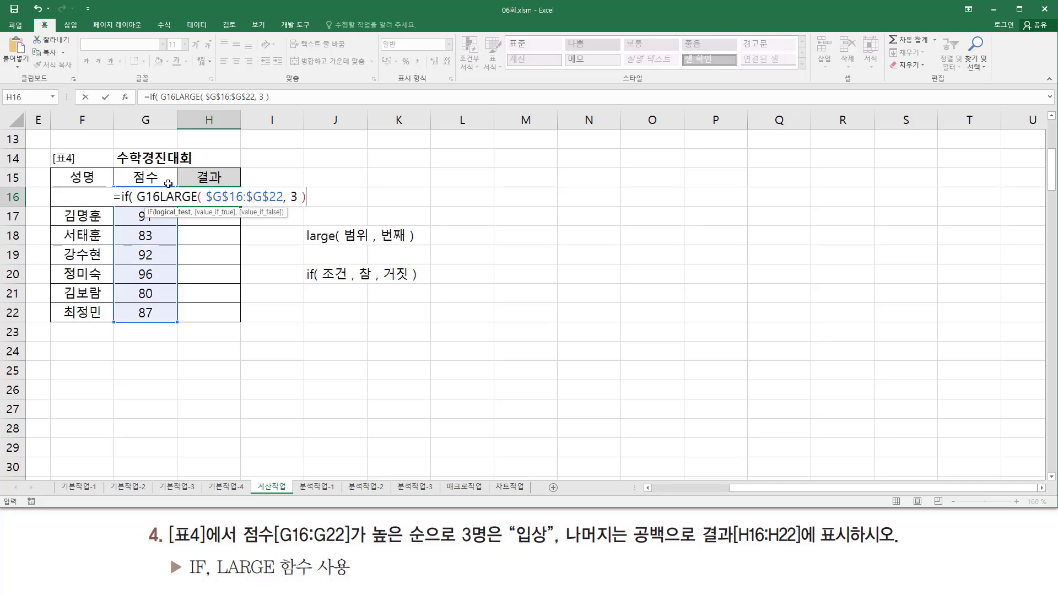
click(164, 196)
text(>)
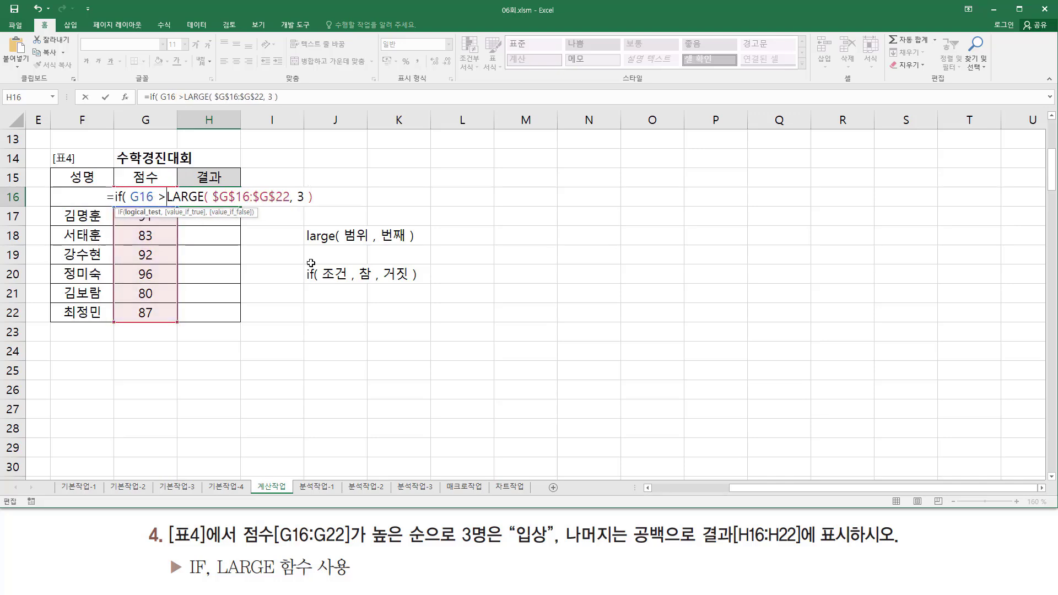
text(=)
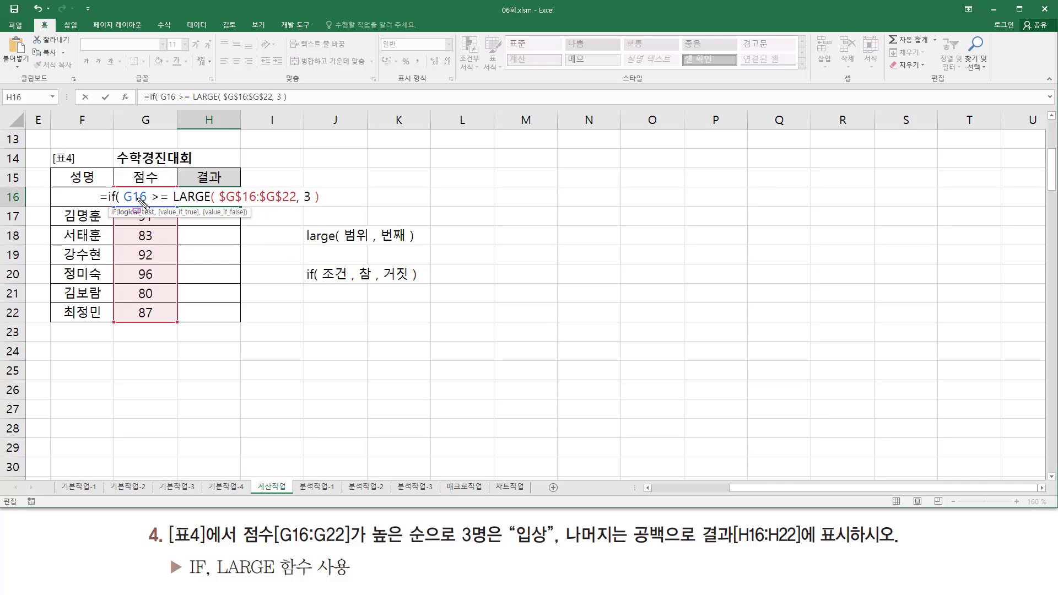
Compare H16's IF condition with task 4's wording on the top 3명, "입상" and 공백
mouse_move(121, 186)
mouse_down()
mouse_move(149, 208)
mouse_move(320, 205)
mouse_up()
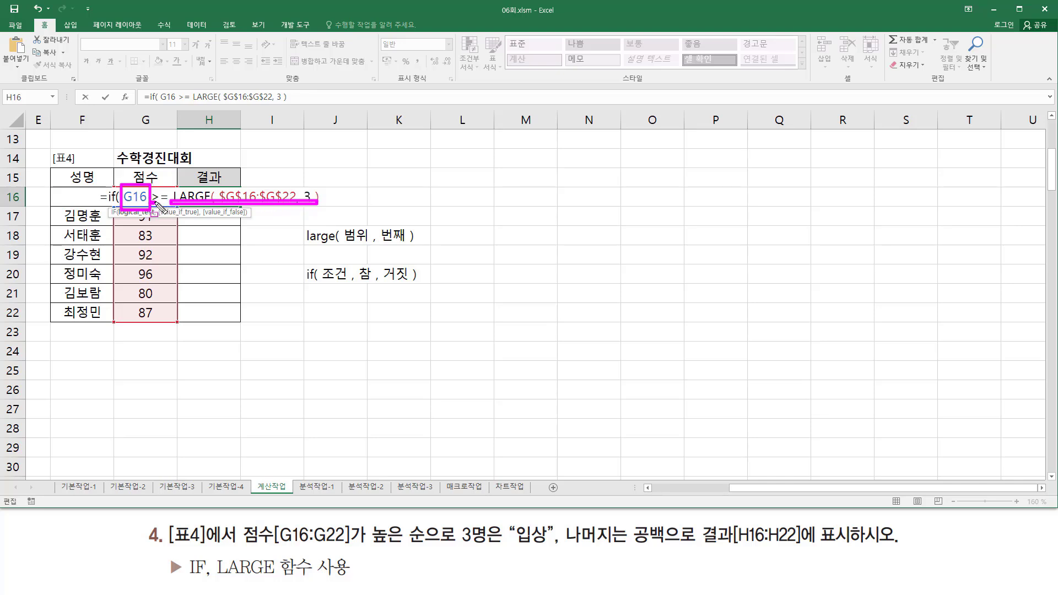
drag(156, 203, 157, 203)
drag(462, 520, 490, 551)
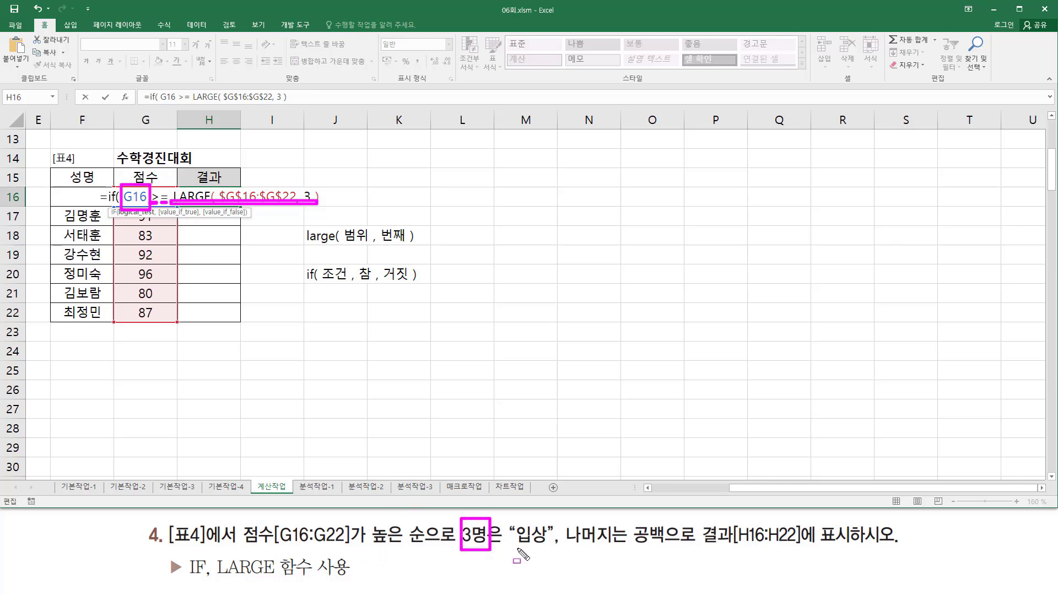
drag(516, 548, 549, 548)
drag(634, 549, 671, 549)
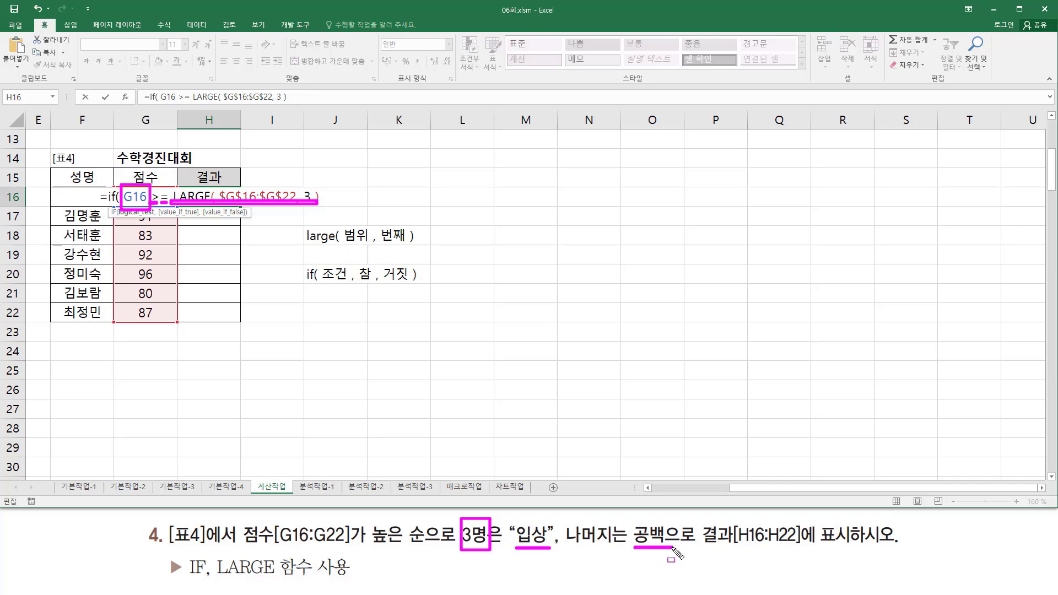
key(Escape)
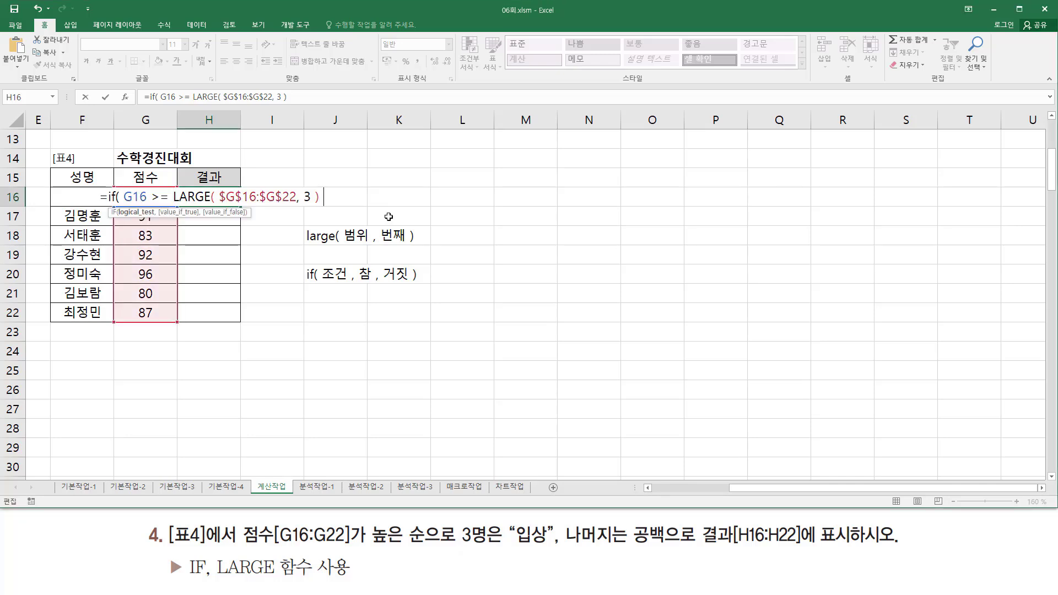
Complete H16's IF formula with "입상" for true and an empty string "" for false
text(, )
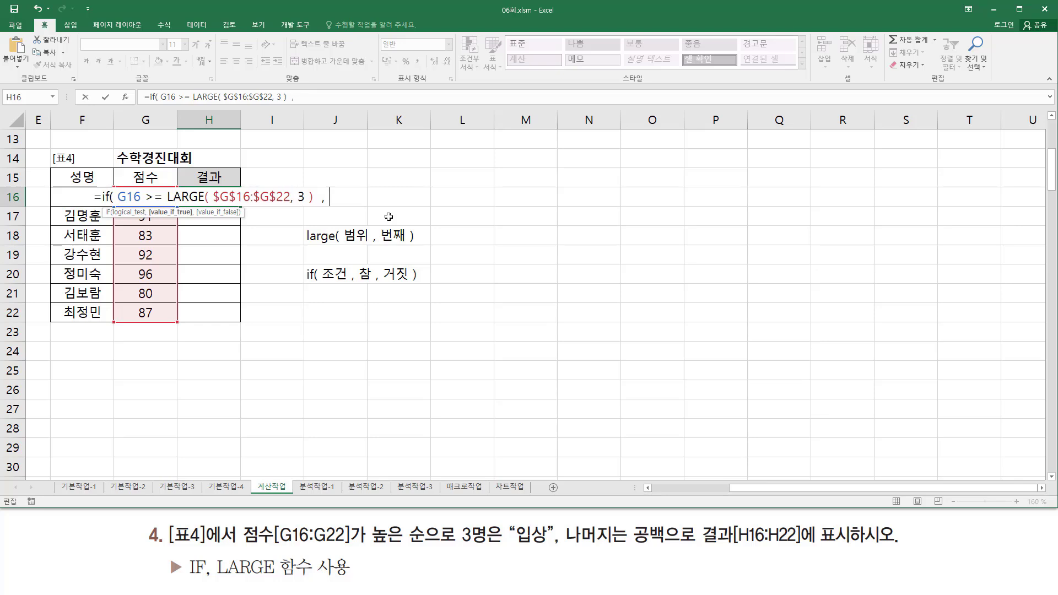
text(")
text(입사)
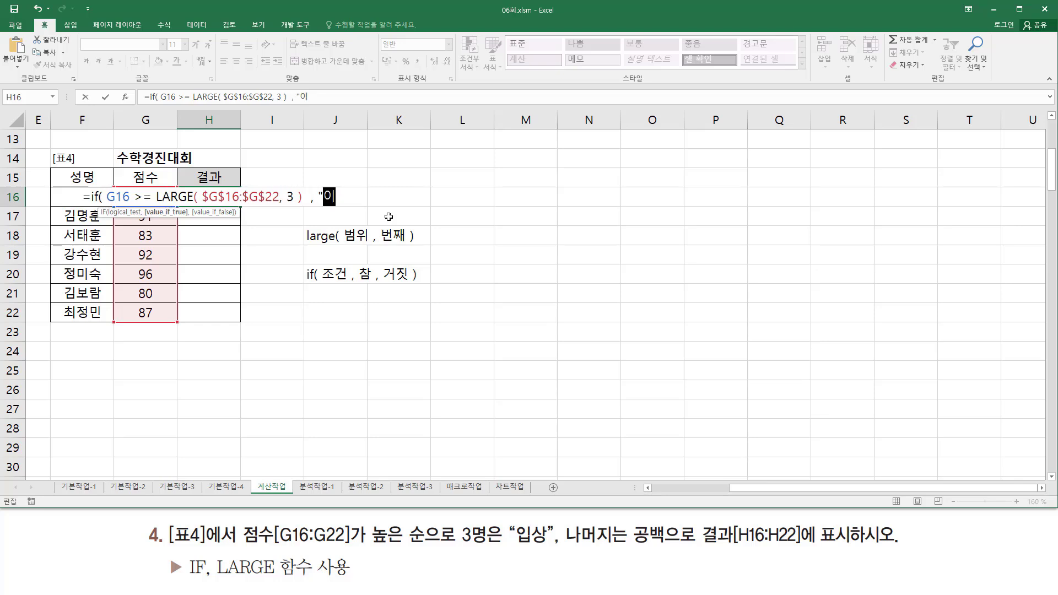
text(")
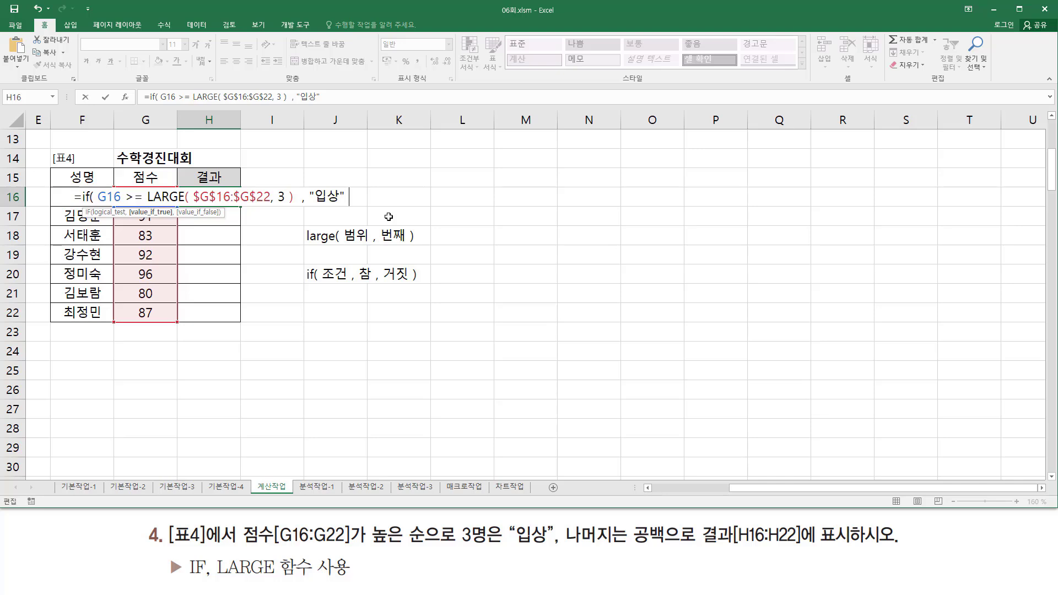
text( , )
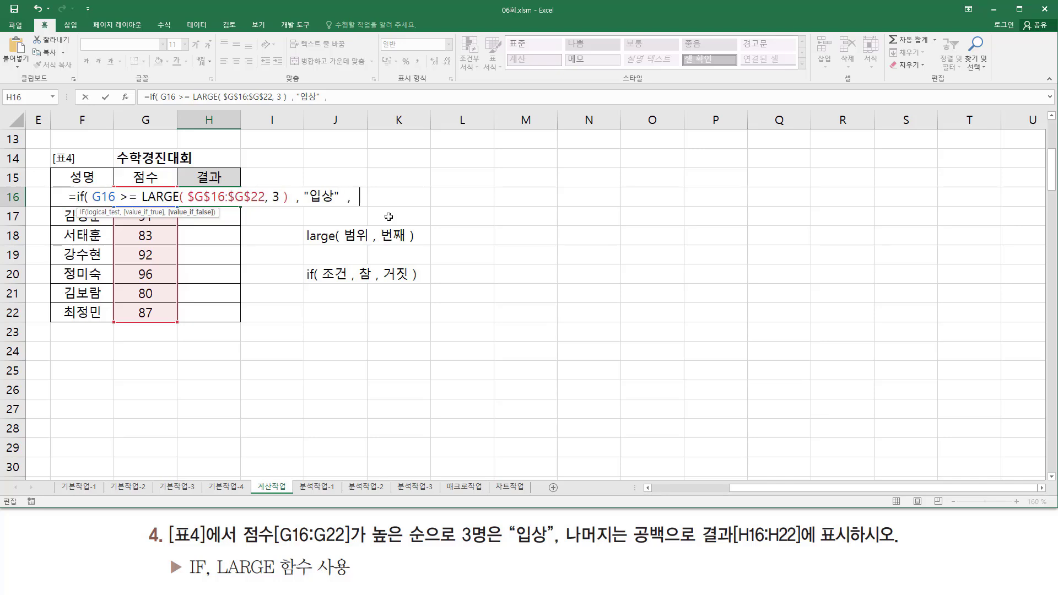
text("")
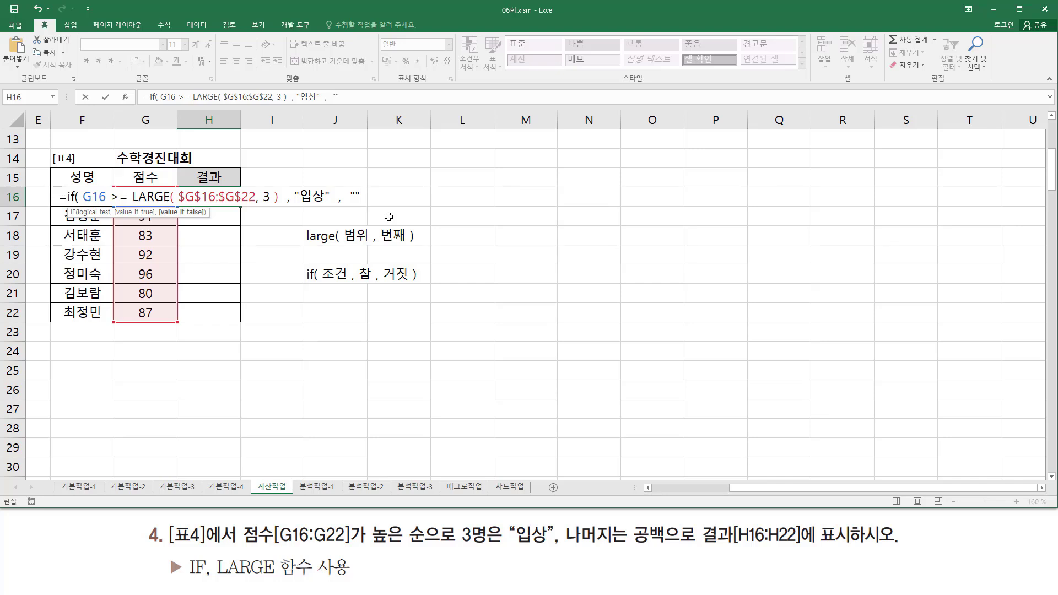
text())
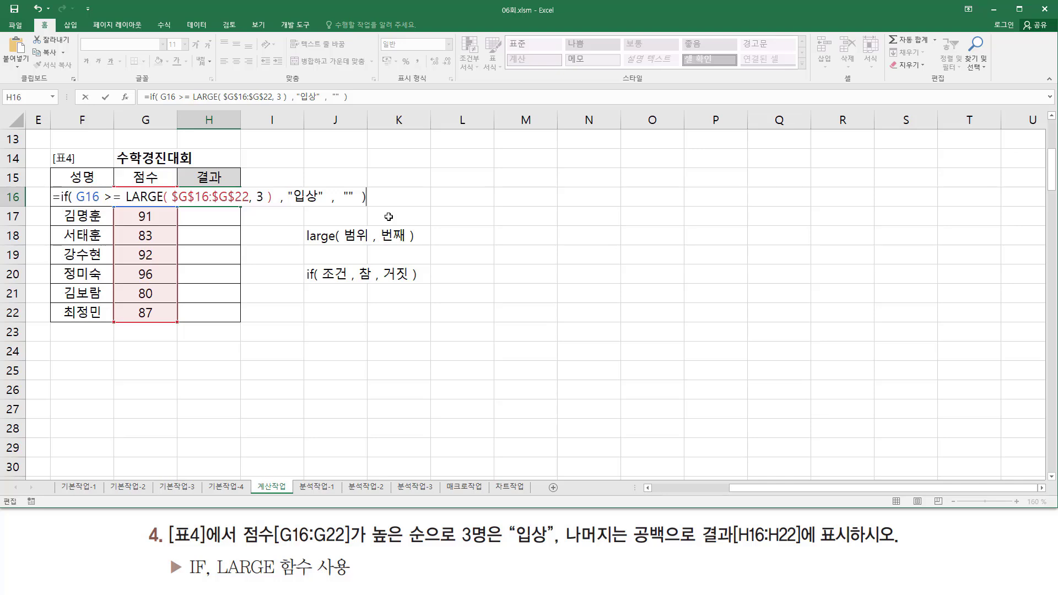
key(Return)
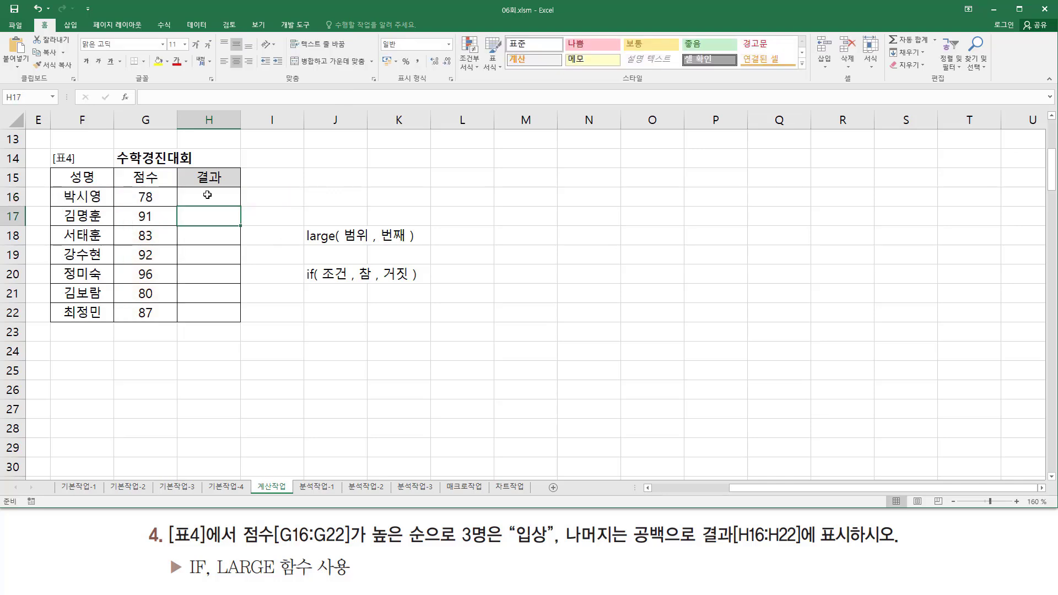
Fill the H16 formula down through H22 and check the 입상 rows against the three highest scores
click(207, 195)
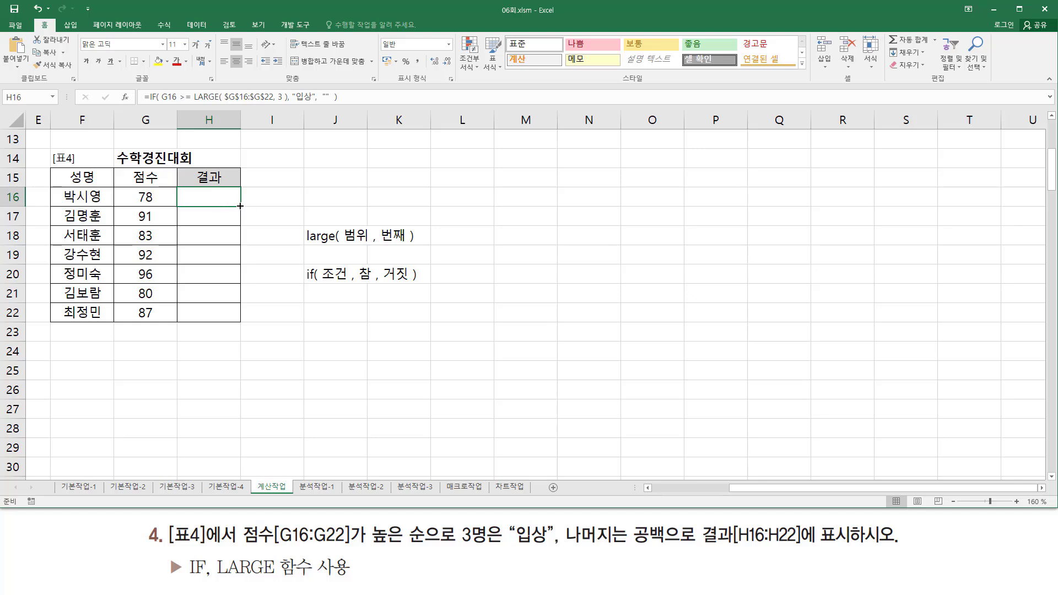
drag(241, 206, 238, 322)
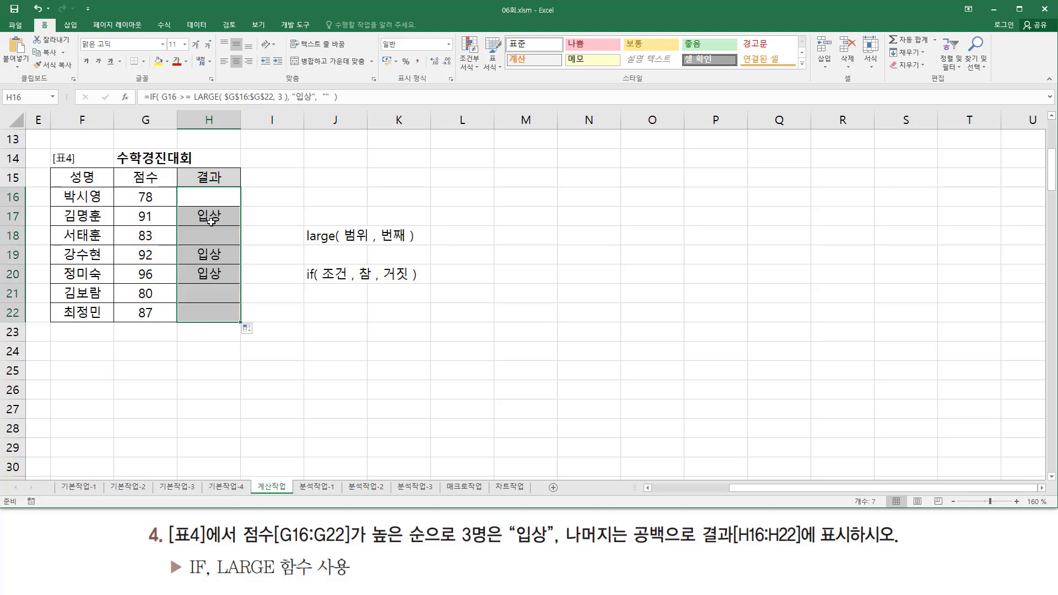
drag(137, 267, 159, 282)
drag(137, 244, 160, 259)
drag(134, 208, 162, 226)
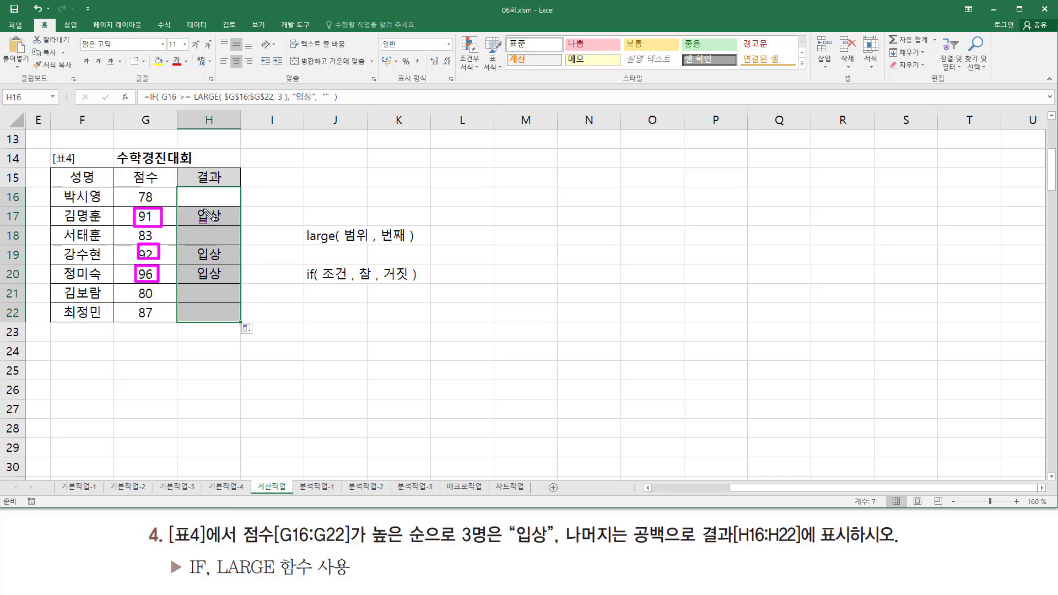
key(Escape)
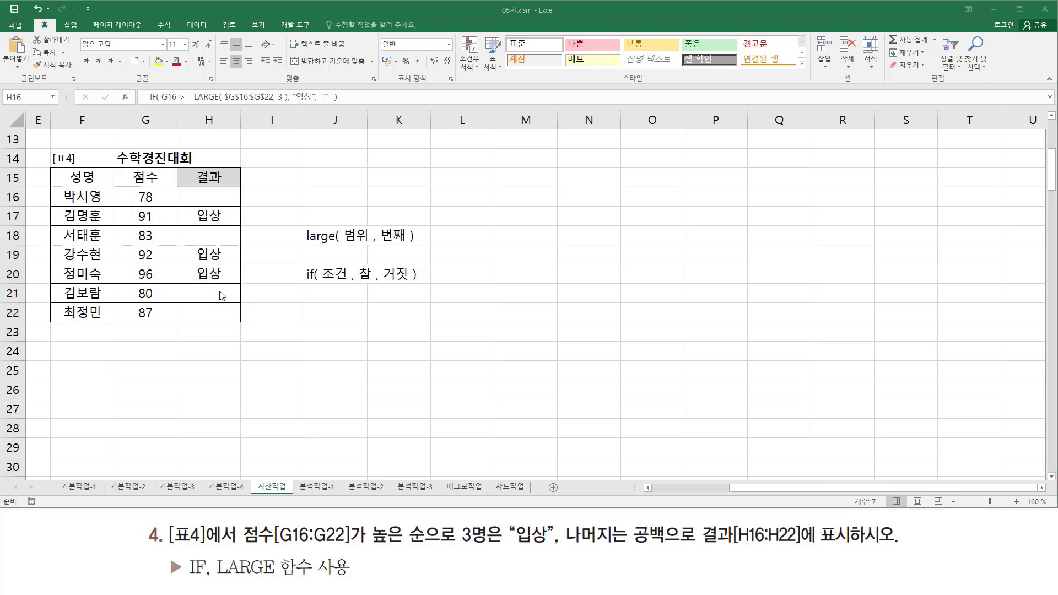
Write the finished formula as a text note in J22: =if( G16 >= LARGE( $G$16:$G$22, 3 ) , "입상" , "" )
click(331, 307)
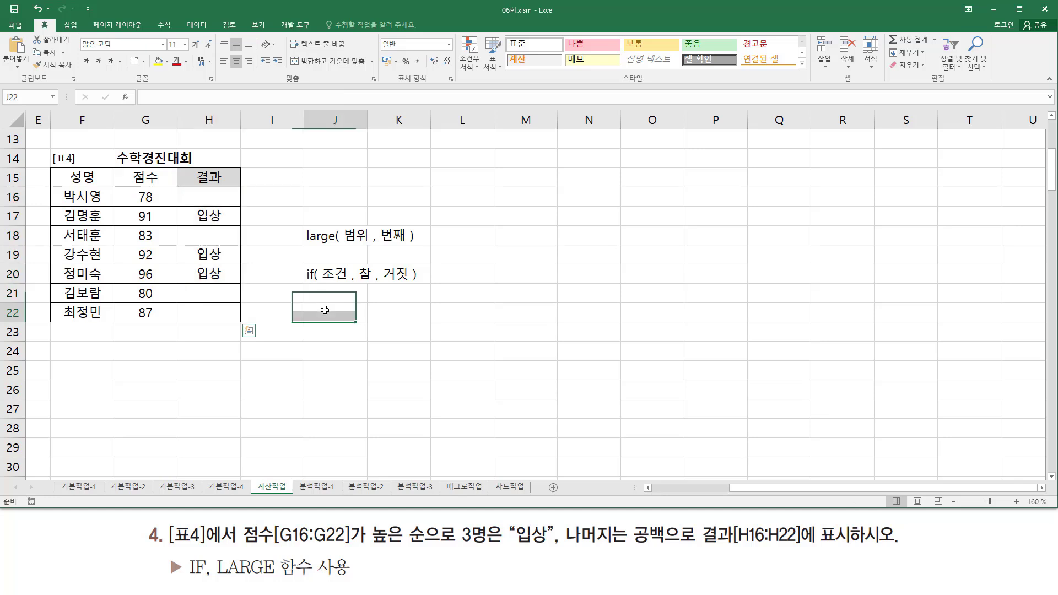
text(')
text(=if( G16 >= LARGE( $G$16:$G$22, 3 ) , "입상" , "" ))
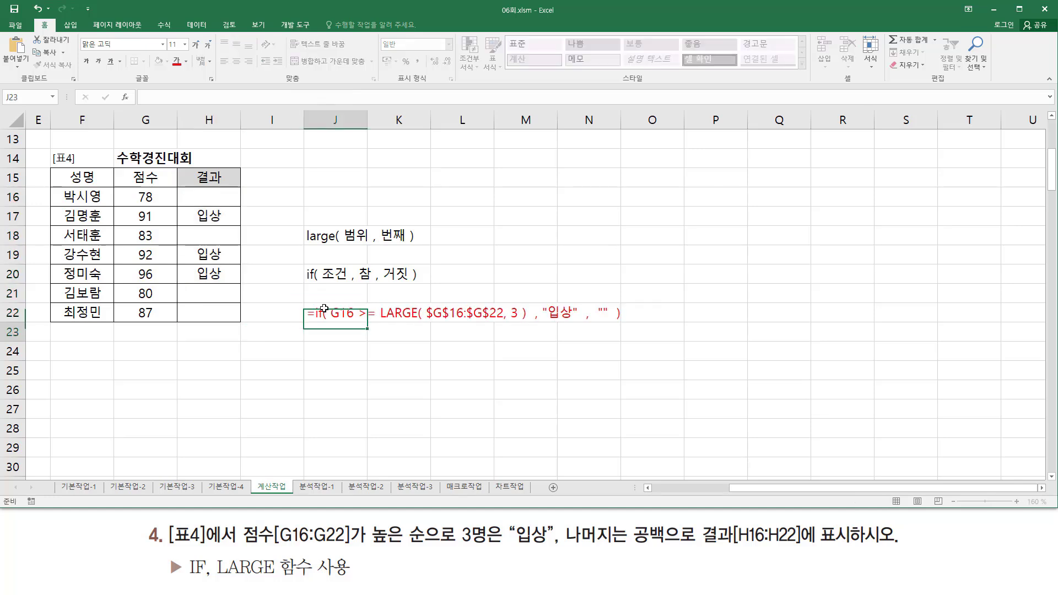
key(Return)
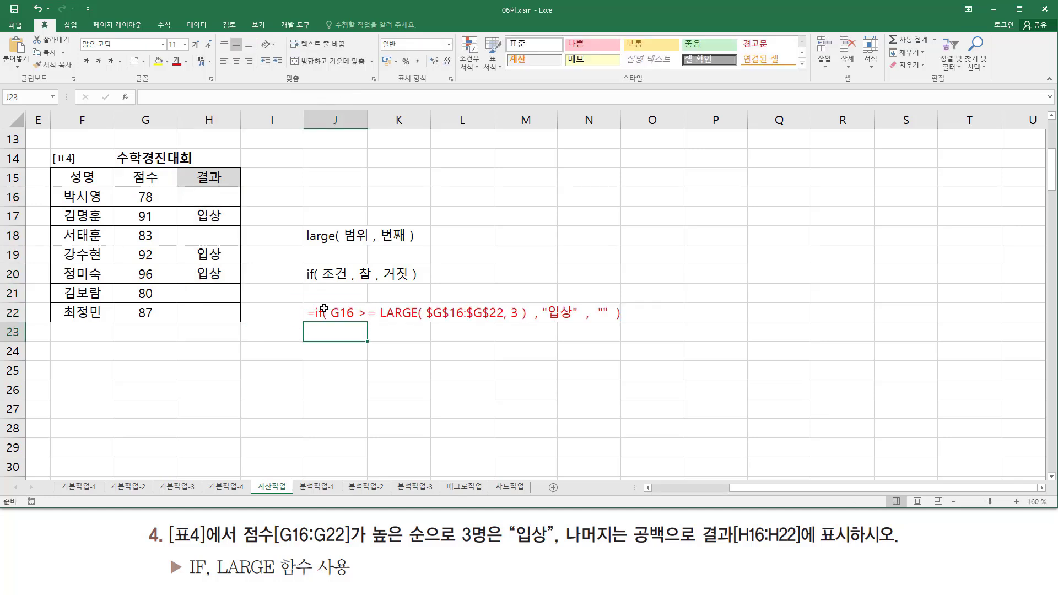
Review the condition, true value and false value in the J22 formula note against task 4
click(357, 406)
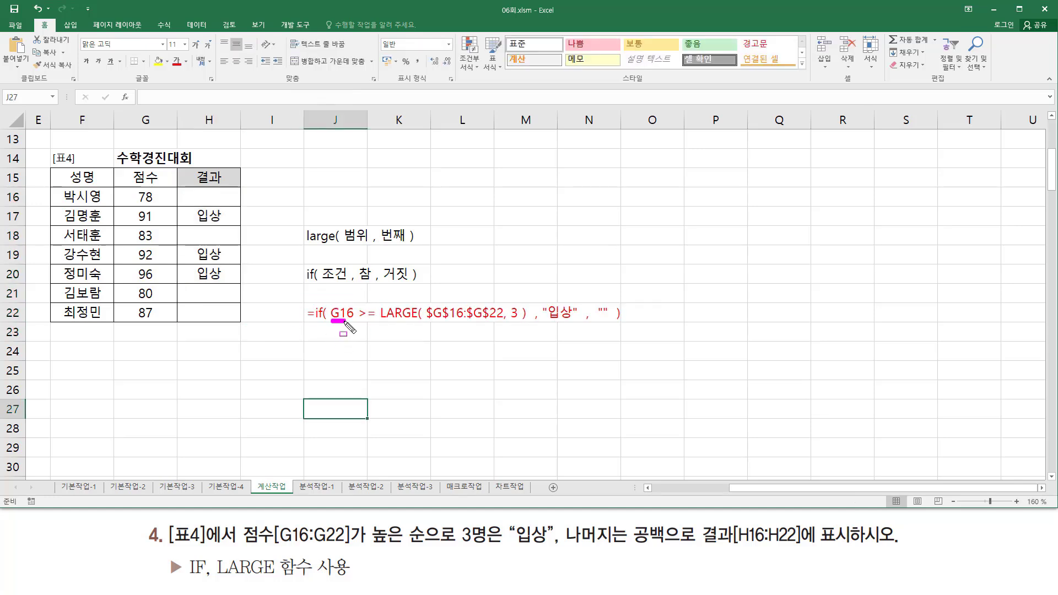
drag(330, 321, 527, 320)
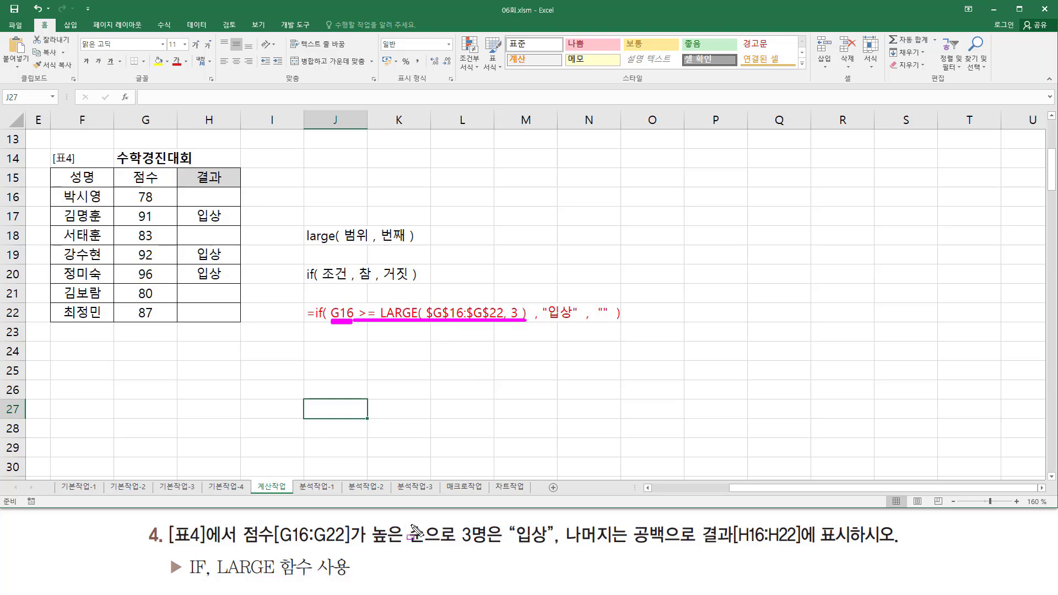
click(362, 305)
click(370, 305)
mouse_move(540, 323)
mouse_down()
mouse_move(538, 298)
mouse_move(573, 326)
mouse_move(613, 328)
mouse_up()
key(Escape)
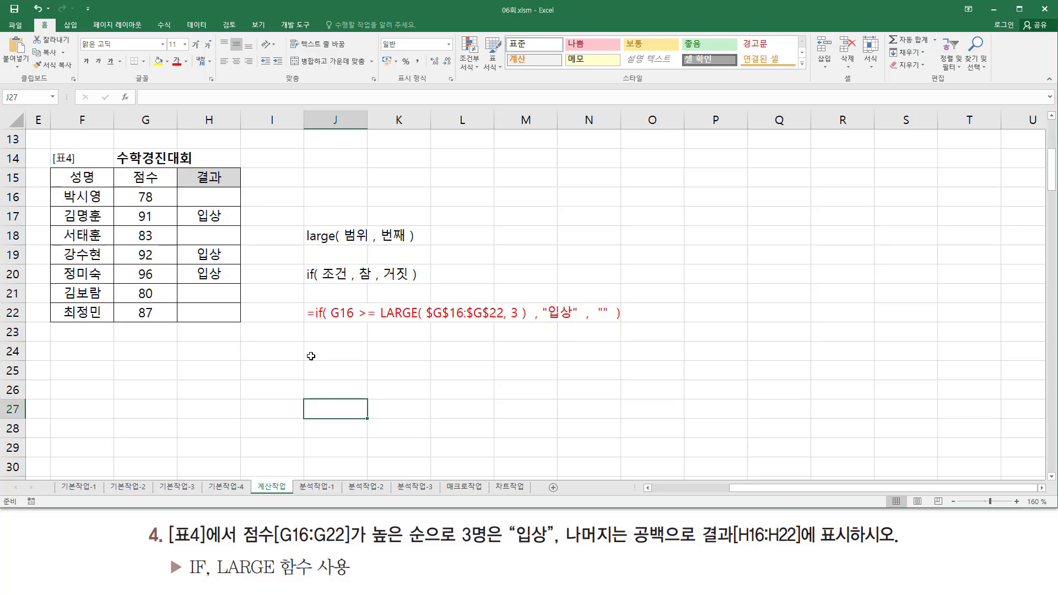
click(286, 365)
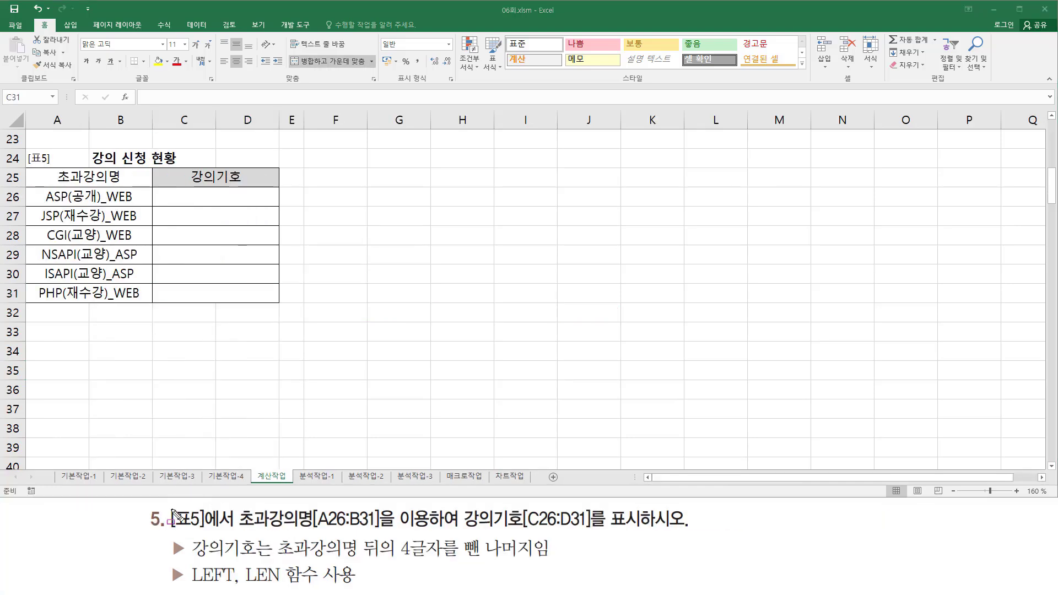
Read task 5's requirements for [표5]: fill 강의기호 in C26:D31 with each 초과강의명 minus its last four characters
drag(168, 503, 238, 535)
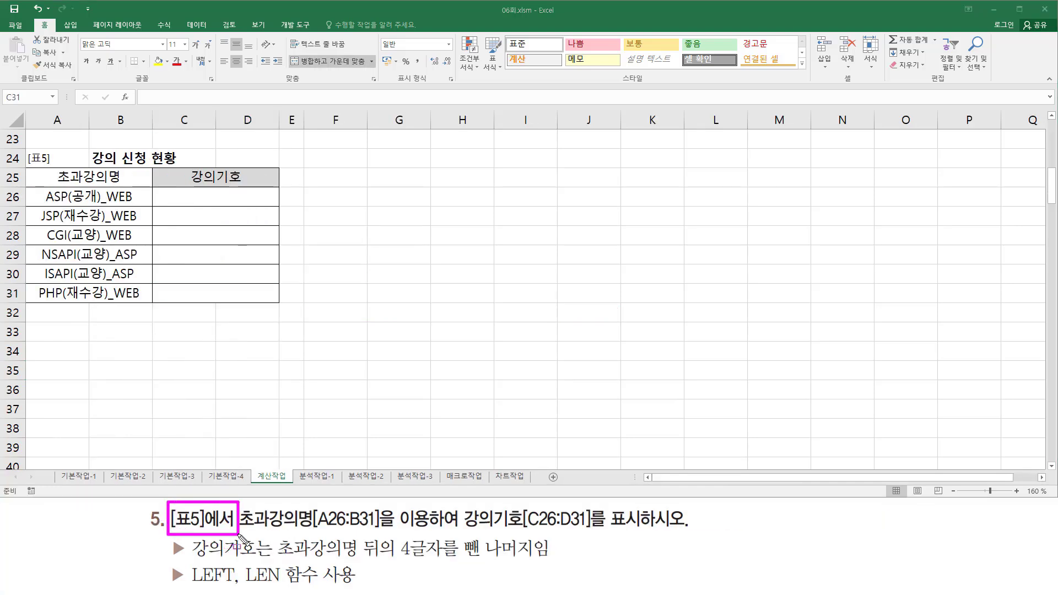
mouse_move(27, 146)
mouse_down()
mouse_move(27, 226)
mouse_move(286, 316)
mouse_up()
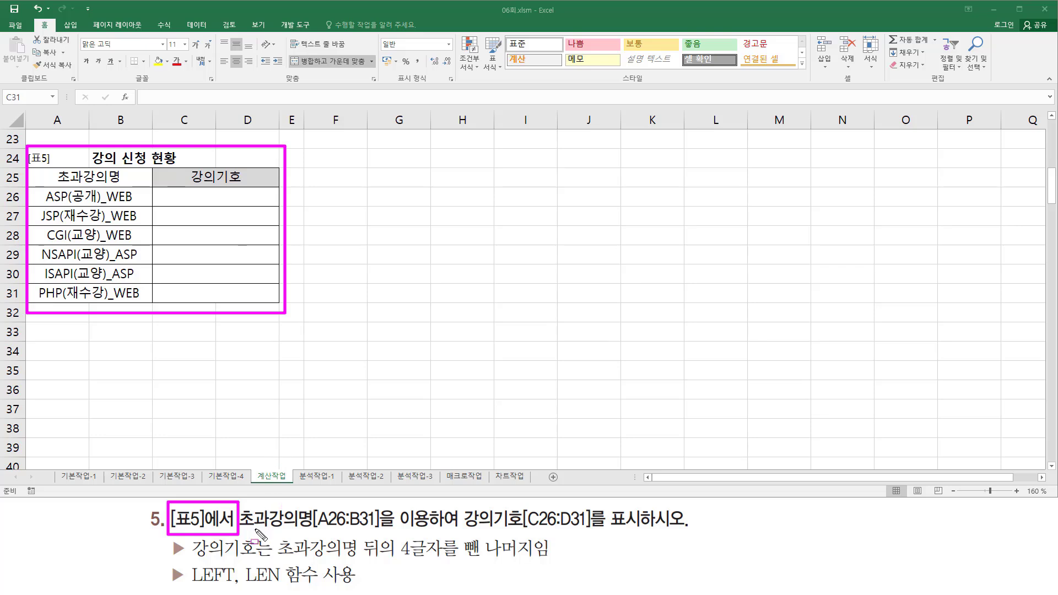
drag(244, 533, 390, 533)
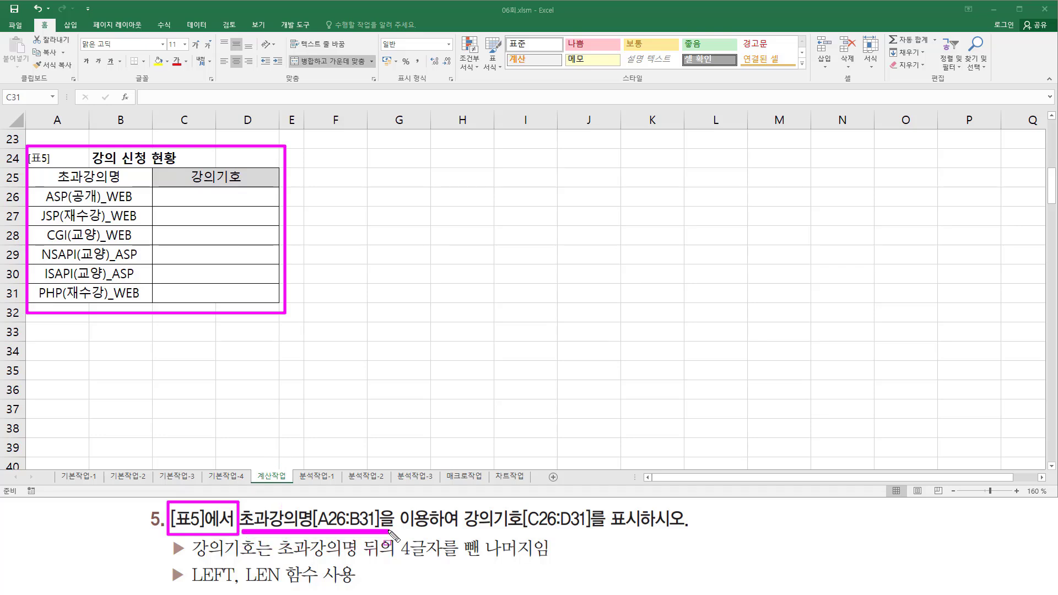
mouse_move(59, 173)
mouse_down()
mouse_move(64, 189)
mouse_move(130, 194)
mouse_up()
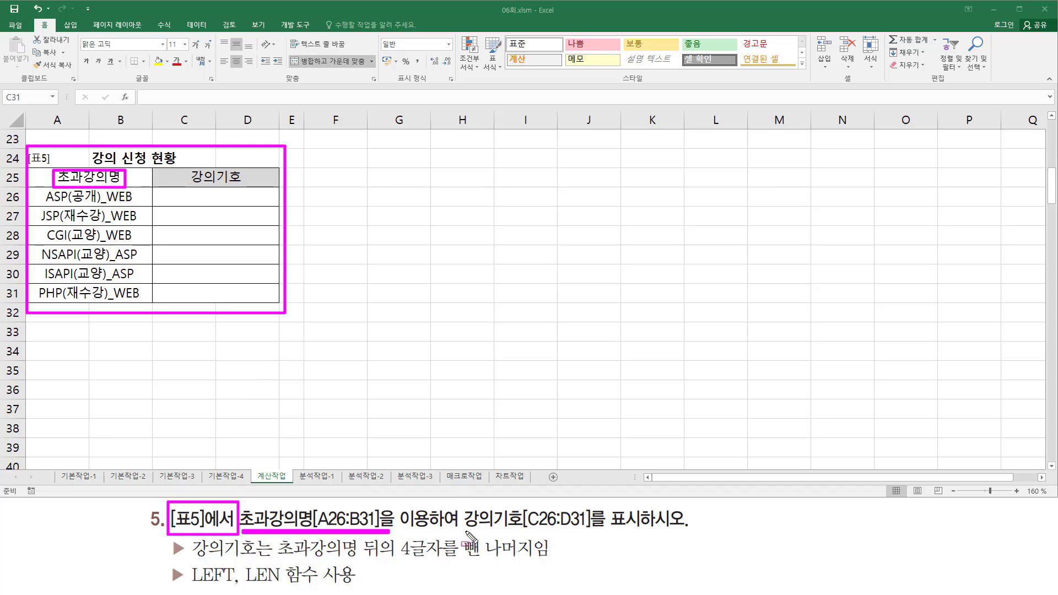
drag(462, 532, 637, 531)
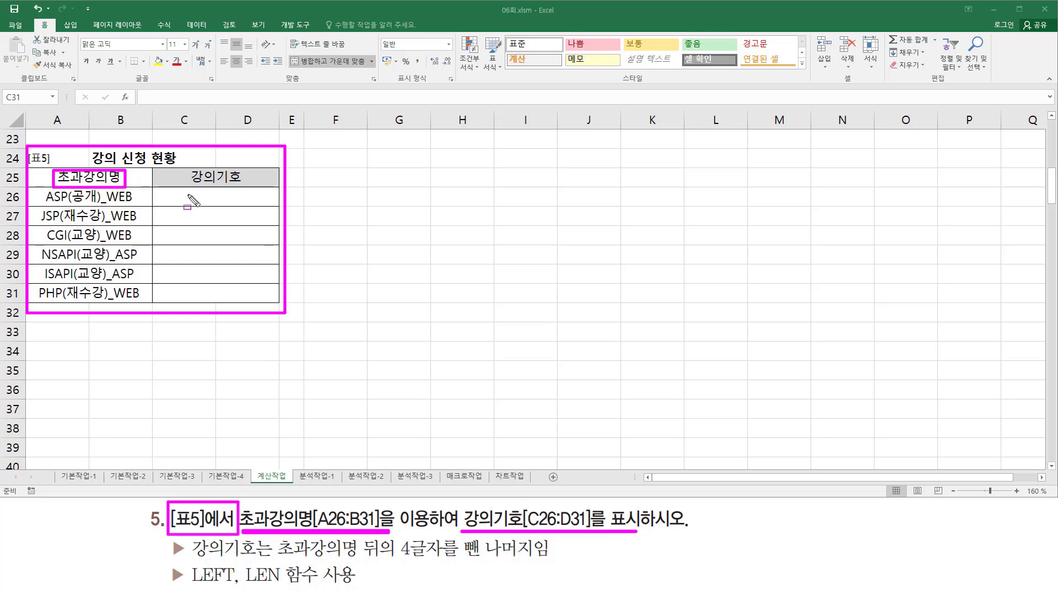
drag(182, 191, 183, 191)
drag(202, 249, 259, 299)
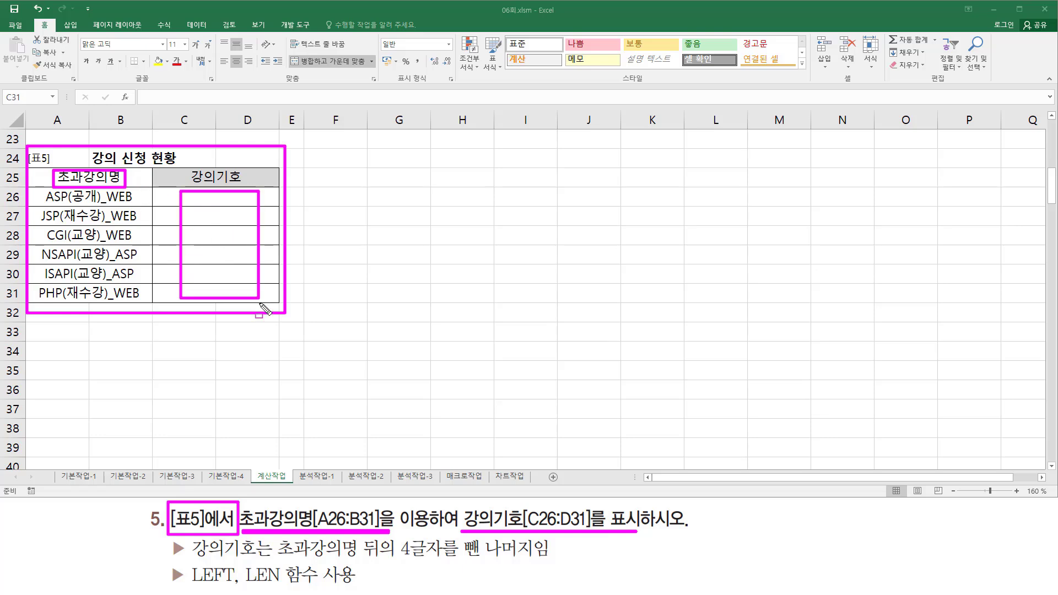
key(Escape)
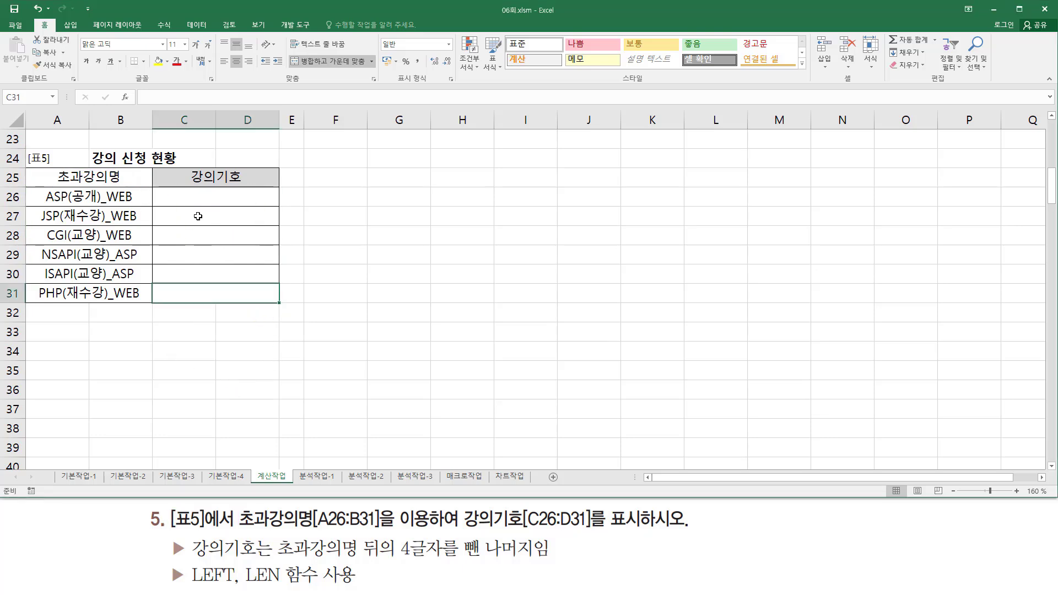
drag(180, 193, 255, 294)
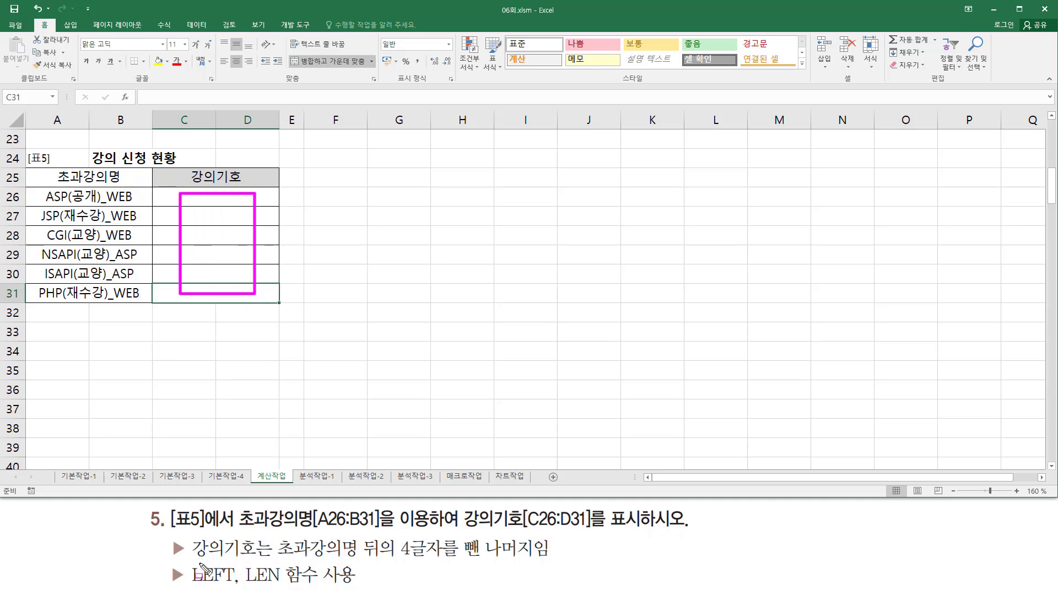
drag(189, 558, 555, 562)
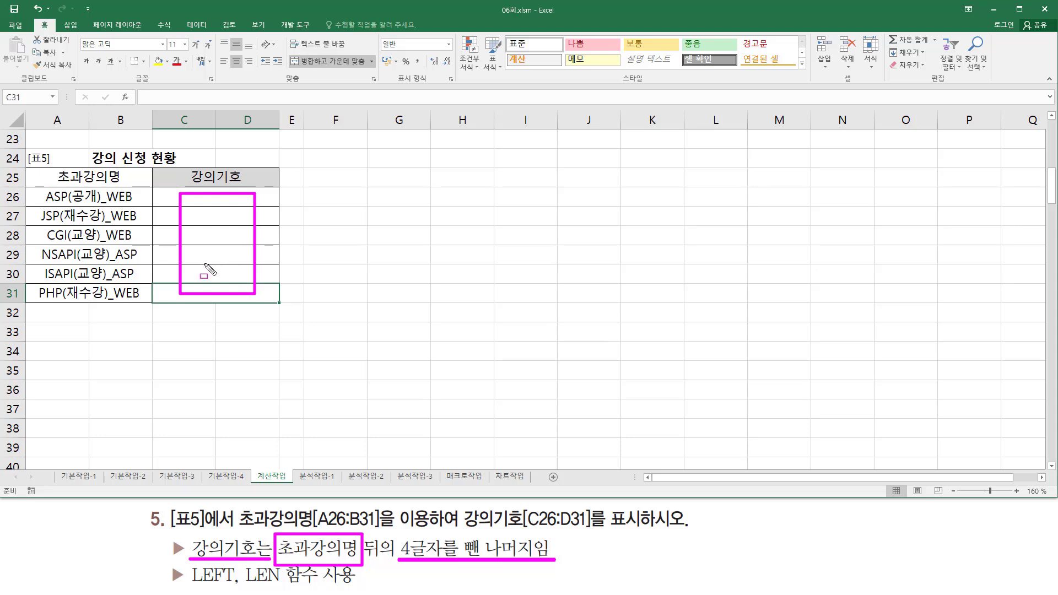
key(Escape)
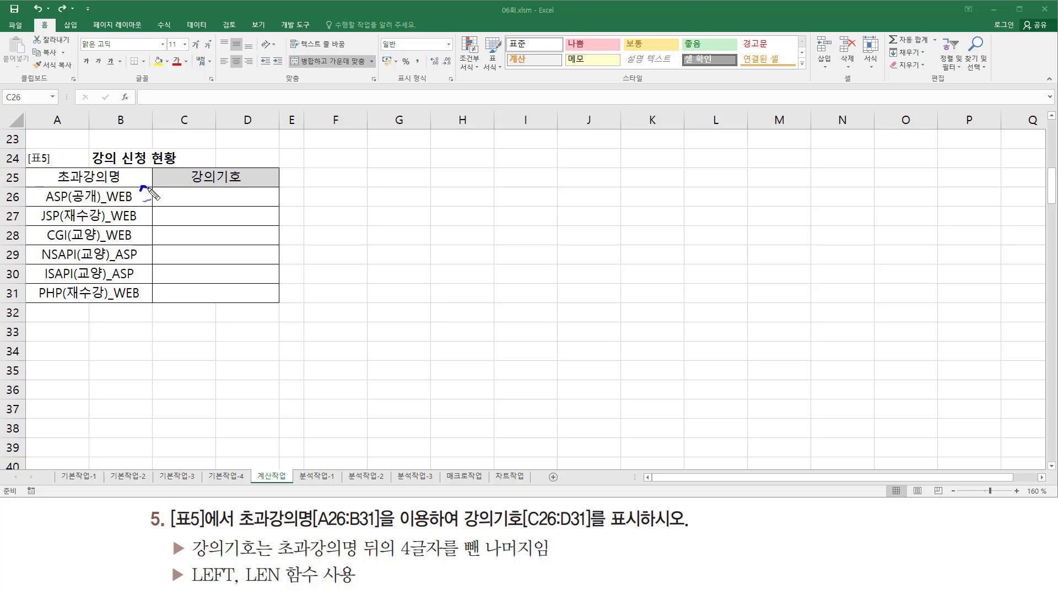
Count the characters left in each 초과강의명 in A26:B31 without the last four, and relate the counts to LEN
drag(140, 191, 149, 203)
mouse_move(145, 209)
mouse_down()
mouse_move(152, 222)
mouse_move(146, 213)
mouse_up()
drag(140, 232, 147, 244)
drag(147, 249, 148, 261)
drag(146, 259, 149, 280)
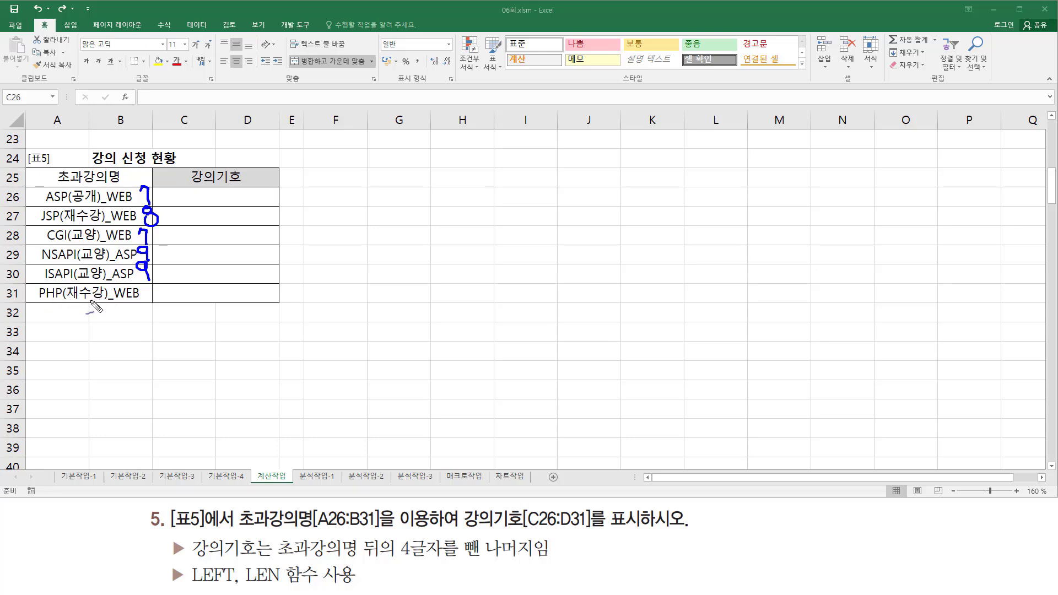
drag(146, 286, 148, 298)
drag(156, 238, 164, 234)
drag(243, 586, 284, 587)
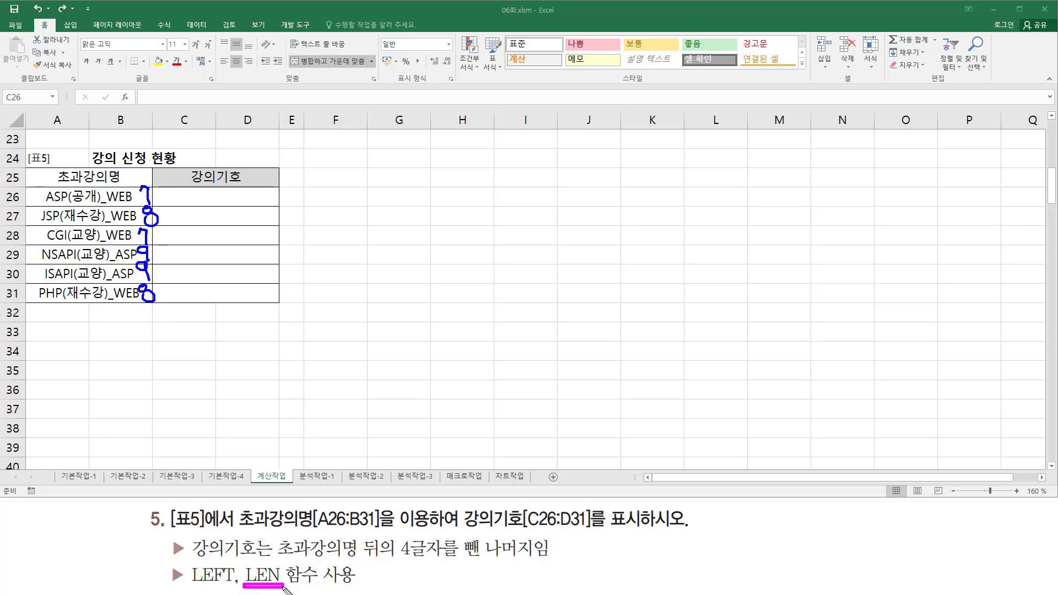
mouse_move(40, 188)
mouse_down()
mouse_move(141, 214)
mouse_move(146, 308)
mouse_up()
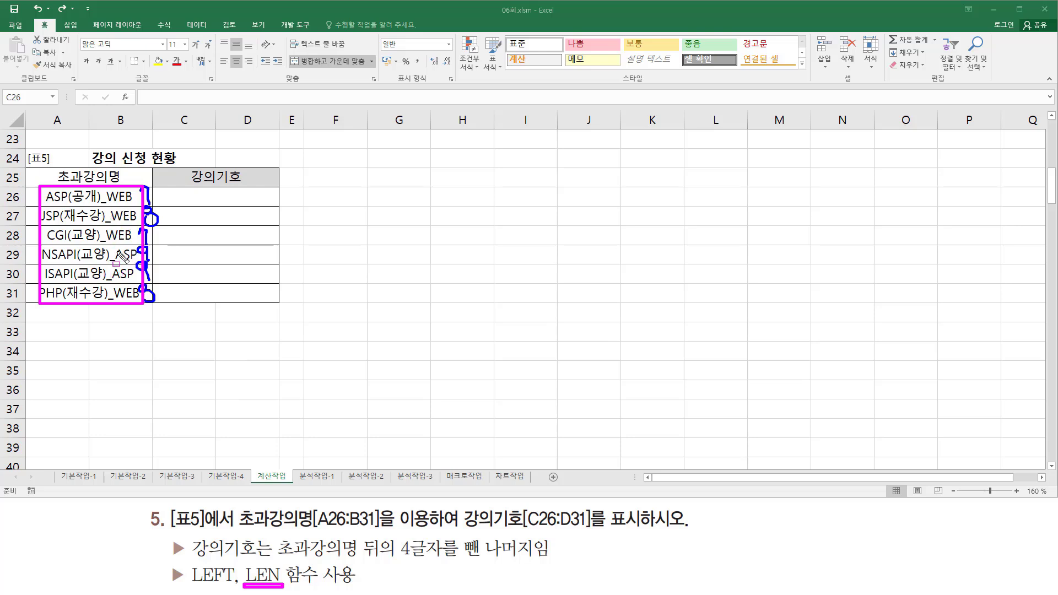
mouse_move(398, 534)
mouse_down()
mouse_move(410, 554)
mouse_move(545, 567)
mouse_up()
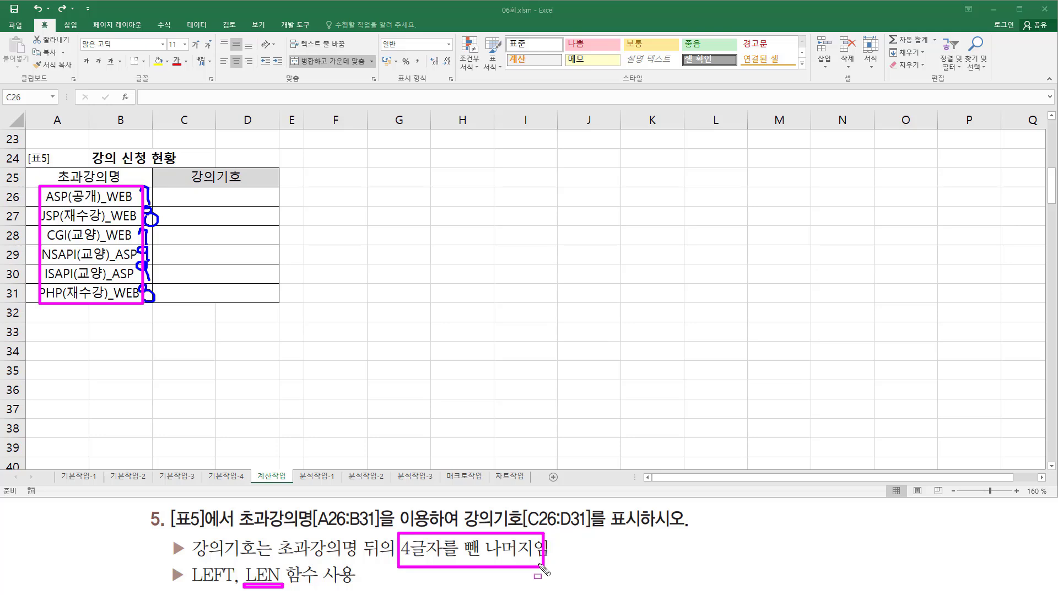
key(Escape)
Enter =LEN(A26) in C26 and fill it down through row 31 to get each 초과강의명's length
click(197, 194)
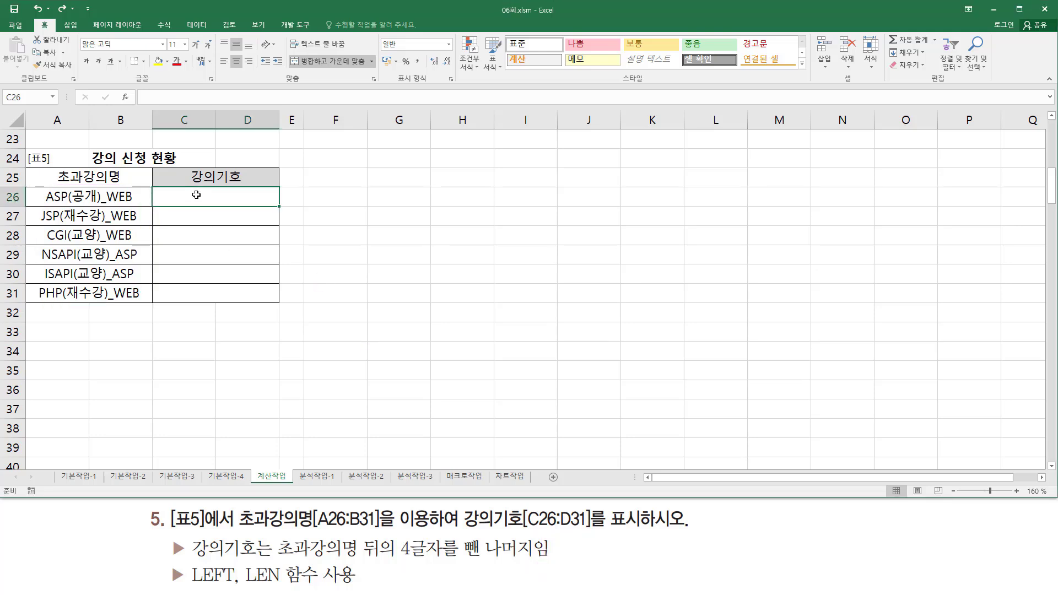
text(=len)
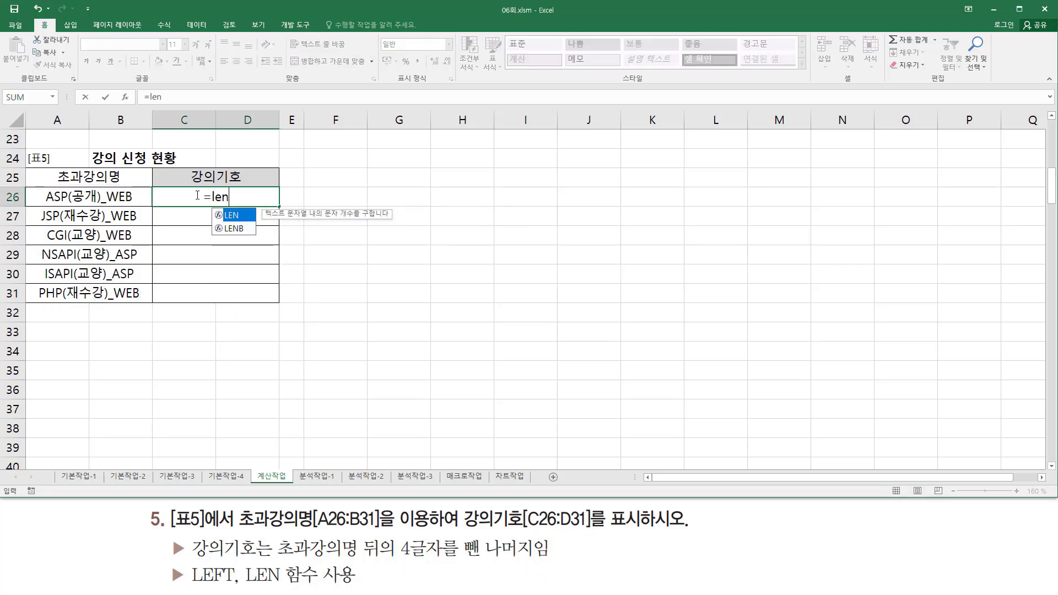
key(Tab)
key(Left)
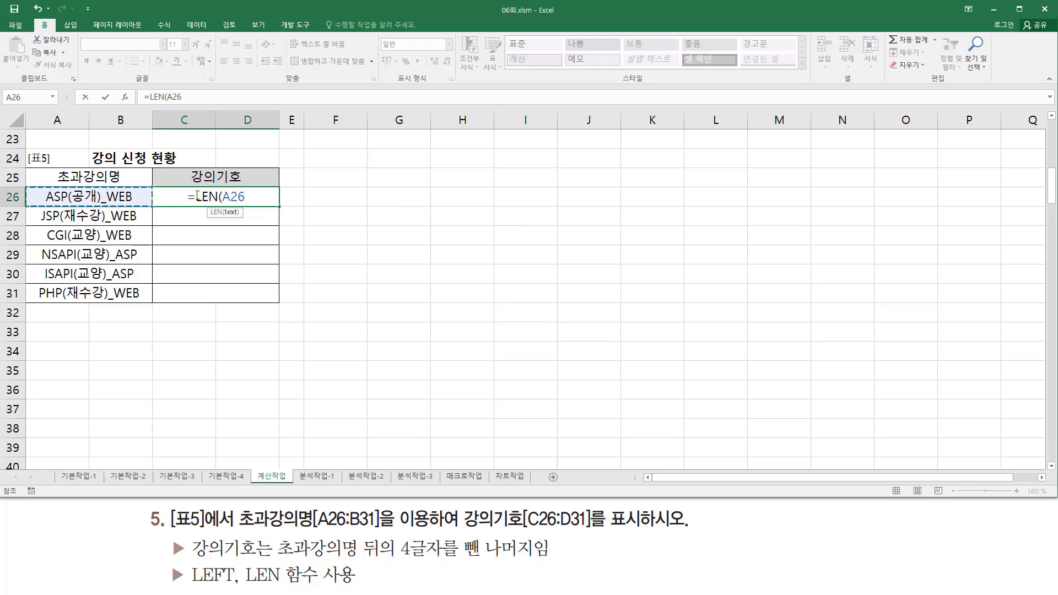
text())
click(238, 200)
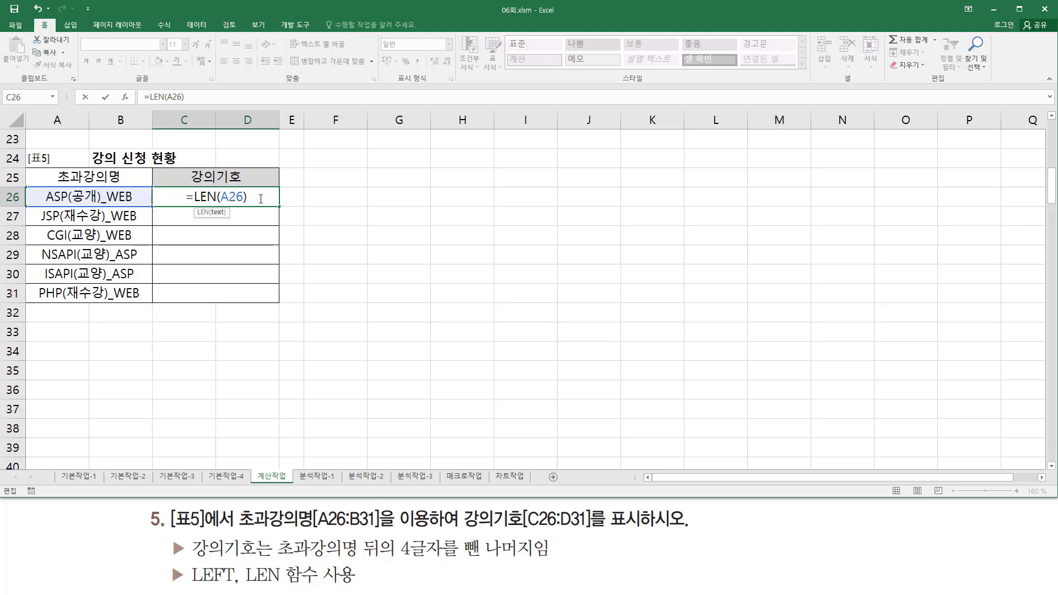
click(261, 199)
key(Return)
click(256, 200)
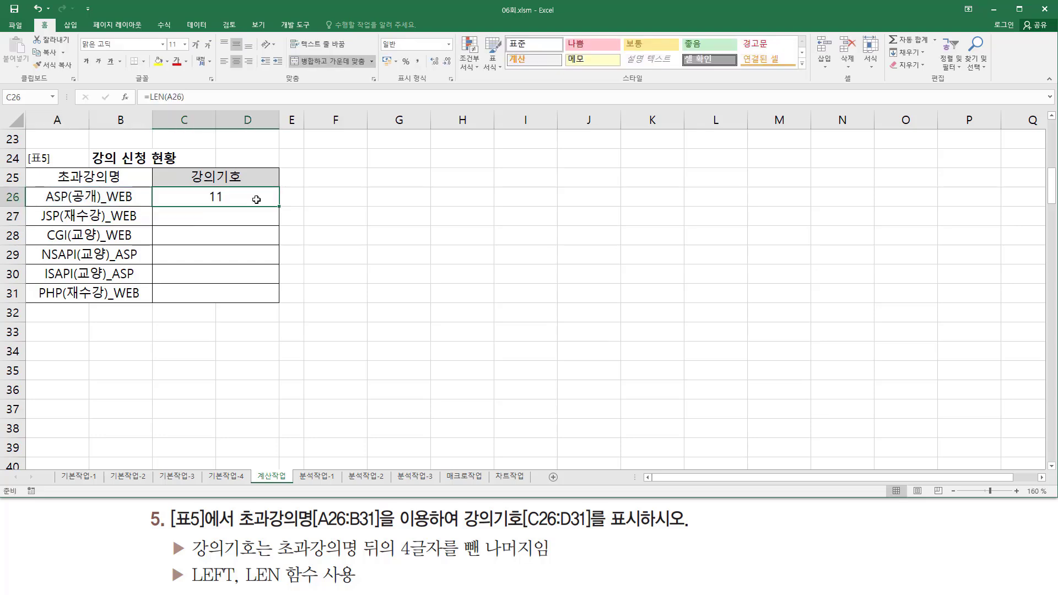
drag(281, 207, 285, 308)
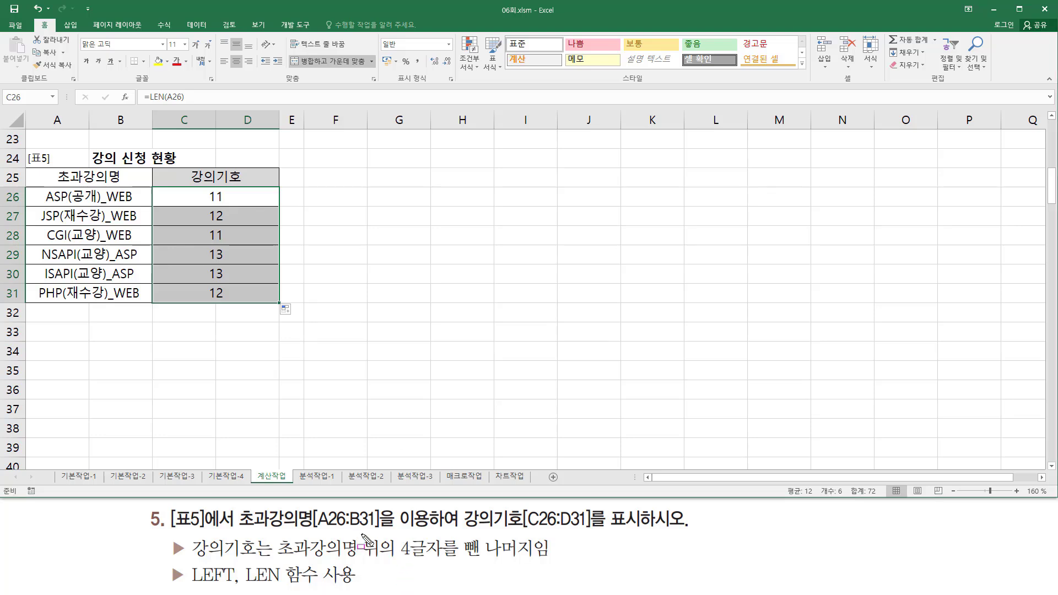
Change C26's formula to =LEN(A26) -4, fill it down through row 31, and review the resulting counts
mouse_move(362, 535)
mouse_down()
mouse_move(414, 563)
mouse_move(546, 562)
mouse_up()
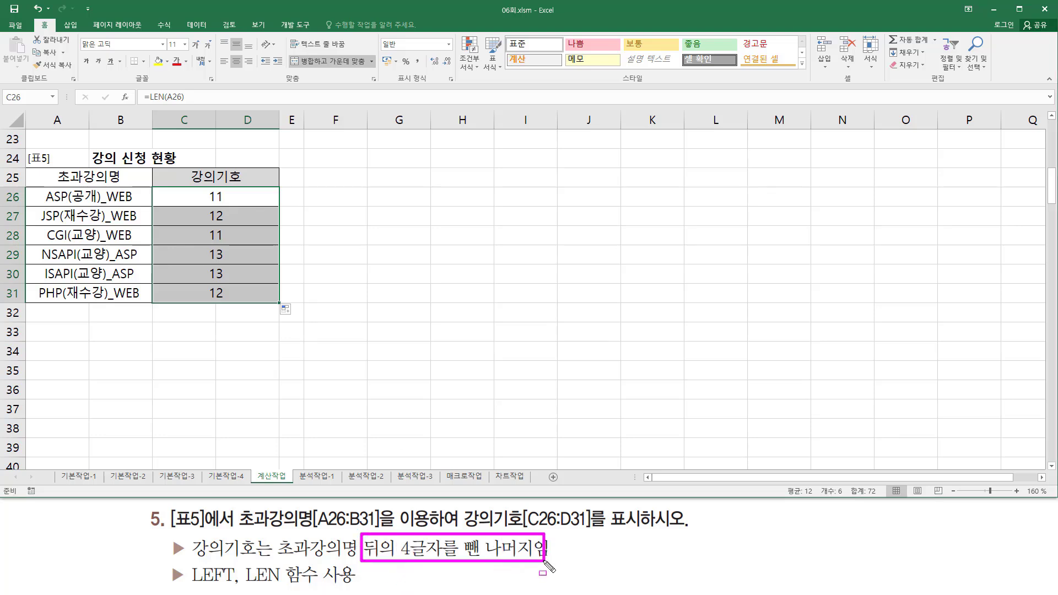
drag(192, 563, 256, 562)
double_click(257, 198)
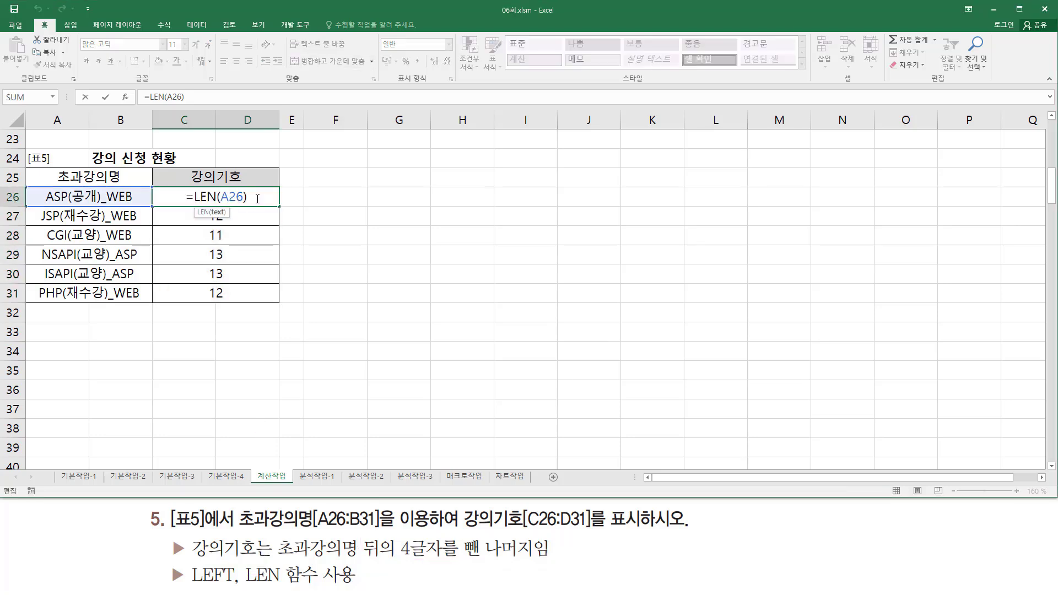
text(-4)
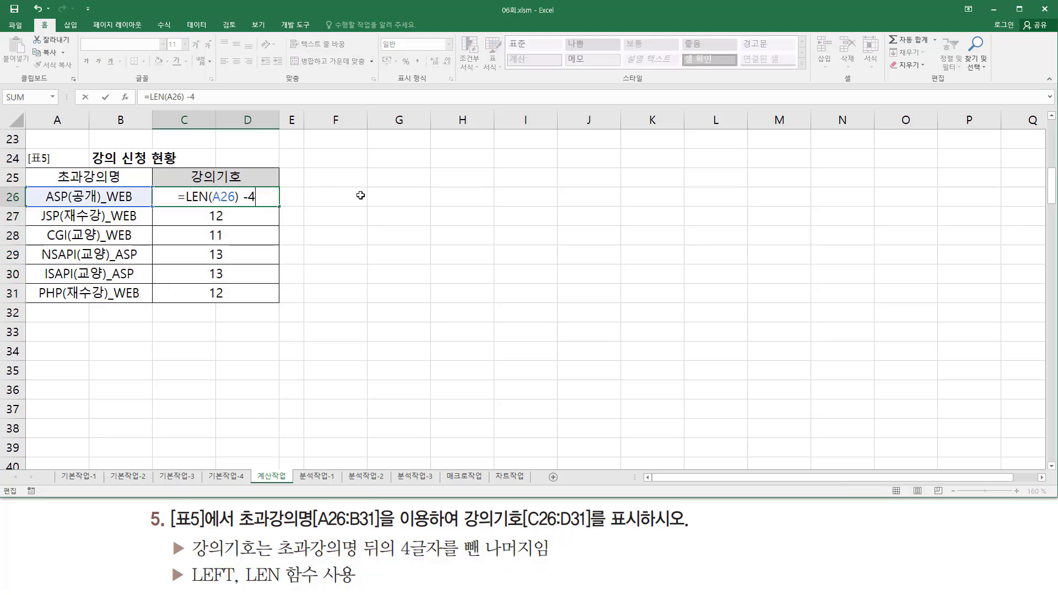
key(Return)
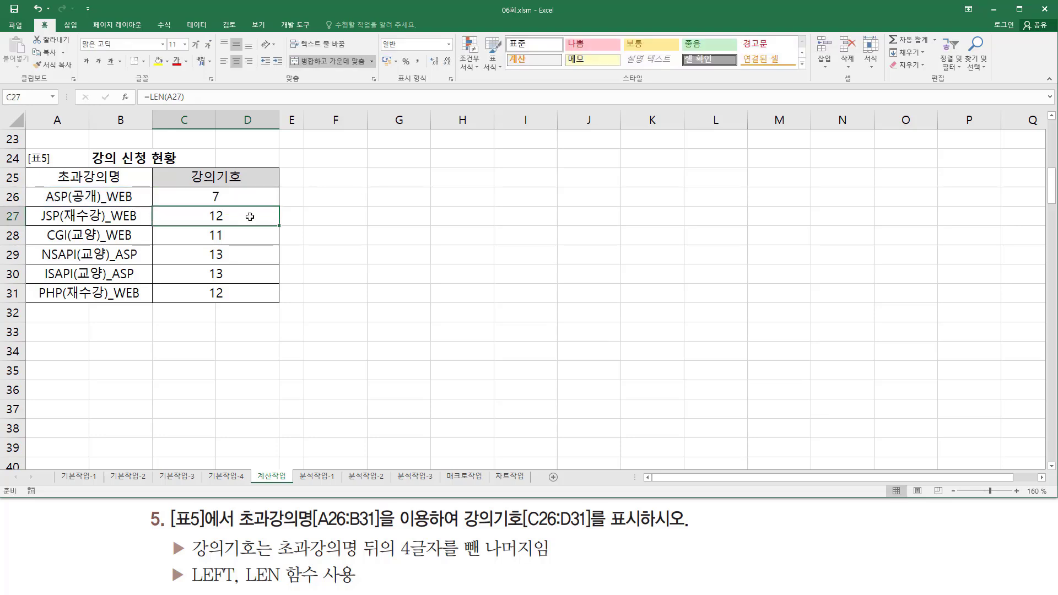
click(274, 198)
drag(279, 206, 279, 304)
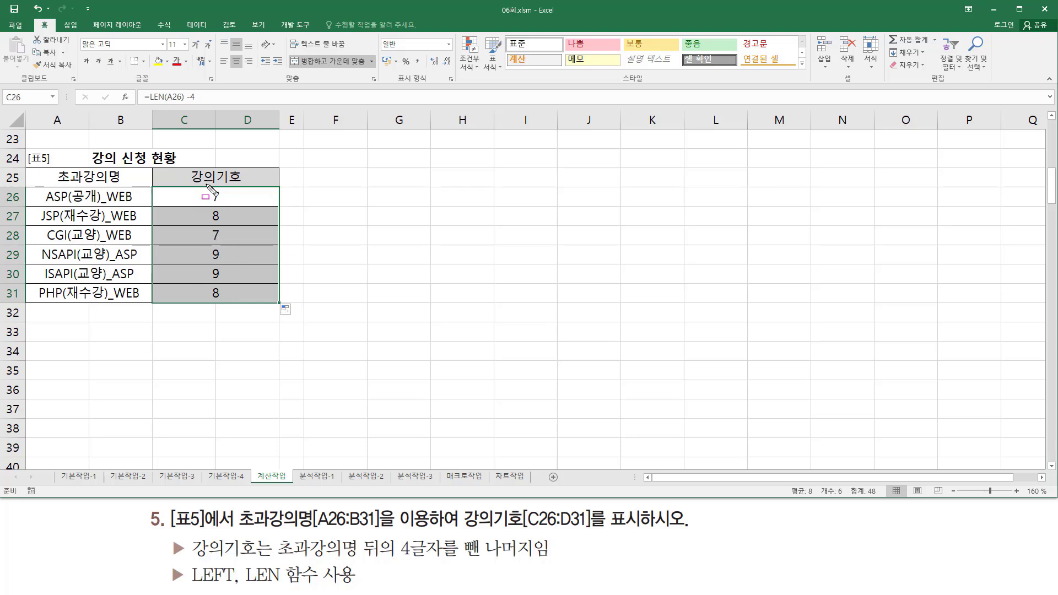
drag(206, 185, 231, 304)
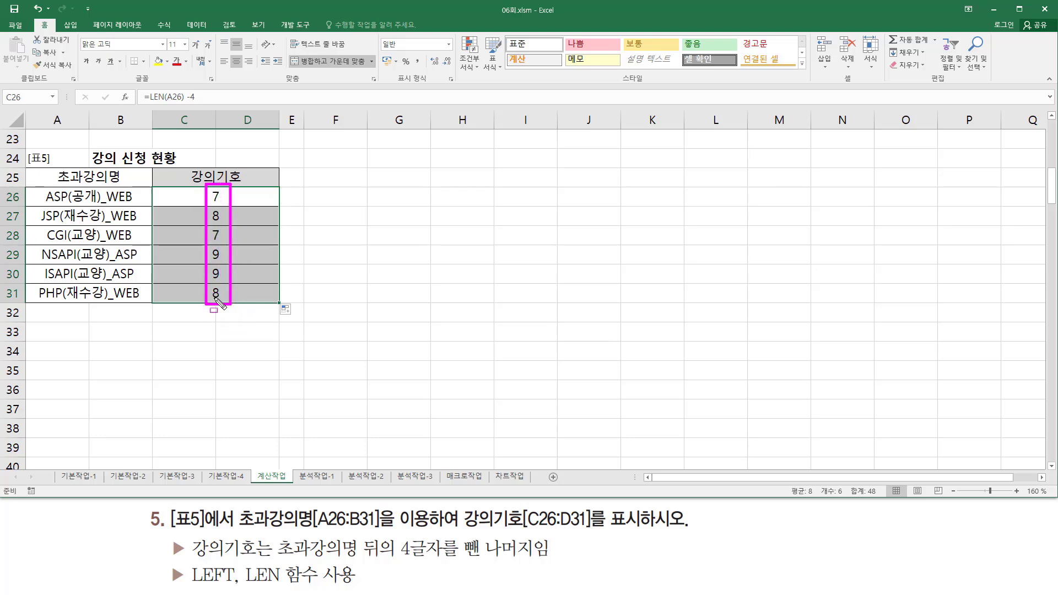
Cut LEN(A26) -4 out of C26's formula and start a LEFT function with A26 as its text argument
double_click(197, 197)
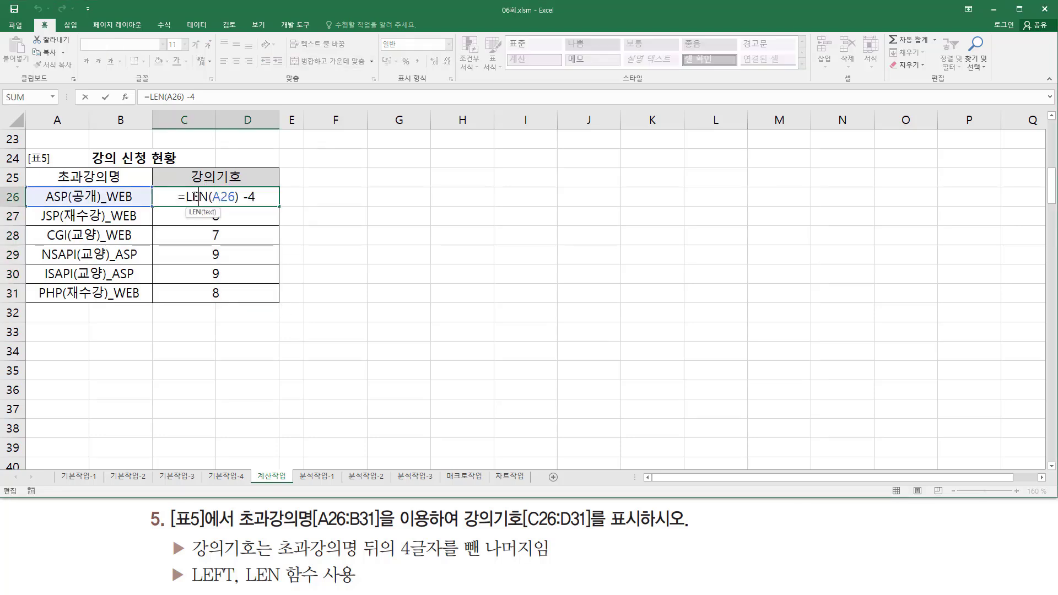
drag(187, 196, 316, 200)
key(Delete)
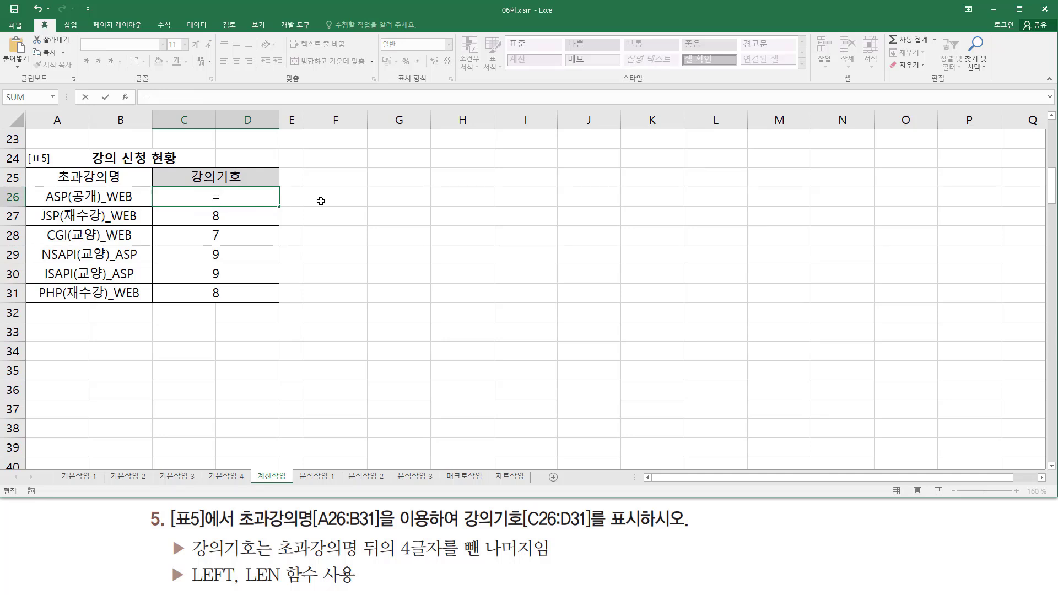
text(LEFT()
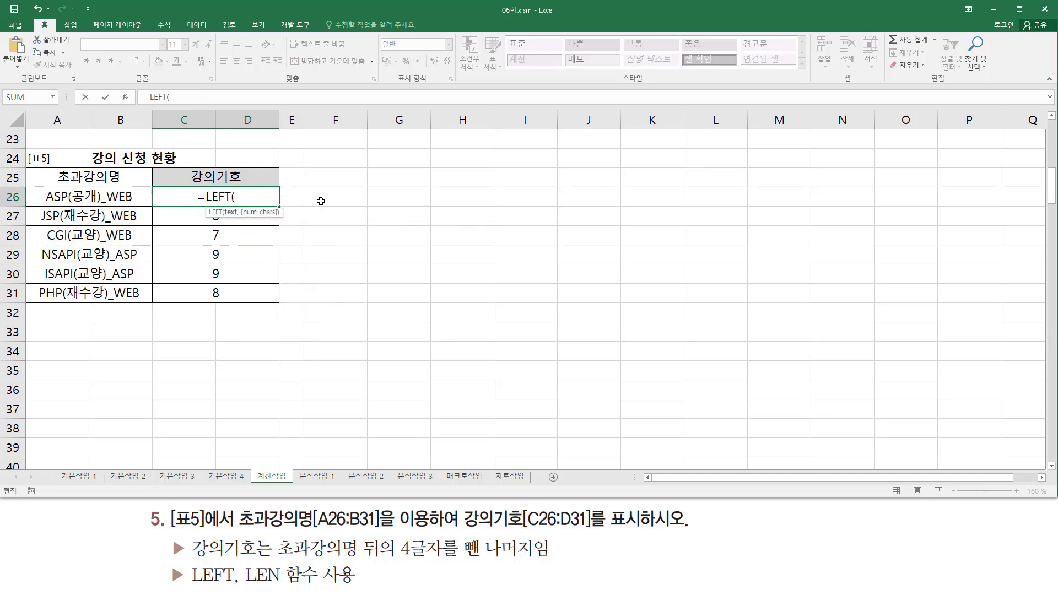
click(81, 197)
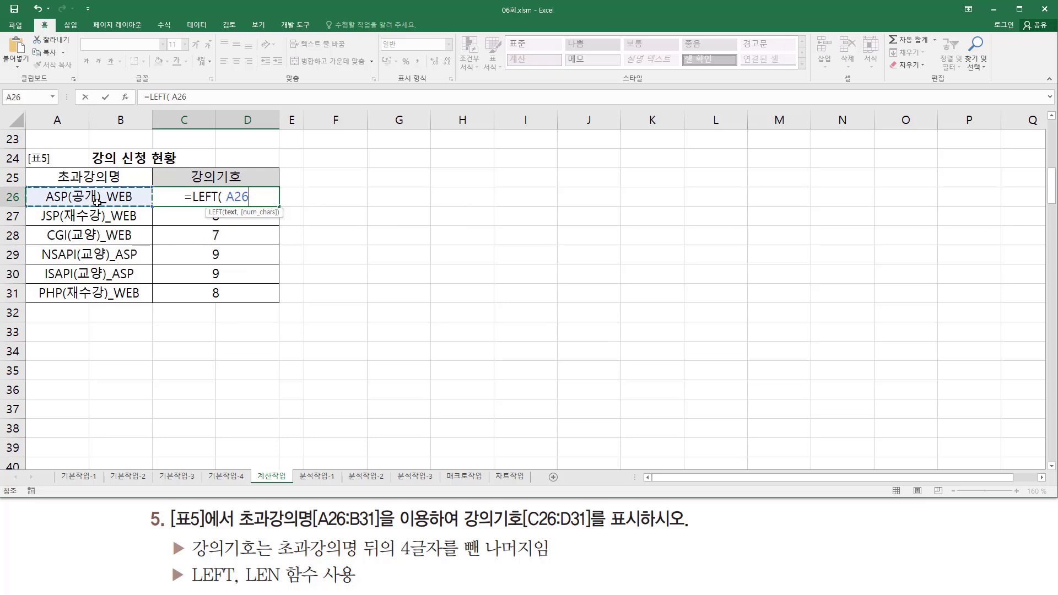
text(,)
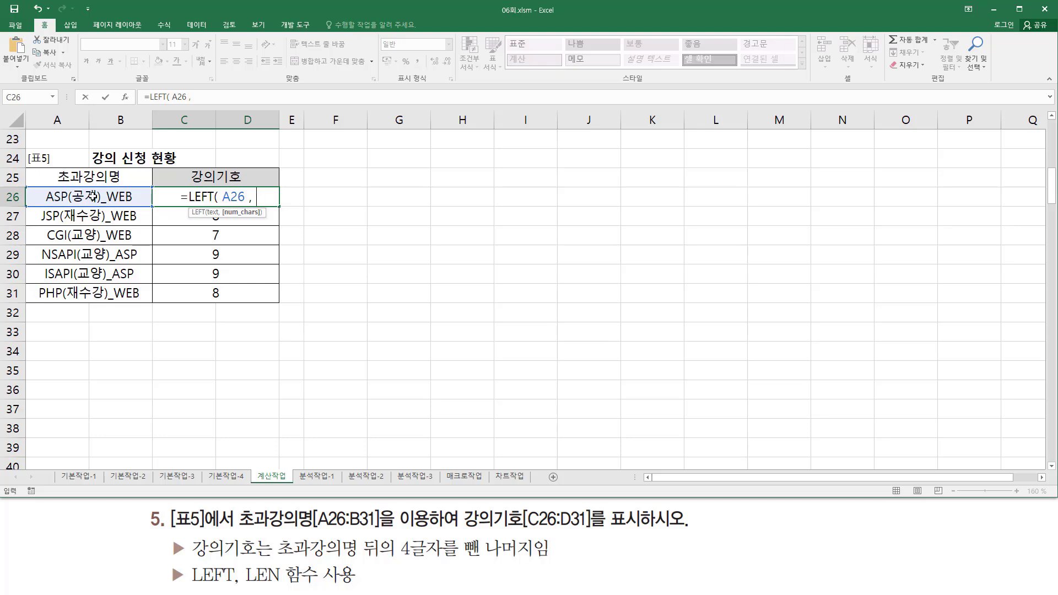
Complete C26's LEFT formula with LEN(A26) -4 as the number of characters
text( LEN(A26) -4)
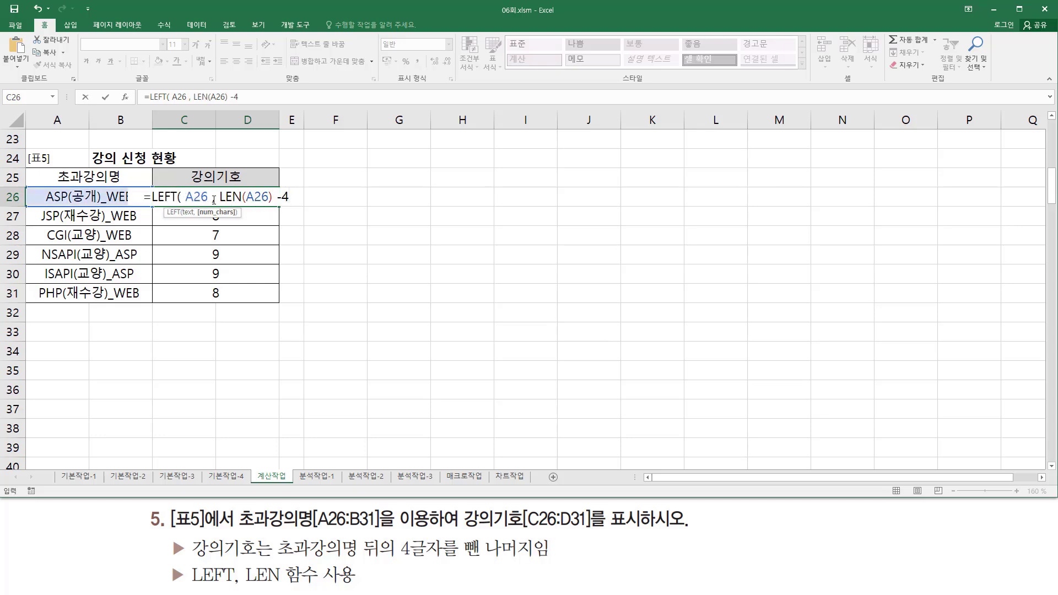
drag(220, 199, 291, 197)
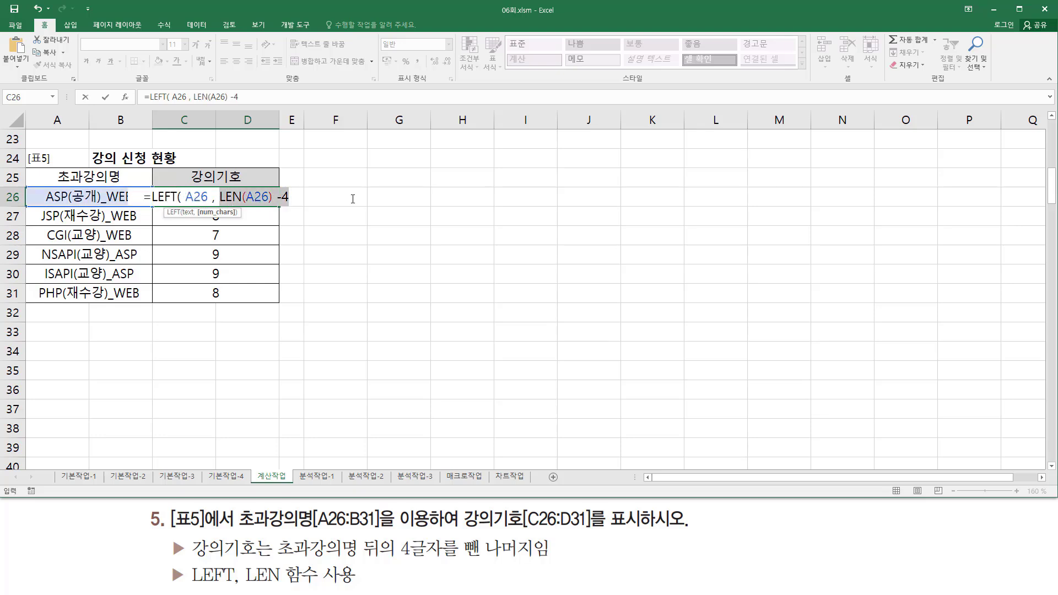
click(297, 200)
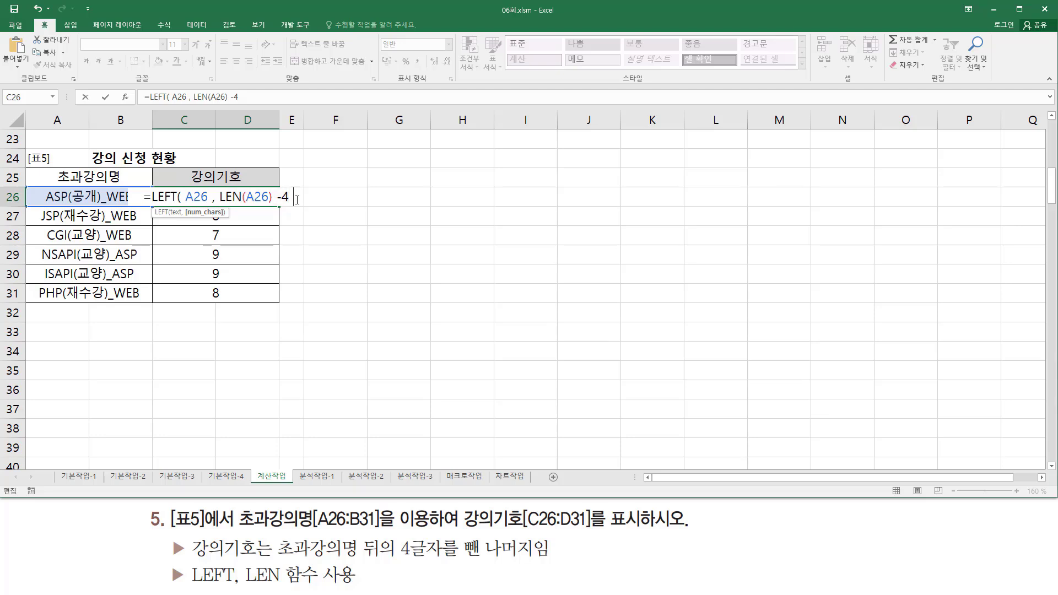
text())
key(Return)
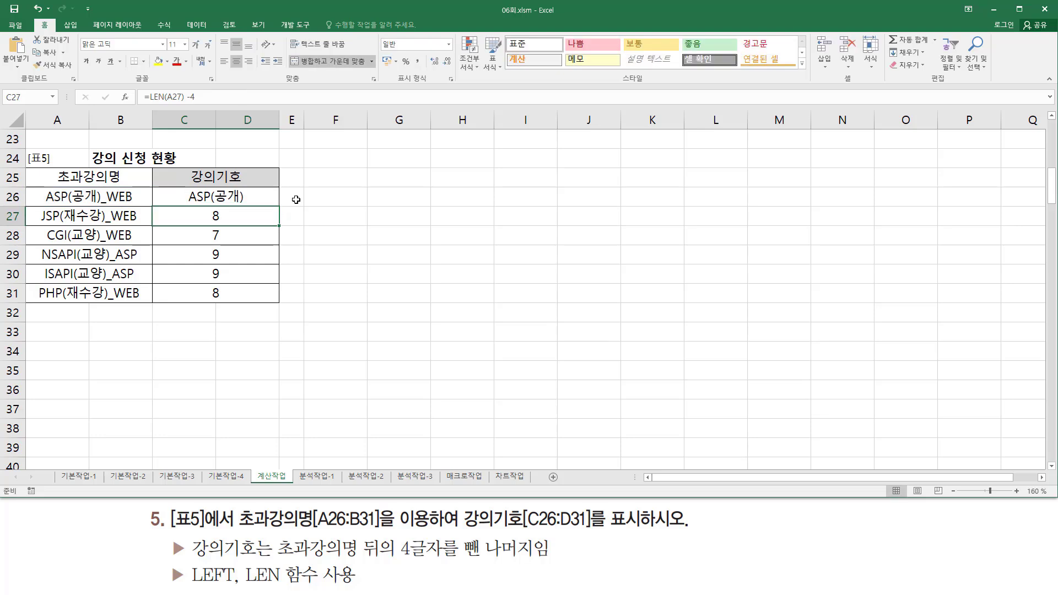
Fill C26's LEFT formula down the 강의기호 column through row 31 and reselect C26 to check its formula
click(266, 198)
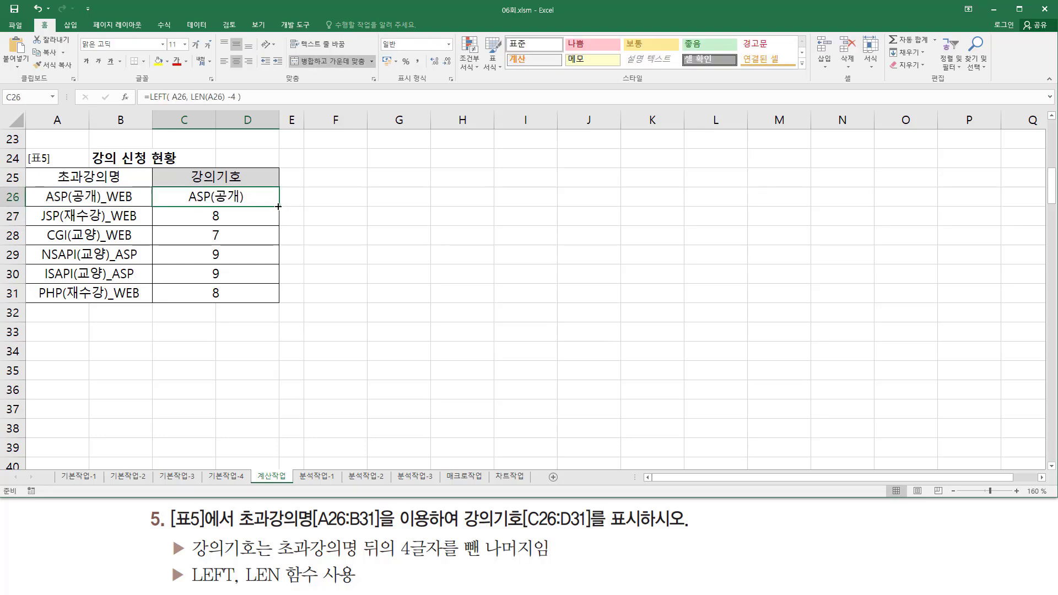
drag(279, 206, 278, 297)
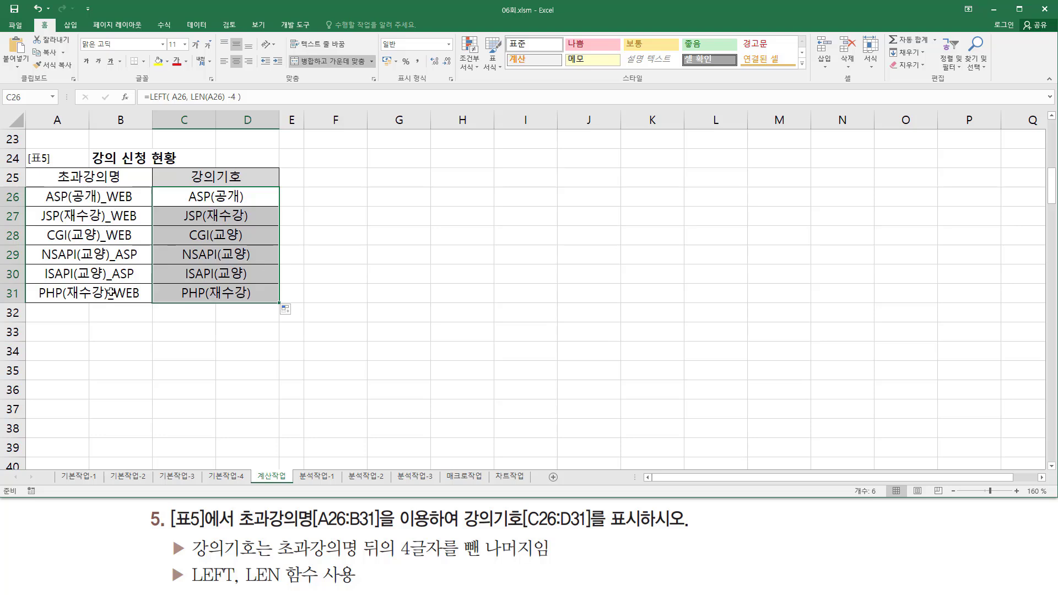
click(241, 197)
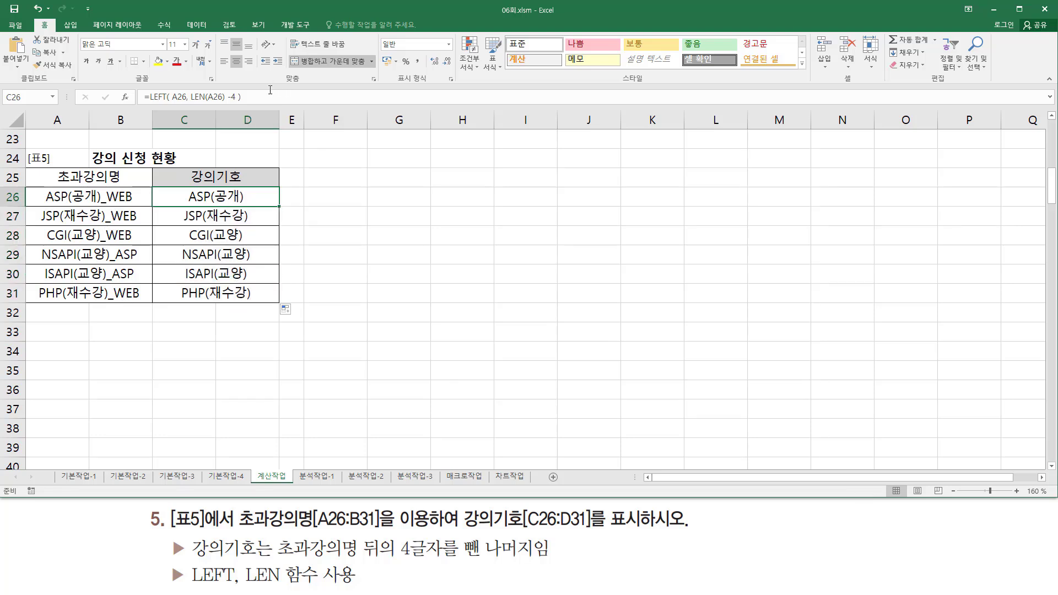
Note C26's formula beside the table in F26 as the red text =LEFT( A26, LEN(A26) -4 )
click(334, 198)
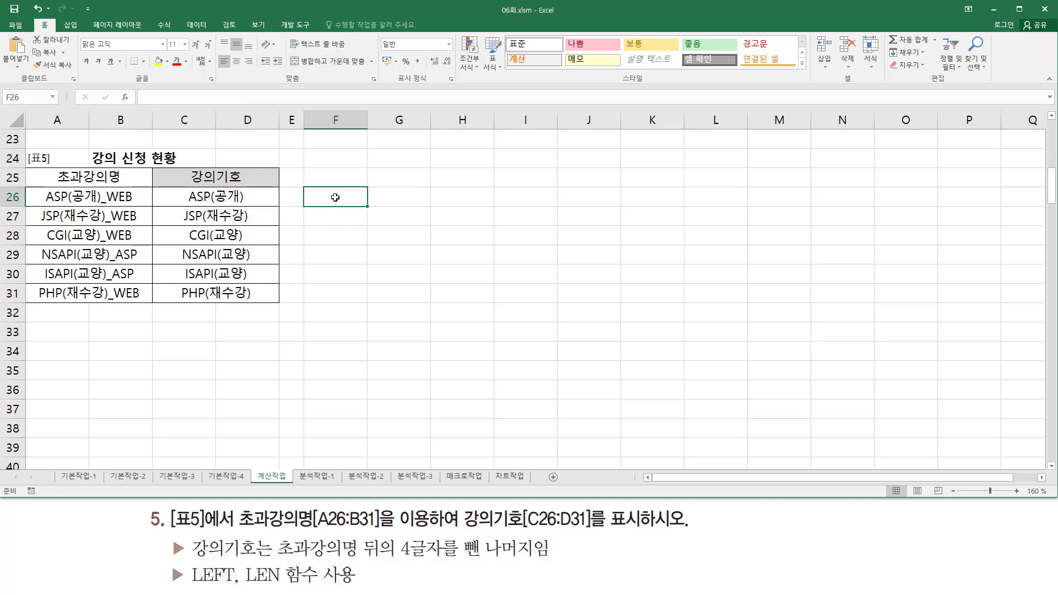
text(=LEFT( A26, LEN(A26) -4 ))
key(Return)
click(484, 297)
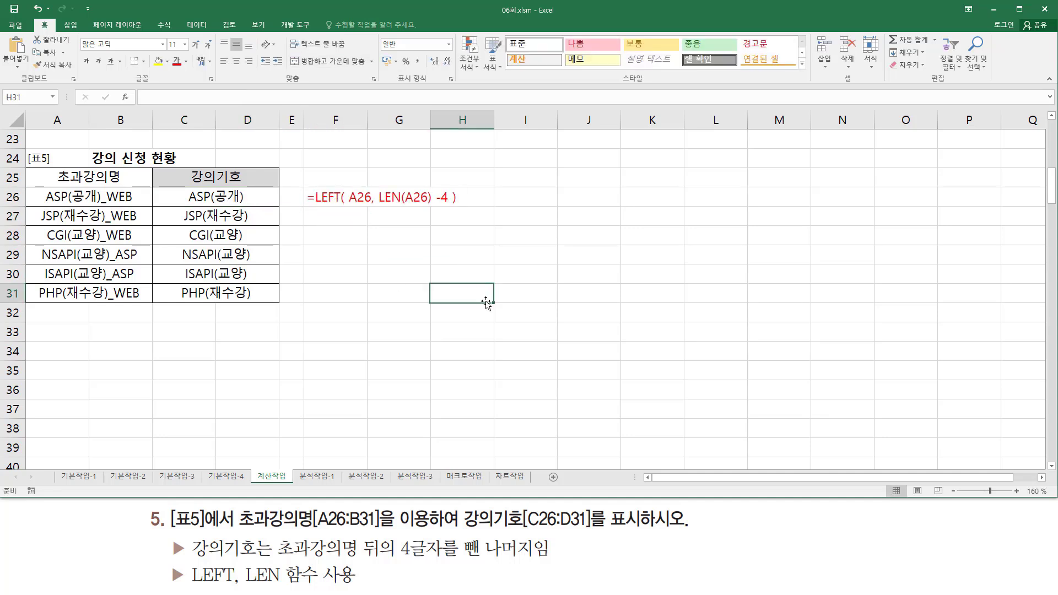
Examine how the arguments of the LEFT formula noted in F26 relate to A26 and the task's last-four-characters condition
drag(347, 204, 365, 204)
drag(38, 185, 142, 210)
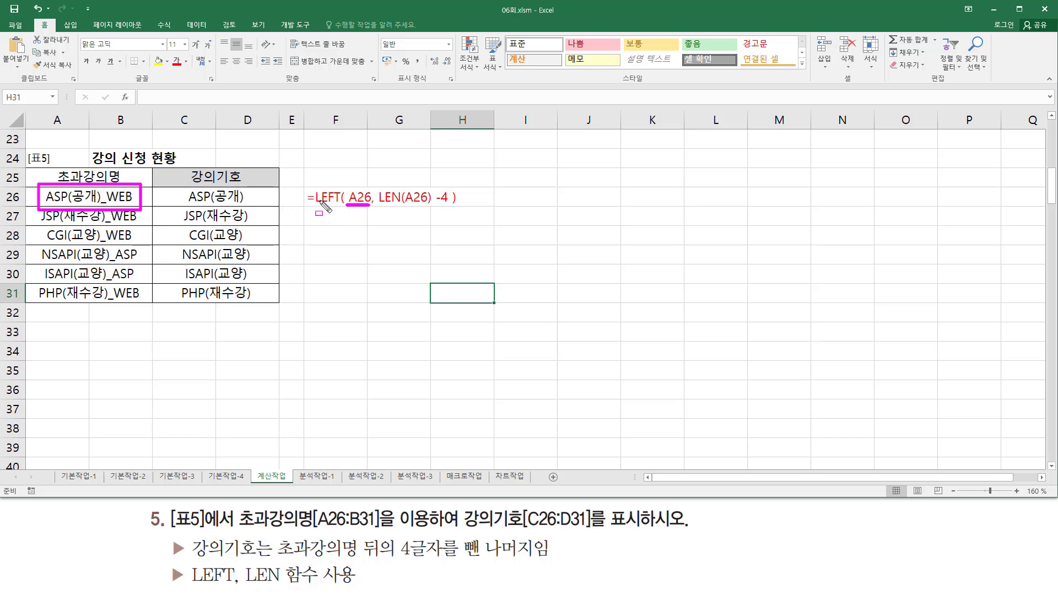
mouse_move(313, 207)
mouse_down()
mouse_move(378, 225)
mouse_move(453, 219)
mouse_up()
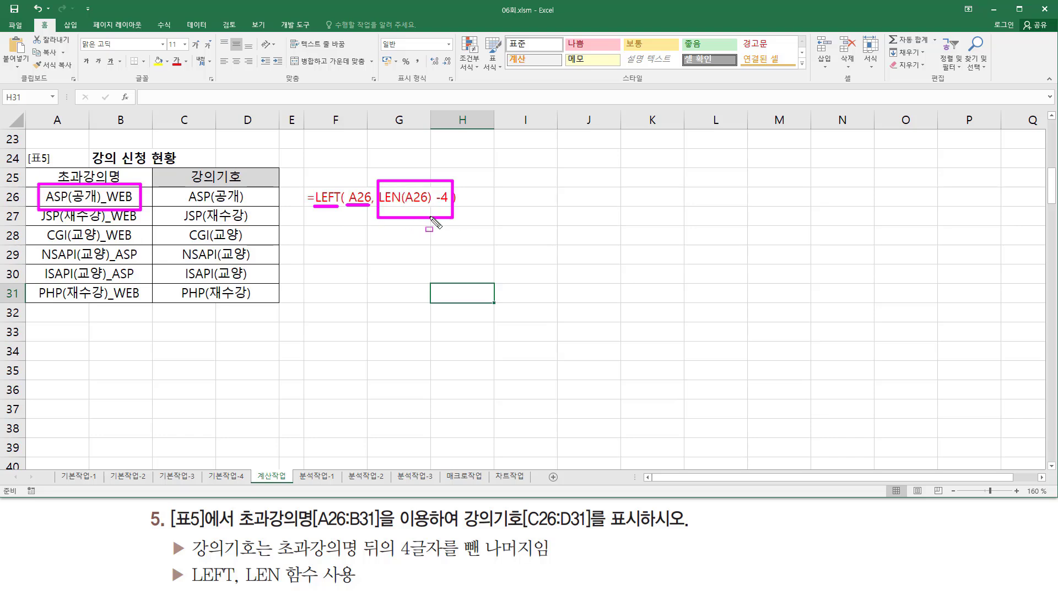
drag(384, 207, 426, 207)
drag(358, 532, 549, 564)
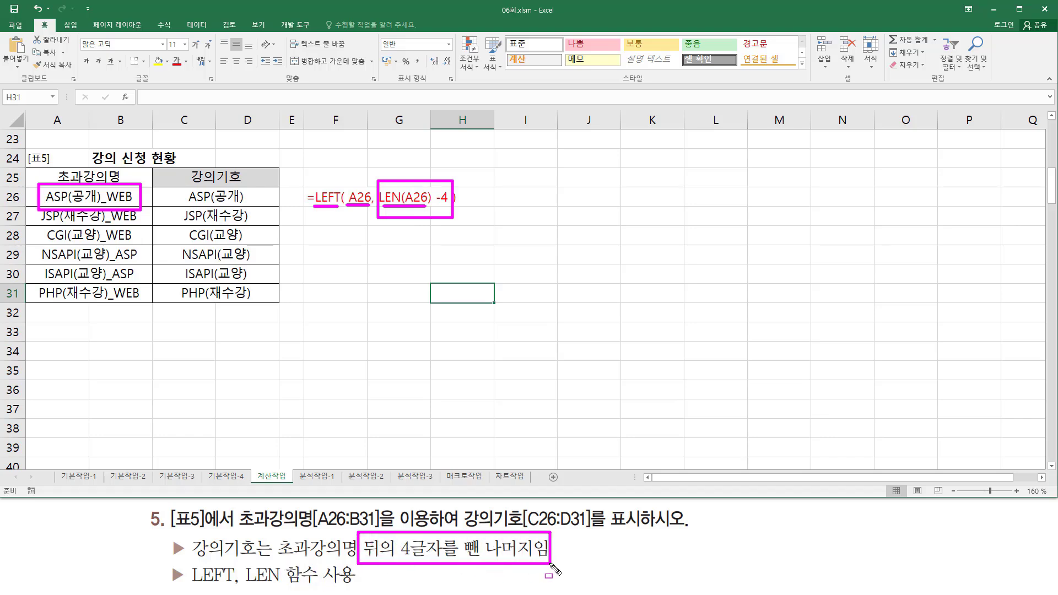
drag(433, 205, 449, 206)
key(Escape)
click(373, 273)
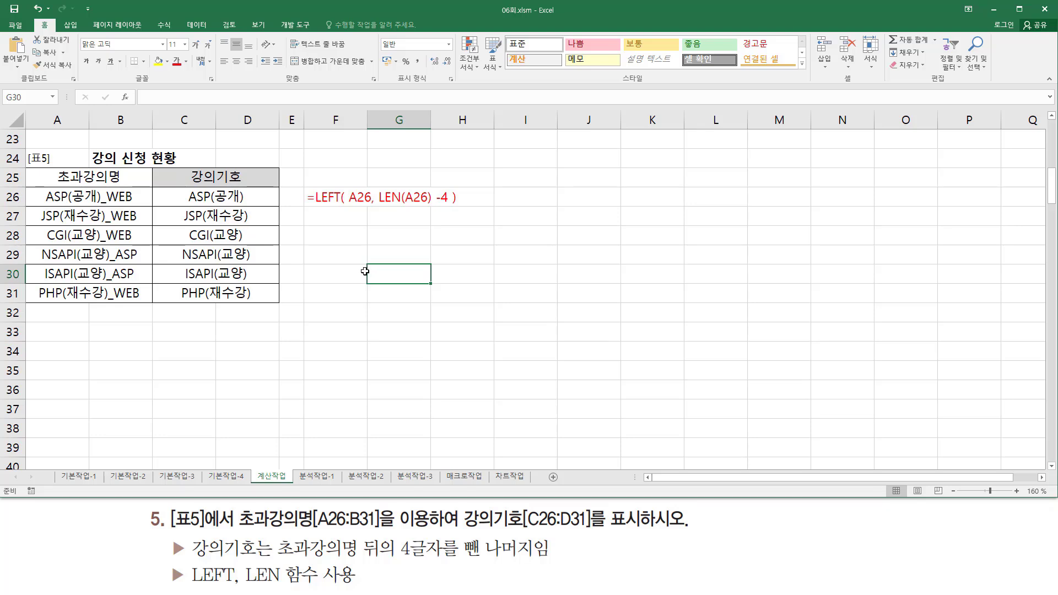
Examine the 강의기호 results in rows 26 to 31 of [표5] alongside the formula noted in F26
mouse_move(365, 272)
mouse_down()
mouse_move(183, 194)
mouse_move(272, 228)
mouse_move(262, 205)
mouse_up()
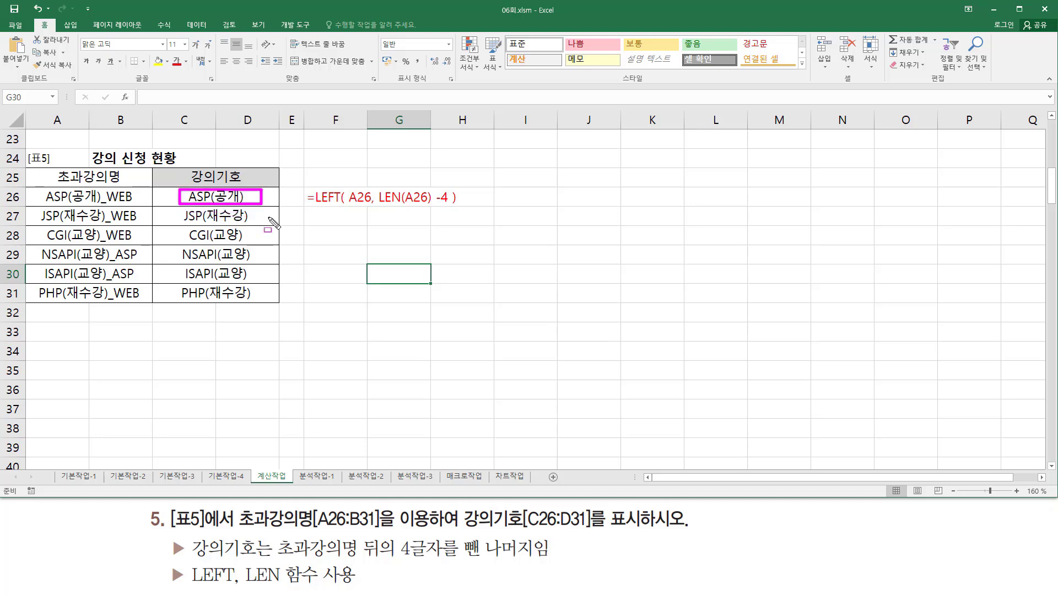
key(Escape)
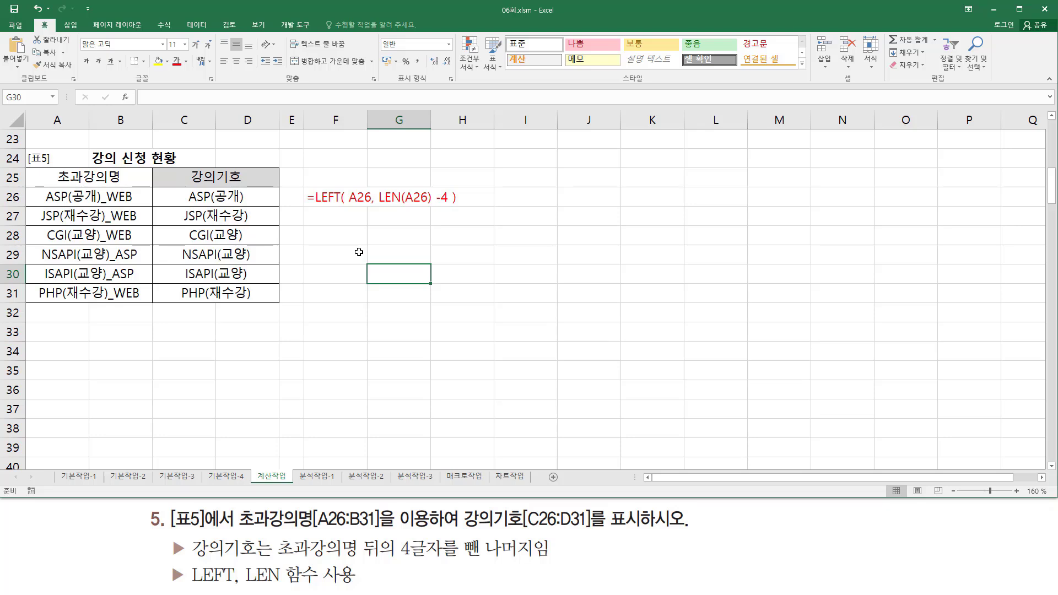
drag(172, 194, 223, 194)
mouse_move(169, 219)
mouse_down()
mouse_move(221, 222)
mouse_move(211, 261)
mouse_move(182, 279)
mouse_move(220, 269)
mouse_move(182, 298)
mouse_move(221, 285)
mouse_up()
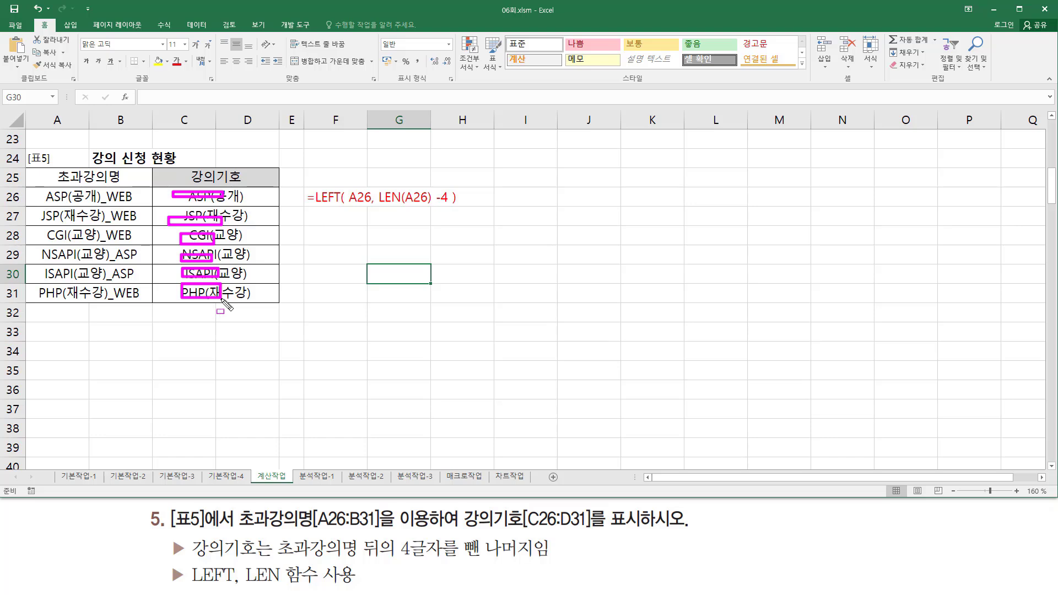
key(Escape)
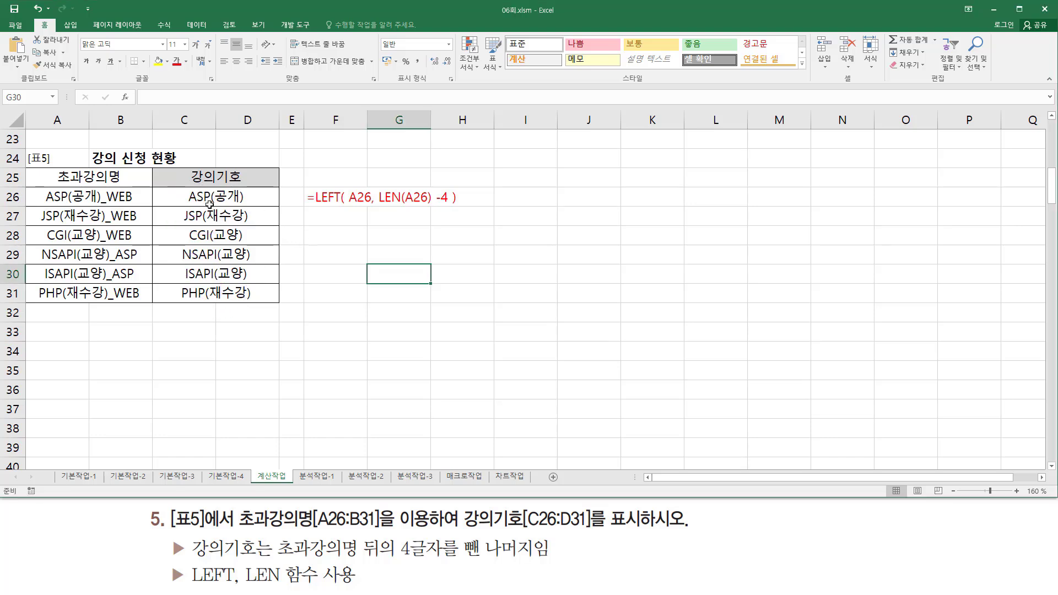
key(ctrl+2)
drag(179, 188, 250, 206)
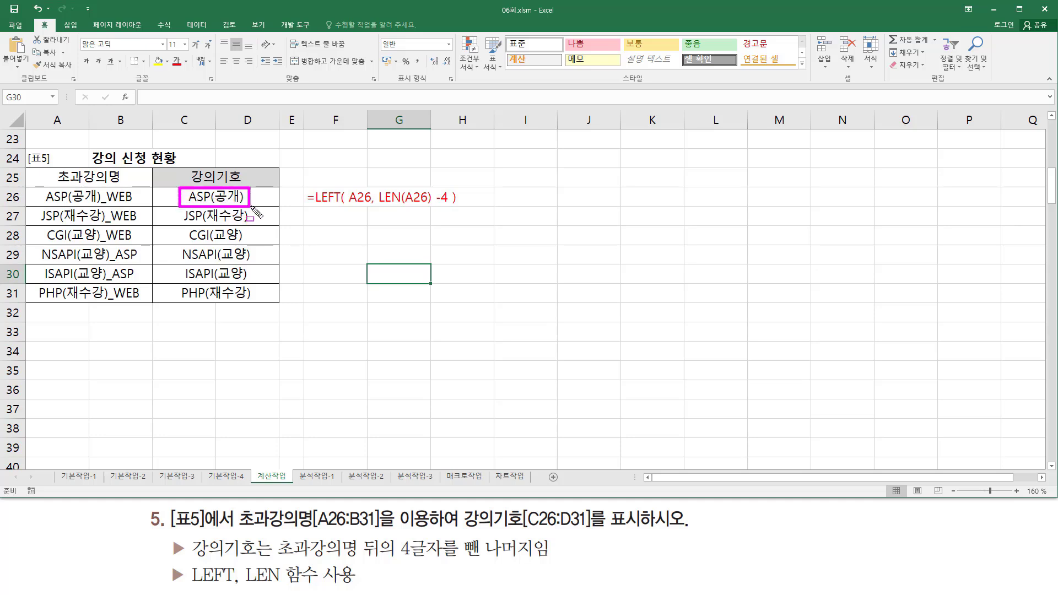
key(Escape)
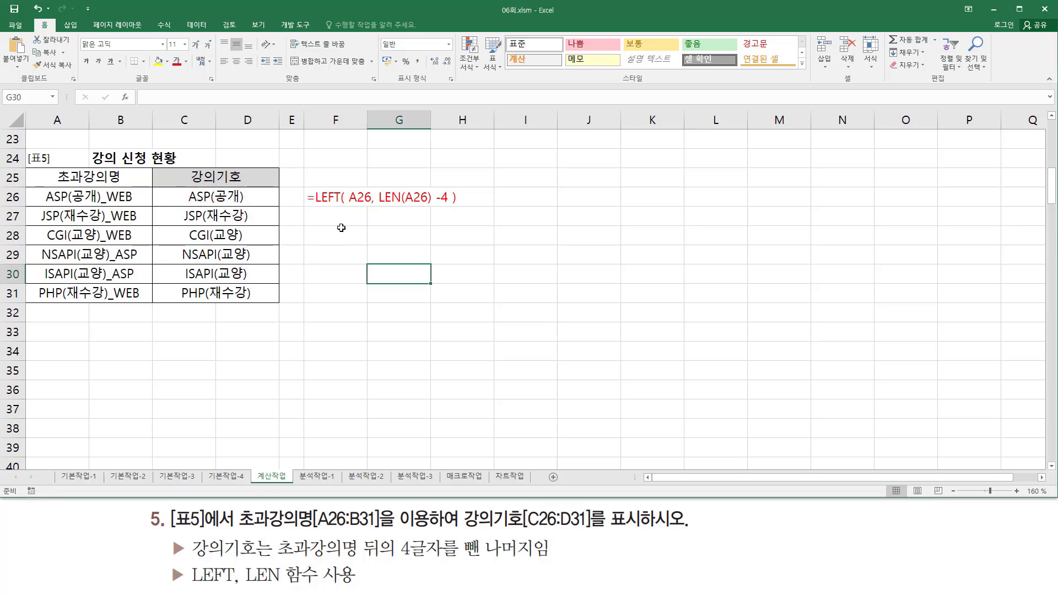
click(339, 239)
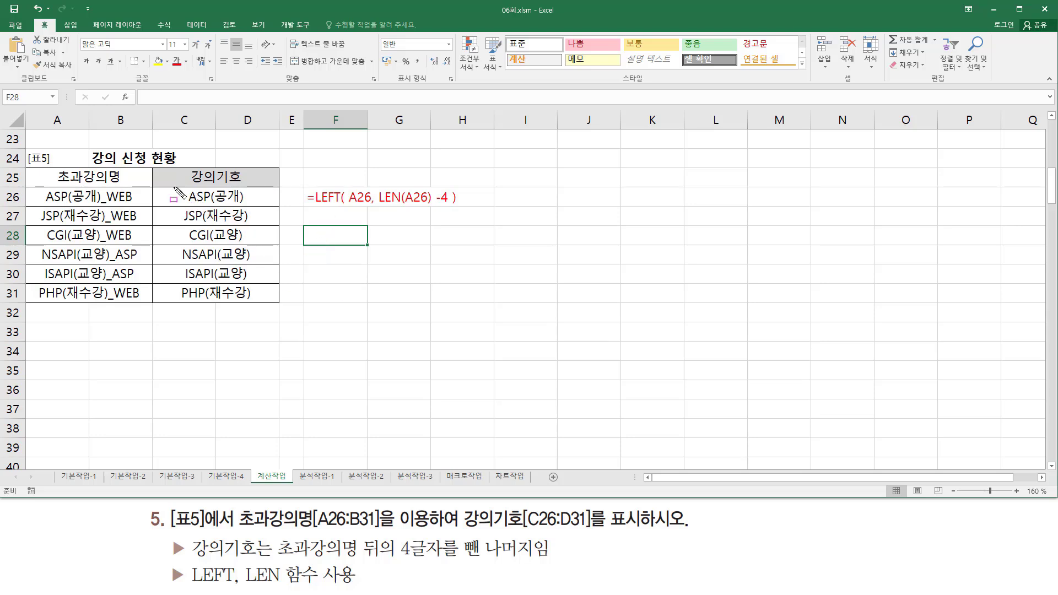
mouse_move(178, 190)
mouse_down()
mouse_move(228, 195)
mouse_move(225, 258)
mouse_up()
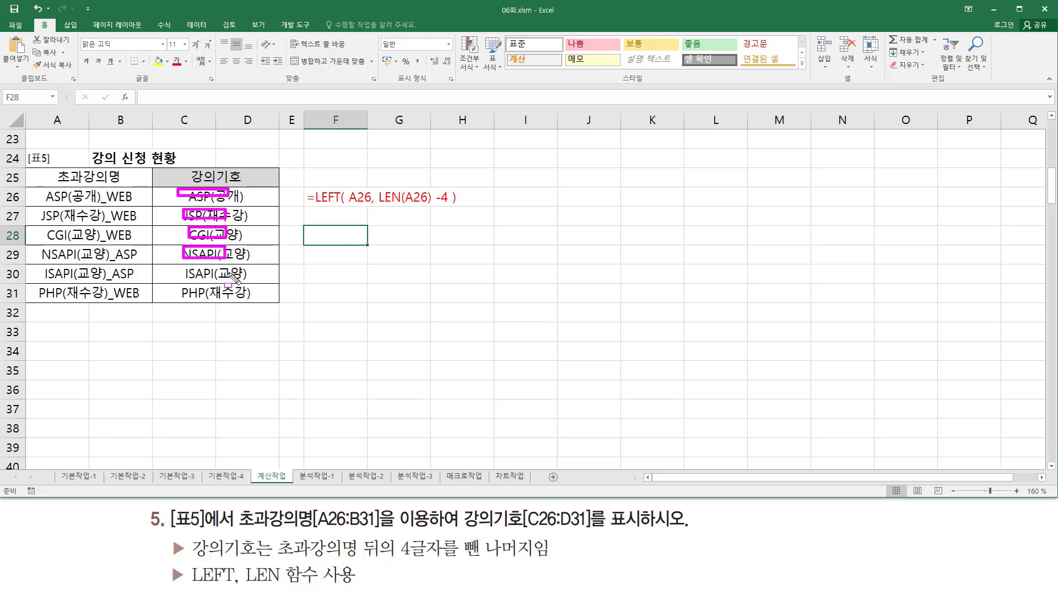
key(e)
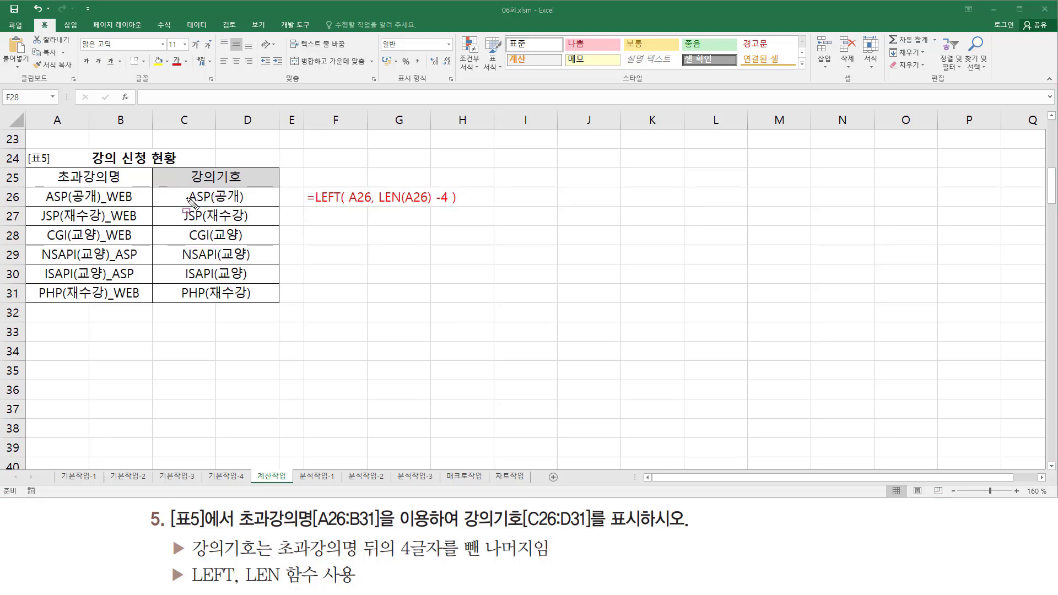
drag(169, 187, 268, 299)
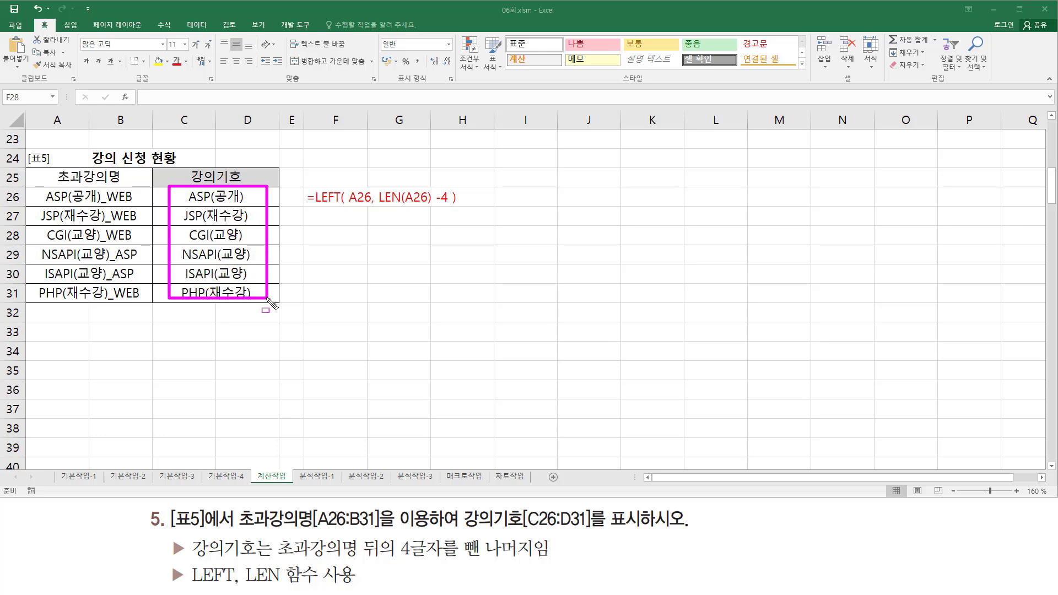
key(e)
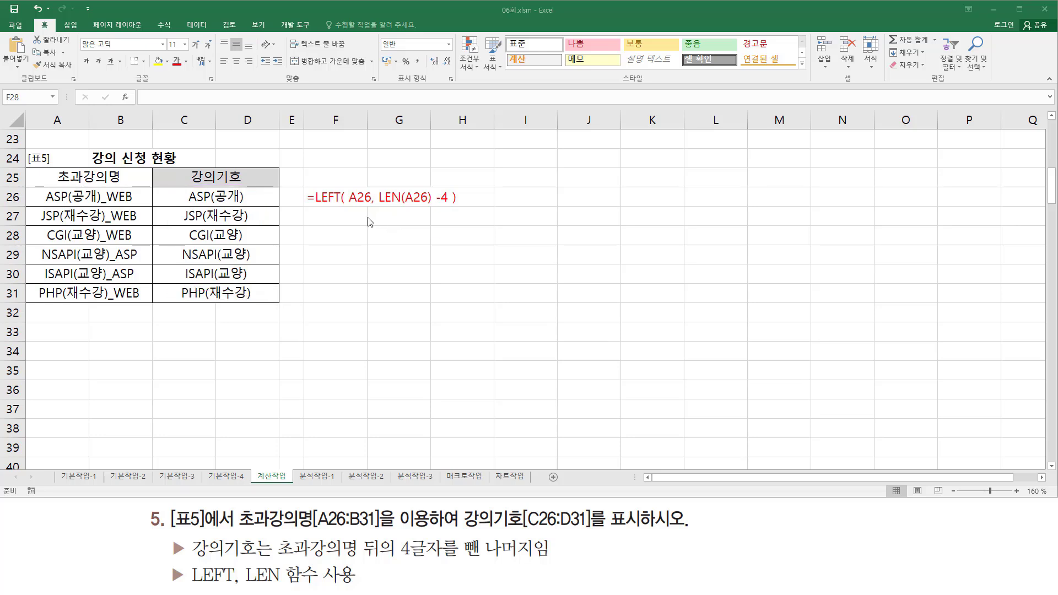
key(Escape)
click(343, 221)
click(358, 262)
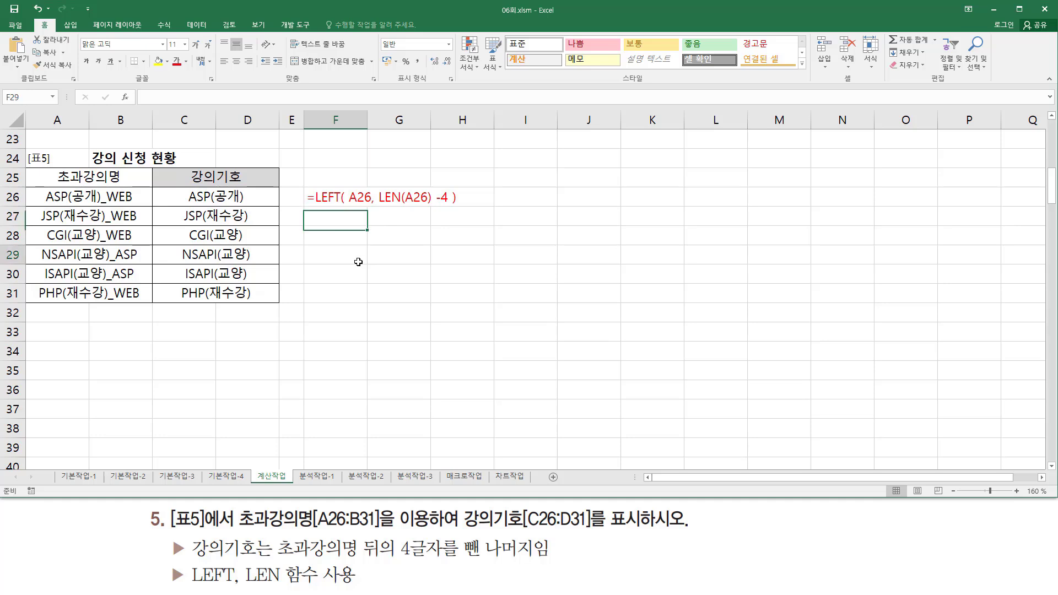